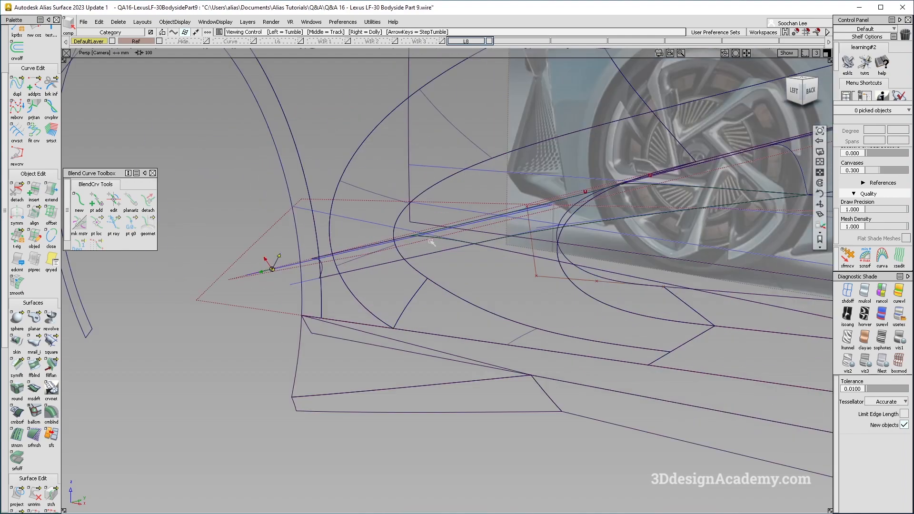
Turn on multi-color shading, select the six fillet and base surfaces around the vent corner, and hide all unselected objects
alt+shift+drag(441, 202, 488, 216)
ctrl+shift+drag(539, 271, 548, 102)
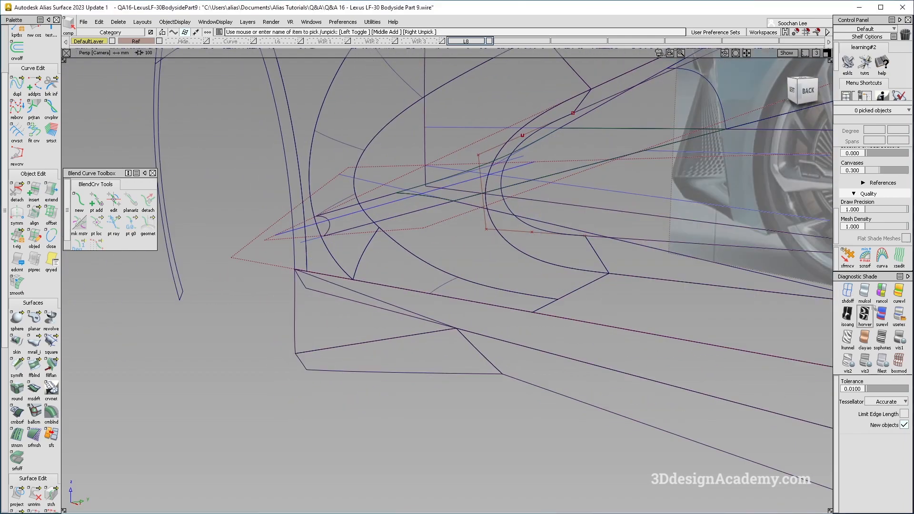
click(864, 292)
alt+shift+middle_drag(457, 175, 304, 190)
alt+shift+drag(479, 181, 392, 180)
click(369, 211)
mouse_move(369, 211)
alt+shift+mouse_down()
mouse_move(383, 204)
mouse_move(363, 198)
mouse_move(374, 196)
alt+shift+mouse_up()
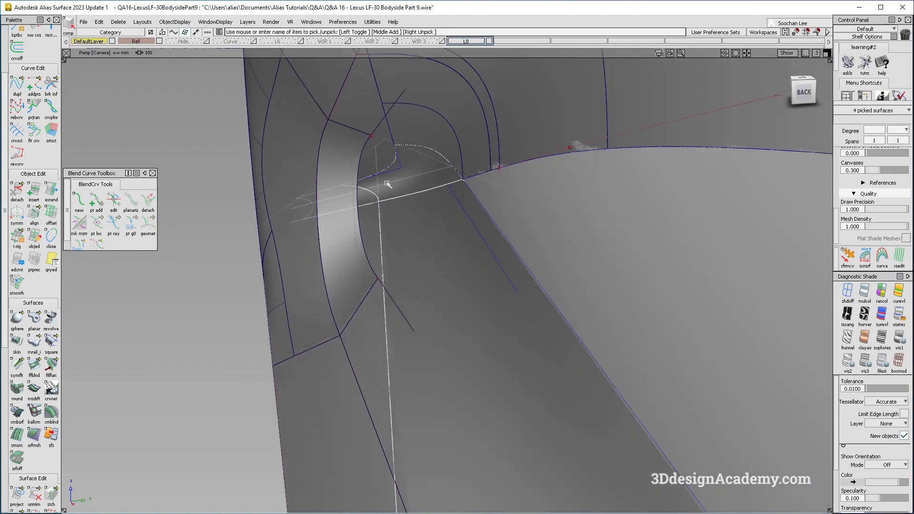
alt+shift+drag(424, 141, 504, 167)
click(190, 21)
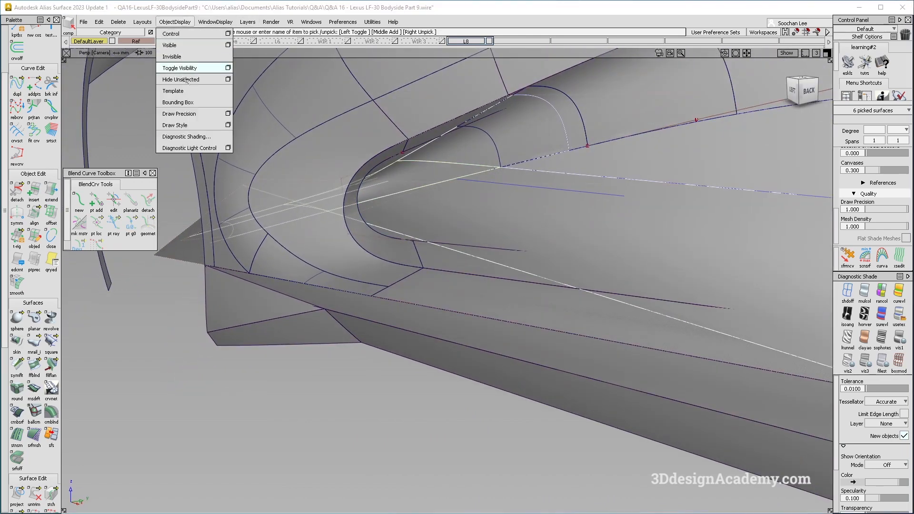
click(181, 80)
alt+shift+drag(447, 179, 479, 255)
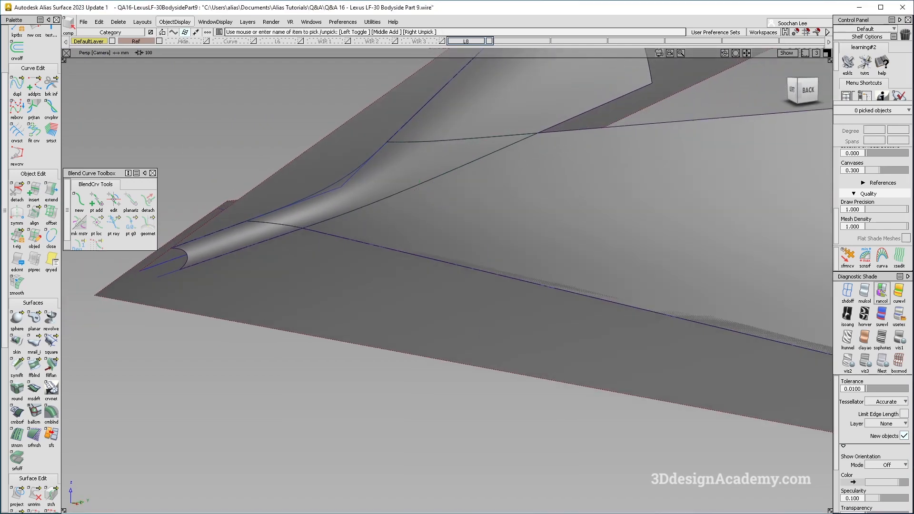
Create a G2 Curvature corner blend where the three fillet surfaces meet and shade it in multi-color
click(847, 293)
alt+shift+drag(418, 188, 433, 204)
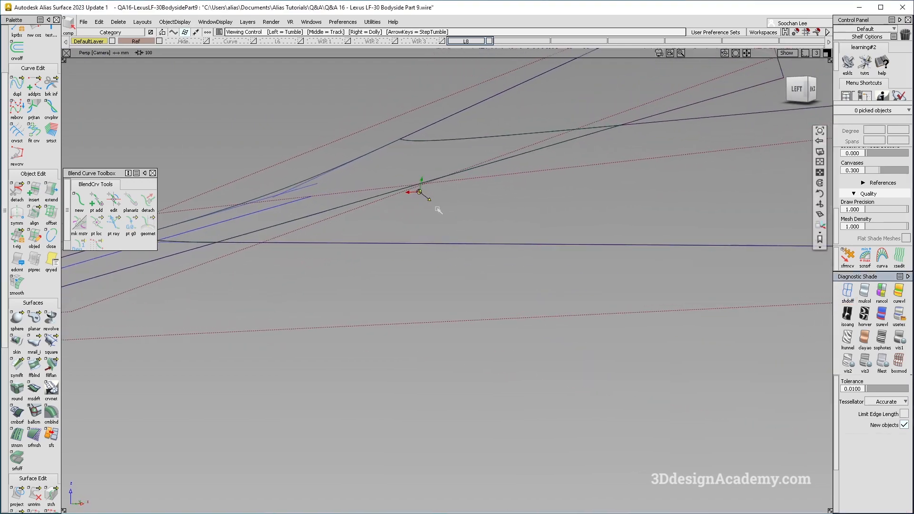
double_click(418, 162)
alt+shift+drag(457, 249, 520, 158)
alt+shift+drag(348, 236, 312, 232)
click(785, 323)
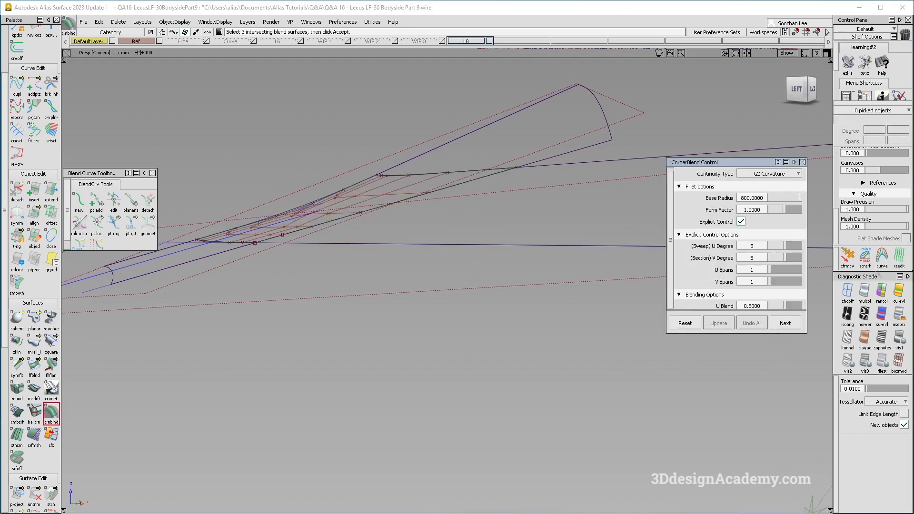
click(864, 293)
mouse_move(285, 231)
alt+shift+mouse_down()
mouse_move(249, 228)
mouse_move(428, 227)
alt+shift+mouse_up()
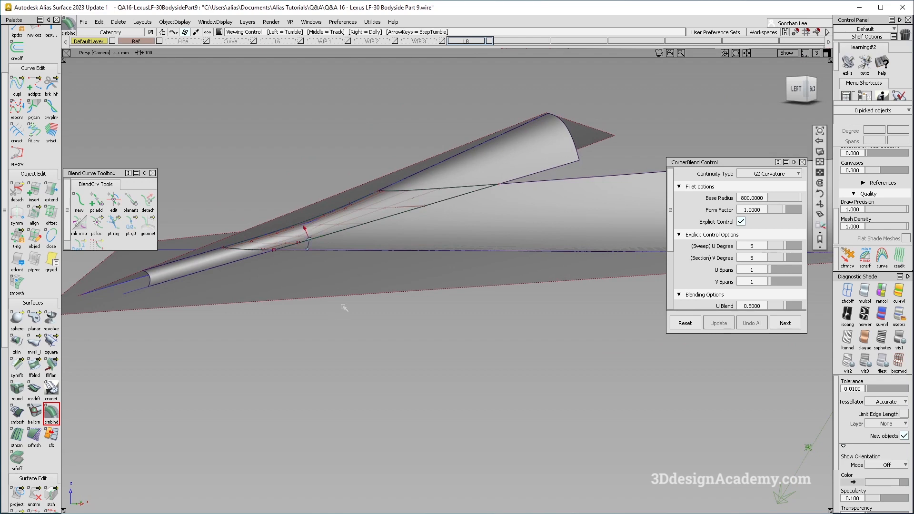
alt+shift+drag(345, 308, 418, 249)
alt+shift+right_drag(418, 249, 332, 184)
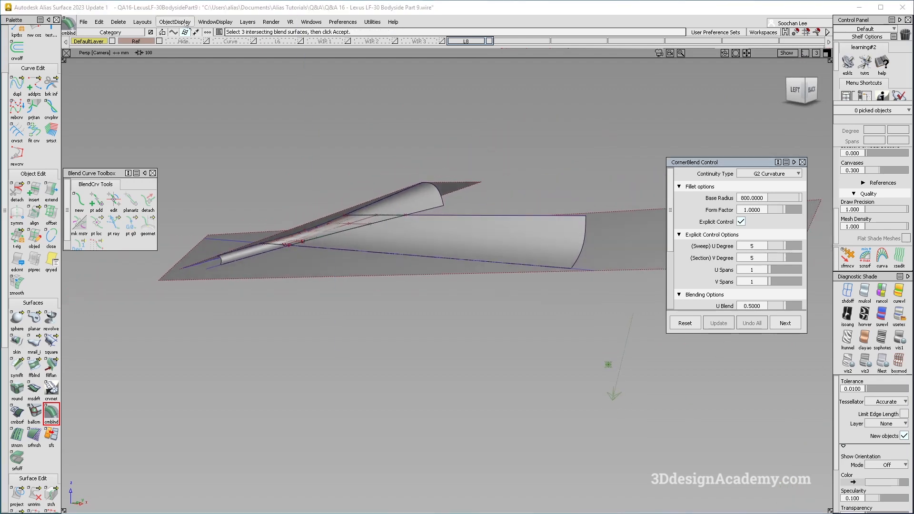
Create a new layer and assign all six isolated fillet, blend and base surfaces to it
drag(501, 175, 210, 363)
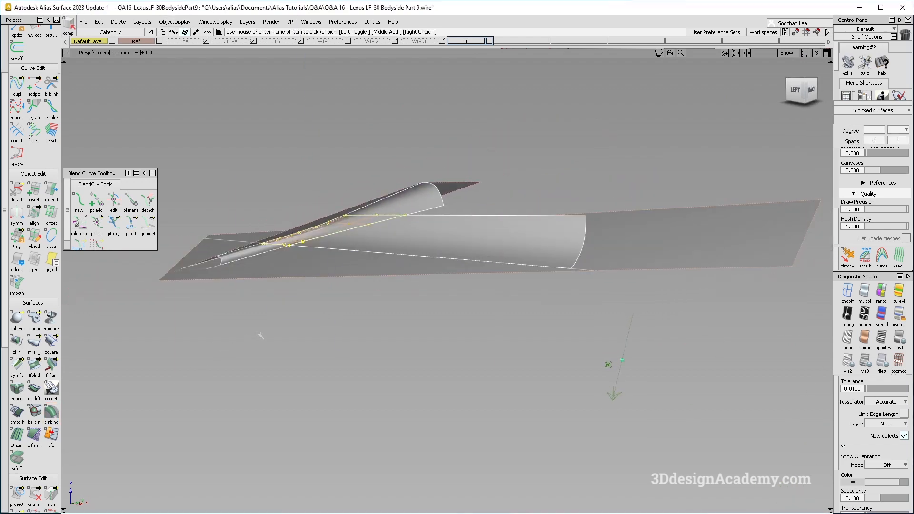
click(246, 22)
click(252, 33)
drag(521, 43, 522, 50)
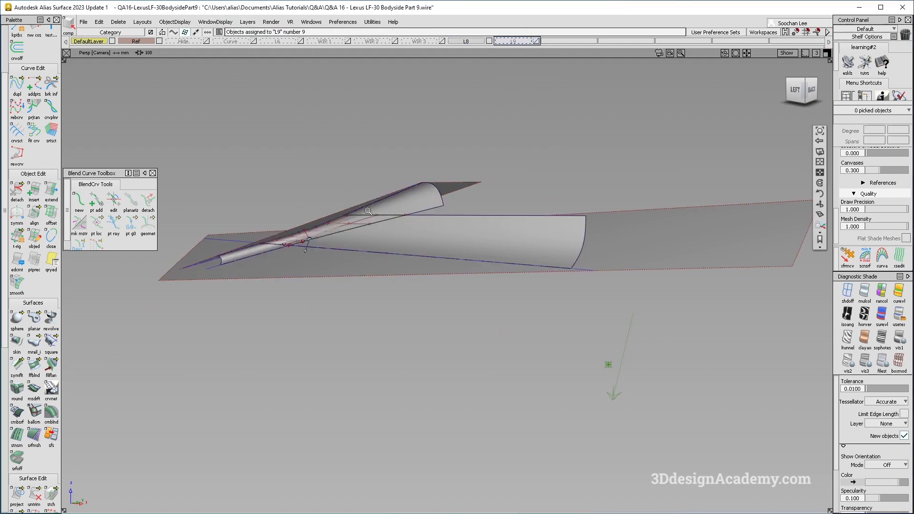
Duplicate the corner blend's edge cornerblend.V=1 as a separate curve
scroll(347, 210, up, 3)
alt+shift+drag(374, 150, 313, 210)
click(373, 210)
click(266, 181)
click(28, 93)
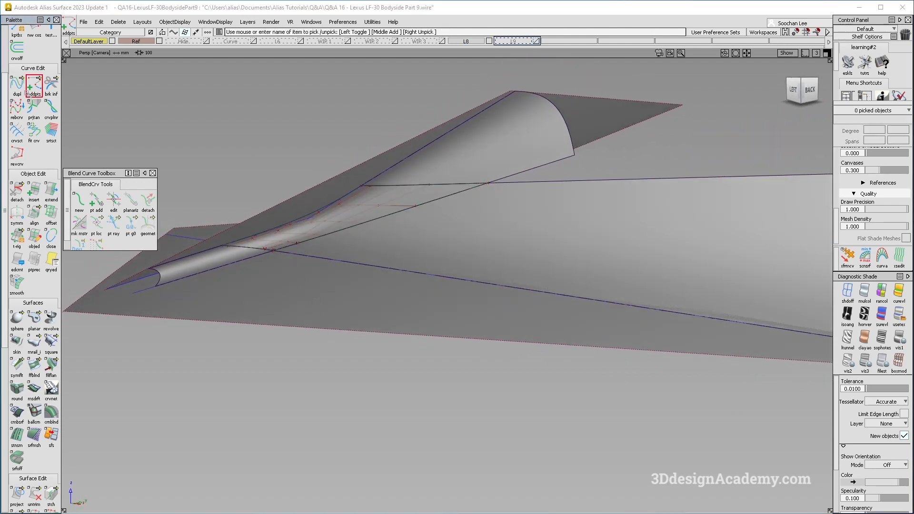
alt+shift+drag(376, 244, 345, 225)
alt+shift+right_drag(305, 217, 346, 200)
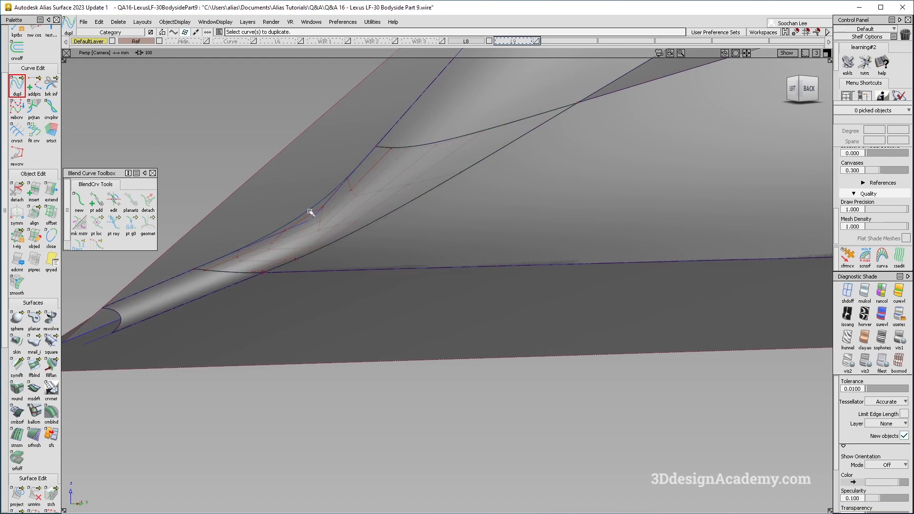
click(309, 211)
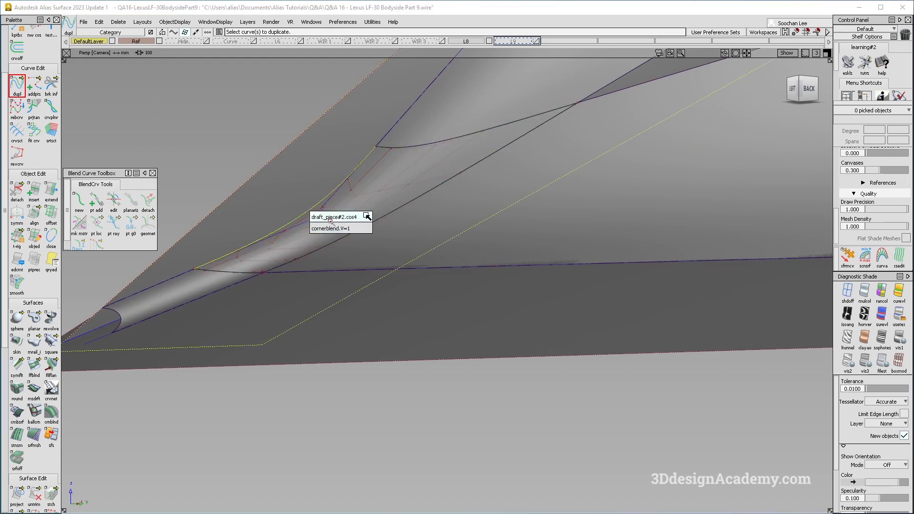
click(327, 227)
Delete the corner blend surface while keeping its duplicated edge curve
alt+shift+drag(328, 227, 364, 245)
ctrl+shift+drag(388, 187, 444, 95)
click(419, 185)
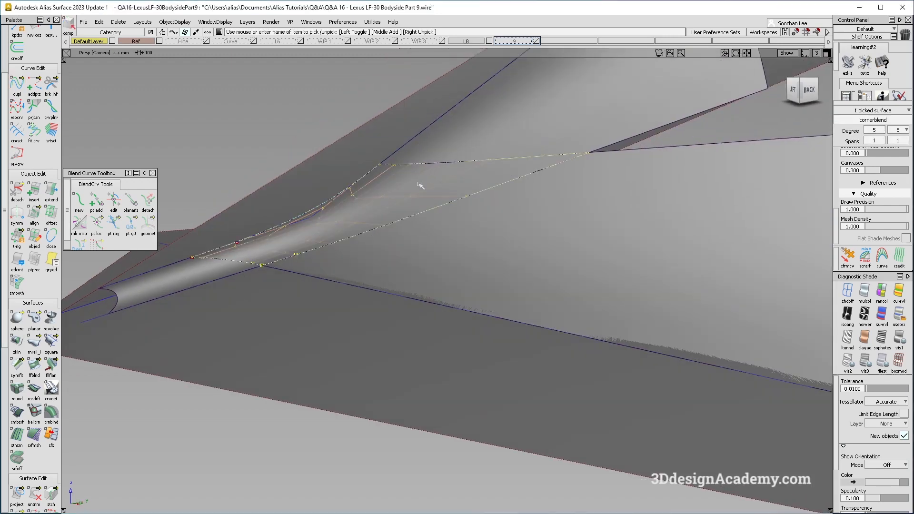
ctrl+shift+right_drag(459, 279, 459, 231)
alt+shift+drag(192, 238, 173, 188)
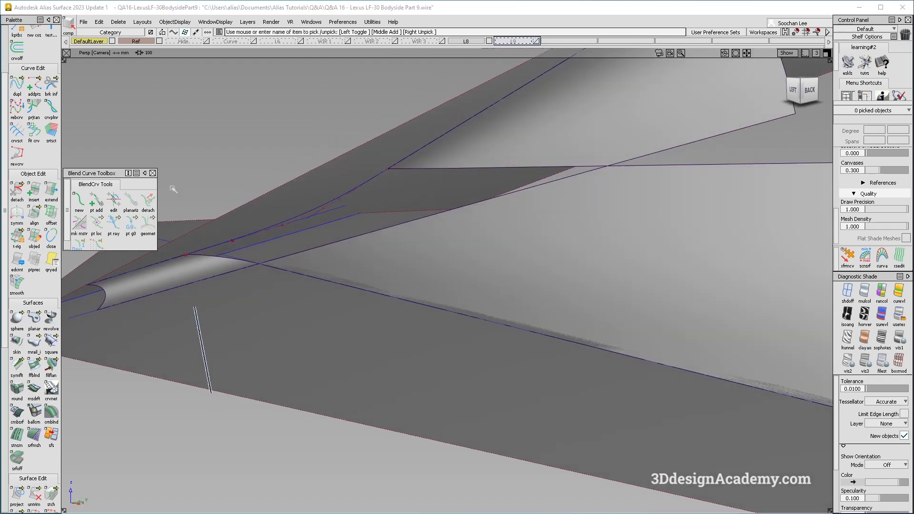
Trim-convert the three trimmed fillets into new degree 3, five-span surfaces, keeping the originals
click(86, 495)
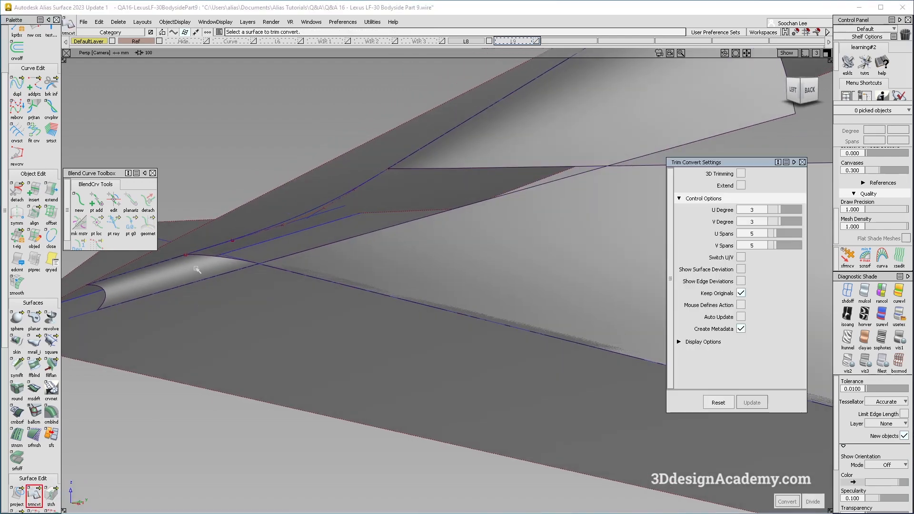
click(197, 270)
click(537, 242)
alt+shift+right_drag(537, 241, 487, 230)
alt+shift+drag(487, 231, 469, 238)
ctrl+shift+drag(408, 398, 397, 281)
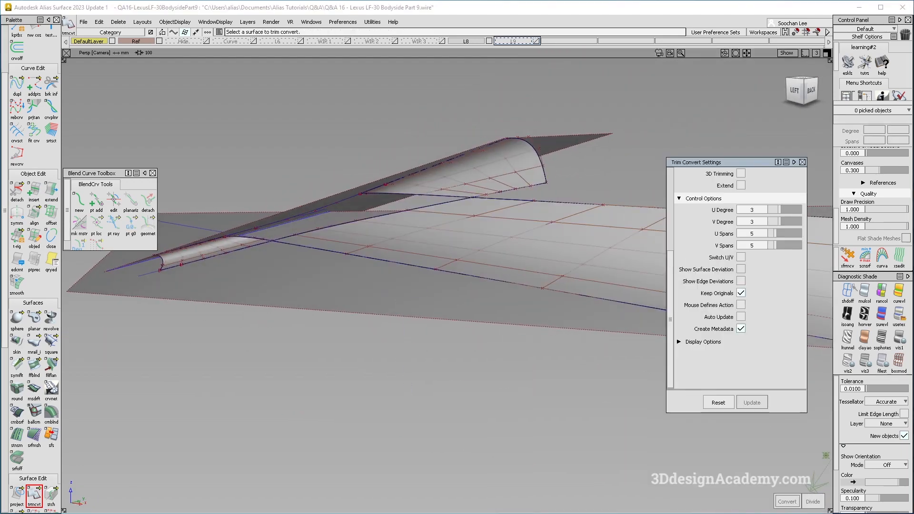
Turn off shading and delete the original trimmed fillets Fillet_piece#90, Fillet_piece#91 and fillet#12
click(847, 291)
mouse_move(543, 177)
alt+shift+mouse_down()
mouse_move(571, 177)
mouse_move(495, 178)
mouse_move(428, 202)
alt+shift+mouse_up()
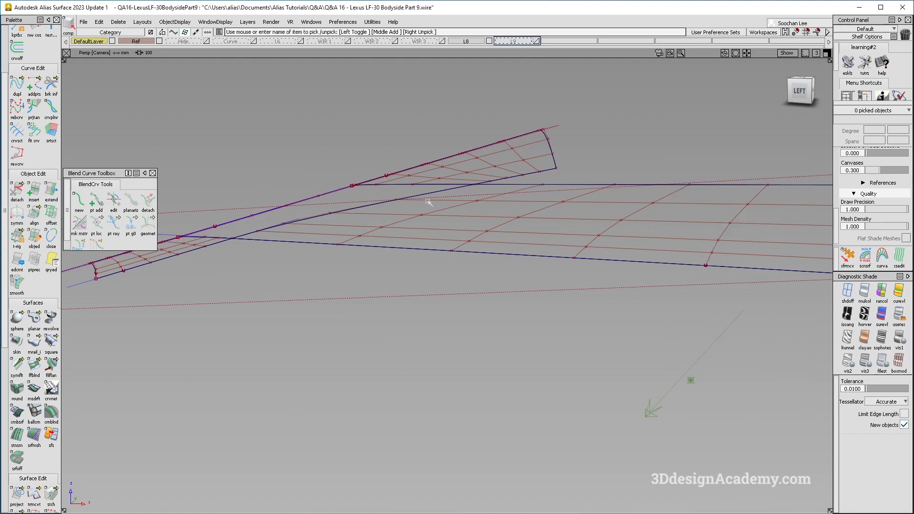
alt+shift+drag(526, 188, 554, 158)
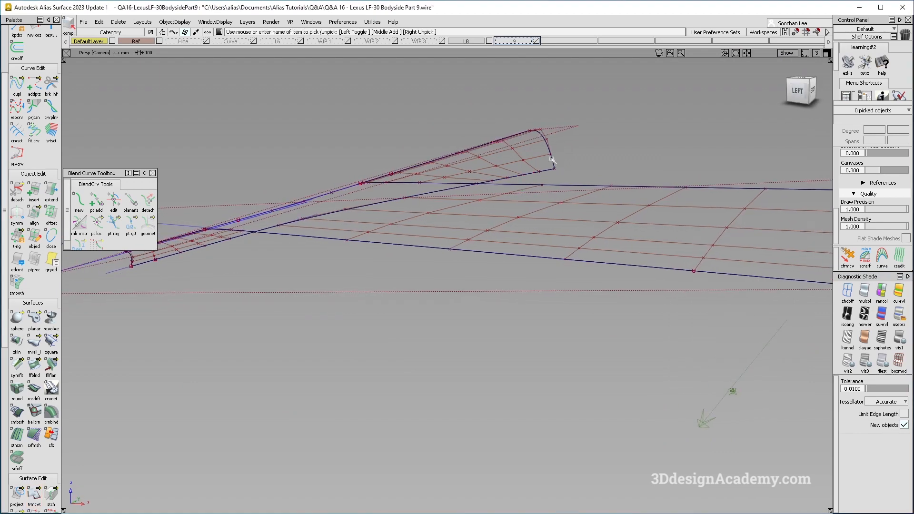
click(518, 186)
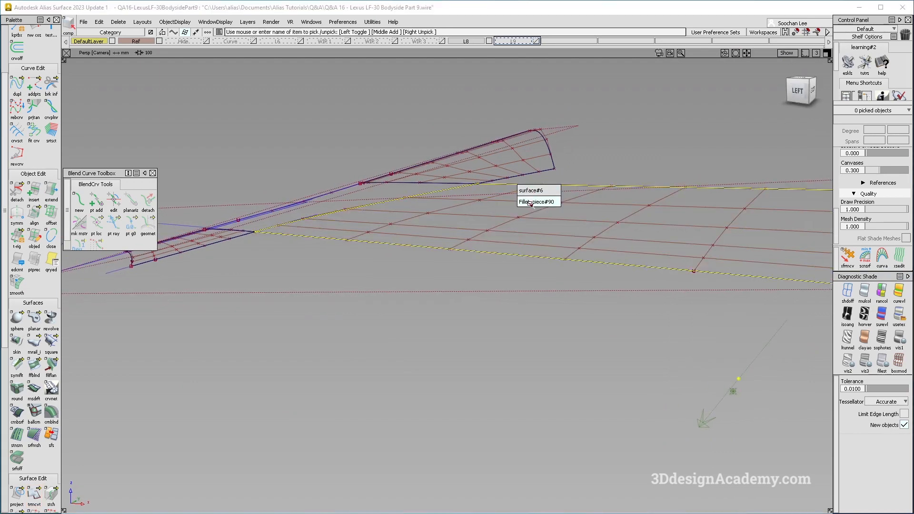
click(530, 202)
click(431, 185)
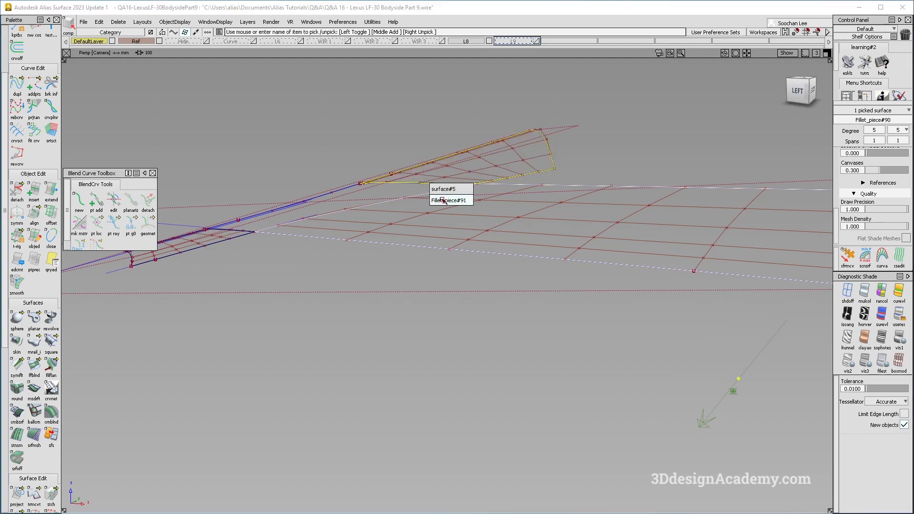
click(442, 200)
key(Delete)
key(Return)
click(241, 232)
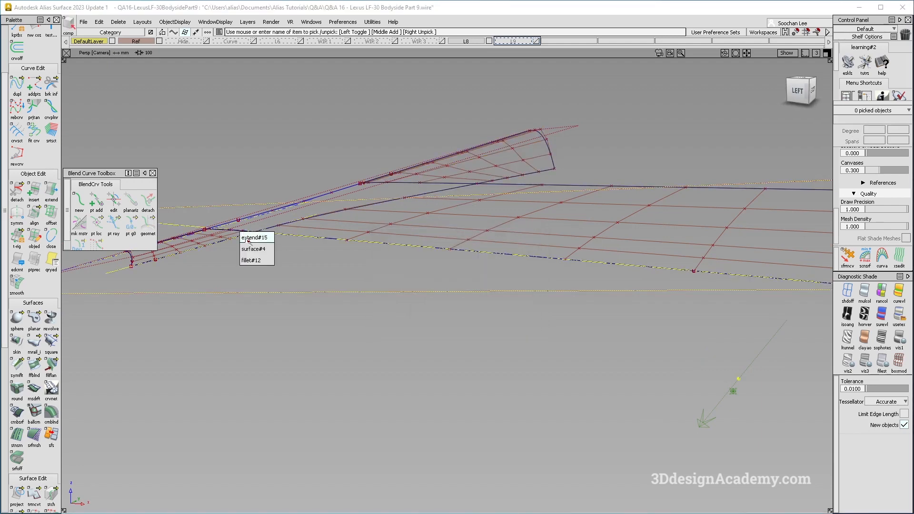
click(247, 260)
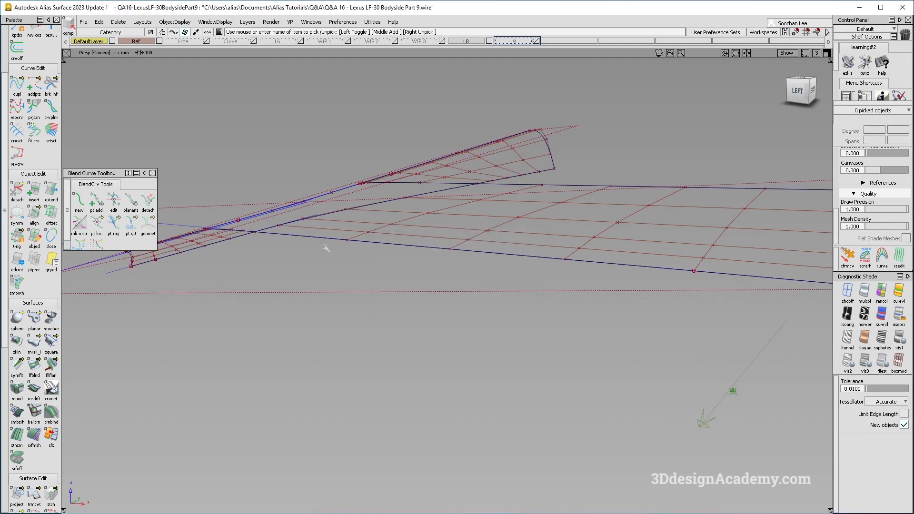
Examine the converted fillets and the remaining base surfaces from several angles
alt+shift+drag(395, 211, 333, 206)
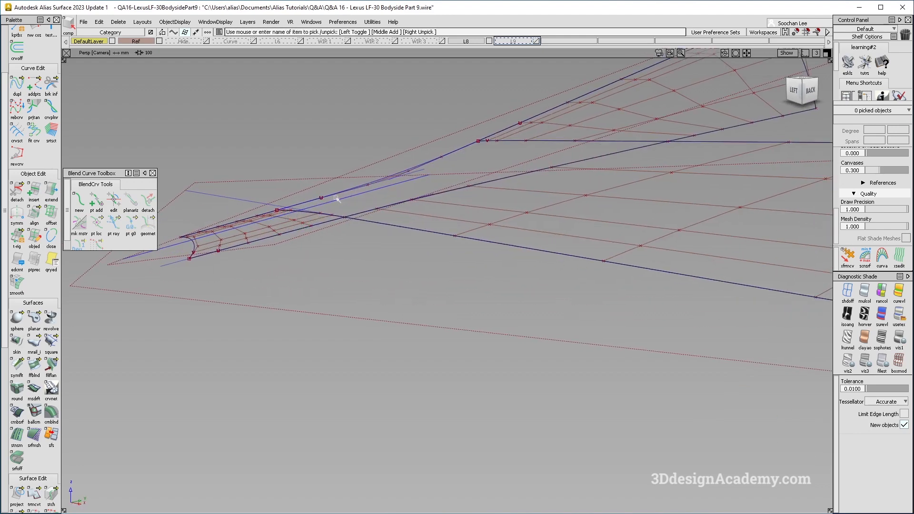
click(298, 219)
click(472, 208)
alt+shift+right_drag(600, 131, 551, 159)
ctrl+shift+drag(414, 241, 431, 69)
key(F8)
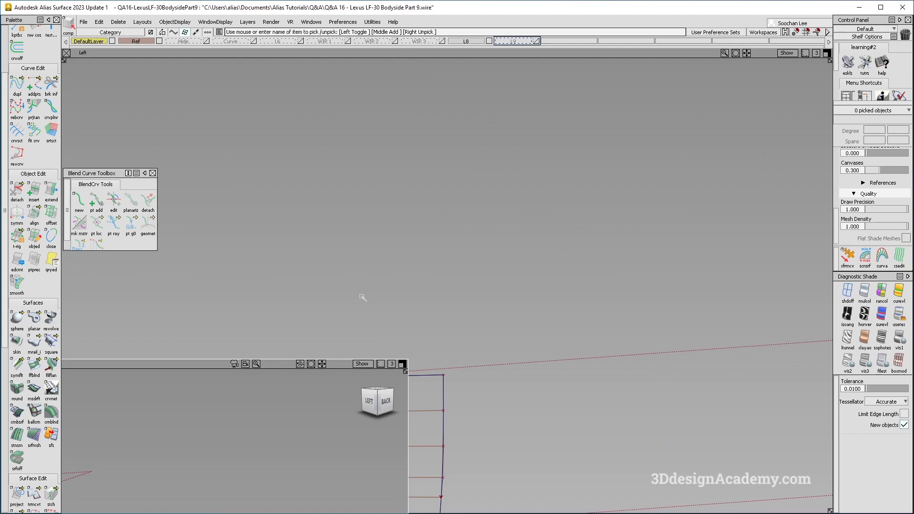
key(F8)
alt+shift+right_drag(413, 217, 416, 214)
alt+shift+drag(416, 214, 385, 194)
drag(611, 98, 258, 331)
alt+shift+drag(288, 290, 337, 259)
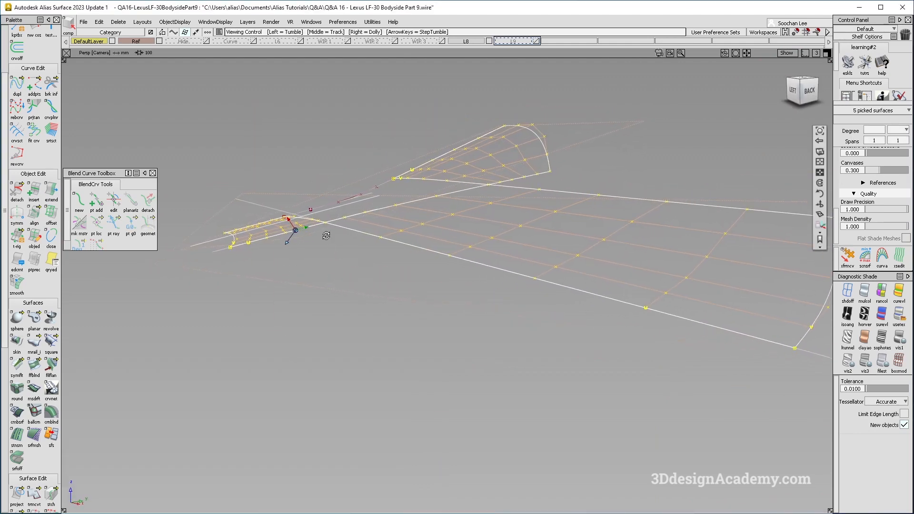
alt+shift+right_drag(327, 235, 326, 231)
click(481, 217)
alt+shift+drag(531, 204, 452, 194)
alt+shift+drag(336, 230, 441, 289)
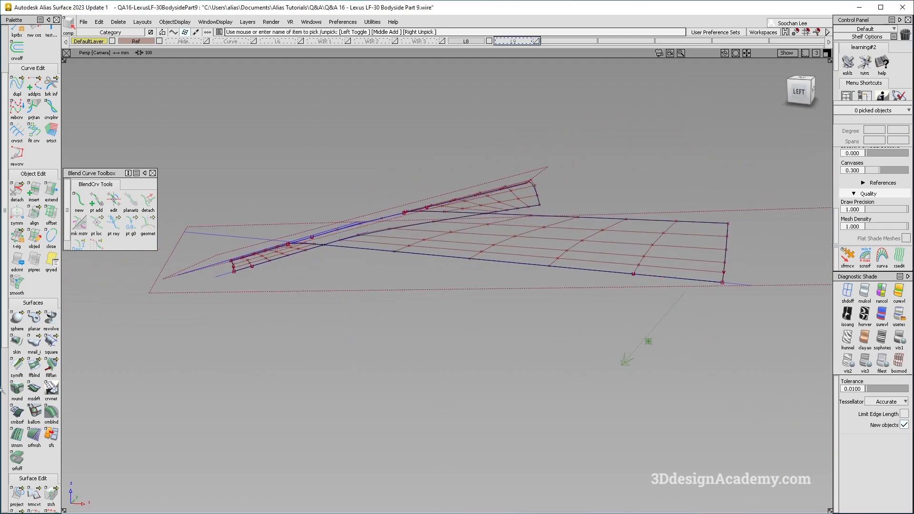
Trim the lower base surface with the Trim tool, keeping the region below the fillets
drag(34, 495, 50, 497)
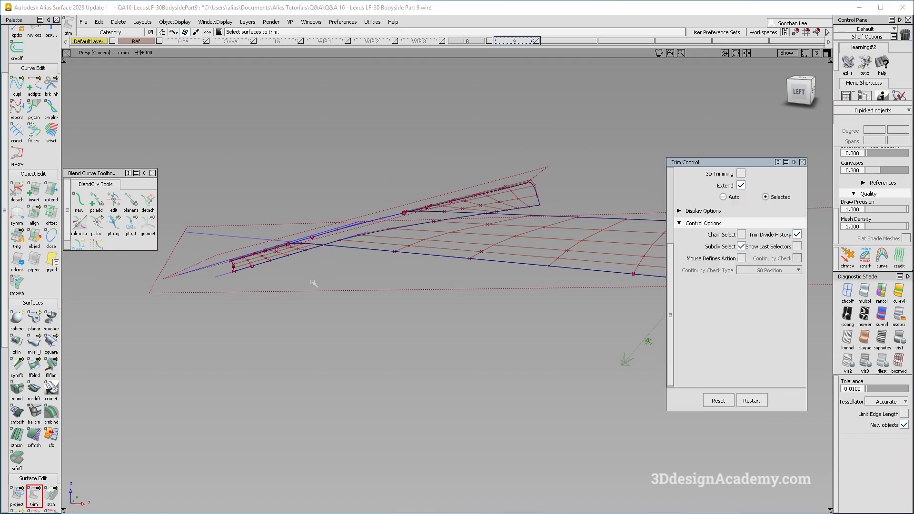
click(312, 281)
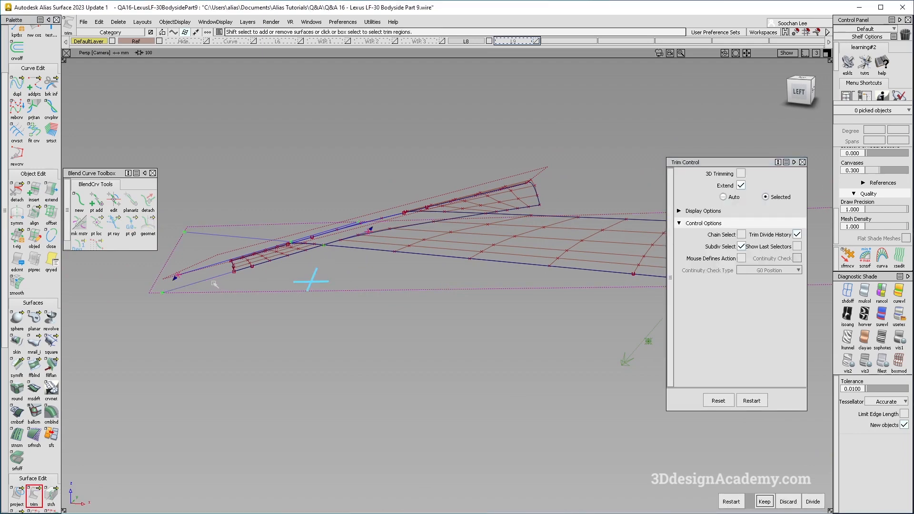
key(space)
alt+shift+drag(470, 215, 379, 225)
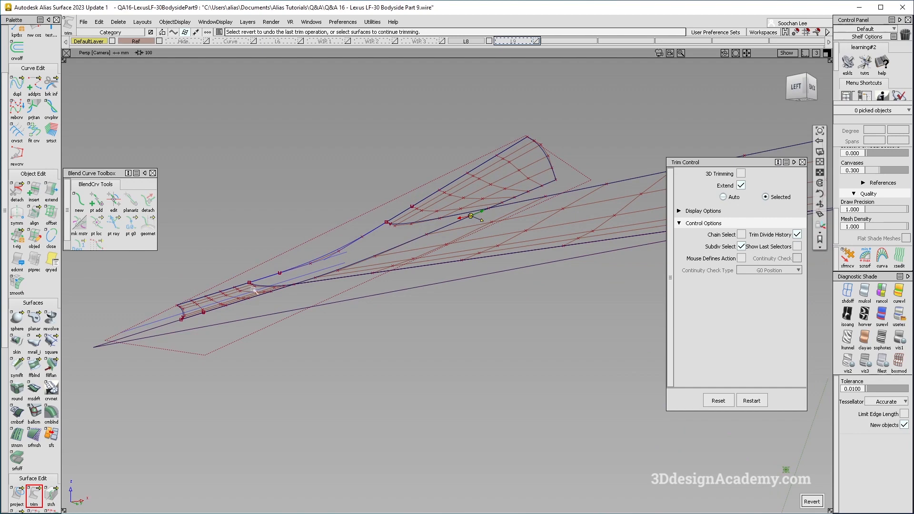
alt+shift+drag(350, 326, 314, 289)
alt+shift+drag(395, 199, 369, 337)
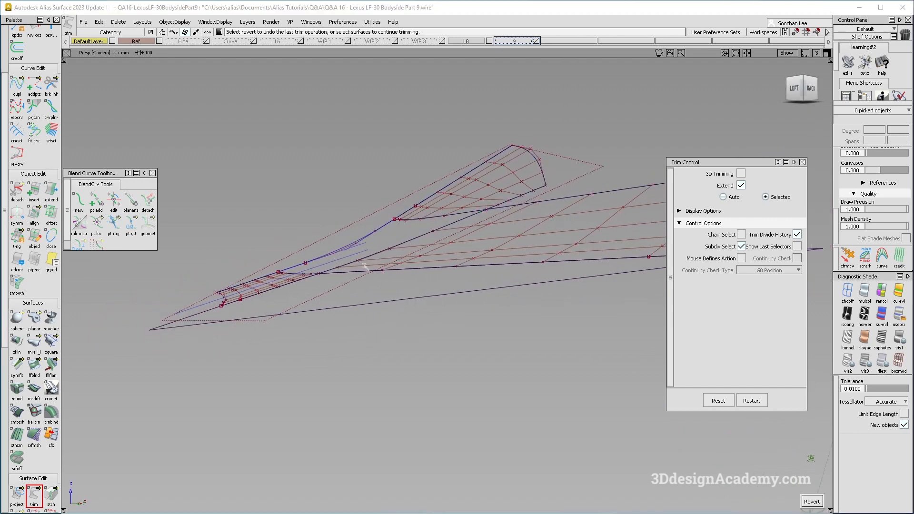
alt+shift+drag(376, 285, 389, 259)
alt+shift+drag(326, 261, 303, 256)
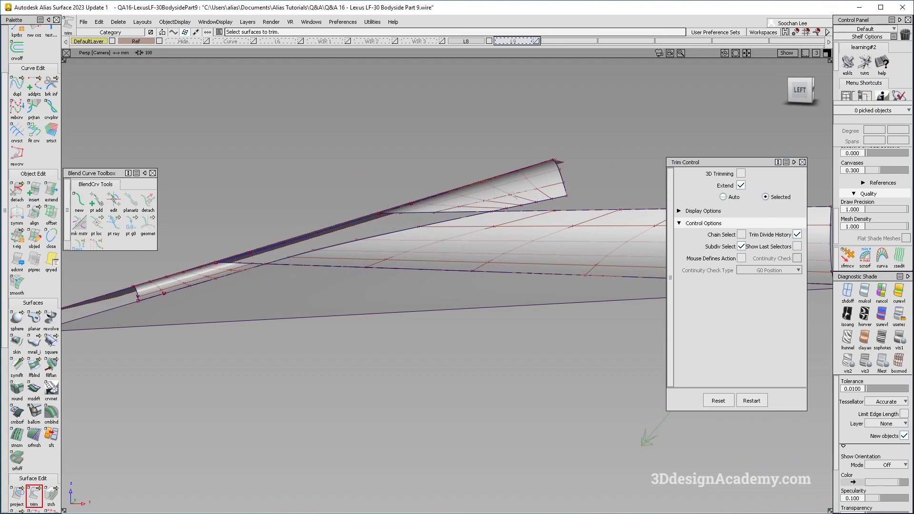
Reveal the hidden model, add the large side panel to the selected fillet and base surfaces, and hide everything else
alt+shift+drag(513, 192, 512, 202)
ctrl+shift+drag(600, 432, 628, 433)
drag(628, 434, 61, 111)
click(176, 22)
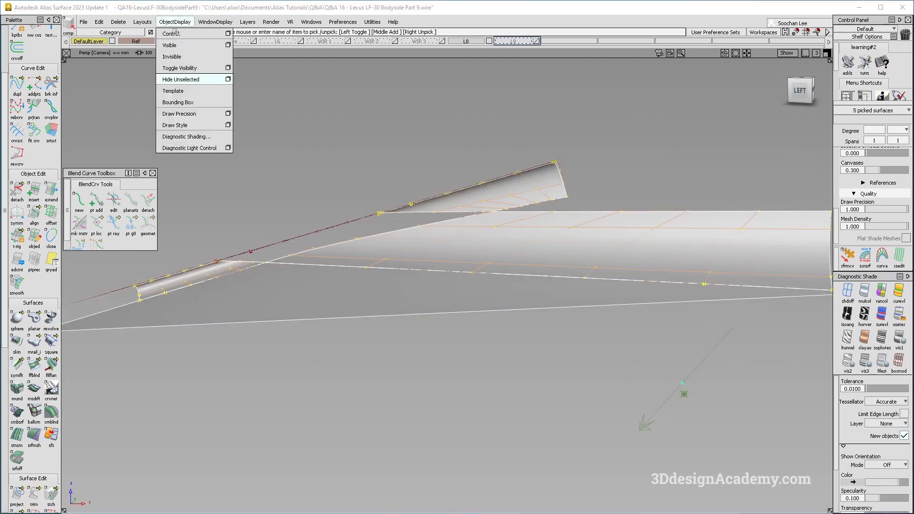
click(177, 52)
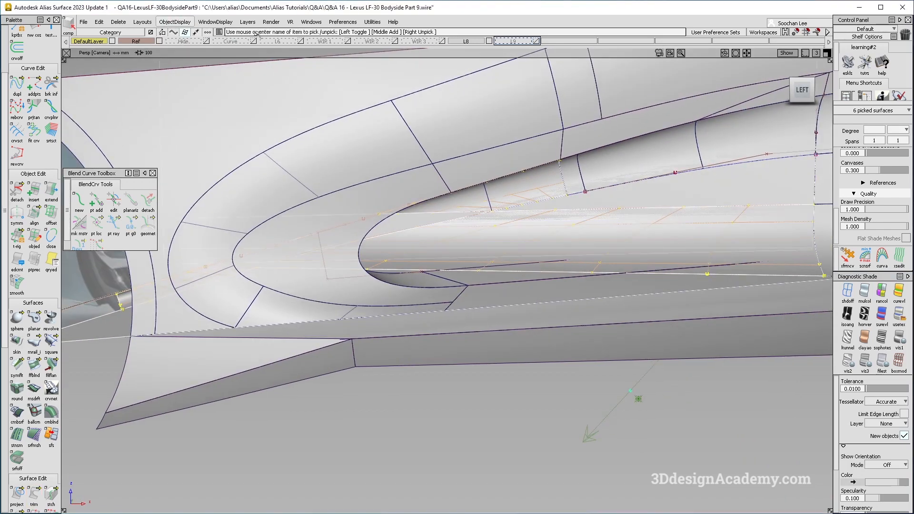
click(175, 22)
click(183, 69)
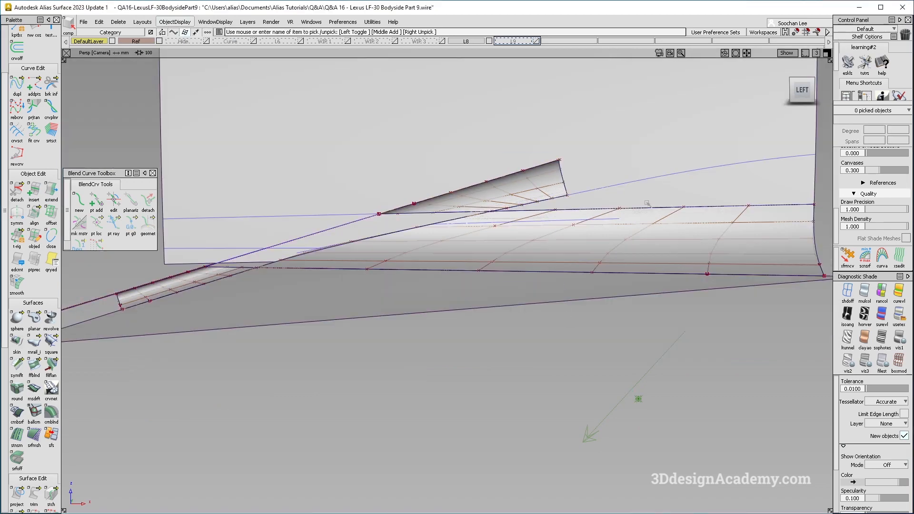
Trim the large side panel with the Trim tool, keeping the region below the fillets
alt+shift+drag(568, 262, 524, 263)
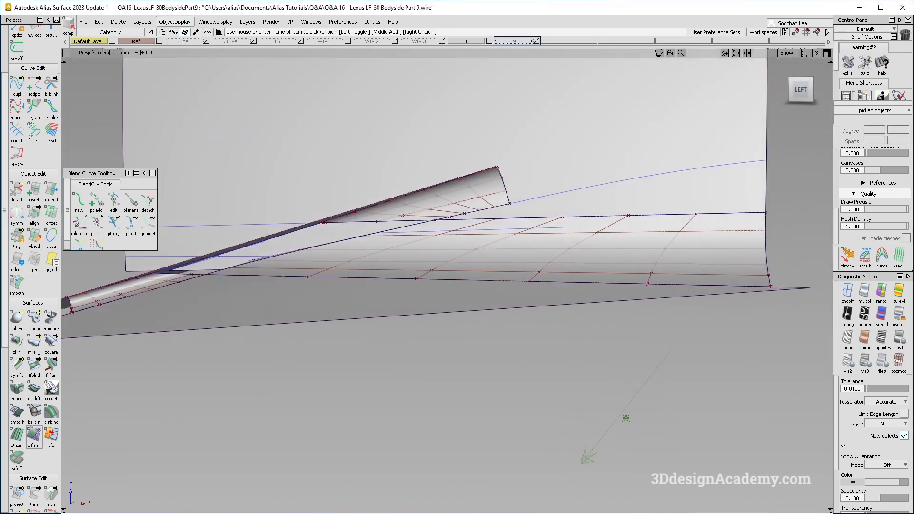
click(34, 495)
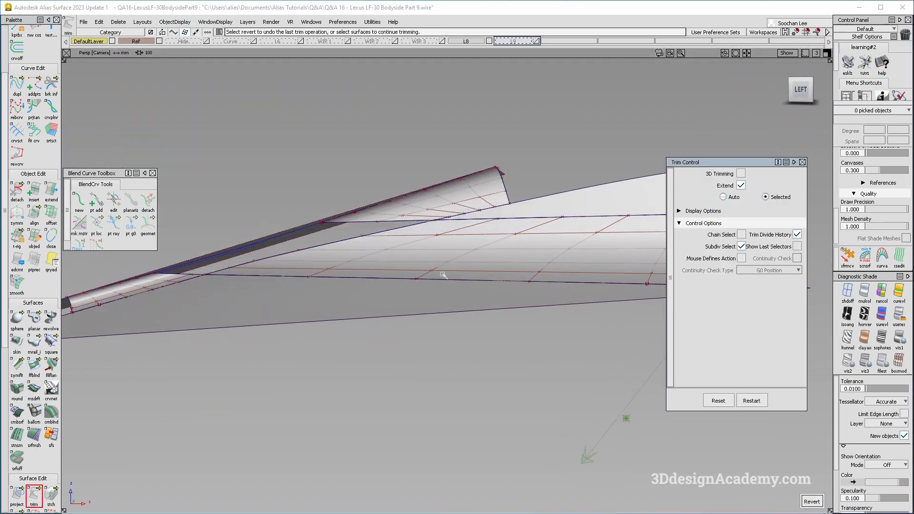
Align the large fillet's lower and upper long edges to the adjoining base surfaces with G2 continuity
click(34, 213)
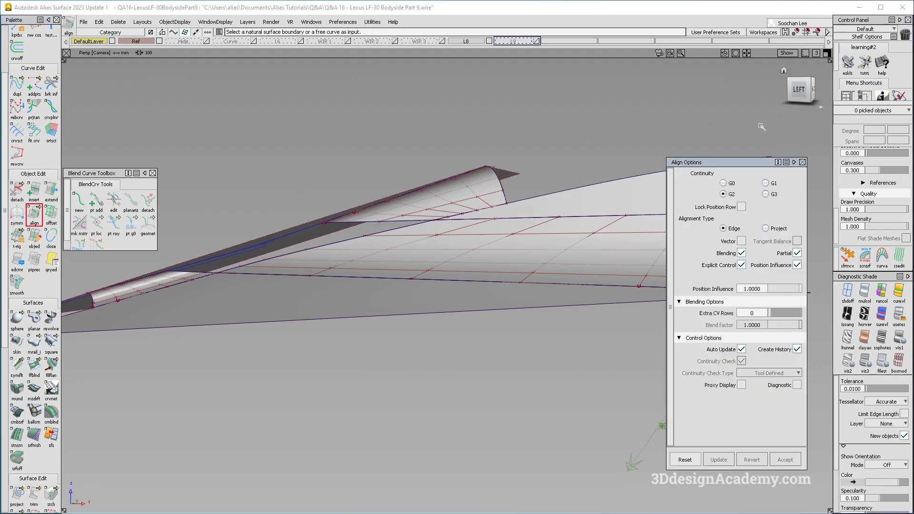
alt+shift+drag(442, 262, 460, 283)
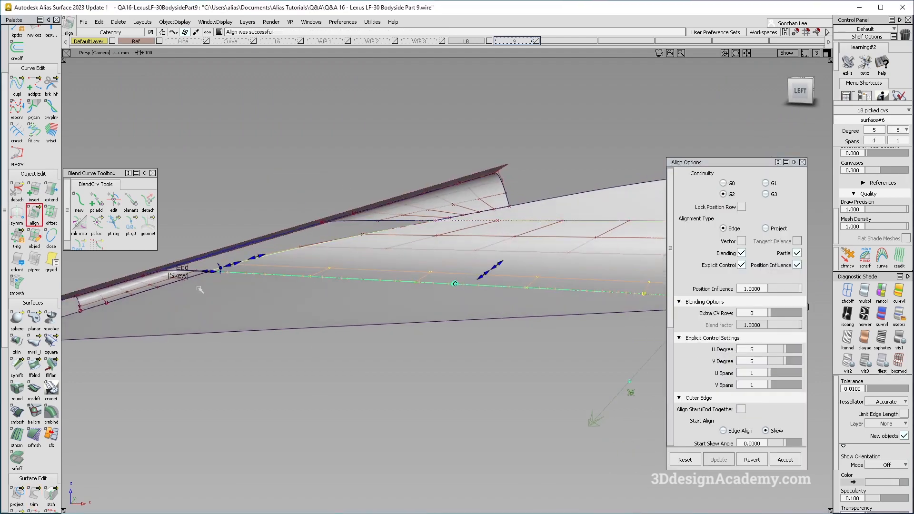
alt+shift+drag(179, 278, 404, 309)
click(432, 232)
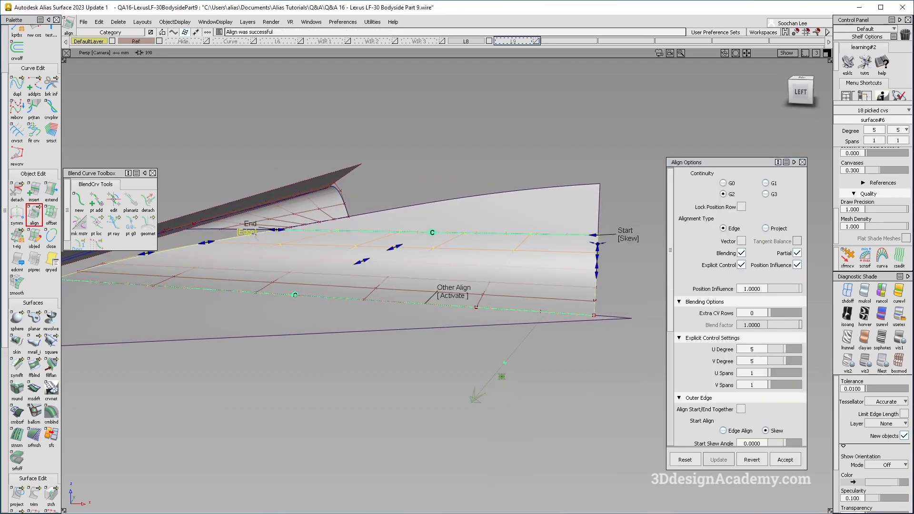
Align both long edges of the upper fillet to the draft surface and side panel with G2 continuity
alt+shift+middle_drag(163, 251, 384, 260)
key(space)
alt+shift+drag(384, 259, 499, 261)
click(490, 269)
alt+shift+drag(495, 297, 521, 327)
ctrl+shift+drag(520, 327, 373, 264)
click(423, 244)
alt+shift+drag(256, 273, 201, 301)
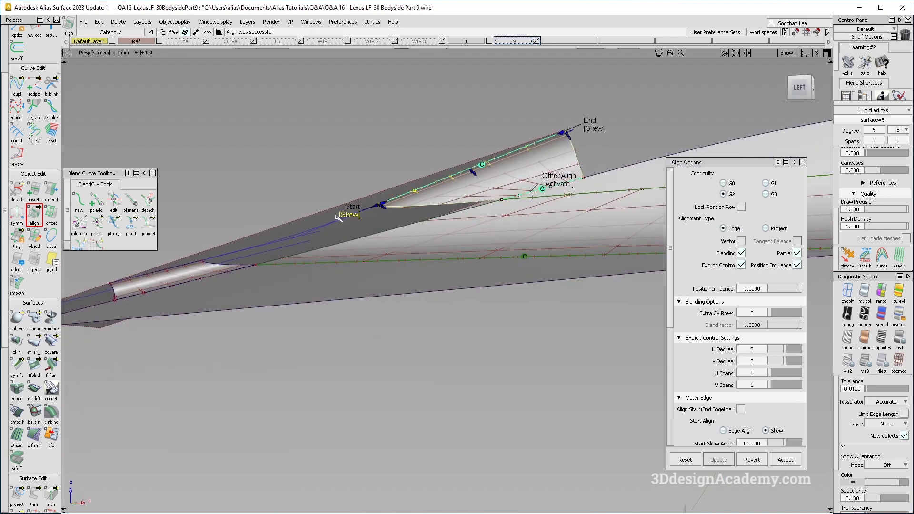
alt+shift+drag(296, 232, 277, 280)
ctrl+shift+drag(389, 224, 424, 193)
click(488, 220)
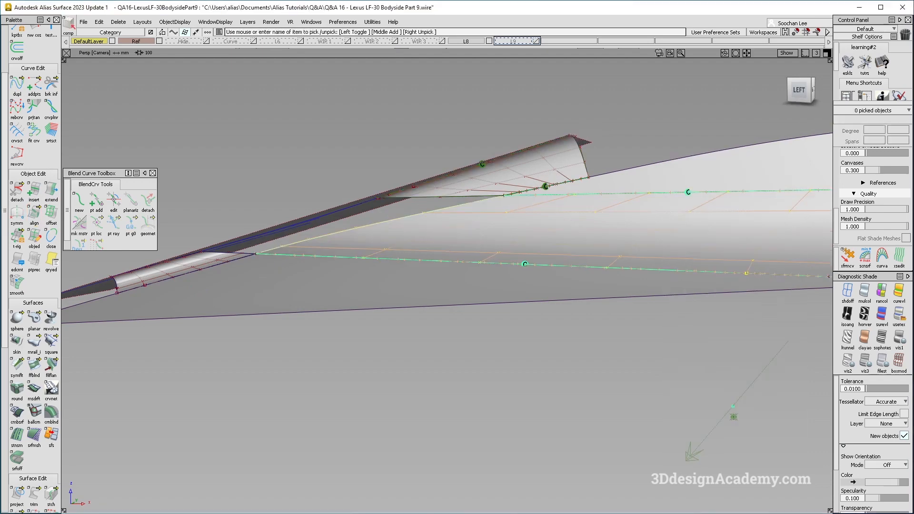
Examine the ends of the aligned fillets where they meet the trimmed base surface edges
alt+shift+middle_drag(489, 220, 423, 244)
click(422, 243)
alt+shift+right_drag(422, 243, 471, 217)
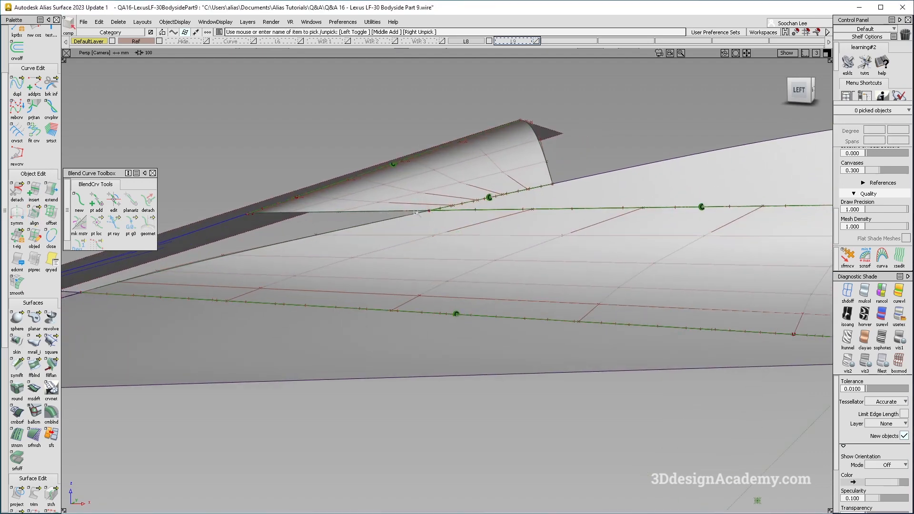
mouse_move(380, 222)
alt+shift+mouse_down()
mouse_move(455, 233)
mouse_move(392, 214)
alt+shift+mouse_up()
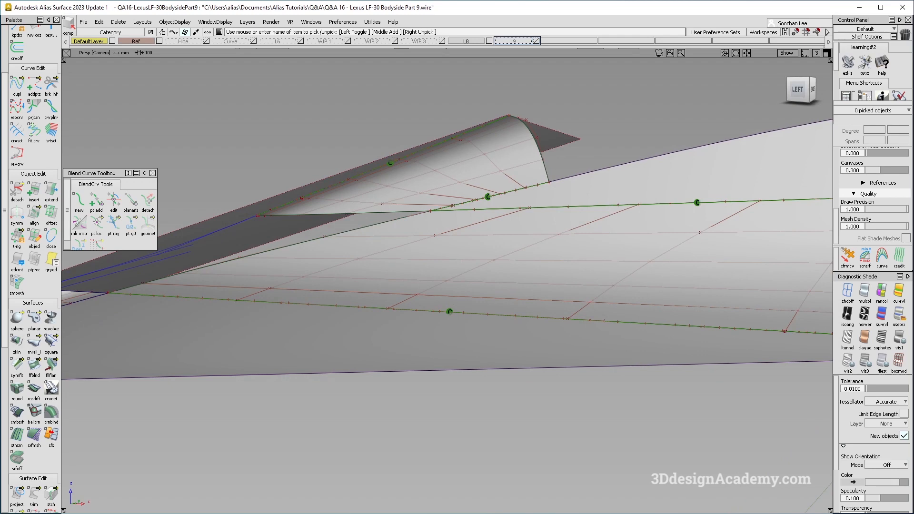
alt+shift+middle_drag(324, 223, 382, 211)
alt+shift+middle_drag(205, 291, 380, 234)
alt+shift+drag(273, 257, 394, 152)
alt+shift+drag(551, 88, 336, 407)
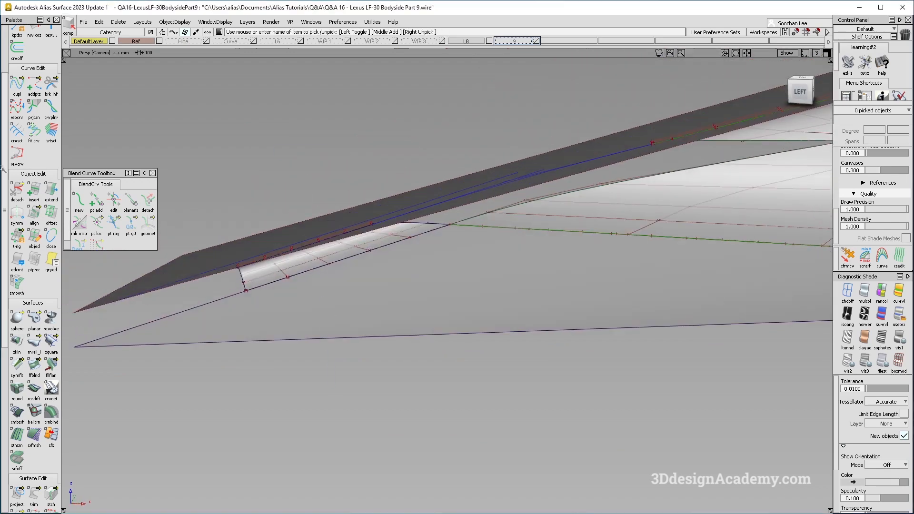
Align the narrow fillet's lower edge to the base surface with G2 continuity and set its End alignment to Edge
double_click(34, 214)
alt+shift+drag(440, 255, 416, 238)
click(418, 238)
click(418, 239)
alt+shift+drag(453, 254, 443, 229)
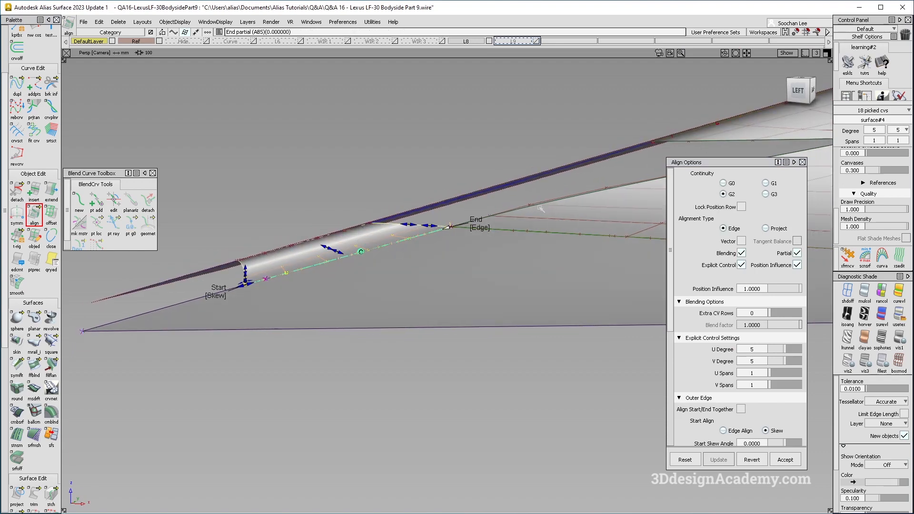
Set the Start alignment of the upper fillet's lower edge to Edge
alt+shift+middle_drag(540, 206, 447, 216)
alt+shift+drag(619, 257, 593, 210)
alt+shift+middle_drag(780, 142, 550, 175)
click(506, 167)
click(493, 171)
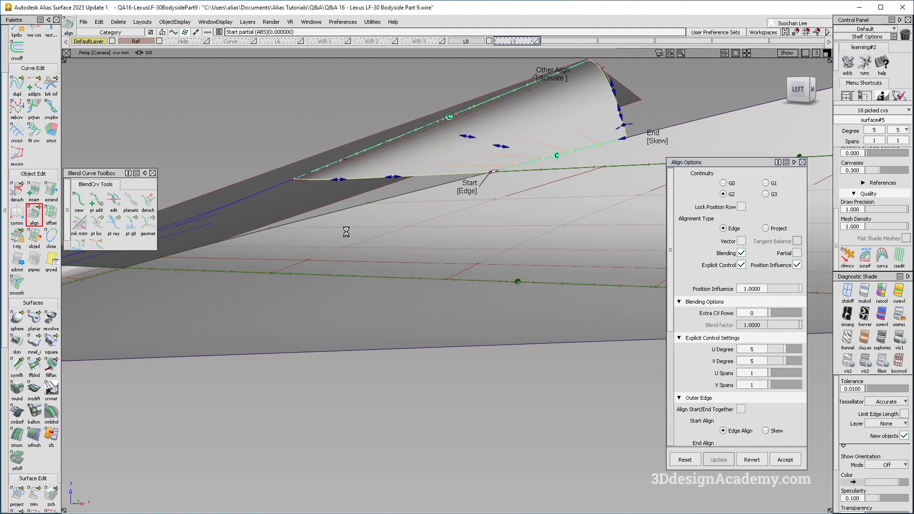
Set the End alignment to Edge on both long edges of the large fillet
click(517, 193)
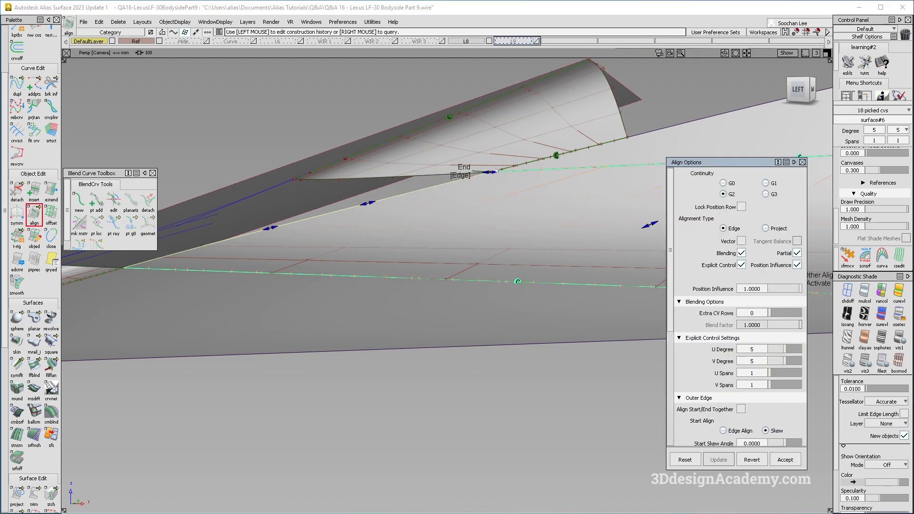
ctrl+shift+drag(469, 265, 347, 254)
click(307, 260)
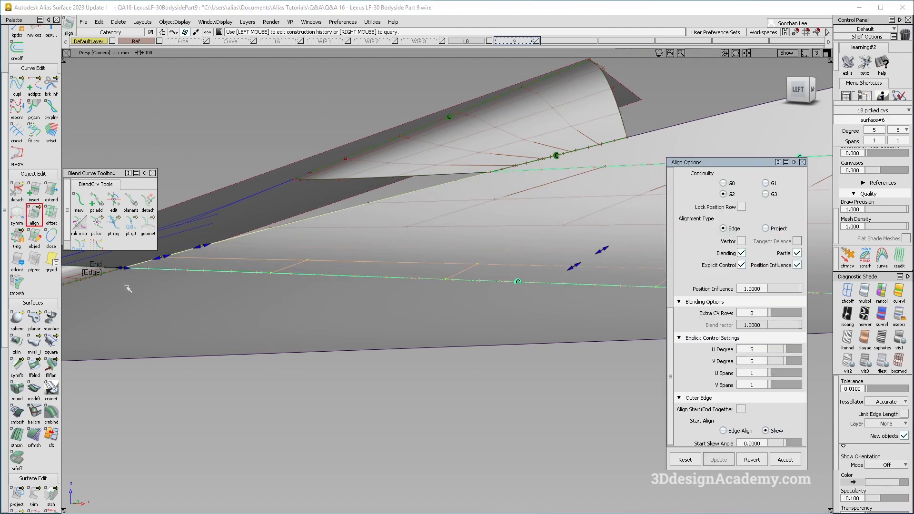
click(124, 270)
Align the narrow fillet's upper edge to the draft surface with G2 continuity
alt+shift+drag(298, 287, 245, 347)
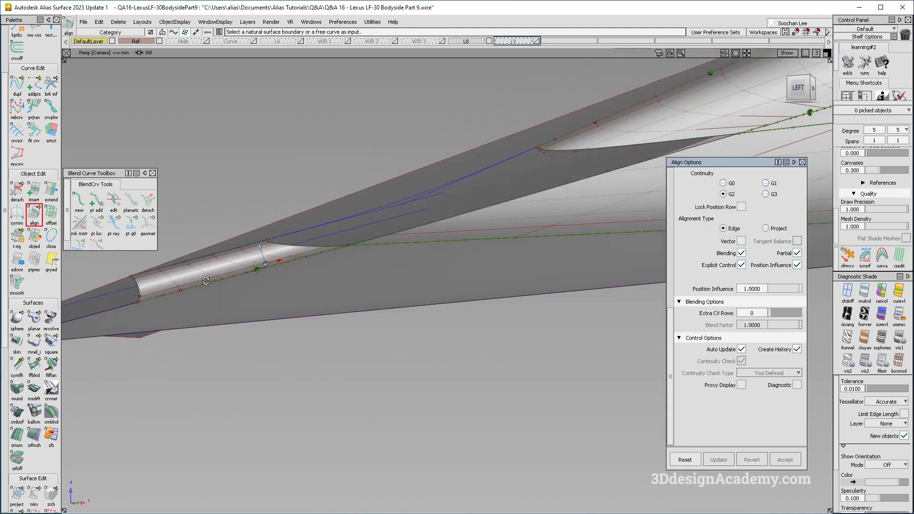
scroll(209, 269, up, 2)
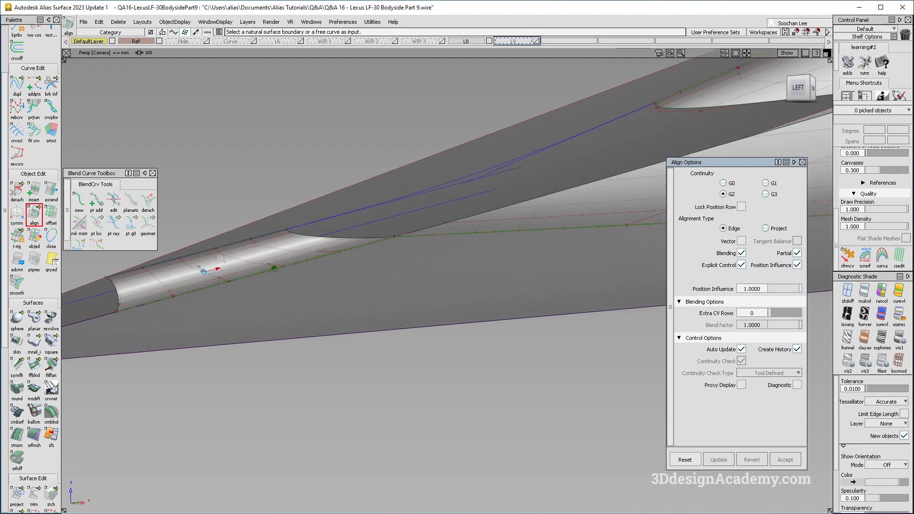
click(226, 247)
Turn off the diagnostic shading and pick the upper fillet in wireframe
alt+shift+drag(290, 241, 370, 247)
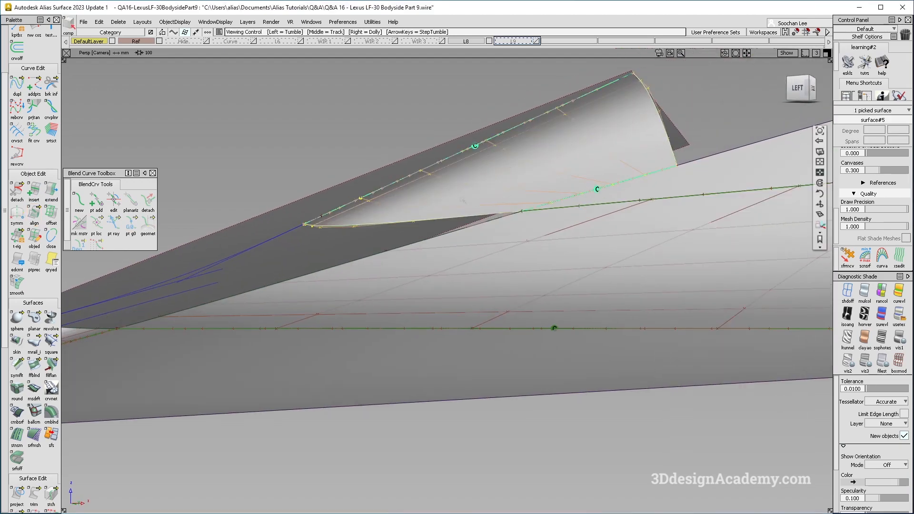
alt+shift+drag(462, 199, 522, 247)
click(847, 291)
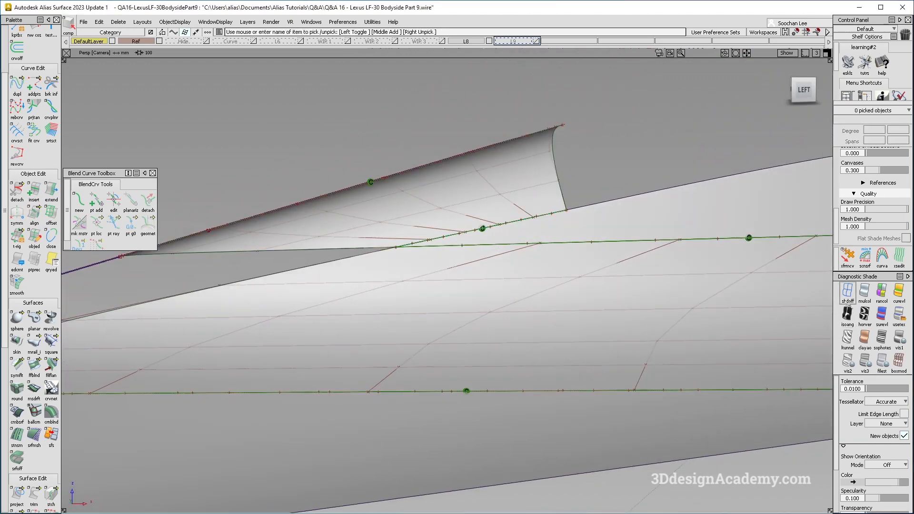
mouse_move(514, 200)
alt+shift+mouse_down()
mouse_move(505, 202)
mouse_move(528, 195)
mouse_move(500, 198)
mouse_move(494, 218)
mouse_move(482, 187)
mouse_move(498, 198)
mouse_move(479, 220)
alt+shift+mouse_up()
click(493, 184)
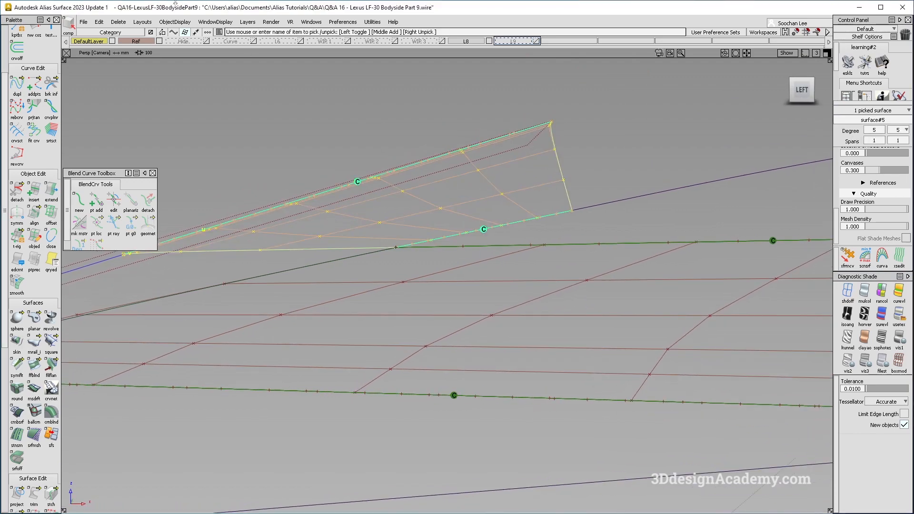
click(119, 22)
click(127, 40)
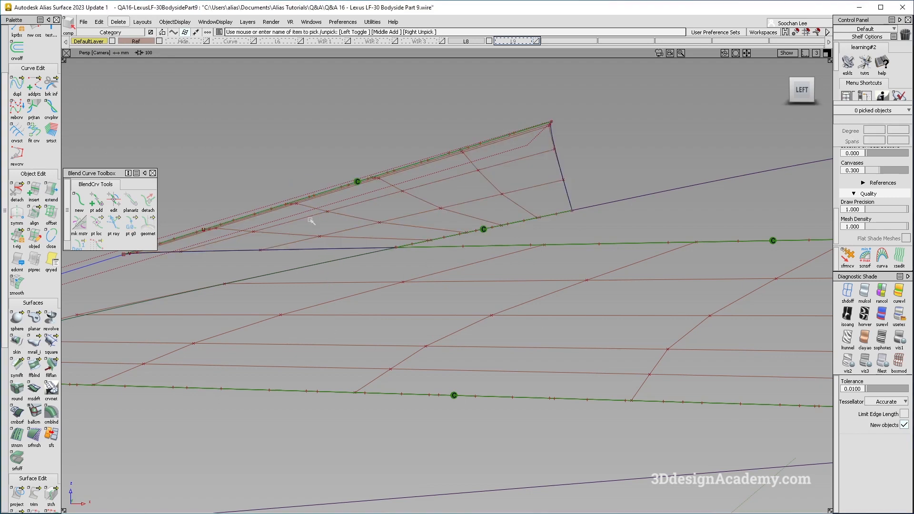
Examine the middle row of control vertices on the upper fillet with the Transform CV tool
click(318, 234)
click(441, 208)
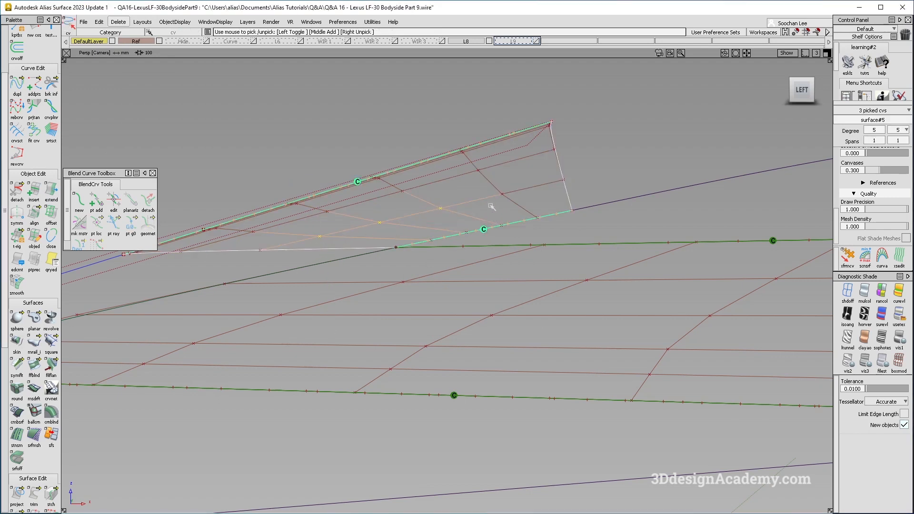
click(848, 257)
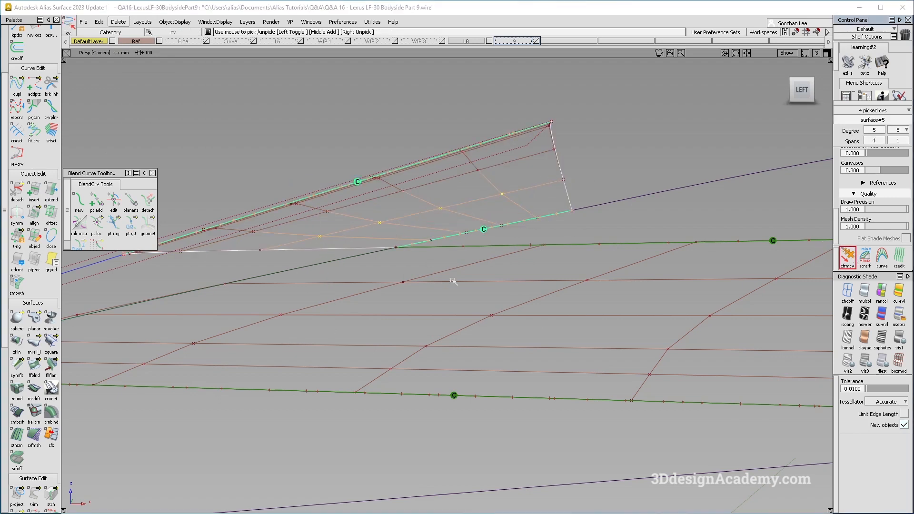
click(626, 222)
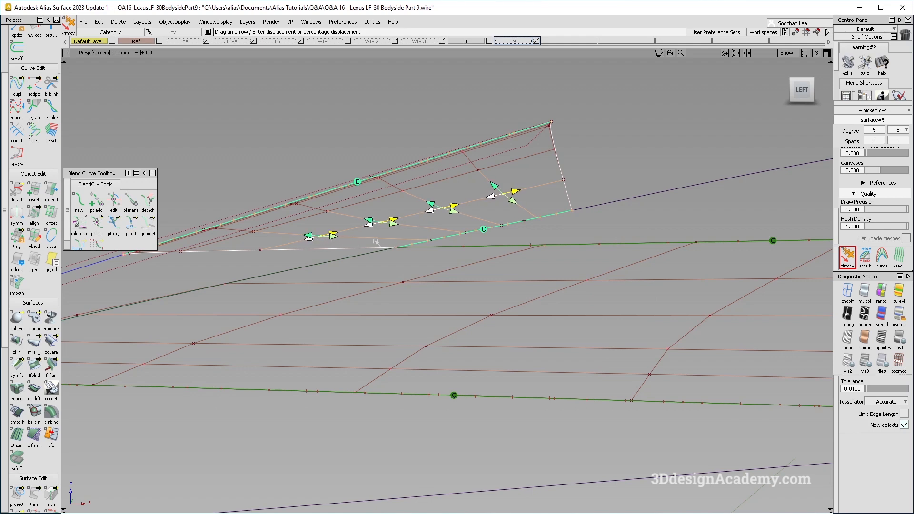
ctrl+shift+drag(479, 285, 460, 179)
click(381, 222)
click(442, 208)
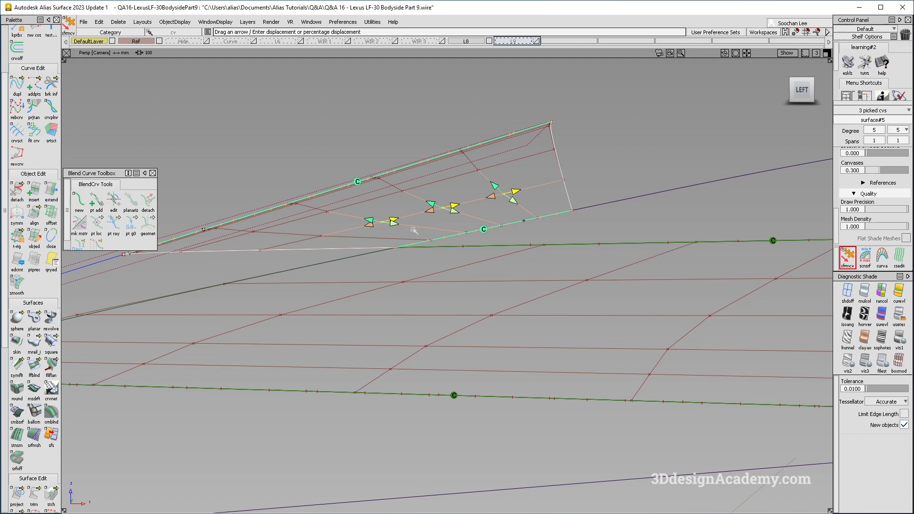
ctrl+shift+drag(394, 275, 380, 229)
alt+shift+drag(381, 228, 309, 274)
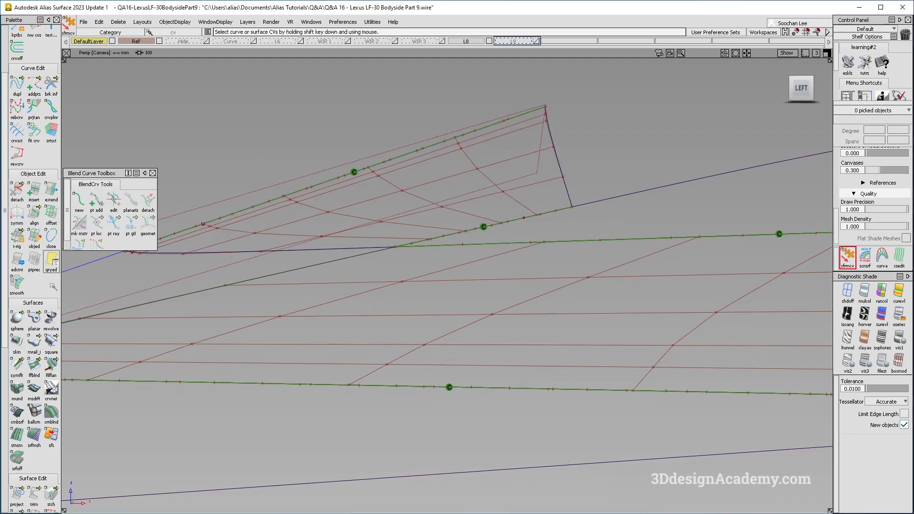
Try to build a Square surface from the upper fillet's four boundaries
click(51, 342)
click(265, 205)
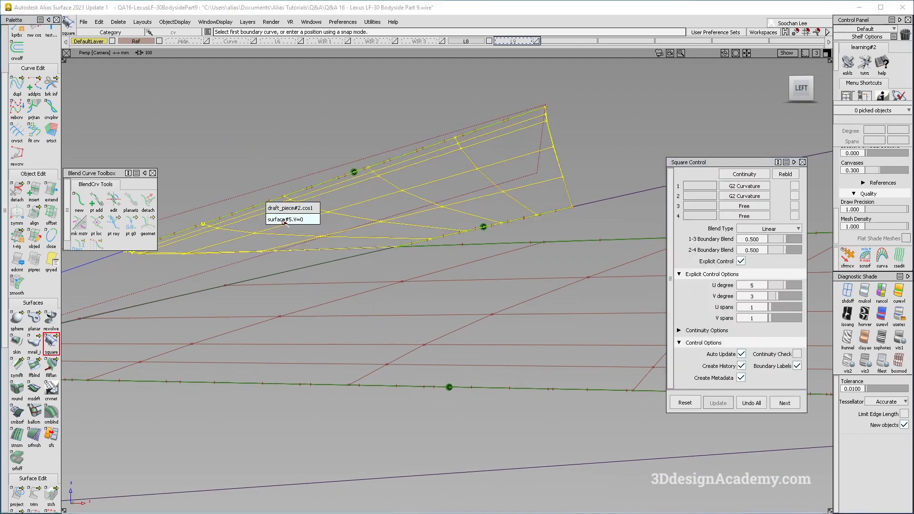
click(284, 219)
click(247, 251)
click(555, 165)
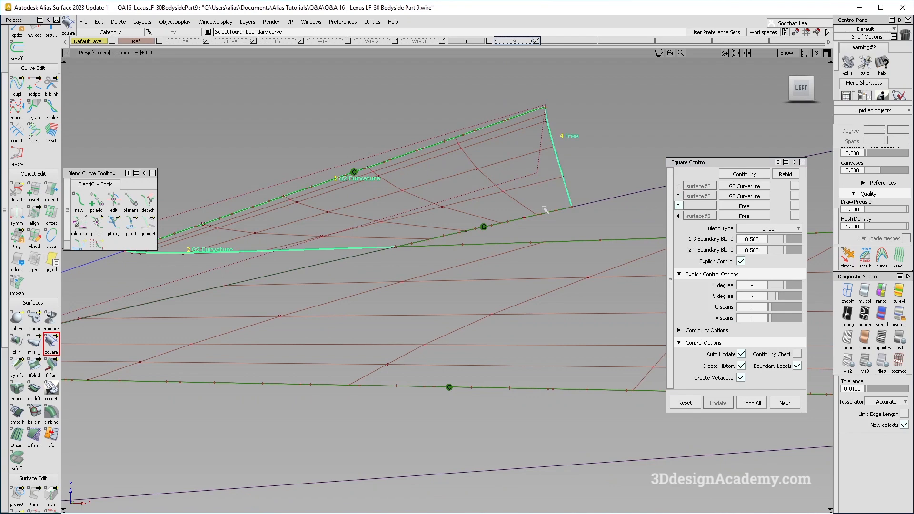
click(543, 214)
click(556, 234)
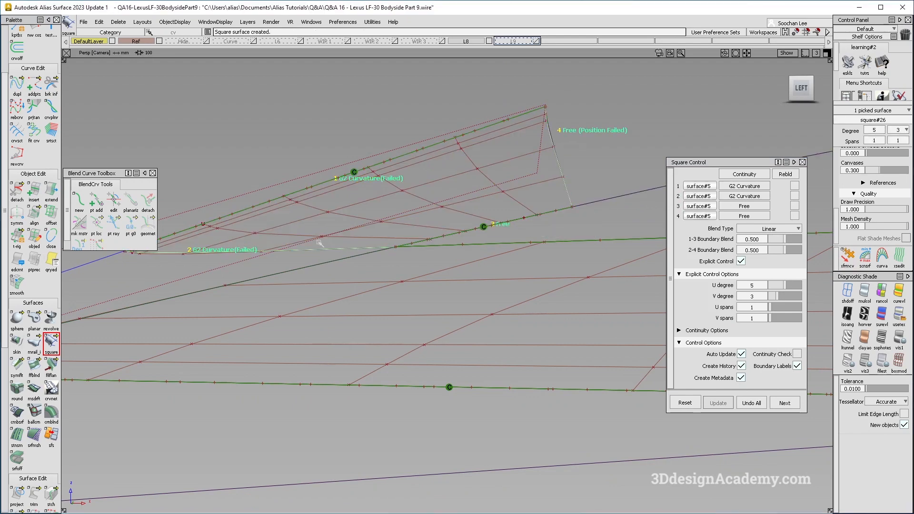
Set the Square surface's V degree to 5, boundary 2 to Free and boundary 3 to G2 Curvature
alt+shift+drag(518, 213, 516, 198)
click(789, 296)
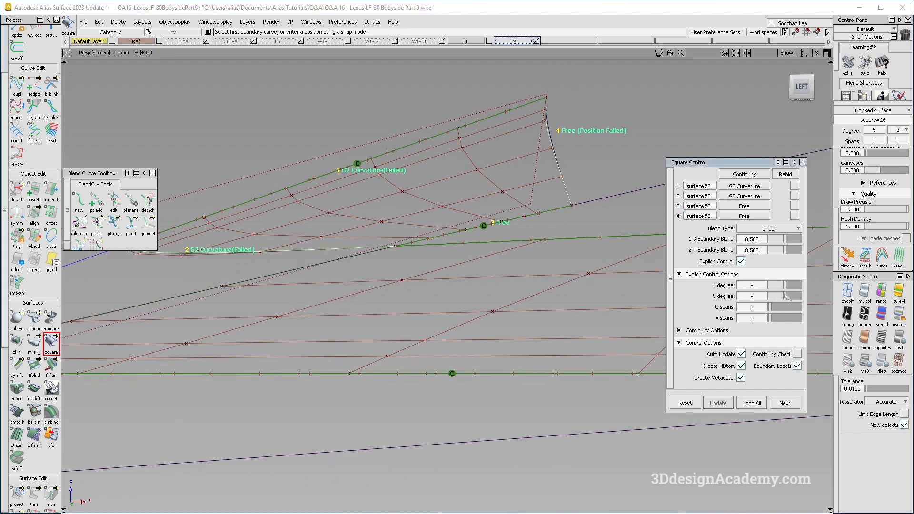
click(736, 201)
click(742, 203)
click(744, 207)
click(751, 248)
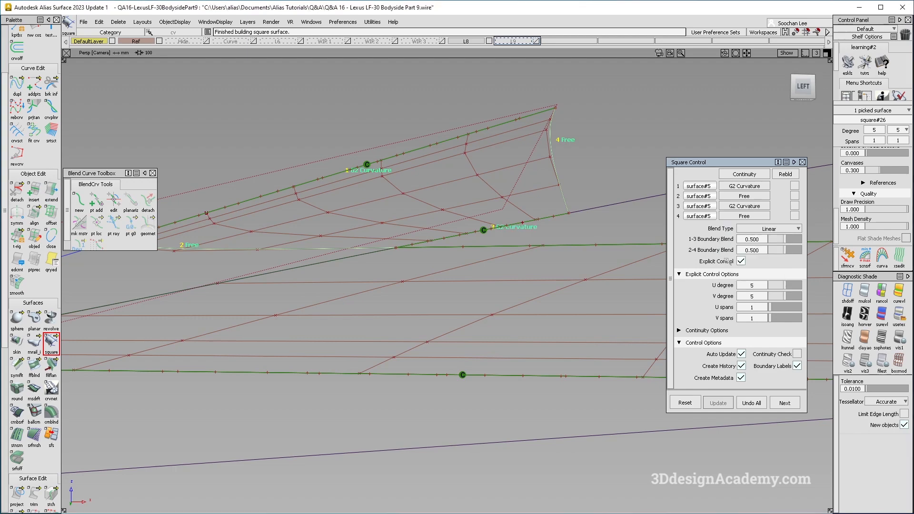
Inspect the upper fillet's interior control vertices one at a time with the Transform CV tool
alt+shift+drag(424, 224, 402, 231)
key(ctrl+s)
key(Return)
click(846, 254)
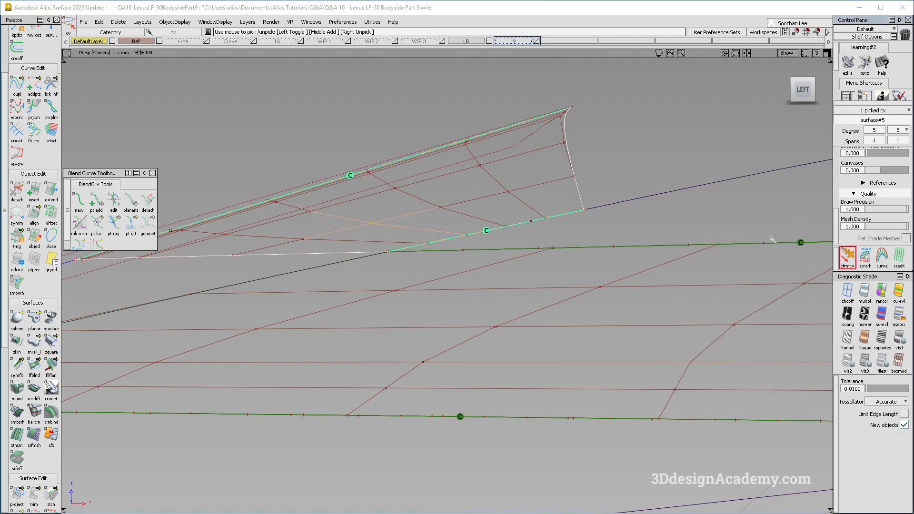
key(alt+shift)
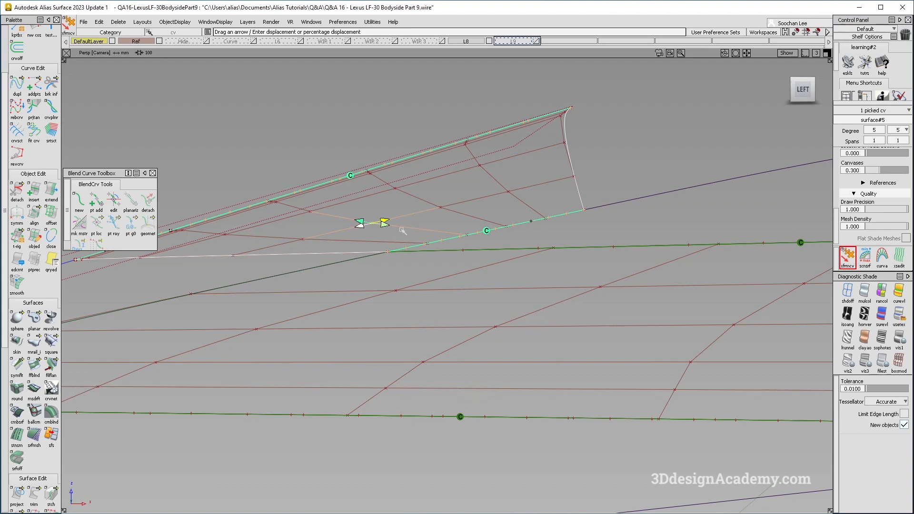
drag(447, 216, 441, 208)
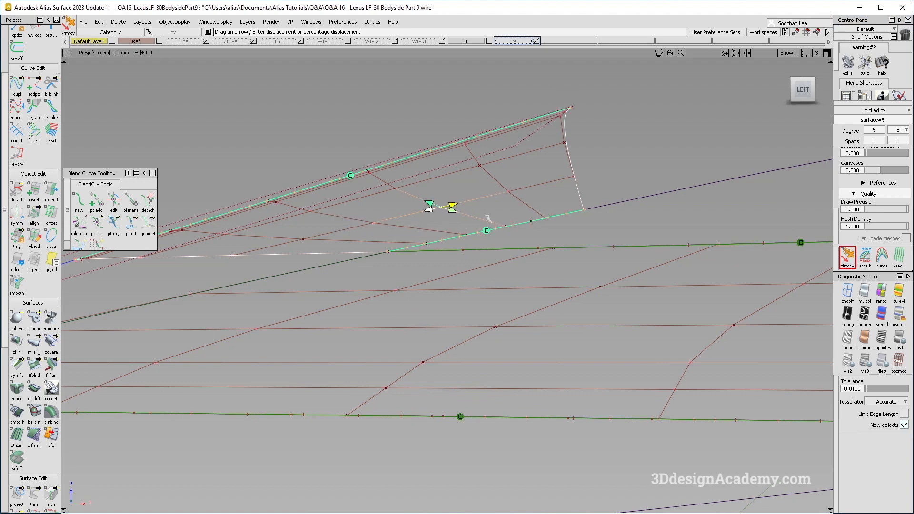
mouse_move(506, 191)
mouse_down()
mouse_move(495, 204)
mouse_move(428, 225)
mouse_move(406, 191)
mouse_up()
click(496, 228)
ctrl+shift+drag(403, 292, 364, 149)
mouse_move(405, 190)
alt+shift+mouse_down()
mouse_move(420, 210)
mouse_move(381, 260)
alt+shift+mouse_up()
ctrl+shift+drag(308, 424, 286, 328)
Align the upper fillet's lower edge to the adjoining surface with G2 edge continuity
click(51, 341)
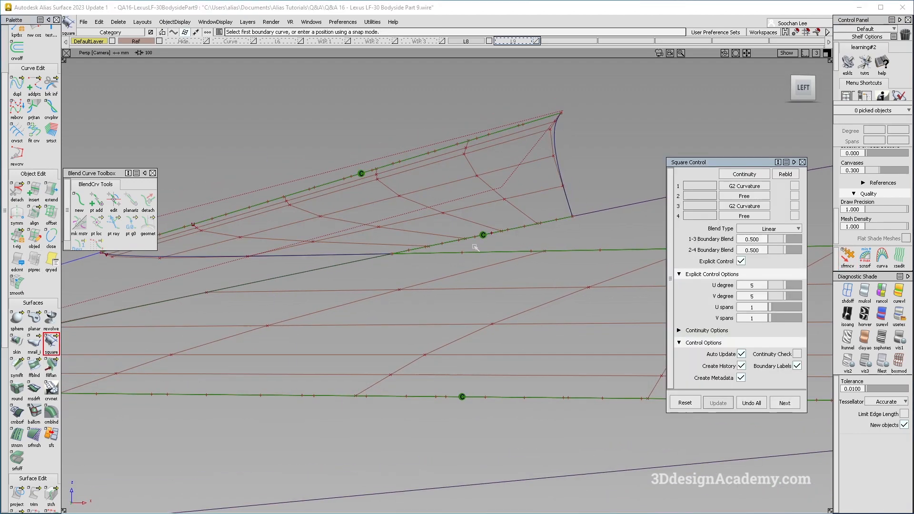
ctrl+shift+drag(356, 307, 328, 150)
click(39, 220)
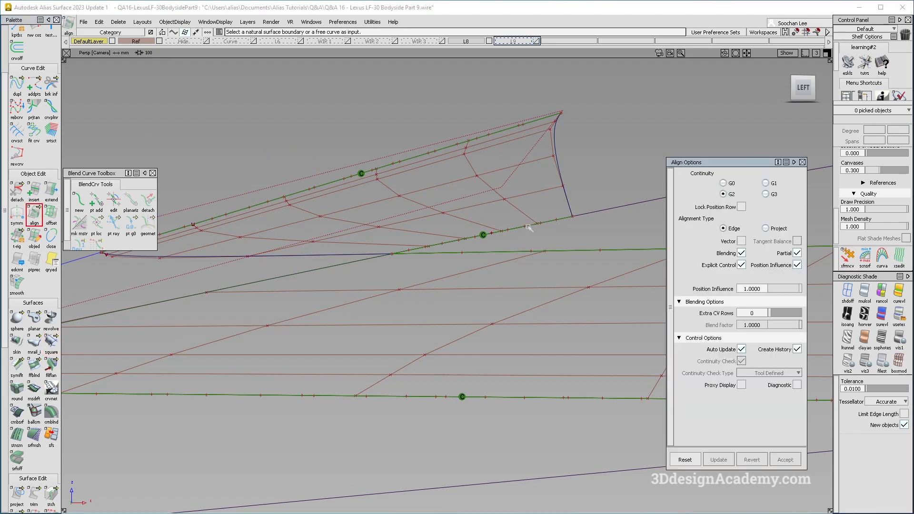
click(529, 225)
click(373, 274)
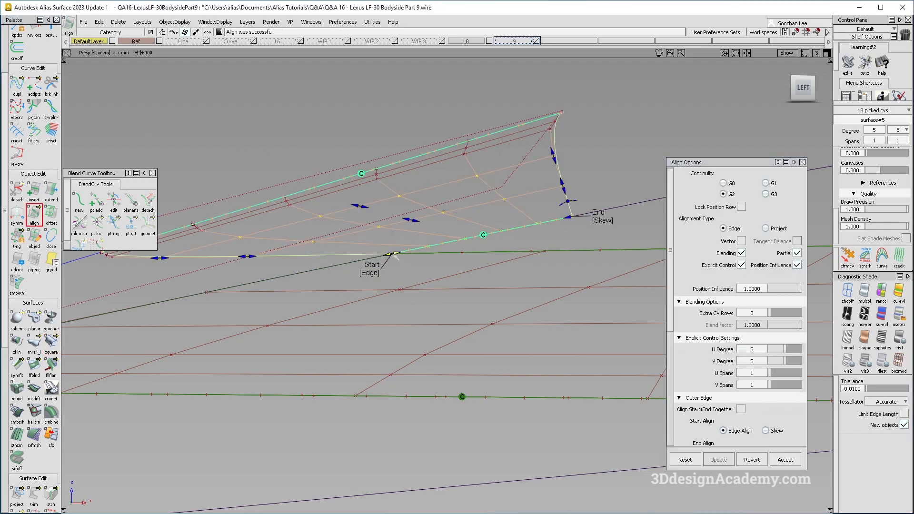
Select all the fillet and neighbouring surfaces and delete their construction history
ctrl+shift+drag(469, 294, 452, 231)
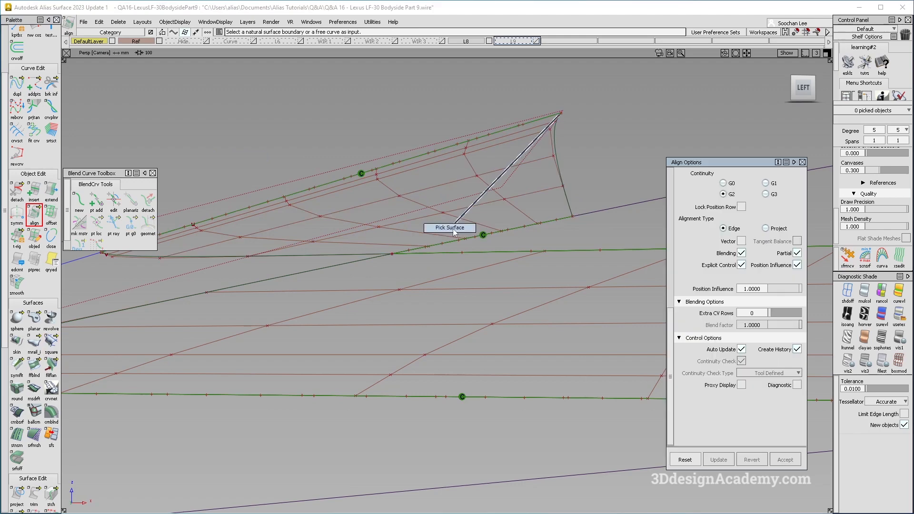
alt+shift+right_drag(465, 247, 363, 408)
ctrl+shift+drag(363, 408, 493, 166)
drag(538, 200, 229, 381)
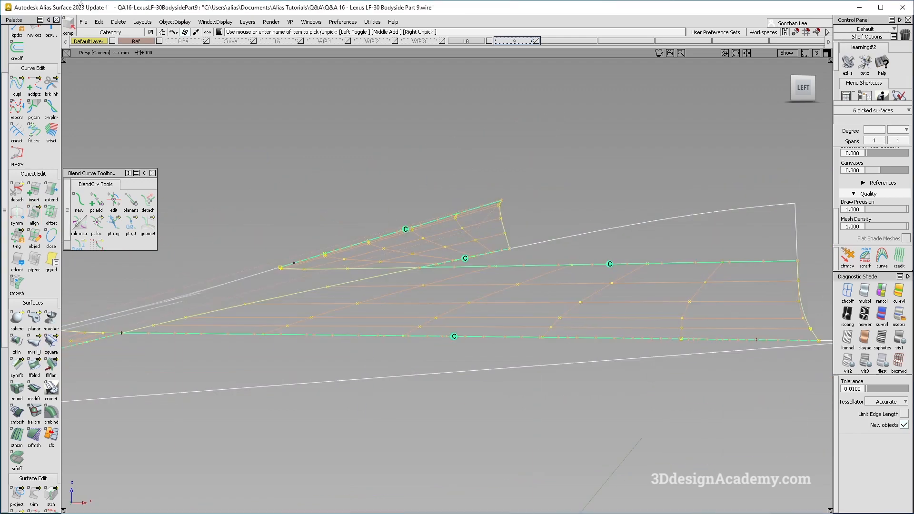
click(118, 22)
click(122, 43)
alt+shift+drag(495, 252, 502, 202)
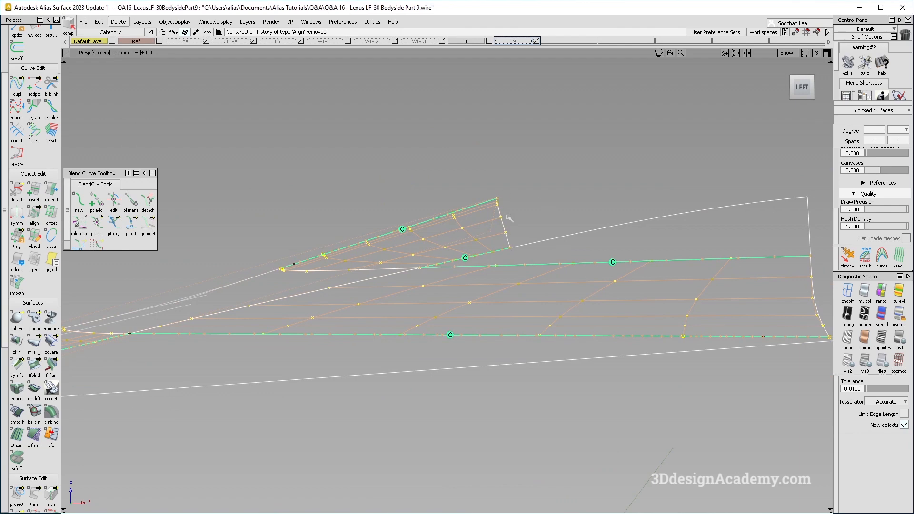
Make all hidden objects visible and add the two surfaces adjoining the upper fillet's end to the selection
click(175, 22)
click(182, 44)
alt+shift+drag(588, 267, 528, 209)
ctrl+shift+drag(508, 200, 508, 241)
click(523, 215)
click(524, 214)
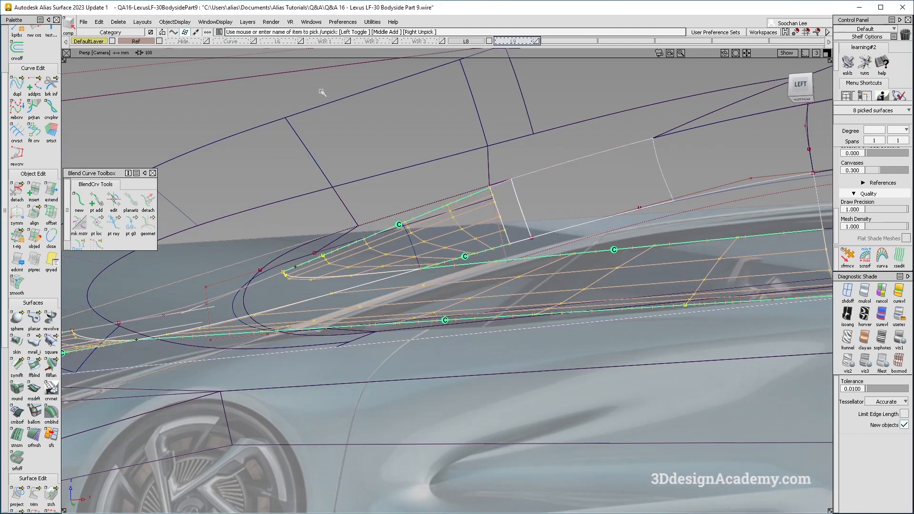
Add draft#2 at the upper fillet corner to the selection and hide everything that is not selected
alt+shift+right_drag(500, 189, 565, 163)
ctrl+shift+drag(464, 174, 442, 173)
click(446, 170)
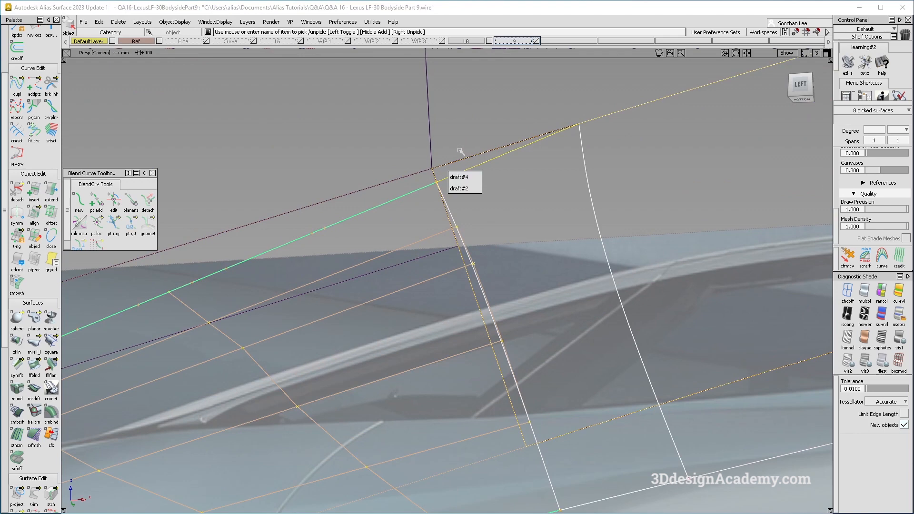
click(464, 189)
click(175, 22)
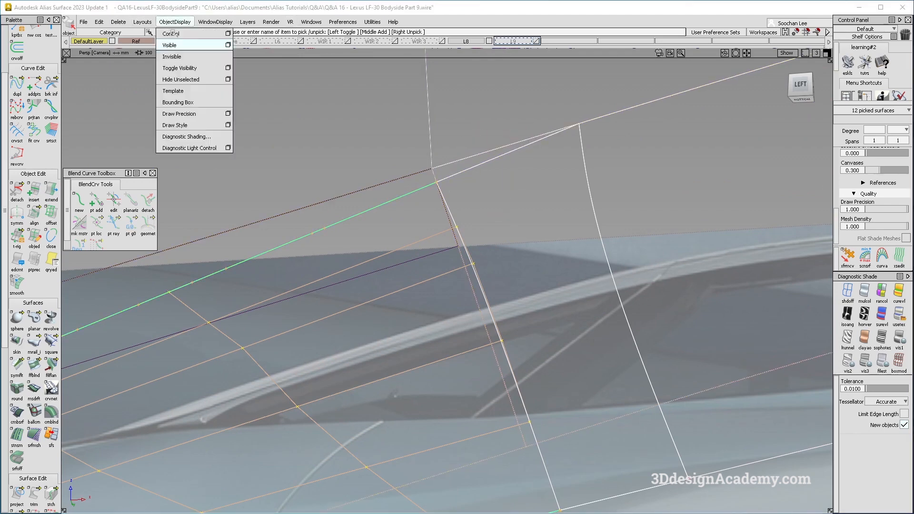
click(194, 79)
click(439, 185)
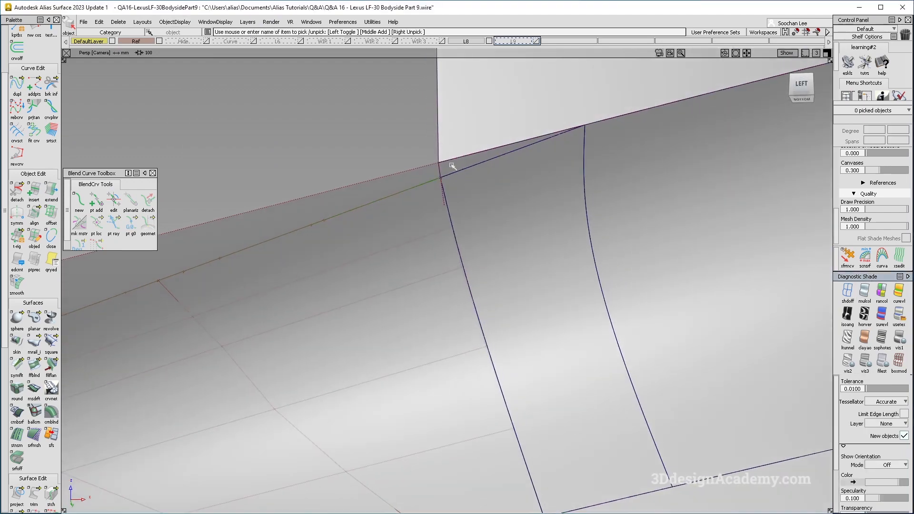
Select draft#4 and its neighbouring draft surfaces at the upper fillet corner for trimming
click(448, 166)
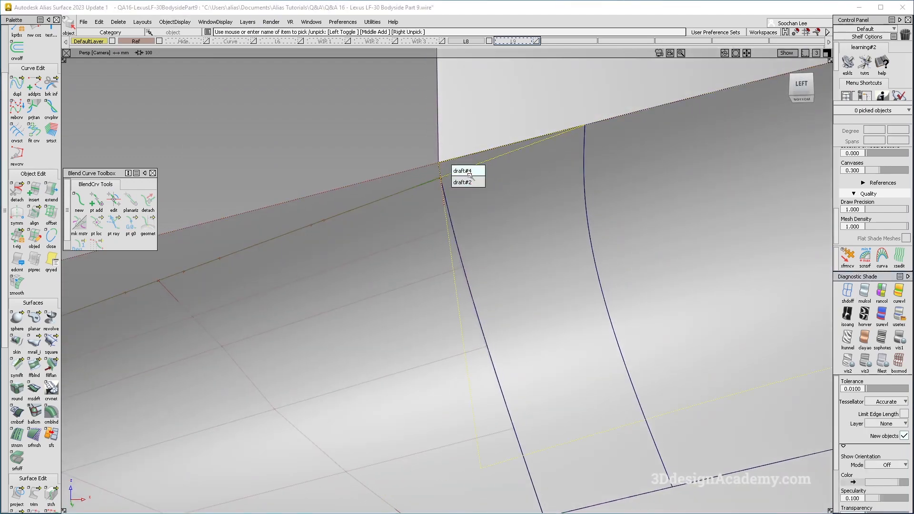
click(468, 171)
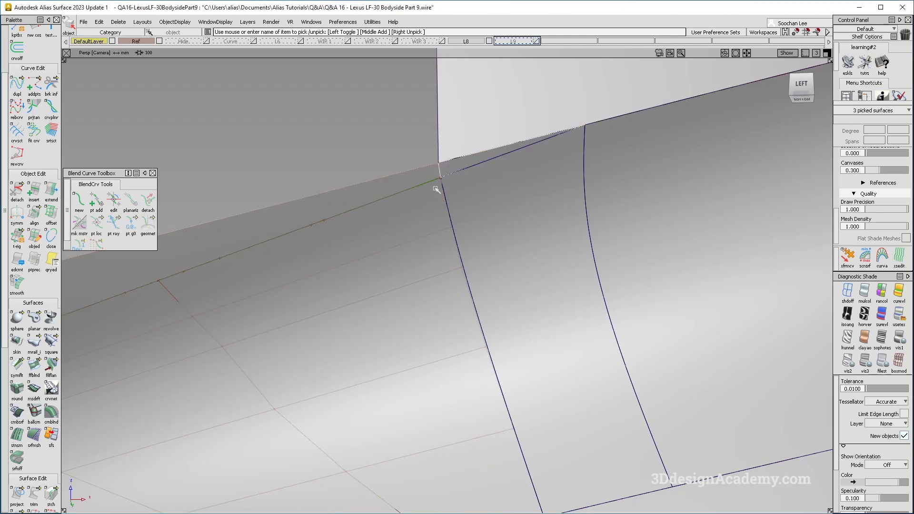
click(410, 174)
alt+shift+right_drag(421, 179, 439, 210)
click(50, 435)
click(42, 496)
Check the surface continuity along both side edges of the narrow fillet piece beside the upper fillet
alt+shift+right_drag(338, 292, 386, 299)
alt+shift+drag(385, 300, 382, 387)
ctrl+shift+drag(382, 387, 300, 206)
scroll(19, 429, down, 2)
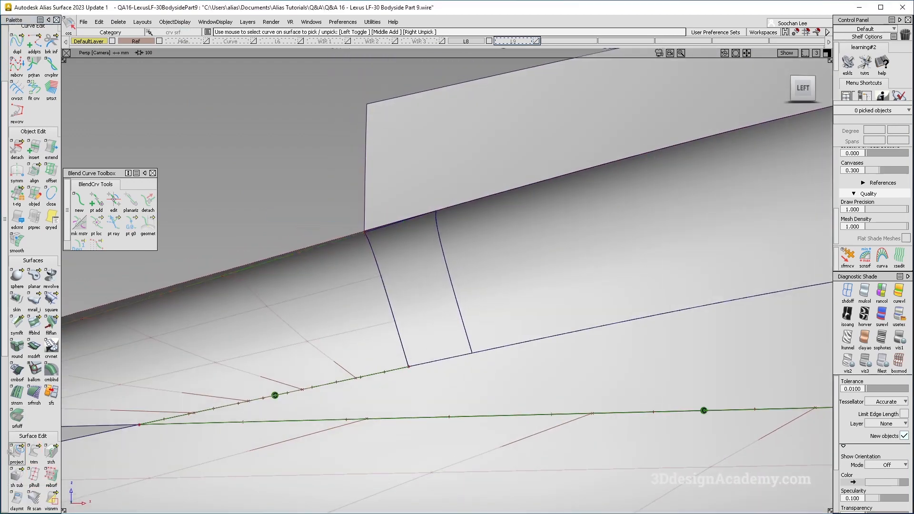
scroll(17, 462, down, 2)
scroll(19, 452, down, 5)
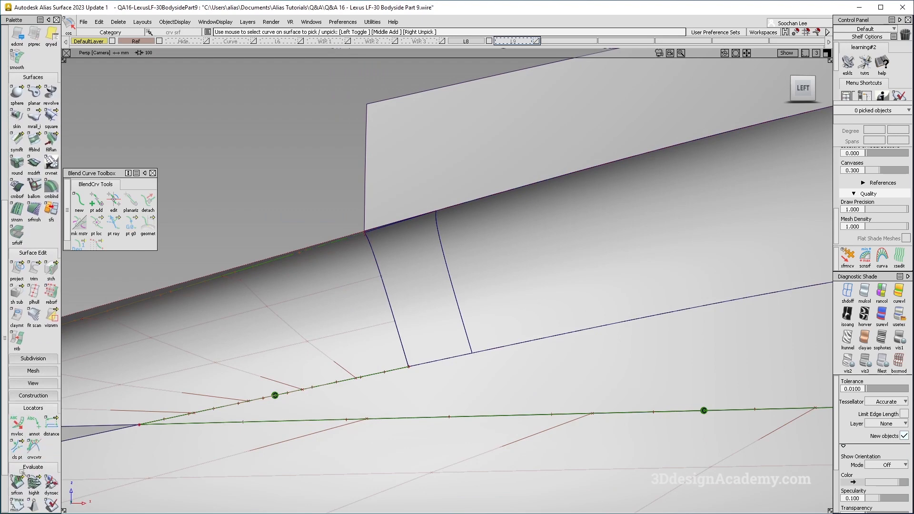
click(16, 483)
click(390, 308)
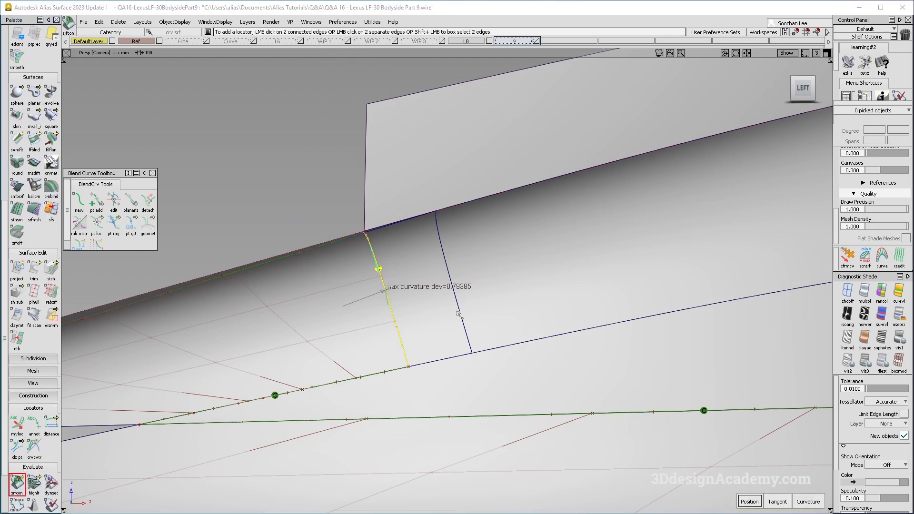
click(466, 331)
alt+shift+drag(466, 331, 442, 362)
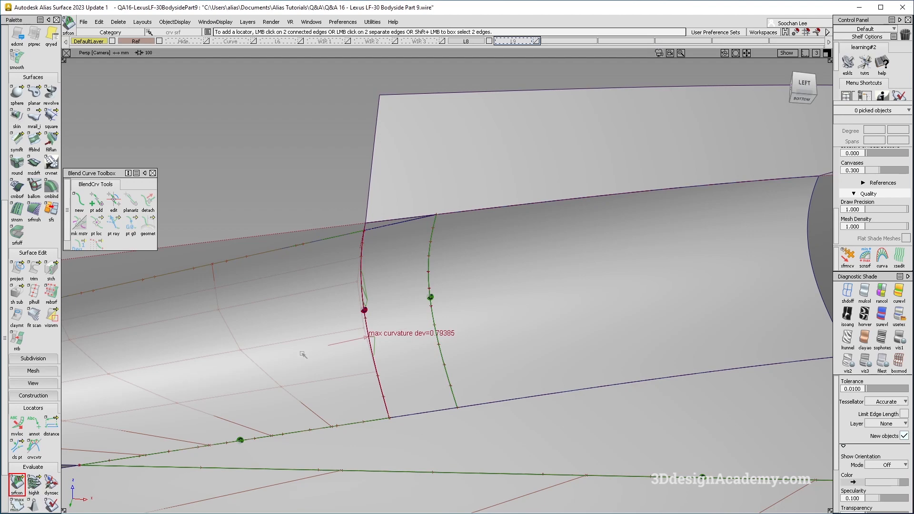
alt+shift+drag(326, 367, 336, 398)
Align the narrow fillet piece's side edge to the adjacent upper fillet with G2 edge continuity
scroll(33, 238, up, 2)
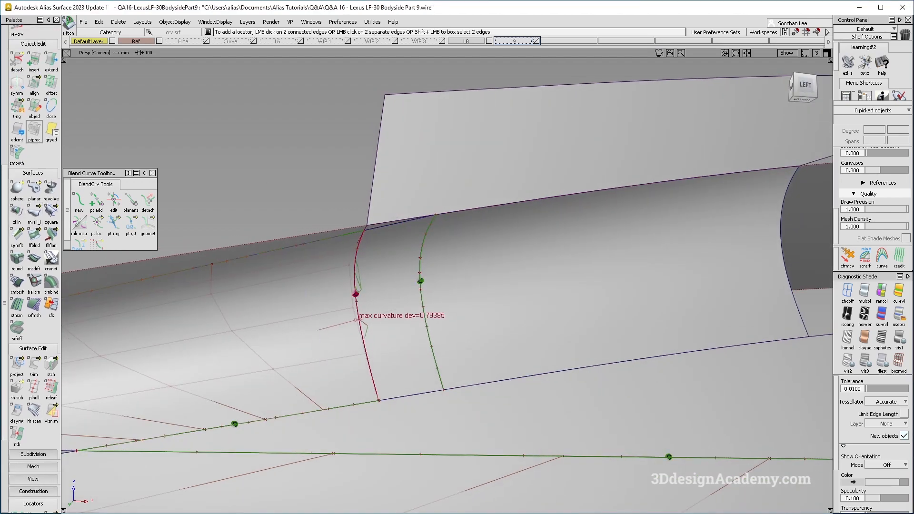
double_click(34, 85)
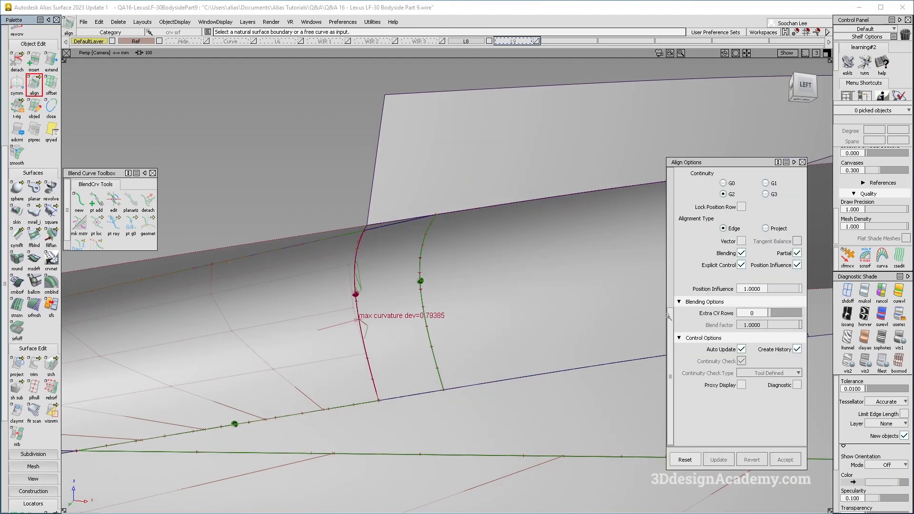
click(362, 338)
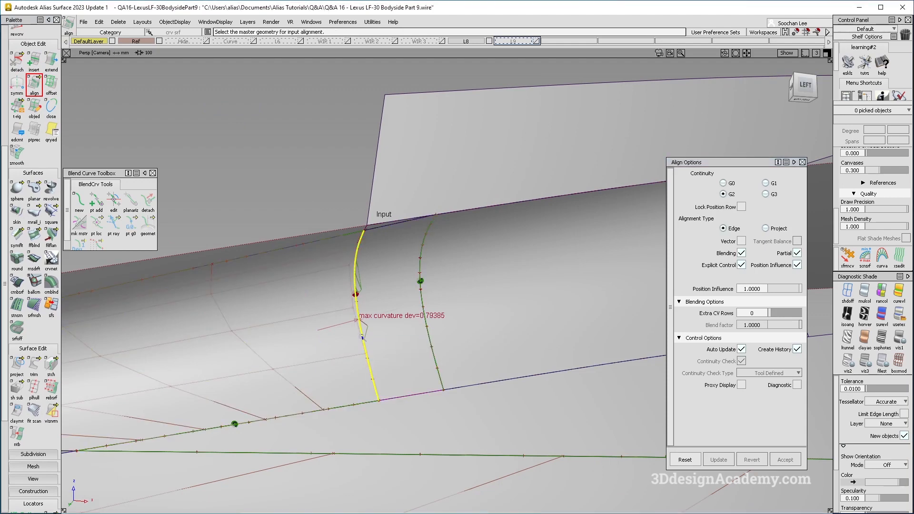
click(362, 337)
alt+shift+drag(376, 329, 386, 273)
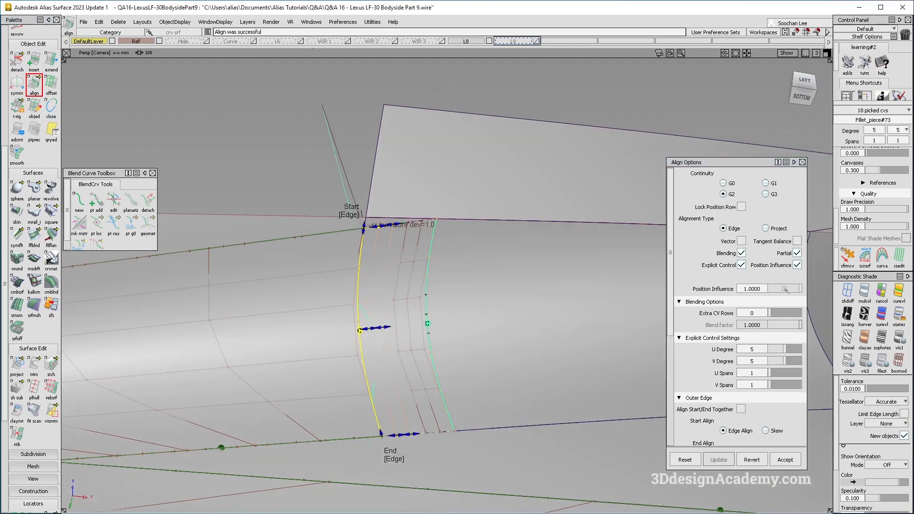
Set the alignment's Position Influence to 0.0000, try the Vector option and undo the last change
drag(785, 289, 768, 288)
alt+shift+drag(657, 290, 571, 284)
click(741, 240)
alt+shift+drag(419, 262, 305, 199)
key(ctrl+z)
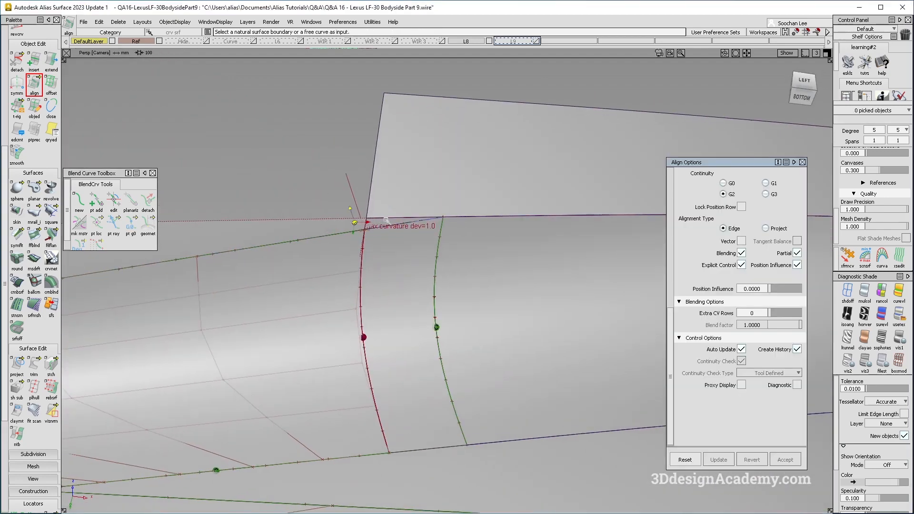
Check the surface continuity along the lower and upper edges of the narrow fillet piece
scroll(29, 333, down, 5)
click(17, 431)
click(428, 448)
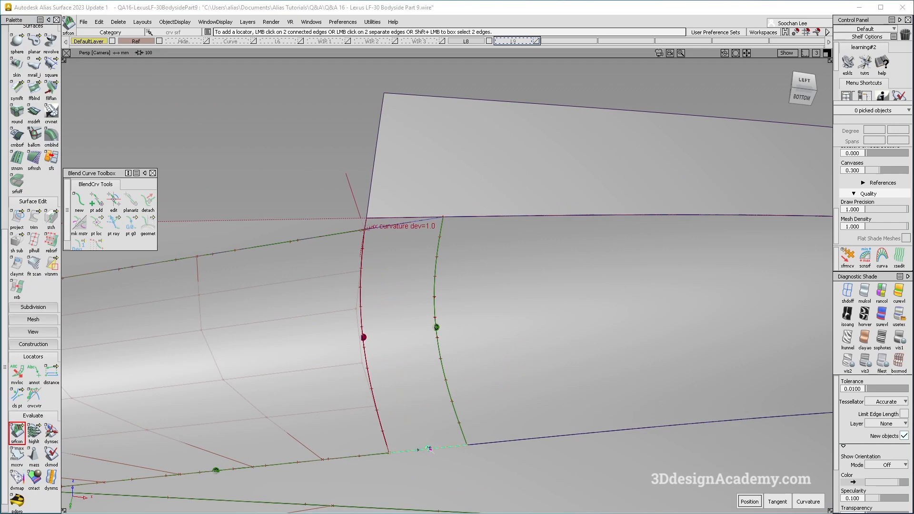
click(421, 221)
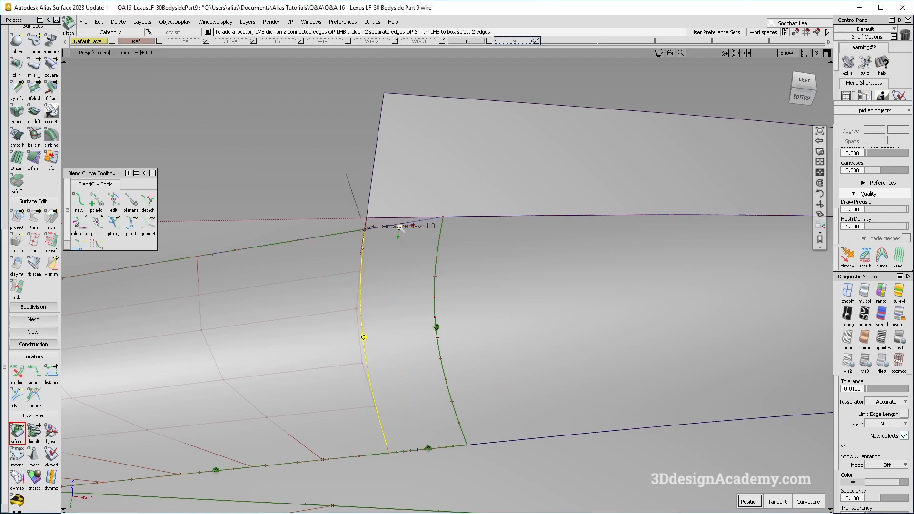
scroll(419, 223, up, 3)
click(455, 213)
alt+shift+drag(427, 224, 454, 274)
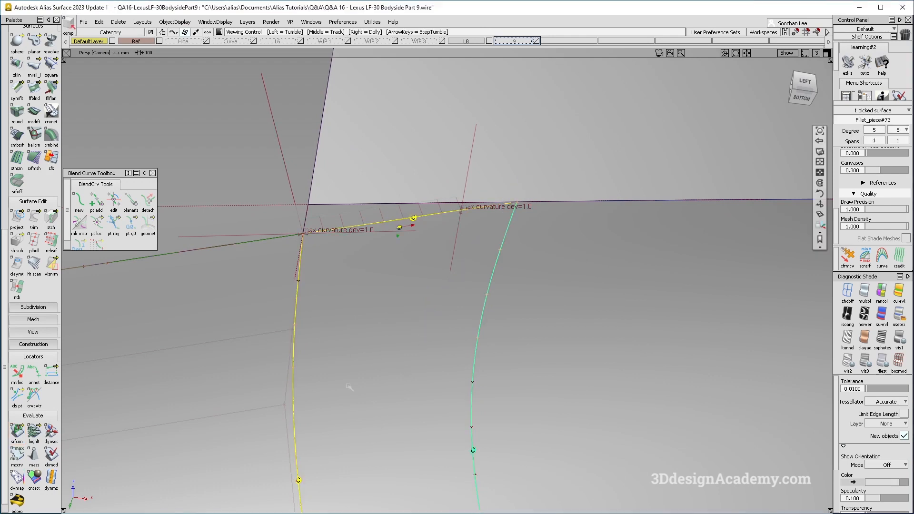
Trim the draft surface at the upper corner of the narrow fillet piece
click(99, 22)
click(143, 44)
ctrl+shift+drag(310, 200, 424, 307)
alt+shift+right_drag(423, 308, 362, 257)
alt+shift+drag(352, 238, 346, 246)
ctrl+shift+drag(160, 196, 159, 373)
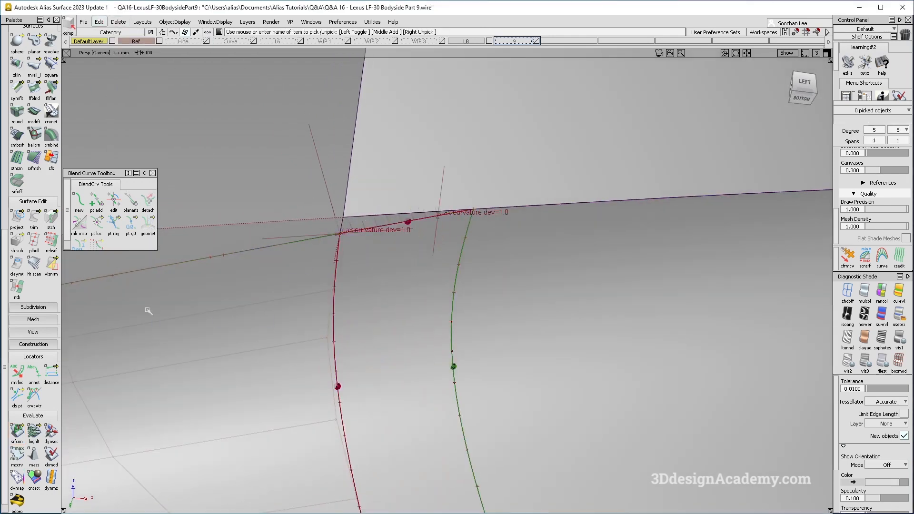
click(34, 218)
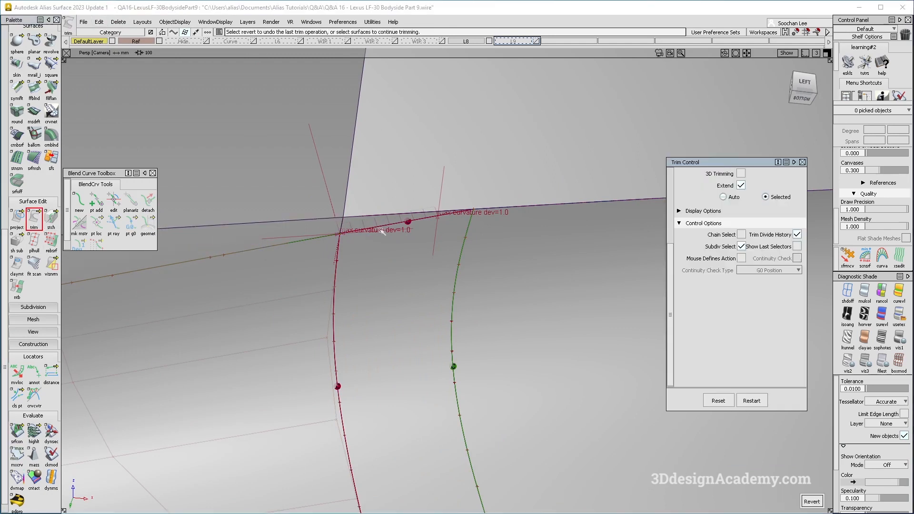
Pick draft_piece#2 and draft_piece#8 at the fillet corner, clear the selection and inspect the fillet piece's upper edge
ctrl+shift+drag(341, 218, 309, 232)
click(310, 233)
click(359, 223)
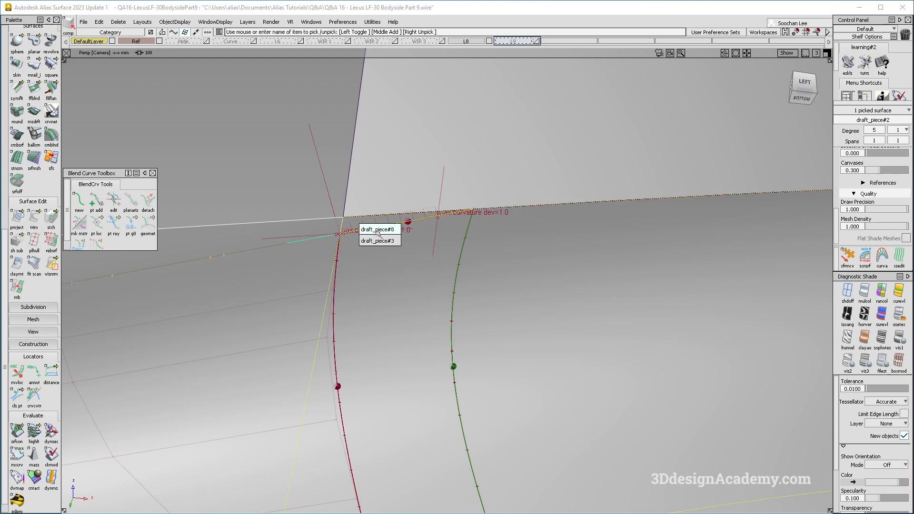
click(377, 231)
ctrl+shift+drag(388, 195, 363, 234)
click(363, 233)
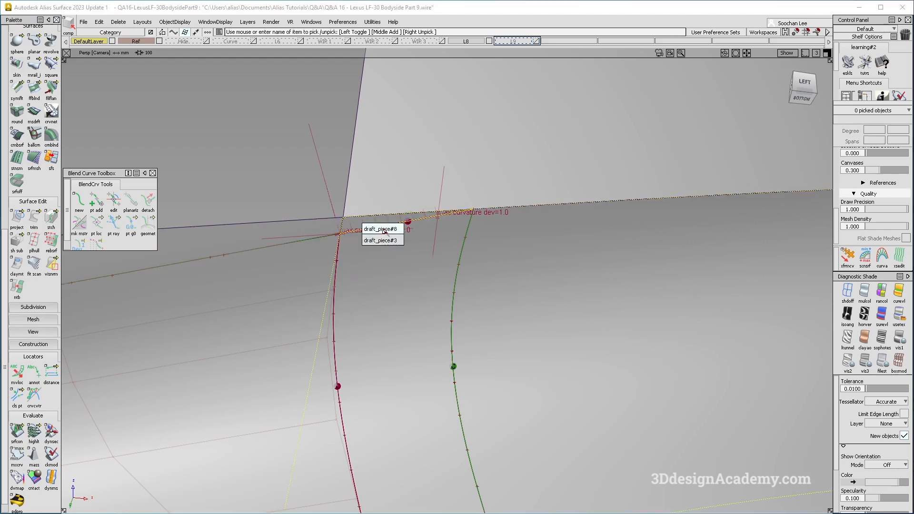
click(381, 230)
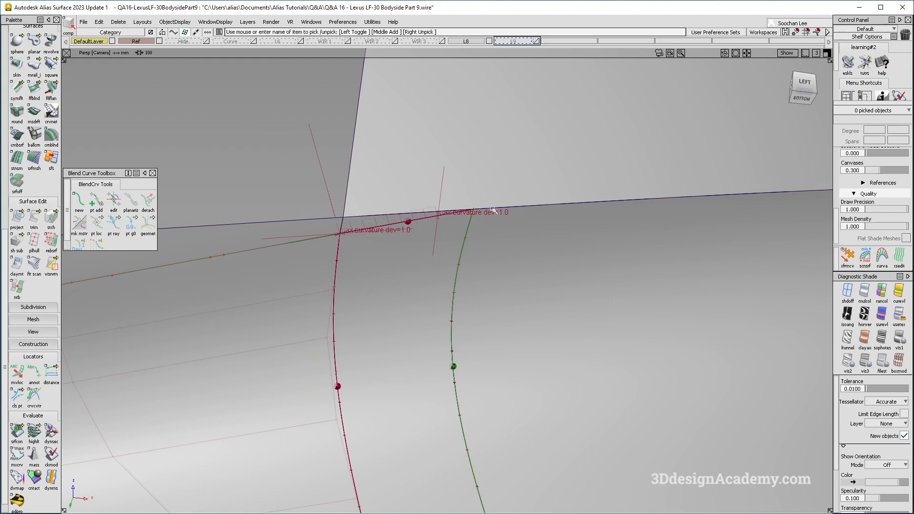
click(419, 221)
alt+shift+drag(426, 249, 438, 271)
click(439, 271)
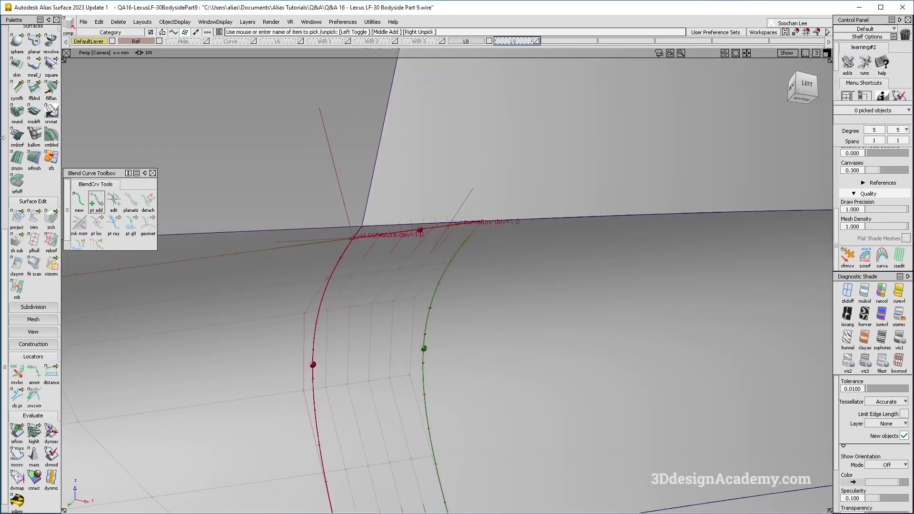
Align the narrow fillet piece's upper edge to the adjoining draft surface with G2 continuity and the Vector option enabled
scroll(2, 138, up, 3)
scroll(2, 138, up, 1)
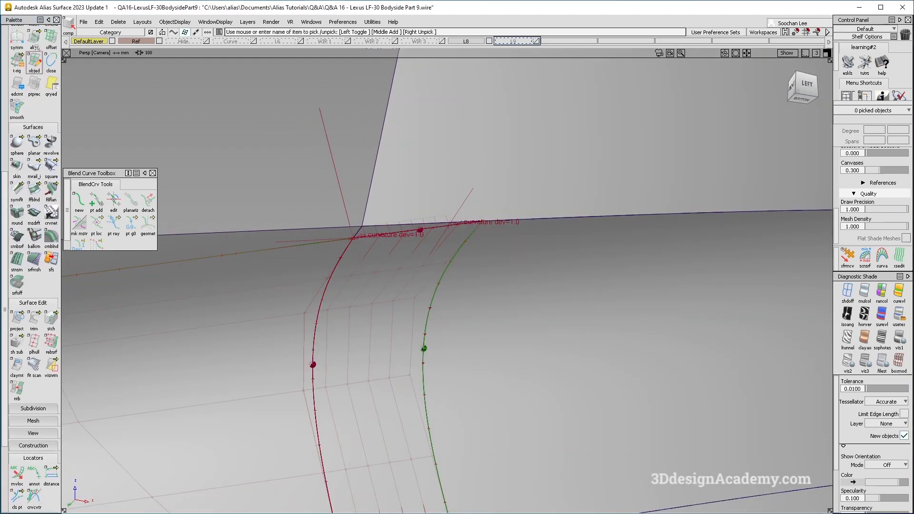
double_click(34, 38)
alt+shift+drag(491, 285, 536, 247)
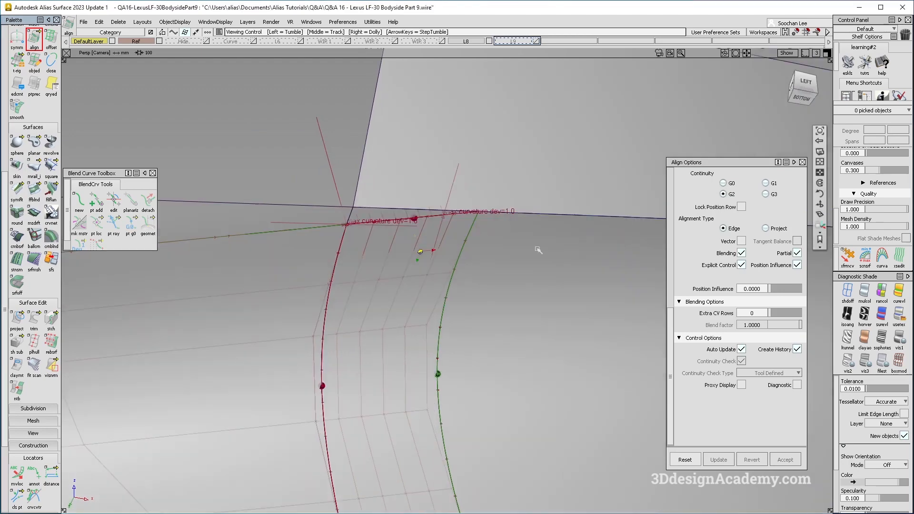
click(438, 218)
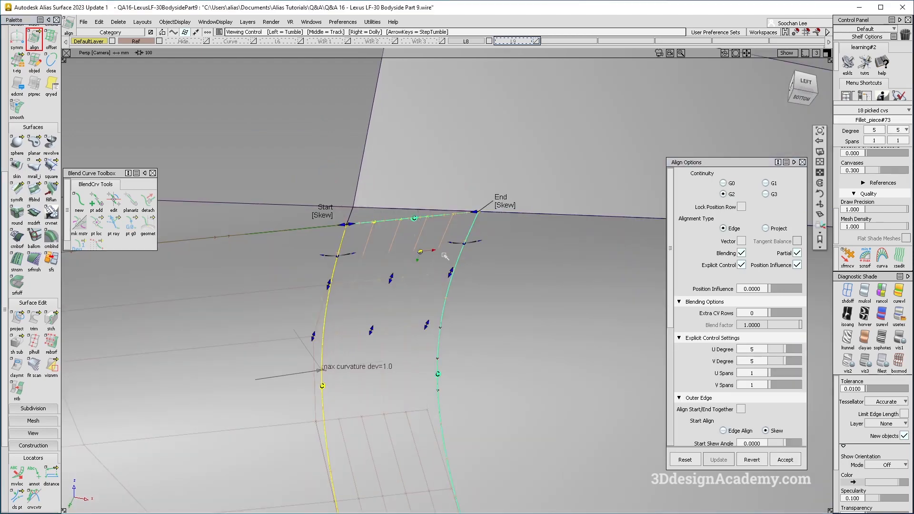
alt+shift+drag(444, 256, 454, 312)
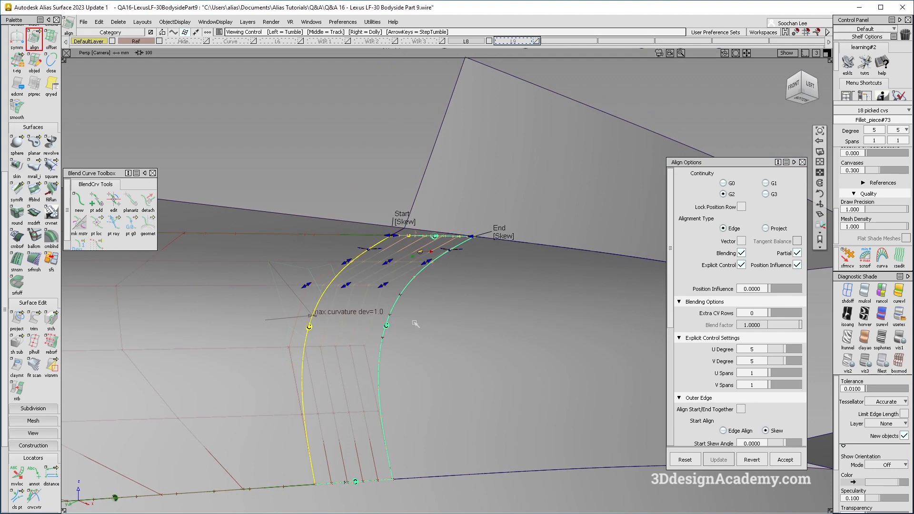
click(742, 241)
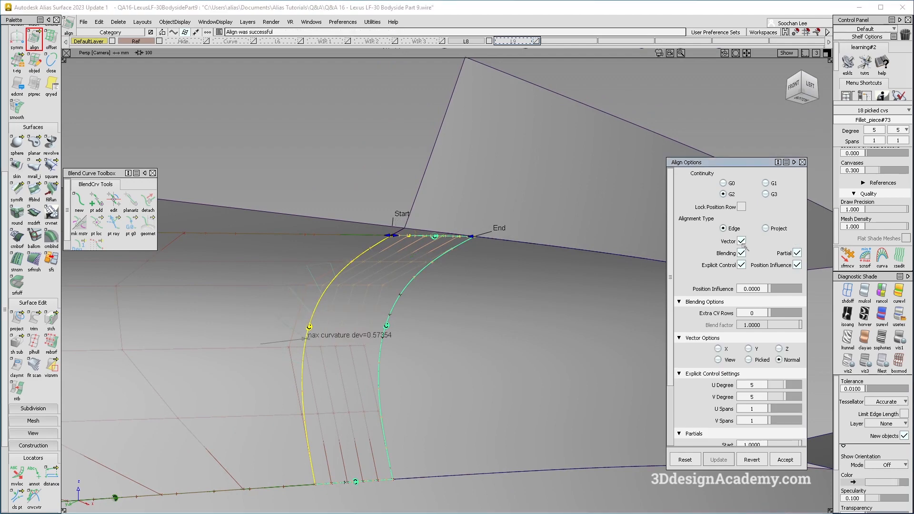
Delete the construction history of the narrow fillet piece and turn off the diagnostic shading
alt+shift+drag(334, 291, 424, 262)
click(372, 295)
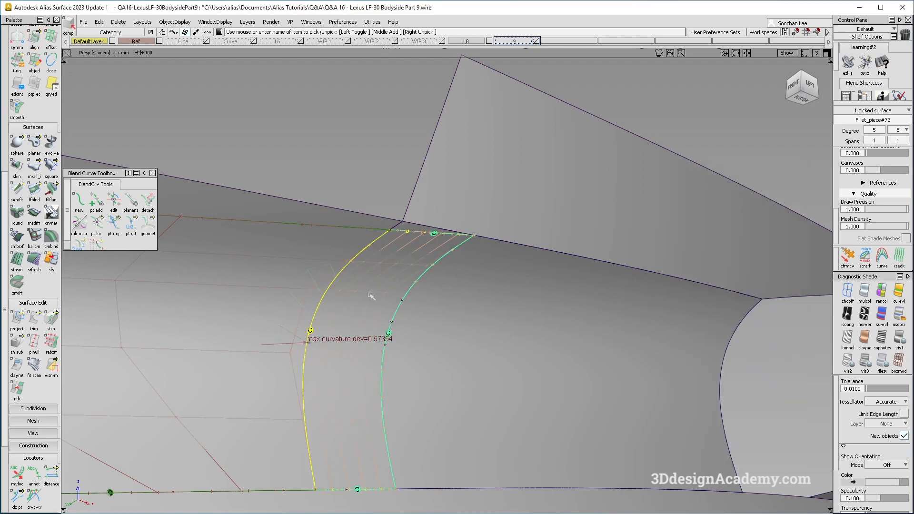
click(119, 22)
click(126, 35)
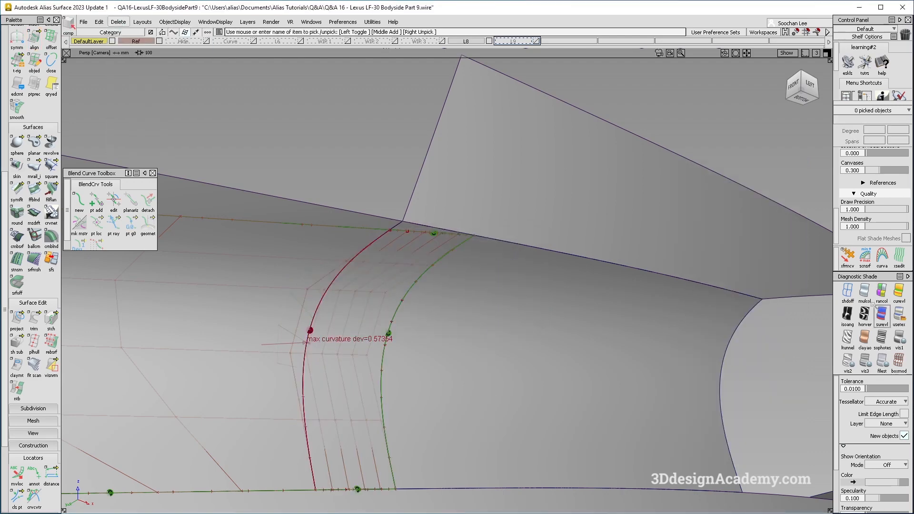
click(848, 293)
alt+shift+drag(414, 269, 374, 294)
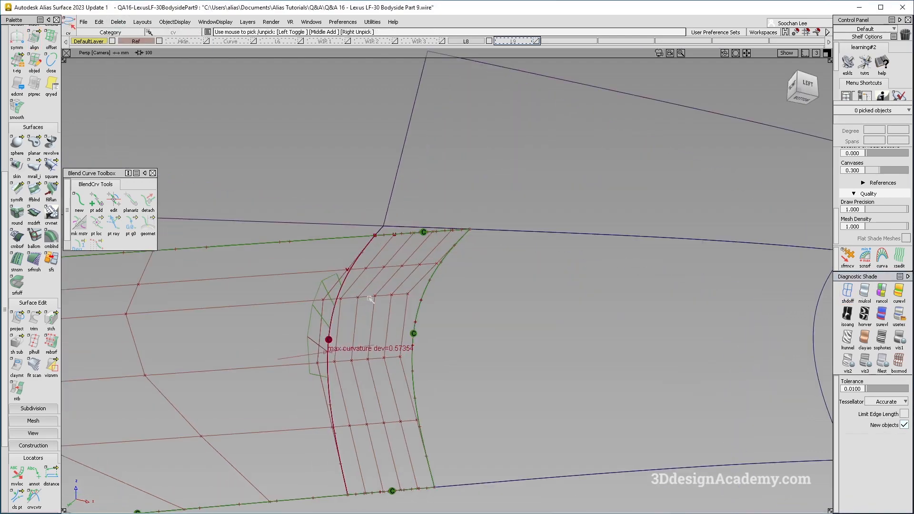
Move two interior CVs of the narrow fillet piece along their normals with the mouse sensitivity set to 500000
click(360, 304)
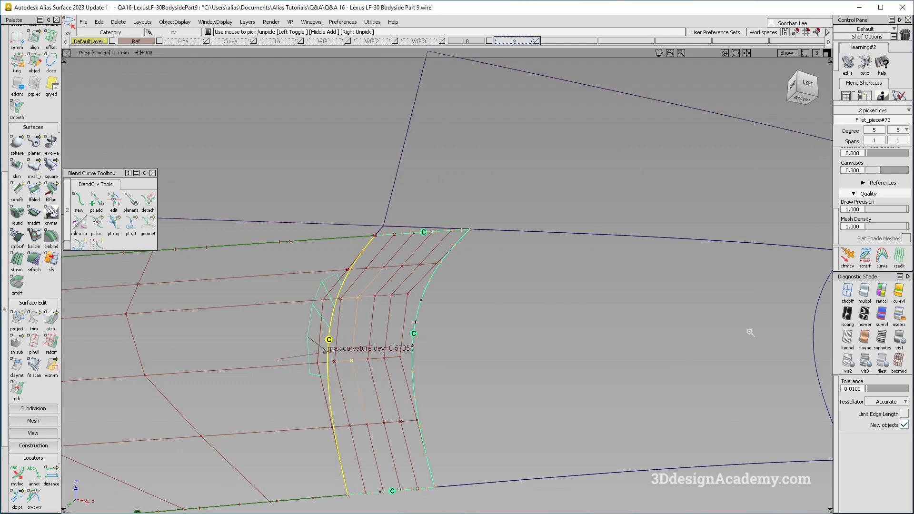
click(847, 257)
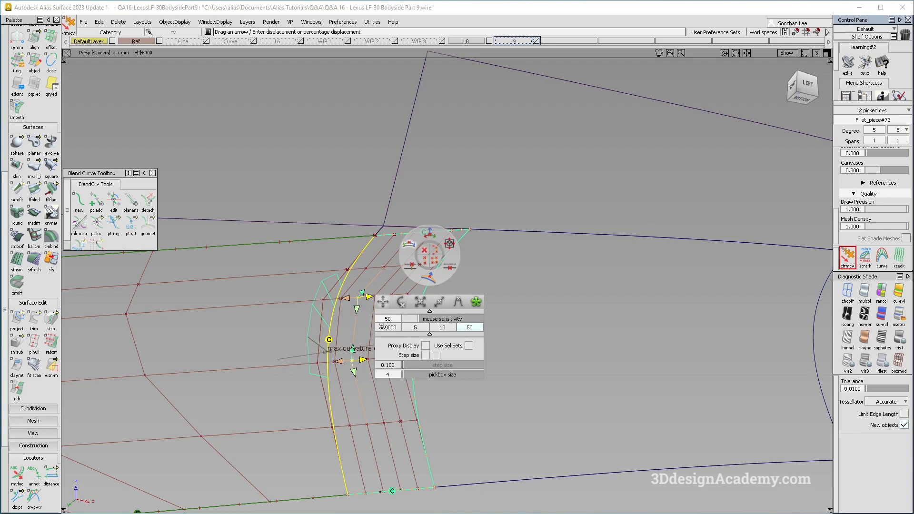
click(395, 329)
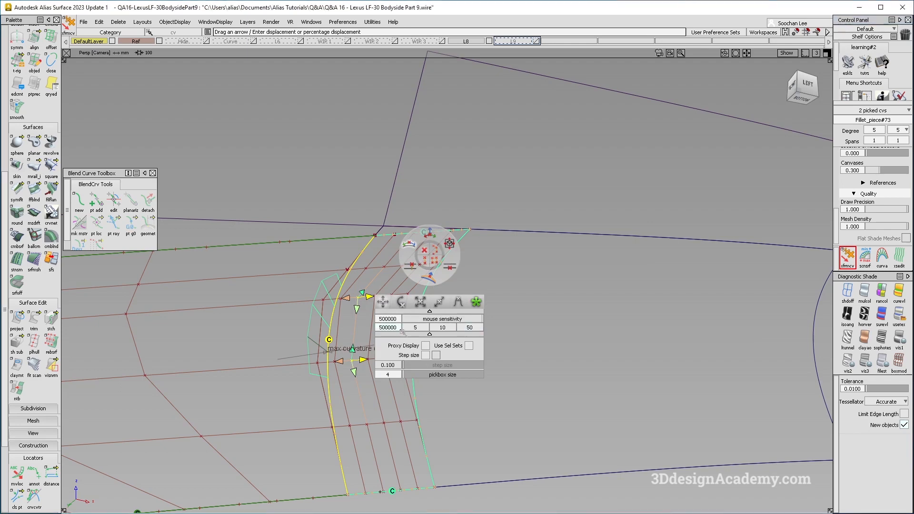
click(432, 278)
drag(462, 338, 485, 337)
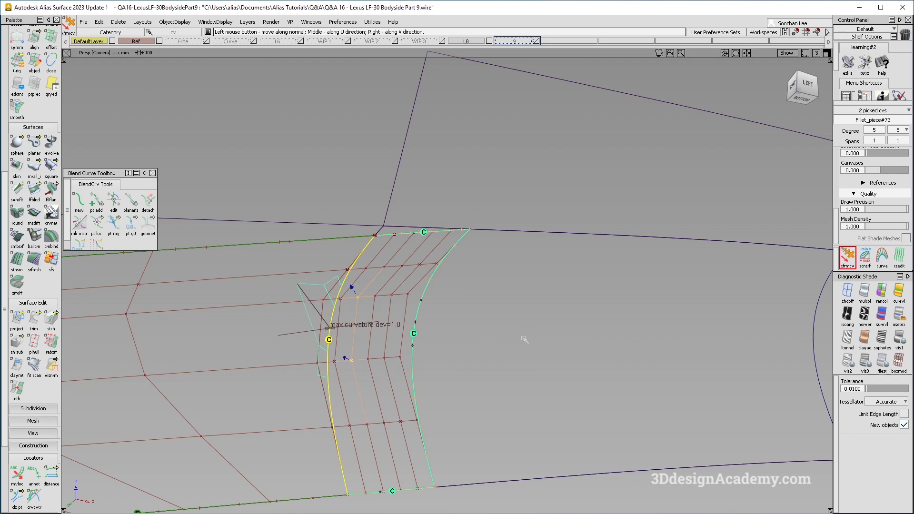
drag(562, 340, 583, 342)
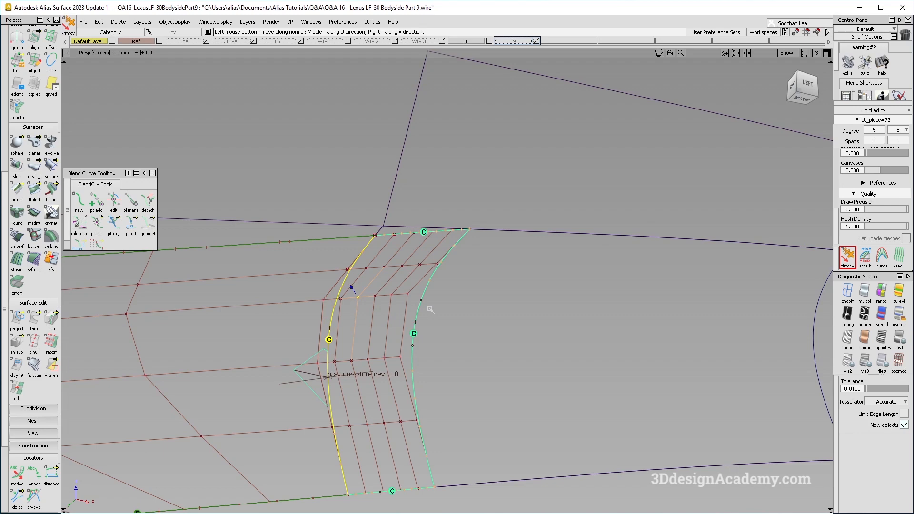
Fine-tune individual interior CVs of the narrow fillet piece along their normals to reduce its curvature deviation from the large fillet surface
alt+shift+drag(399, 336, 362, 469)
alt+shift+middle_drag(363, 471, 388, 392)
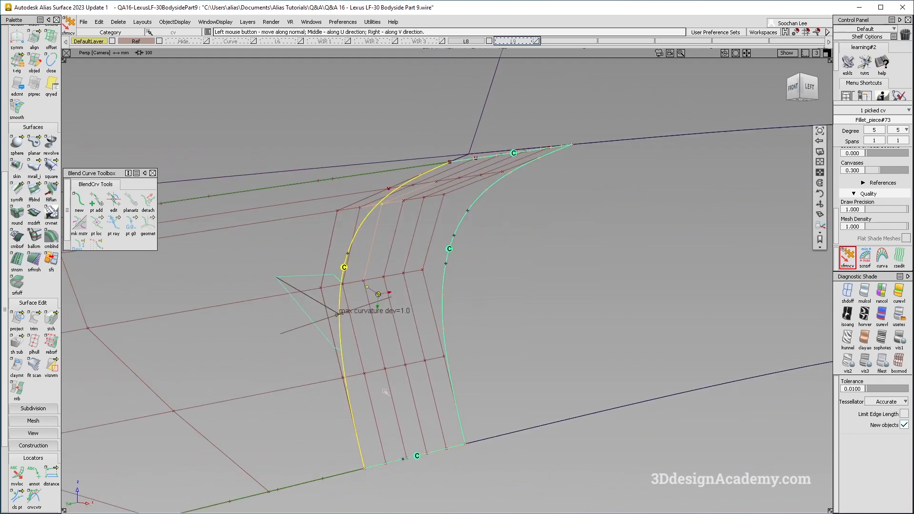
click(364, 283)
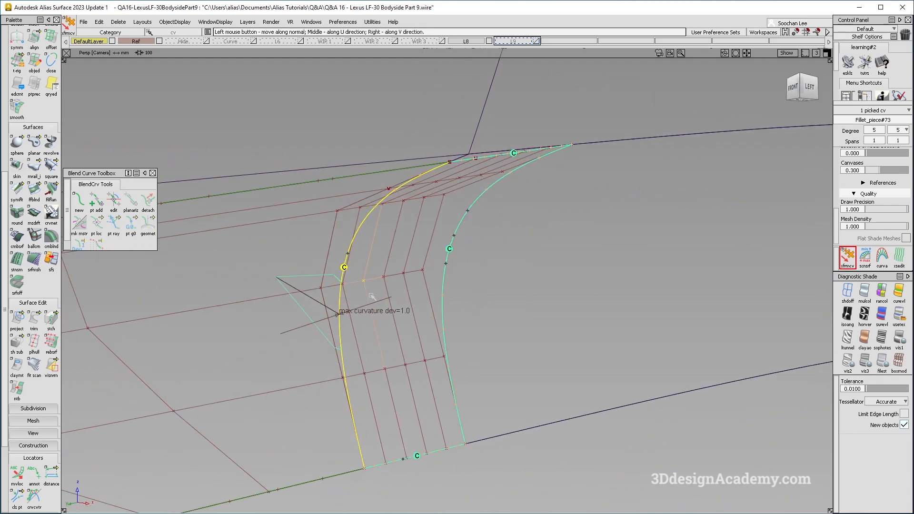
drag(378, 299, 391, 298)
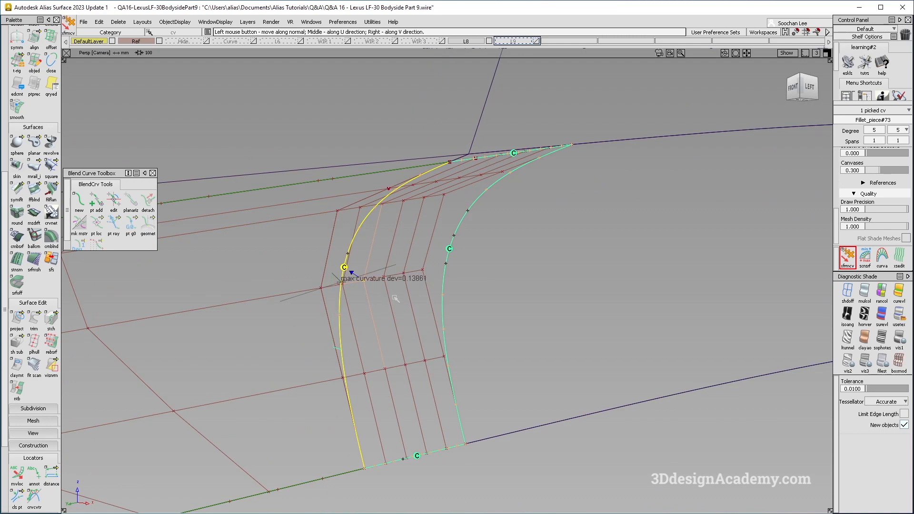
drag(420, 294, 384, 301)
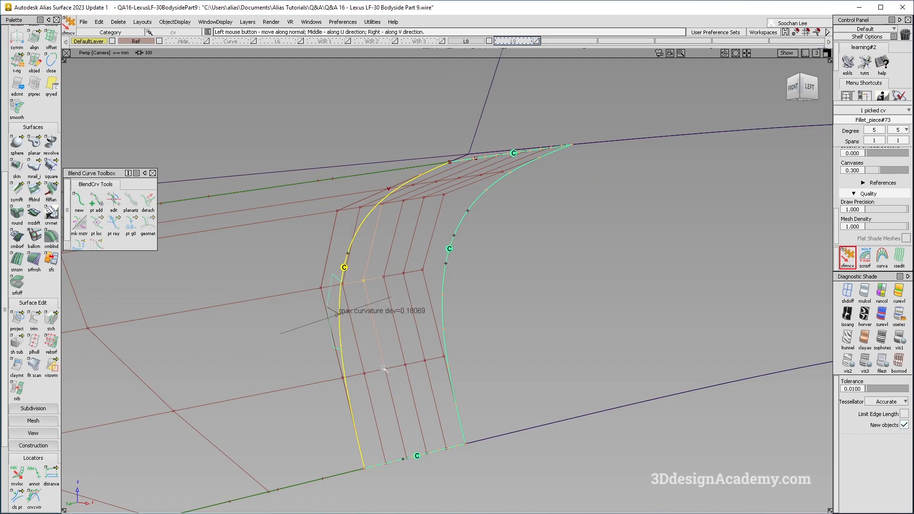
drag(400, 327, 402, 328)
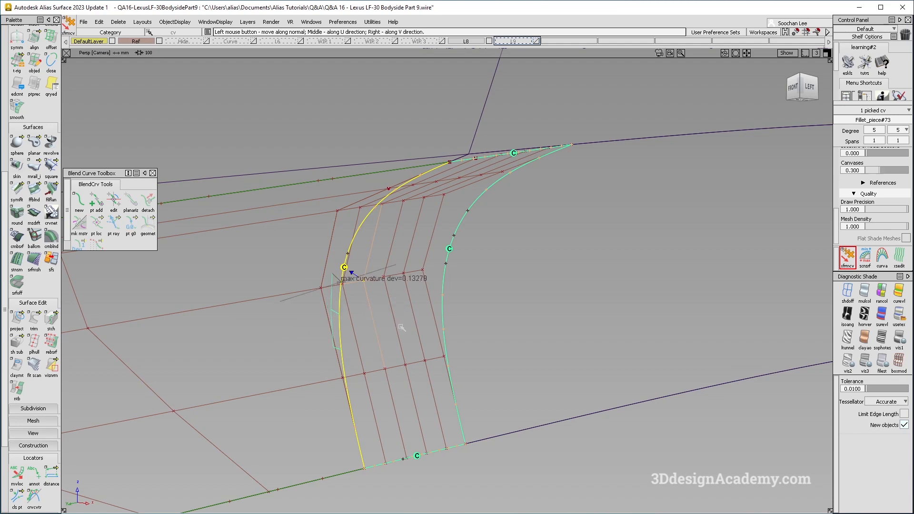
drag(345, 284, 357, 311)
click(364, 374)
drag(369, 357, 361, 364)
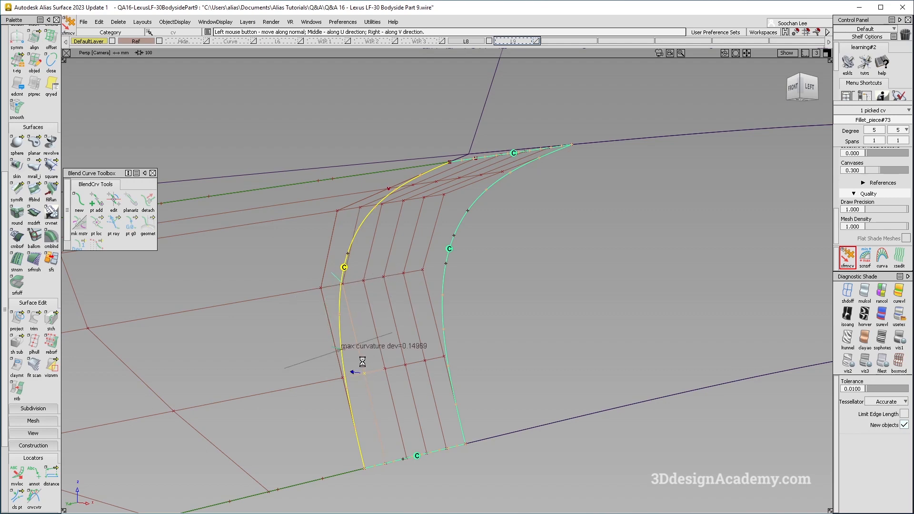
Try moving the narrow fillet piece's next interior CVs along their normals and undo each move
click(385, 369)
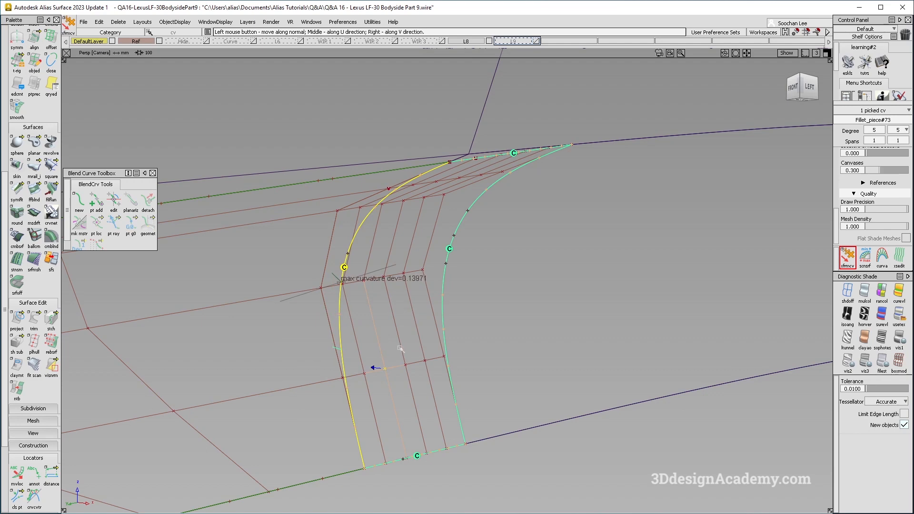
mouse_move(389, 350)
mouse_down()
mouse_move(397, 351)
mouse_move(385, 354)
mouse_up()
key(ctrl+z)
alt+shift+right_drag(427, 307, 385, 311)
alt+shift+drag(408, 314, 371, 288)
alt+shift+right_drag(371, 288, 381, 285)
alt+shift+drag(382, 285, 403, 316)
click(394, 300)
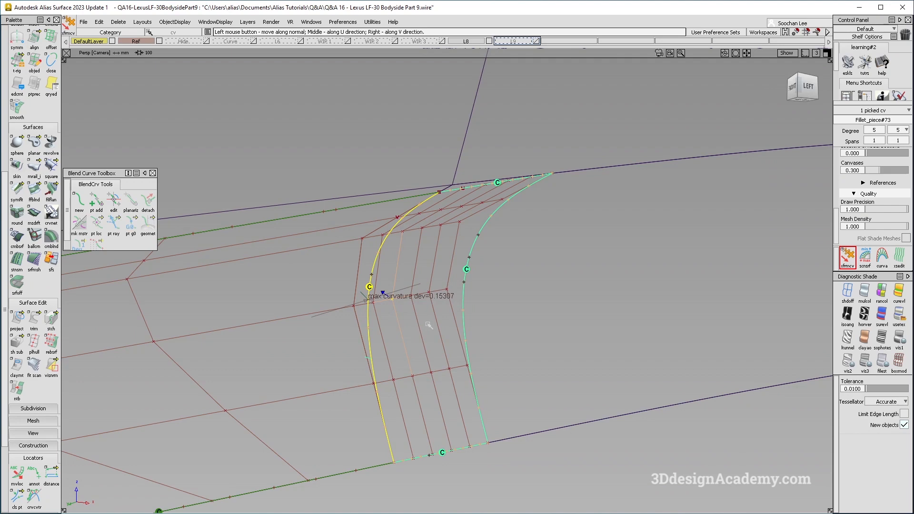
drag(428, 325, 406, 328)
key(ctrl+z)
Adjust a lower CV near the narrow fillet piece's shared edge and the upper interior CVs along their normals to even out the curvature
click(373, 384)
click(389, 400)
drag(348, 366, 328, 363)
alt+shift+drag(380, 272, 380, 236)
alt+shift+click(378, 246)
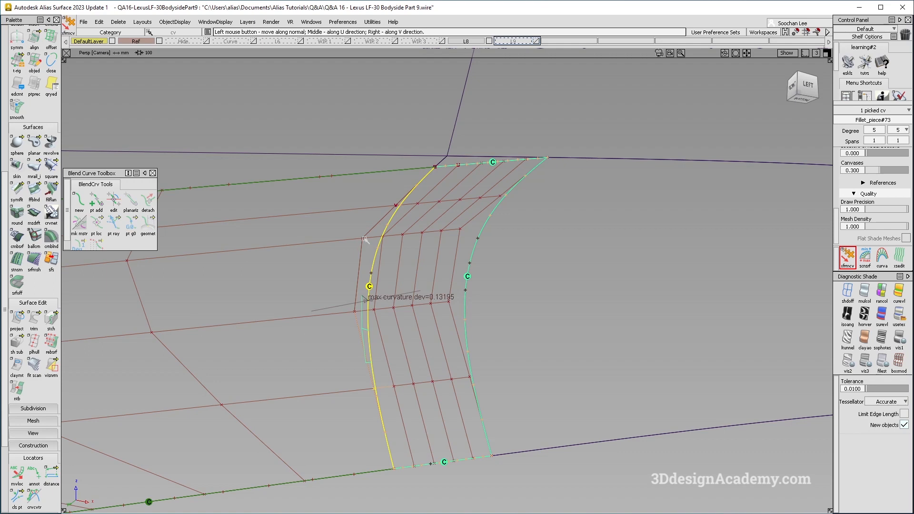
alt+shift+drag(385, 234, 386, 229)
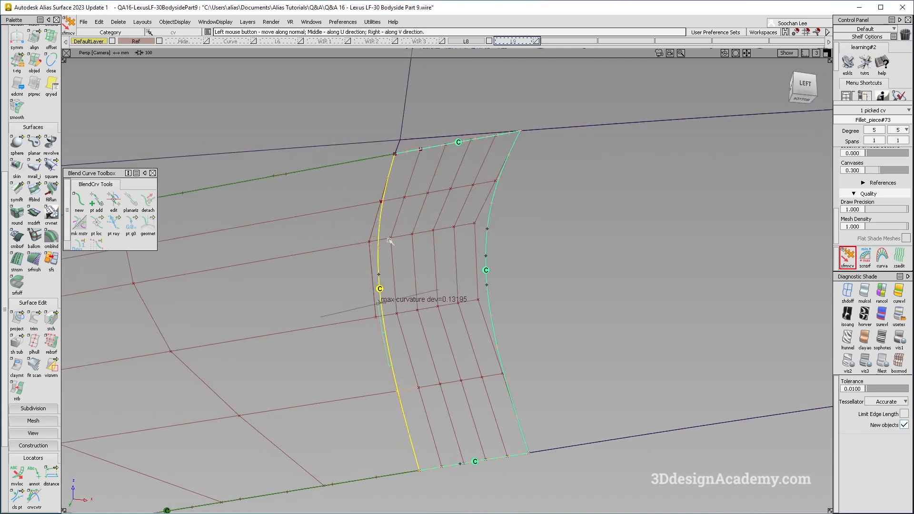
mouse_move(408, 262)
mouse_down()
mouse_move(423, 261)
mouse_move(405, 268)
mouse_up()
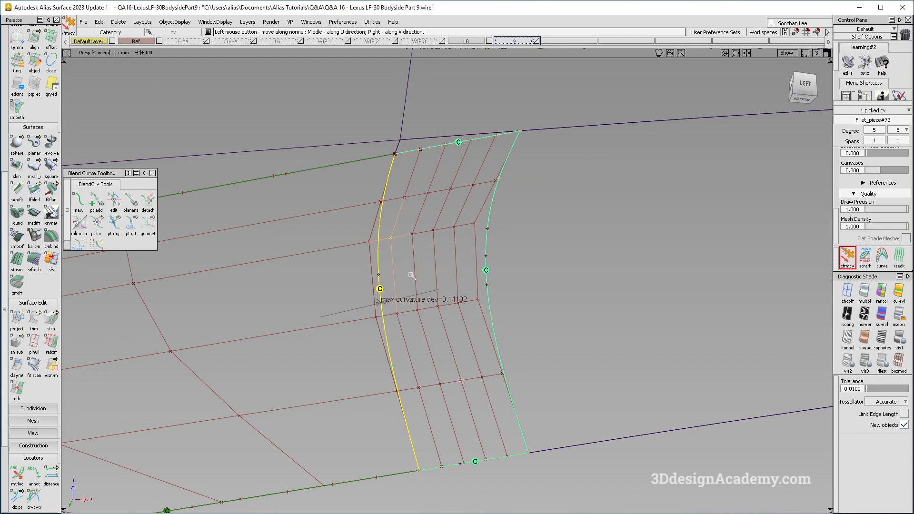
drag(414, 237, 407, 314)
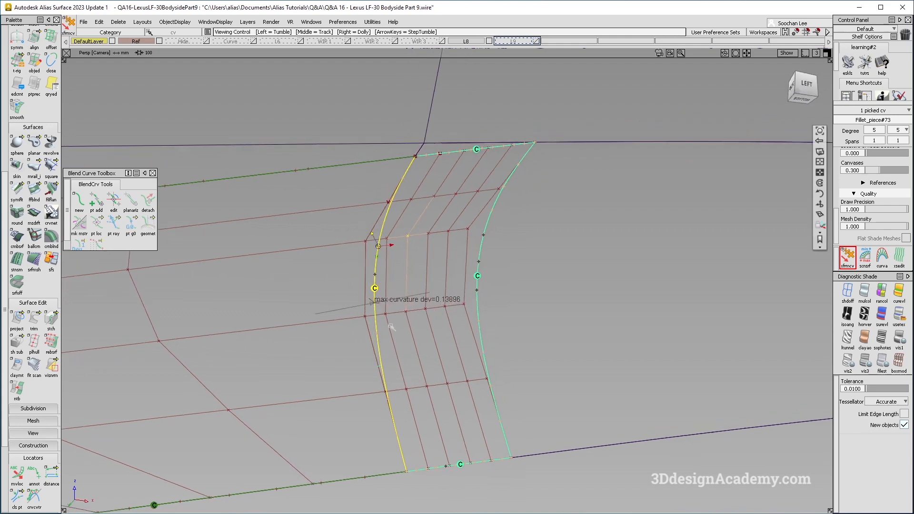
Try to move CV Fillet_piece#73.u0v2 along its normal
click(364, 243)
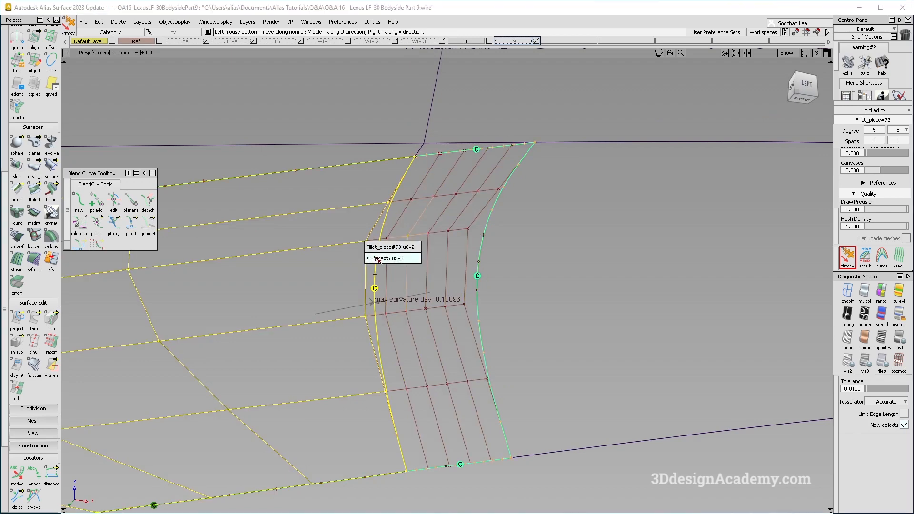
click(375, 247)
mouse_move(331, 279)
mouse_down()
mouse_move(350, 276)
mouse_move(316, 281)
mouse_up()
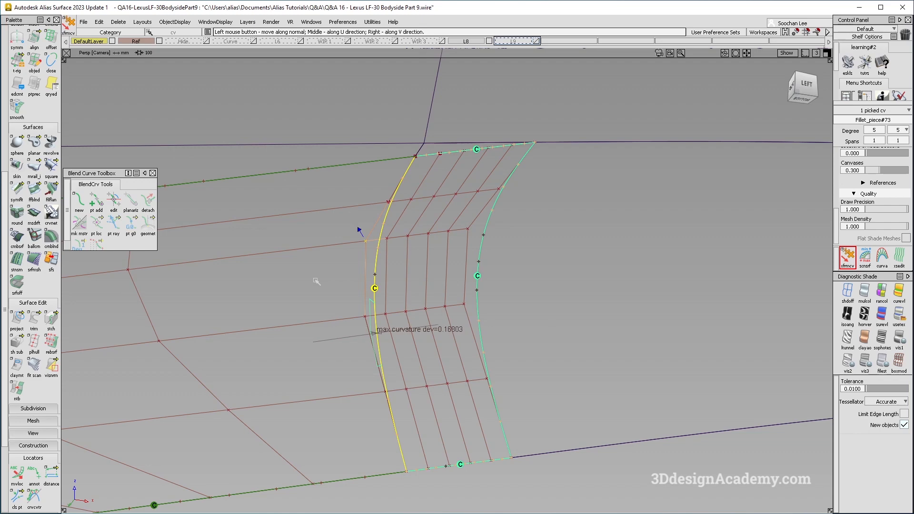
Move two interior CVs of surface#5 along their normals to lower the curvature deviation from the narrow fillet piece
alt+shift+middle_drag(284, 361, 411, 322)
alt+shift+right_drag(411, 323, 366, 326)
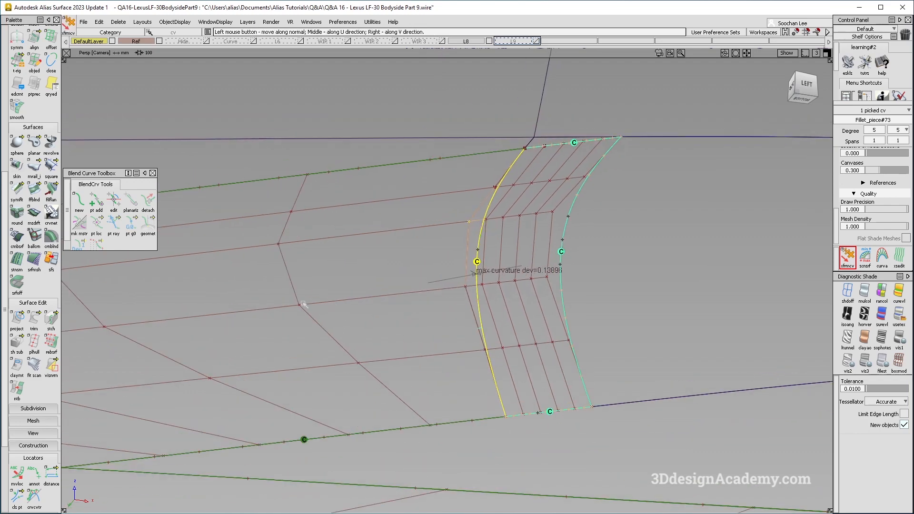
click(299, 306)
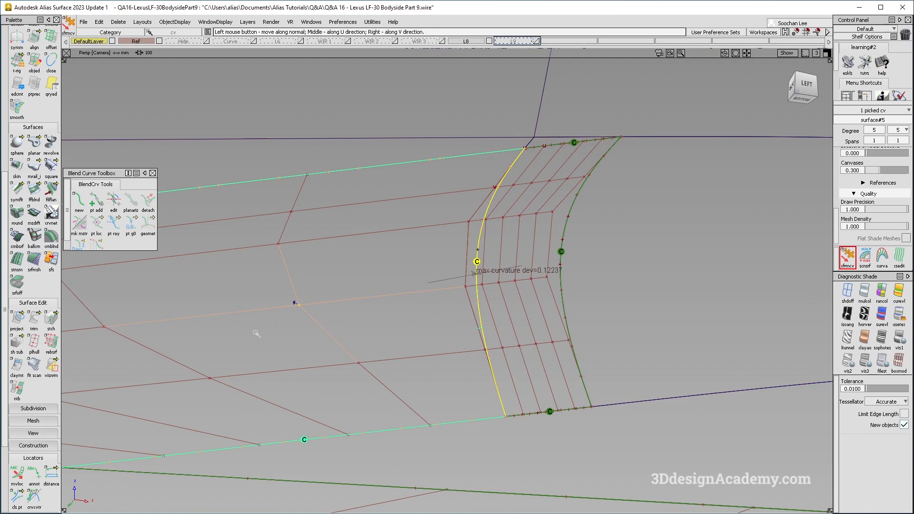
drag(294, 336, 229, 344)
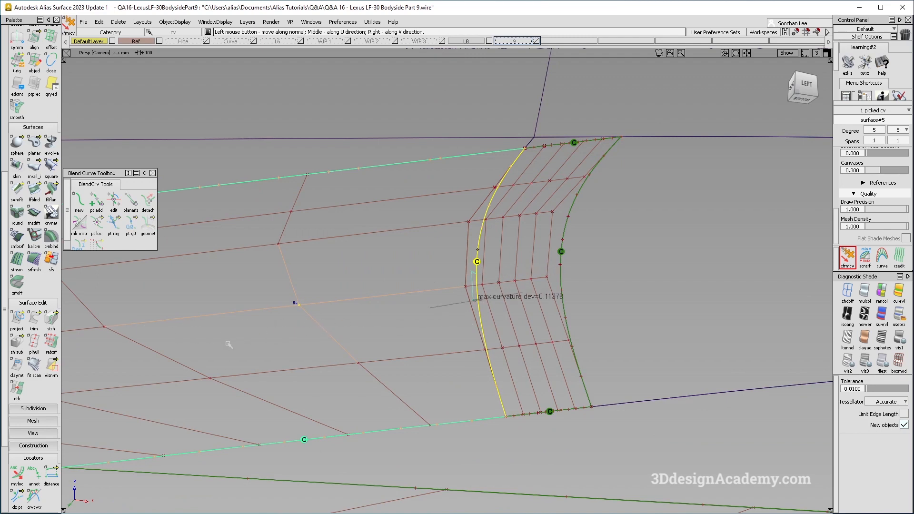
drag(425, 331, 403, 328)
click(105, 327)
drag(245, 337, 155, 337)
Fine-tune another interior CV of surface#5 and an interior CV of the narrow fillet piece along their normals
alt+shift+drag(475, 273, 498, 275)
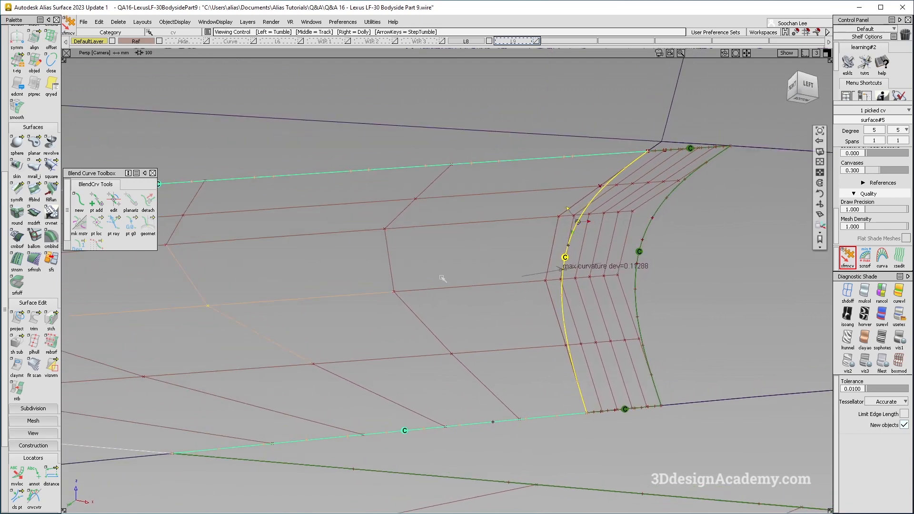
alt+shift+drag(443, 277, 424, 272)
click(164, 237)
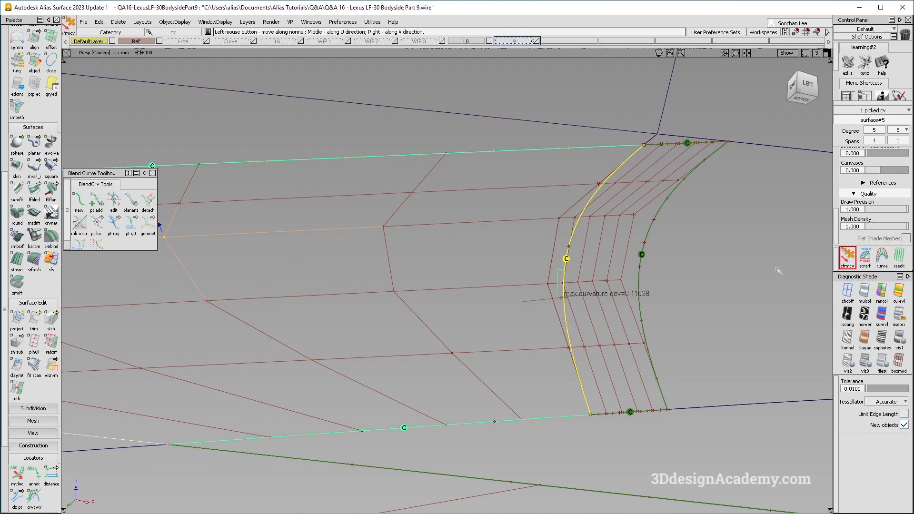
click(579, 282)
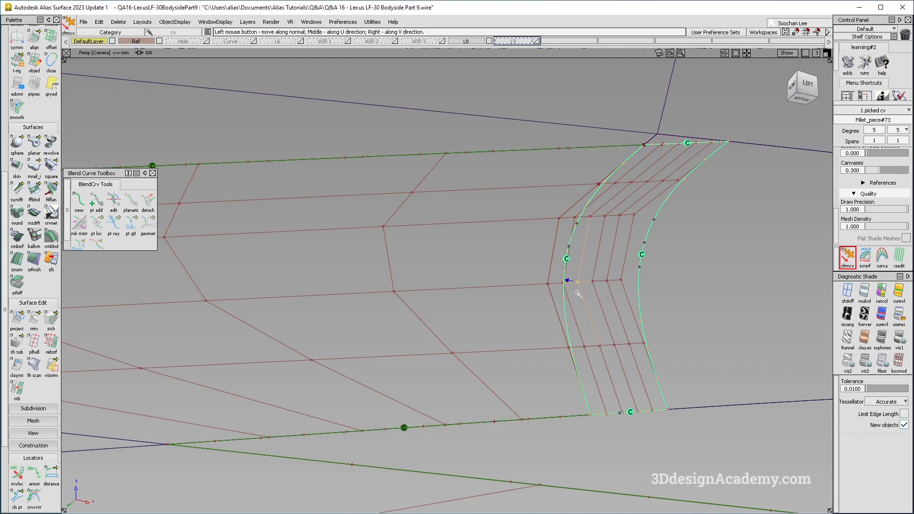
drag(586, 295, 579, 297)
Inspect the hull layout of the narrow fillet piece and surface#5 from the side
alt+shift+right_drag(577, 298, 459, 300)
ctrl+shift+drag(598, 213, 514, 241)
click(586, 234)
alt+shift+drag(586, 209, 517, 267)
click(496, 271)
click(518, 267)
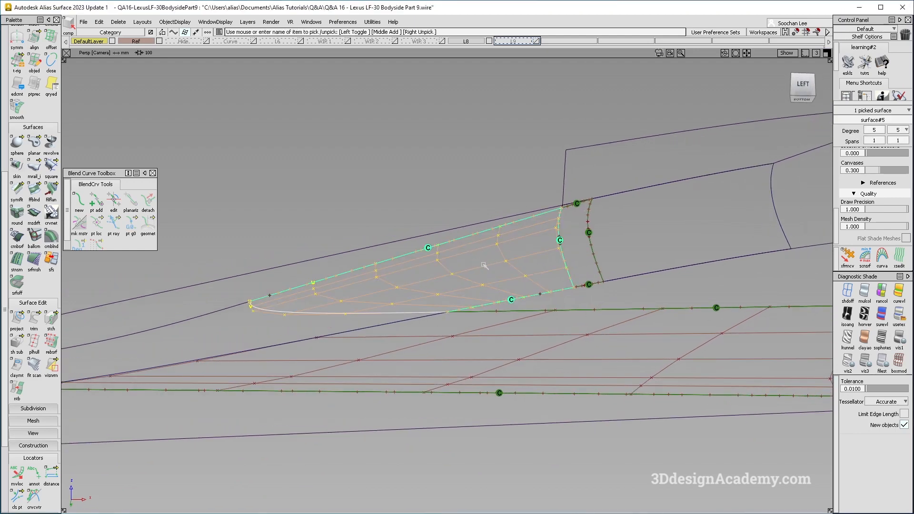
mouse_move(521, 287)
alt+shift+mouse_down()
mouse_move(542, 309)
mouse_move(600, 209)
alt+shift+mouse_up()
alt+shift+click(563, 249)
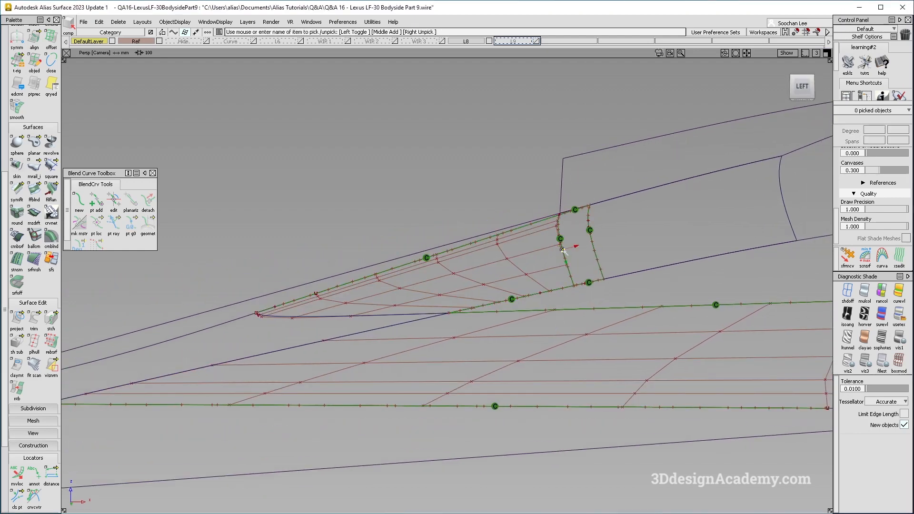
alt+shift+right_drag(562, 249, 583, 211)
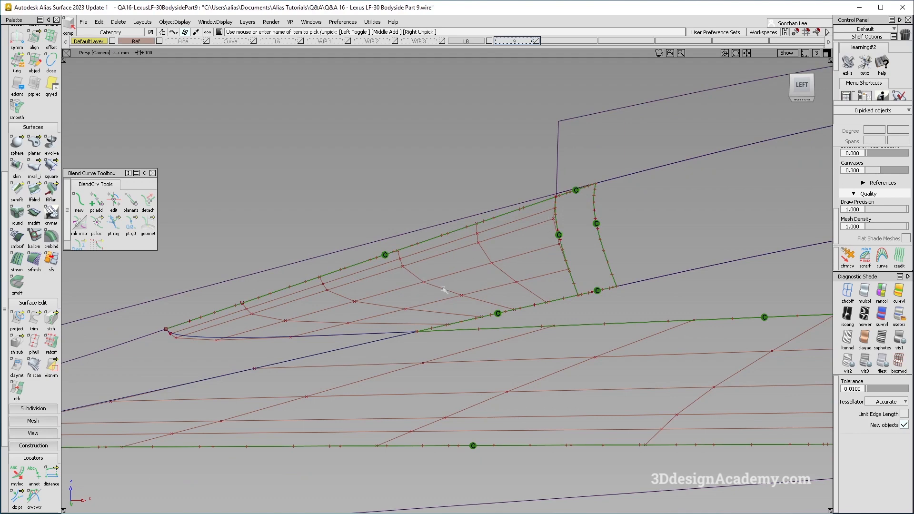
alt+shift+drag(452, 288, 473, 286)
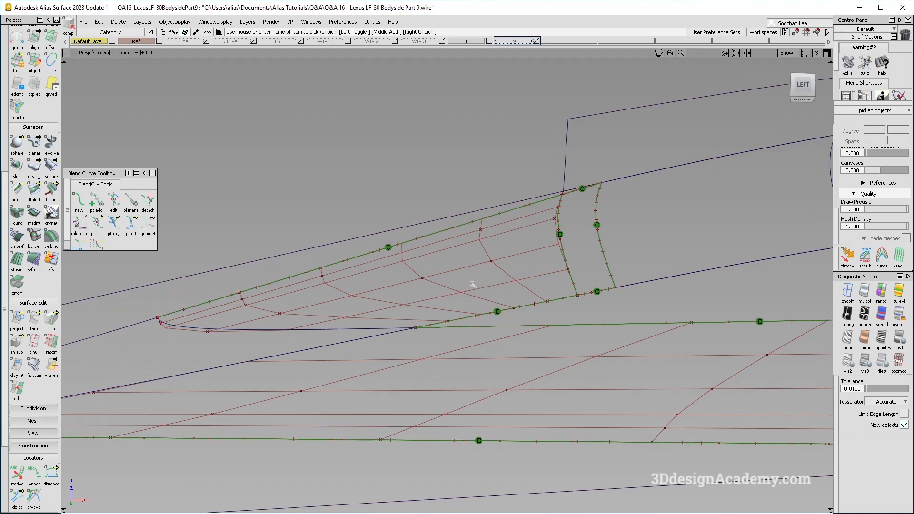
alt+shift+drag(459, 285, 385, 292)
Turn off the Lights display in the view and pick the ten vent surfaces
ctrl+shift+drag(220, 251, 314, 349)
alt+shift+right_drag(409, 300, 489, 265)
alt+shift+middle_drag(490, 266, 453, 304)
alt+shift+right_drag(452, 305, 545, 265)
alt+shift+middle_drag(545, 266, 458, 274)
ctrl+shift+drag(590, 216, 659, 179)
drag(589, 178, 214, 333)
click(647, 356)
click(786, 53)
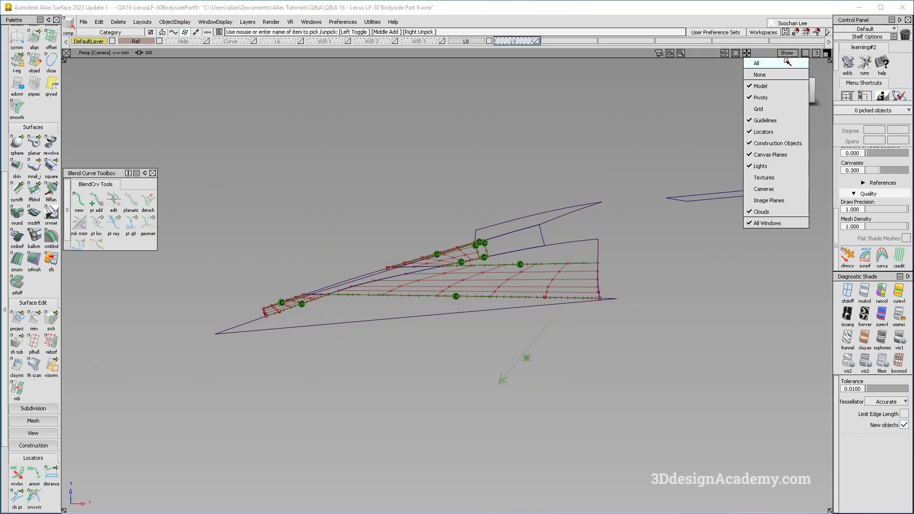
click(781, 170)
drag(622, 160, 331, 205)
Make the hidden objects visible, then hide the unselected objects around the vent surfaces
click(175, 21)
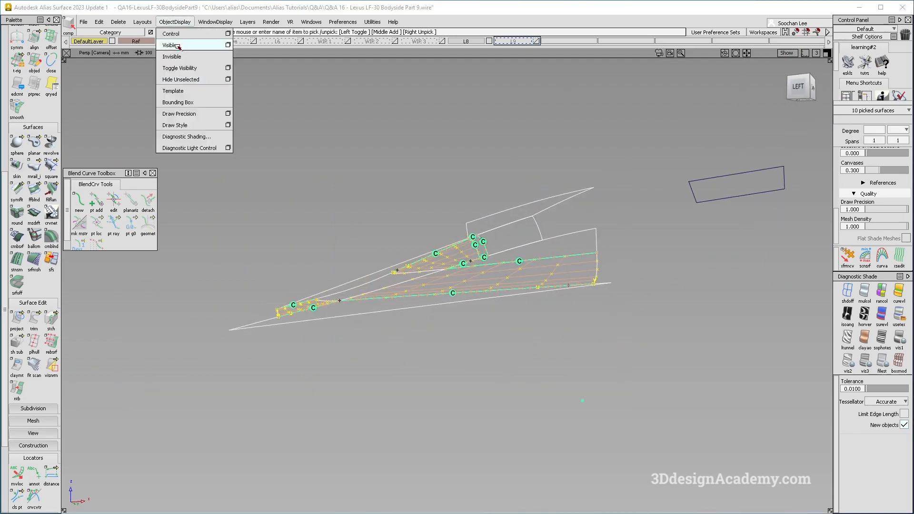
click(177, 47)
click(186, 22)
click(191, 79)
alt+shift+right_drag(374, 339, 274, 338)
alt+shift+drag(274, 339, 373, 338)
click(374, 339)
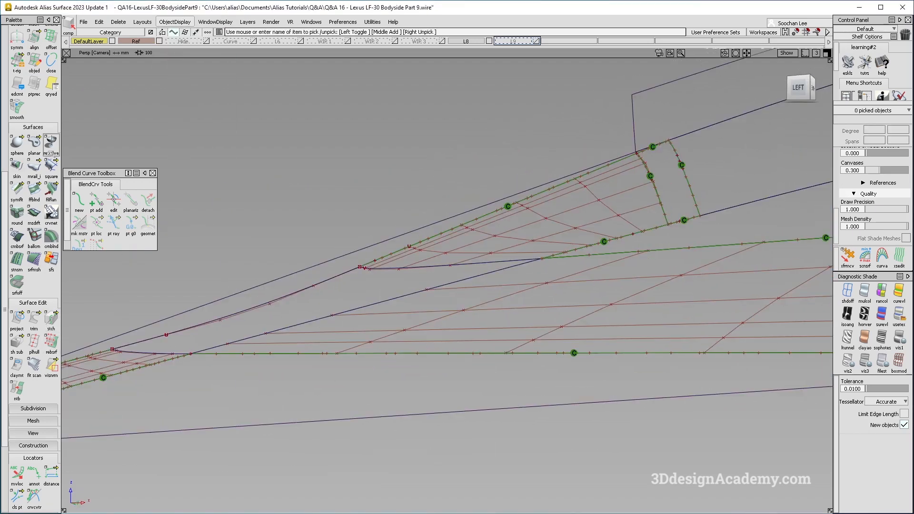
Create a Square surface across the vent gap using surface#4, the rebuilt curve, surface#5 and surface#6 as its four boundaries
click(51, 166)
click(241, 320)
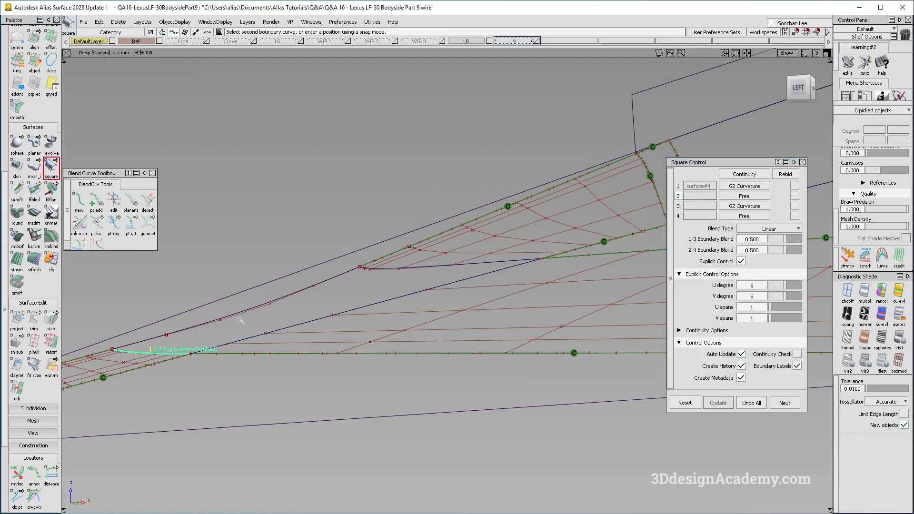
click(263, 303)
click(409, 269)
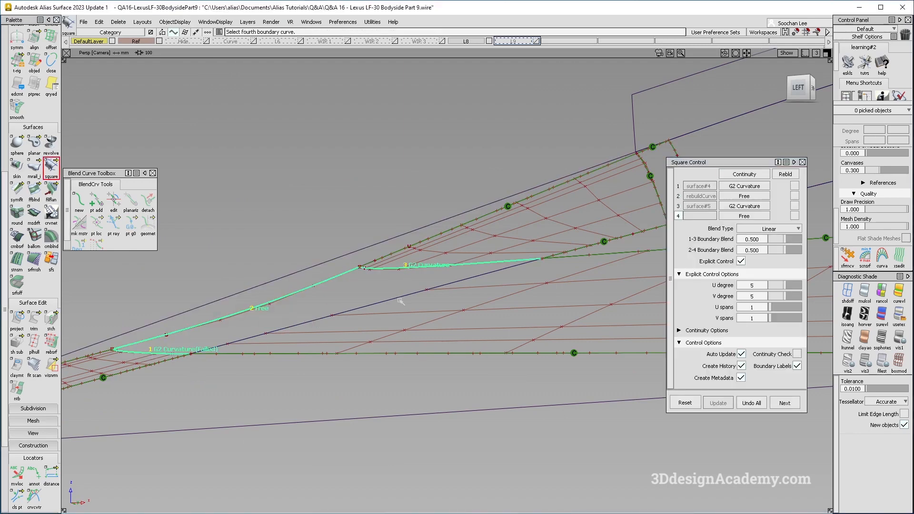
click(399, 300)
alt+shift+middle_drag(400, 300, 449, 296)
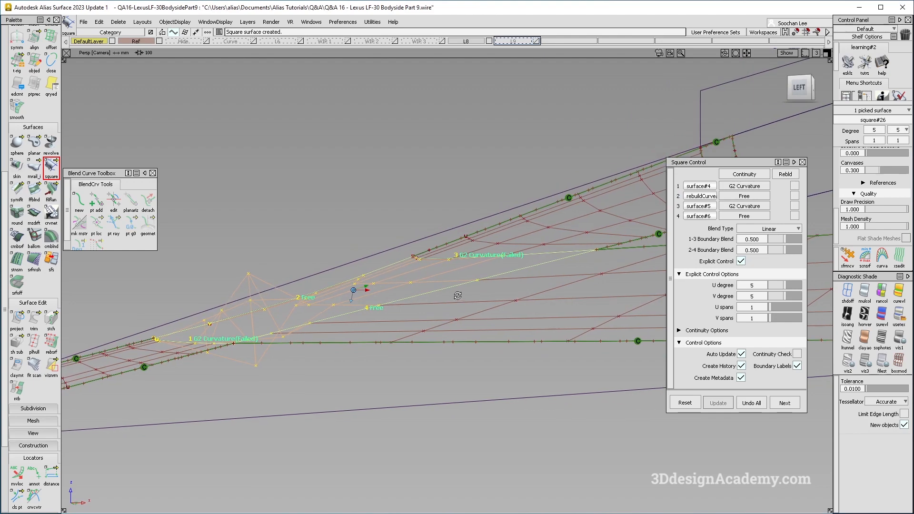
alt+shift+drag(449, 296, 471, 293)
Set the continuity of the Square surface's fourth boundary, shared with surface#6, to G2 Curvature
click(745, 217)
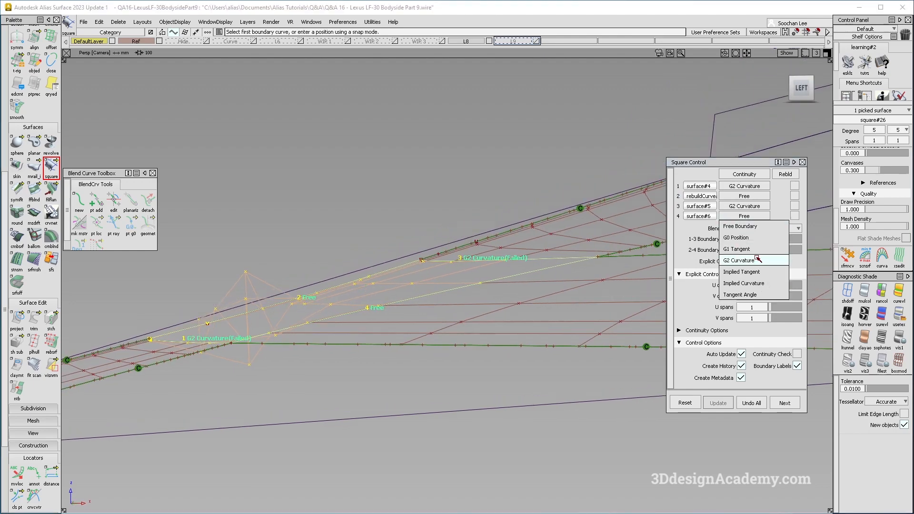
click(739, 261)
alt+shift+drag(362, 286, 296, 276)
key(shift+alt)
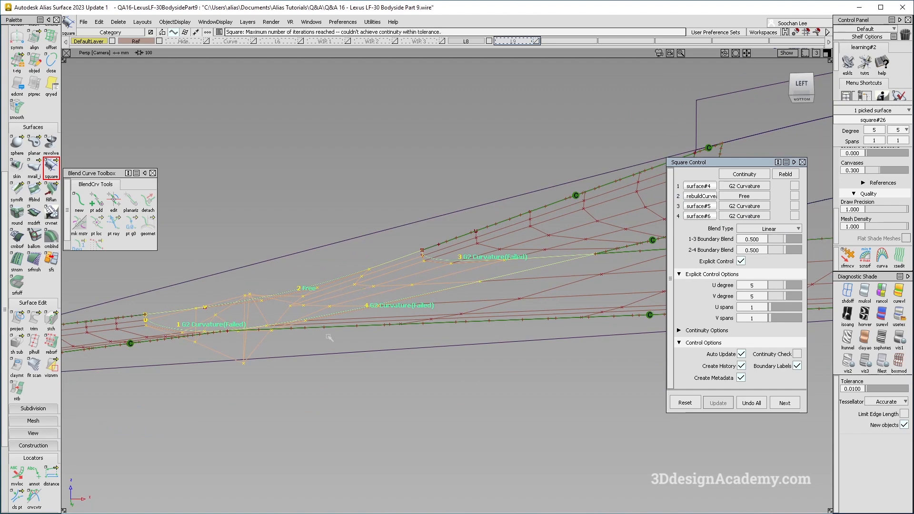
alt+shift+drag(340, 315, 416, 352)
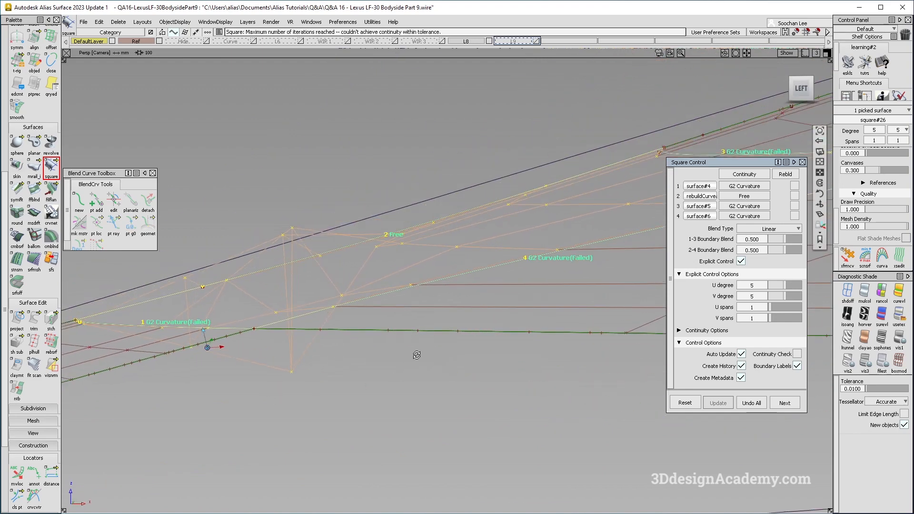
Enable the Colinear options for boundaries 1, 3 and 4 of the Square surface
click(707, 330)
click(726, 336)
scroll(735, 354, down, 3)
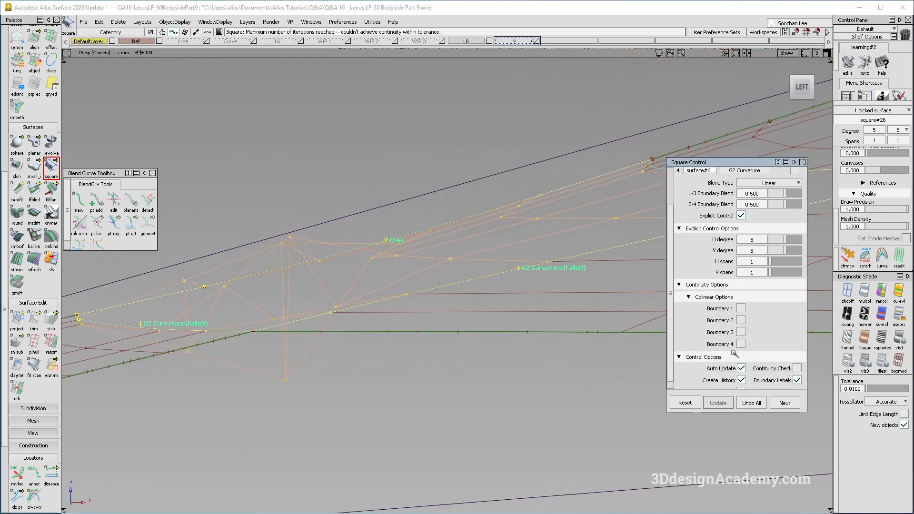
click(741, 309)
alt+shift+drag(245, 300, 339, 270)
alt+shift+drag(486, 195, 264, 300)
alt+shift+drag(466, 344, 211, 307)
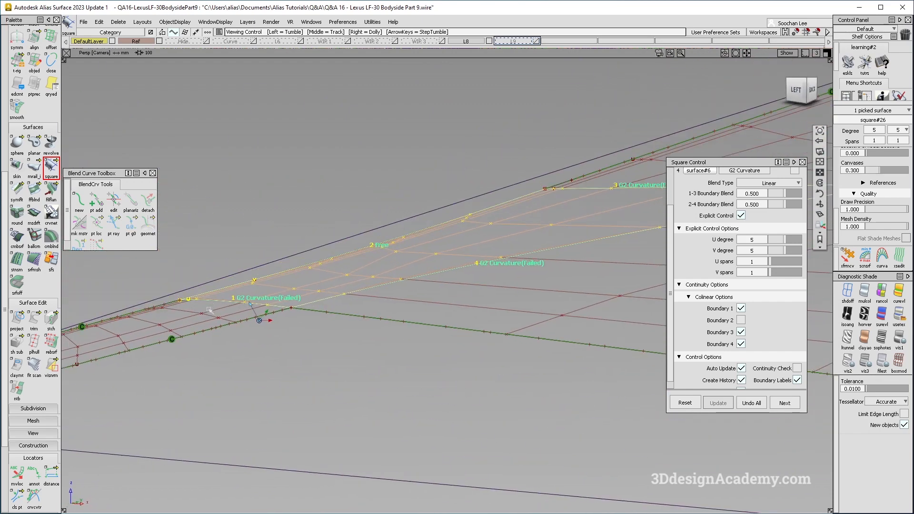
alt+shift+drag(314, 311, 388, 299)
Add surface continuity checks along the Square surface's edges shared with surface#4, surface#5 and surface#6
alt+shift+middle_drag(462, 273, 389, 281)
ctrl+shift+drag(395, 383, 395, 241)
scroll(33, 428, down, 5)
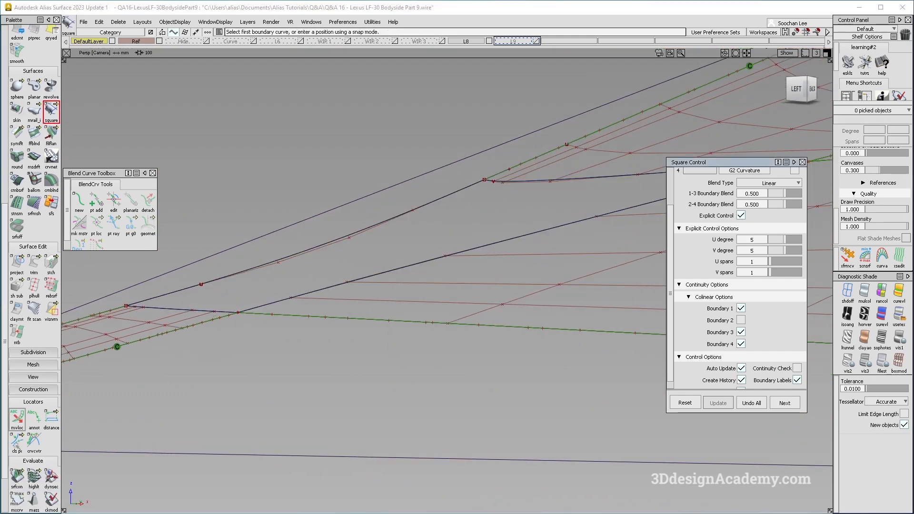
click(17, 417)
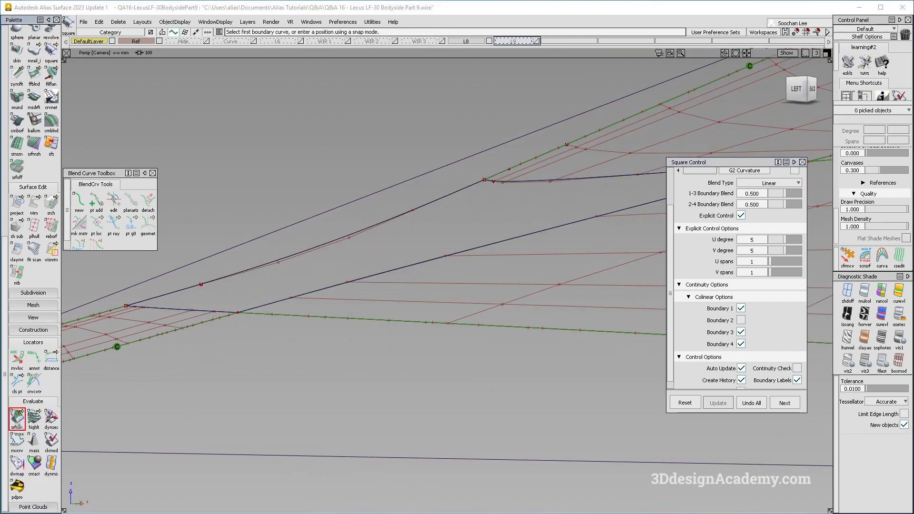
click(201, 311)
click(331, 288)
alt+shift+middle_drag(603, 200, 438, 247)
click(586, 193)
click(465, 248)
alt+shift+drag(423, 261, 469, 280)
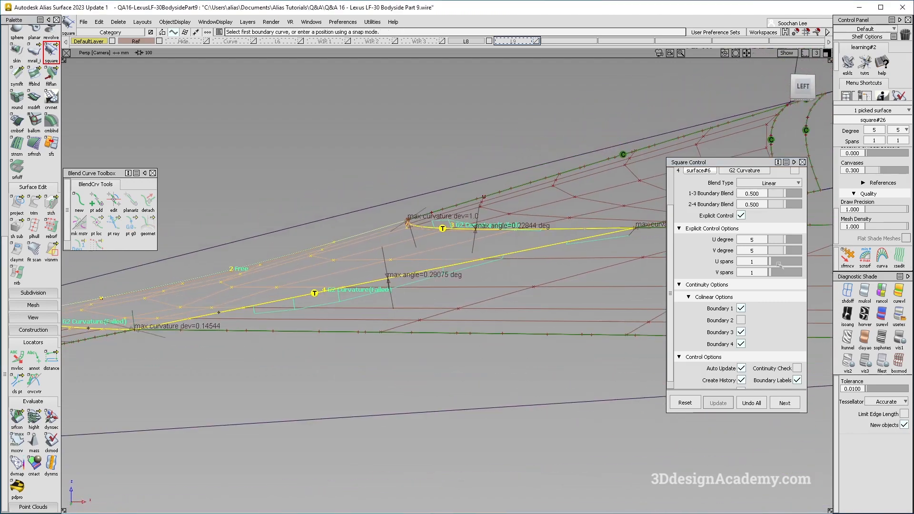
Try the rebuild option on the surface#5 boundary and inspect the continuity deviations along the Square surface's edges
alt+shift+drag(526, 289, 421, 234)
alt+shift+middle_drag(363, 240, 420, 242)
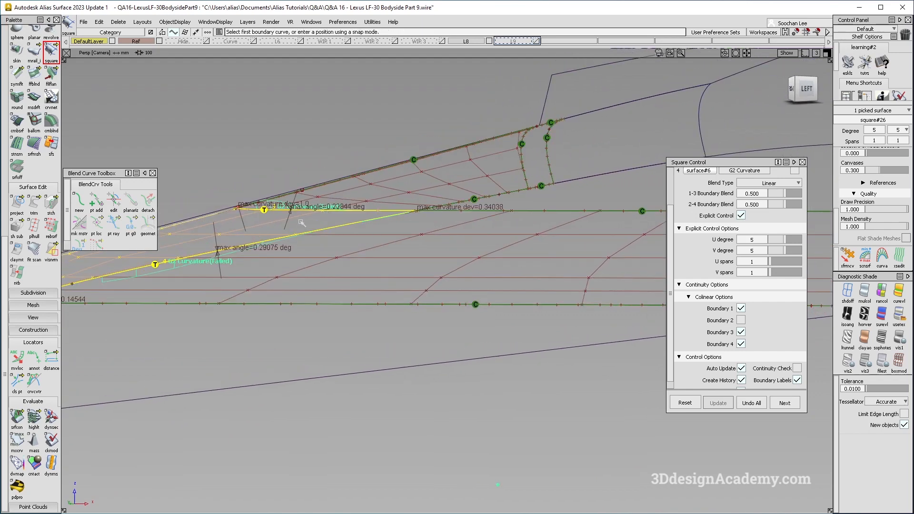
alt+shift+middle_drag(318, 246, 363, 242)
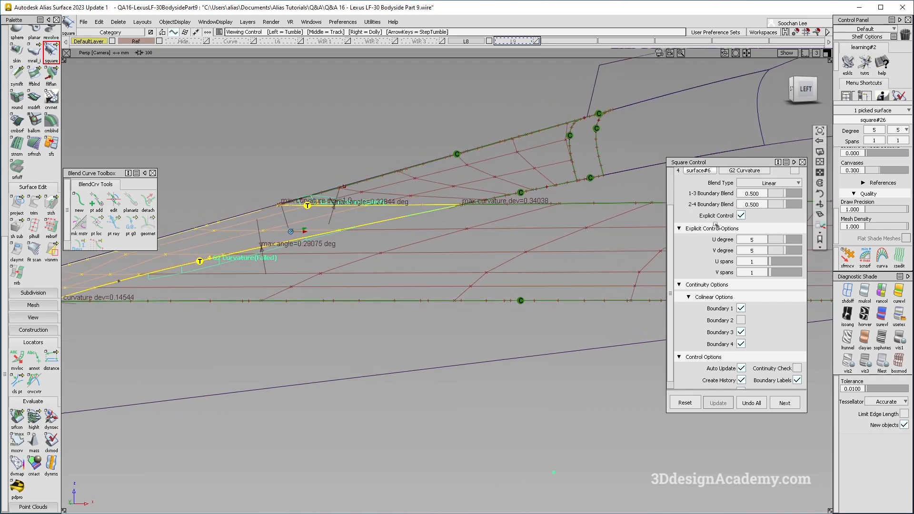
scroll(752, 224, up, 3)
alt+shift+drag(455, 247, 419, 245)
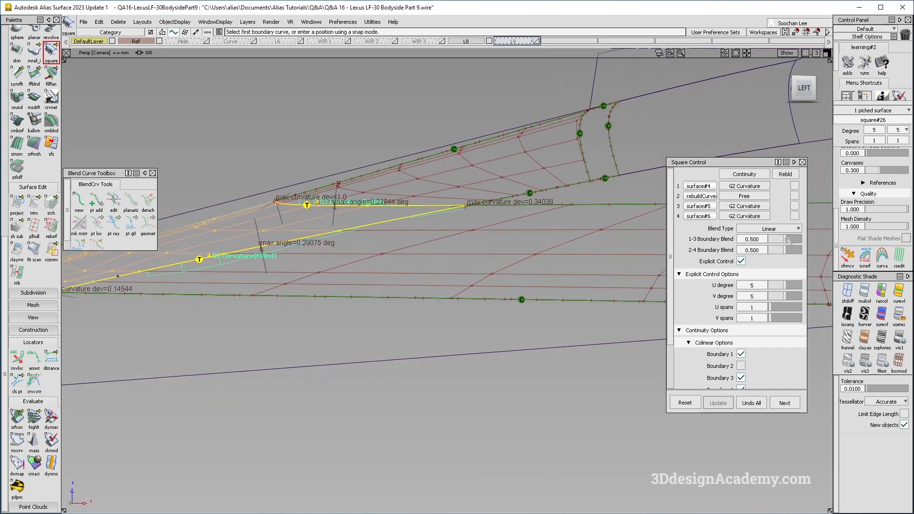
click(794, 206)
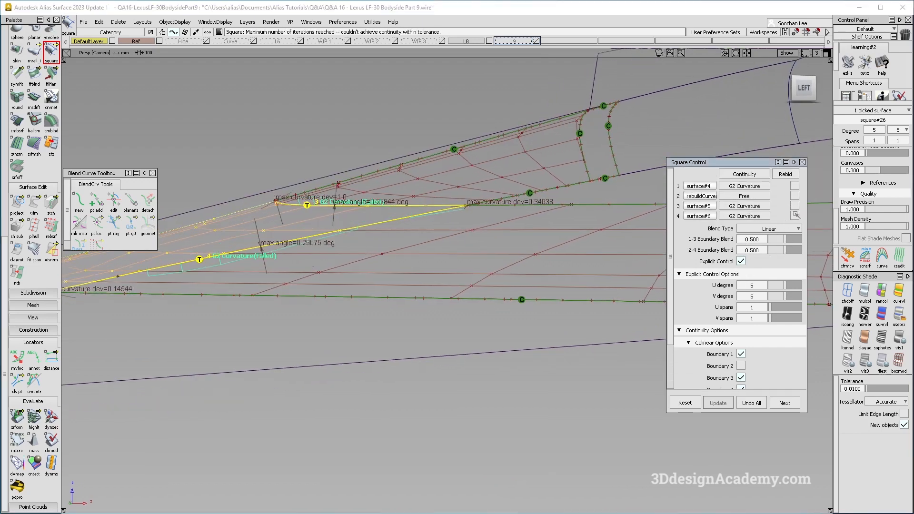
alt+shift+middle_drag(242, 227, 269, 229)
click(243, 267)
alt+shift+middle_drag(243, 267, 290, 253)
alt+shift+drag(290, 253, 628, 269)
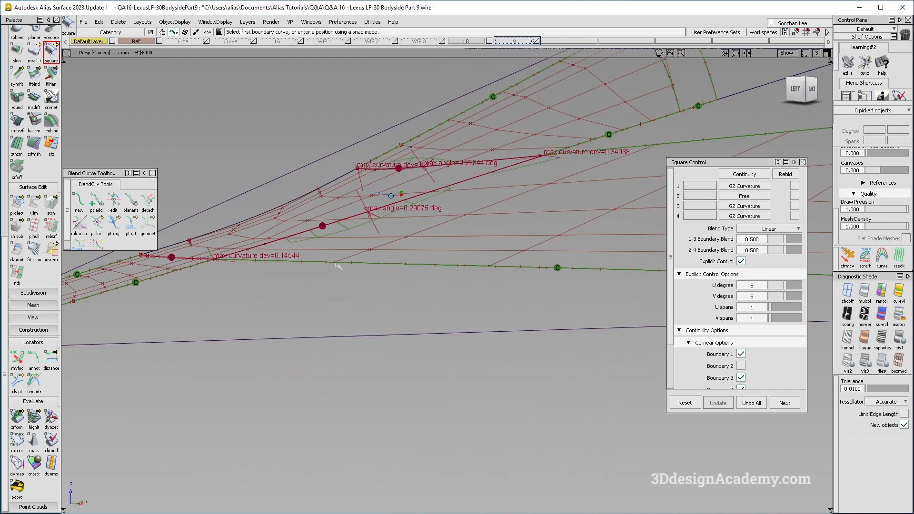
Try 1-3 boundary blend values of 0.500 and 0.000 on the Square surface and compare the edge deviations
alt+shift+drag(338, 266, 432, 261)
click(389, 191)
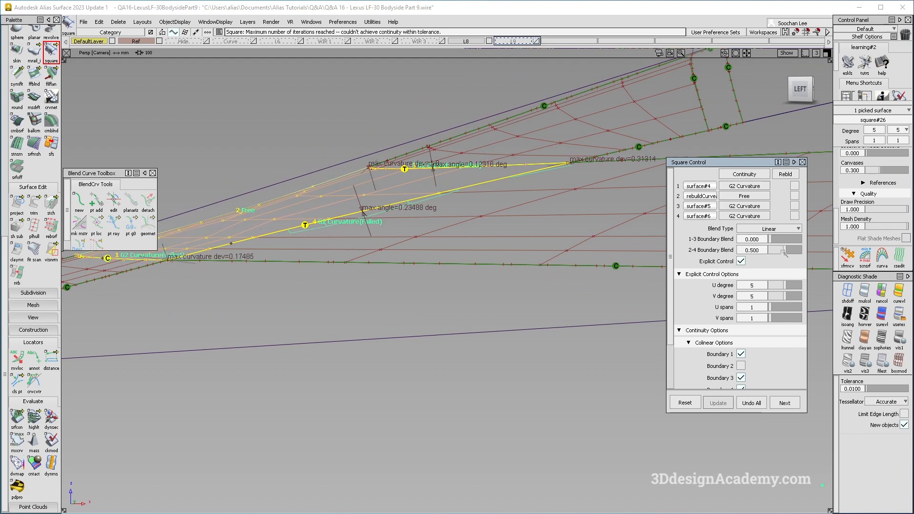
scroll(467, 181, up, 3)
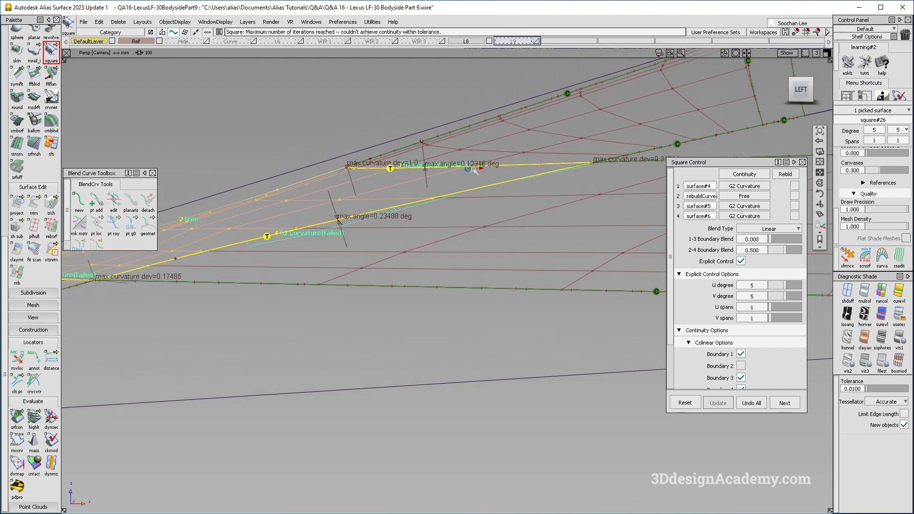
drag(781, 238, 786, 242)
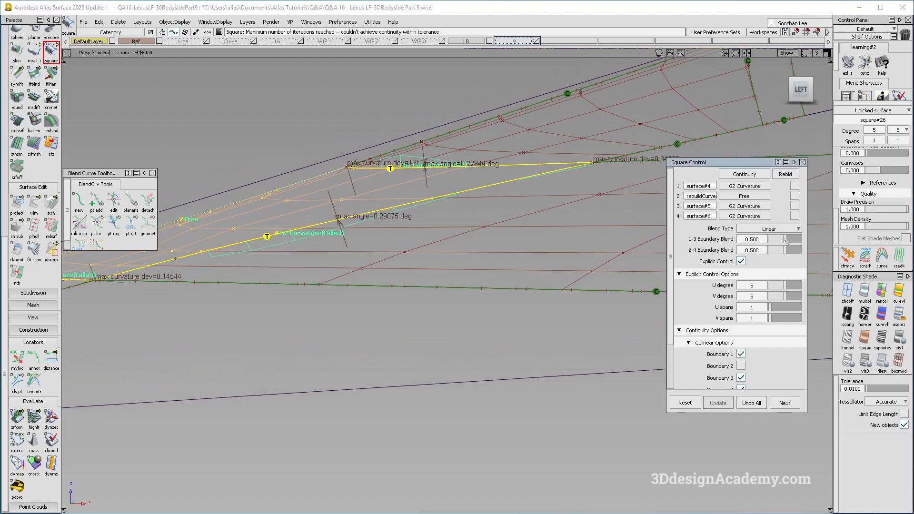
alt+shift+drag(481, 171, 588, 225)
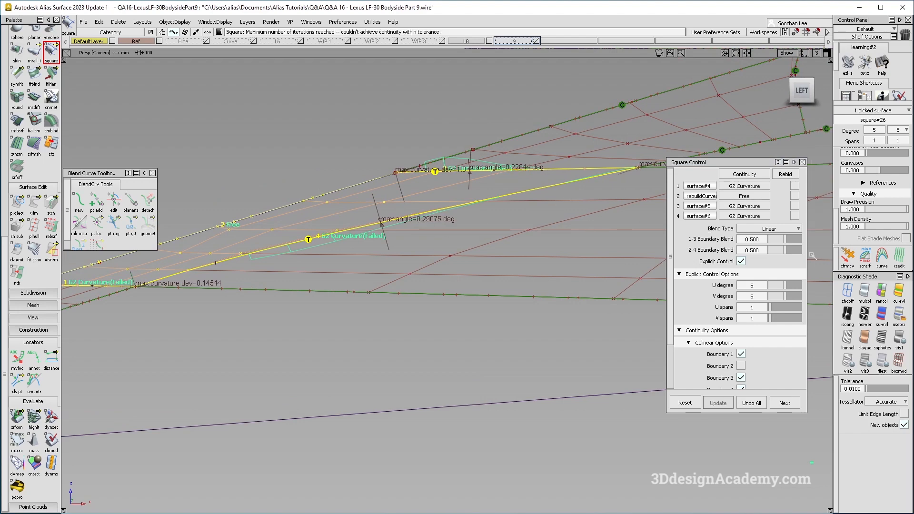
drag(785, 240, 526, 213)
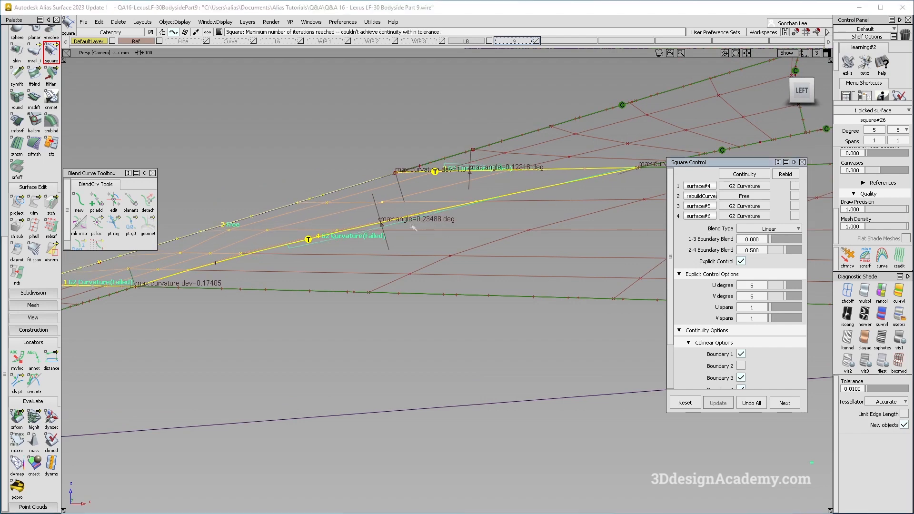
Try a 2-4 boundary blend of 0.300 on the Square surface and restore both boundary blends to 0.500
drag(784, 250, 781, 256)
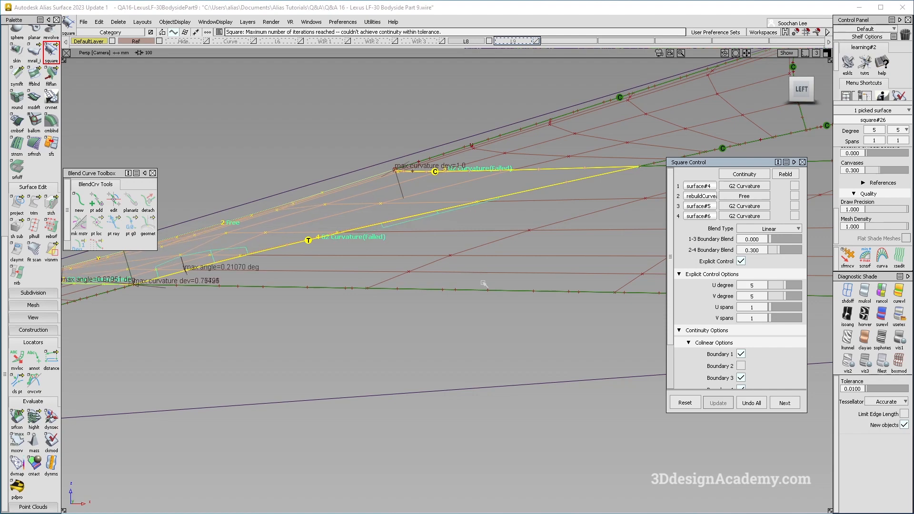
alt+shift+middle_drag(483, 284, 591, 280)
alt+shift+drag(200, 257, 159, 225)
drag(779, 249, 783, 250)
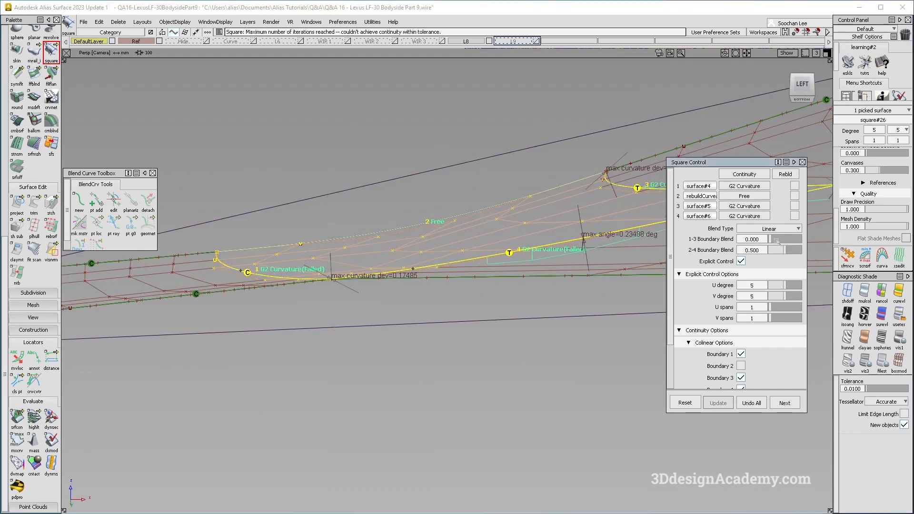
drag(778, 241, 784, 241)
mouse_move(473, 214)
alt+shift+mouse_down()
mouse_move(363, 206)
mouse_move(504, 257)
mouse_move(486, 244)
alt+shift+mouse_up()
click(469, 265)
Align the Square surface's long lower edge to surface#6 with G2 continuity using edge alignment
ctrl+shift+drag(439, 293, 398, 135)
scroll(29, 105, up, 3)
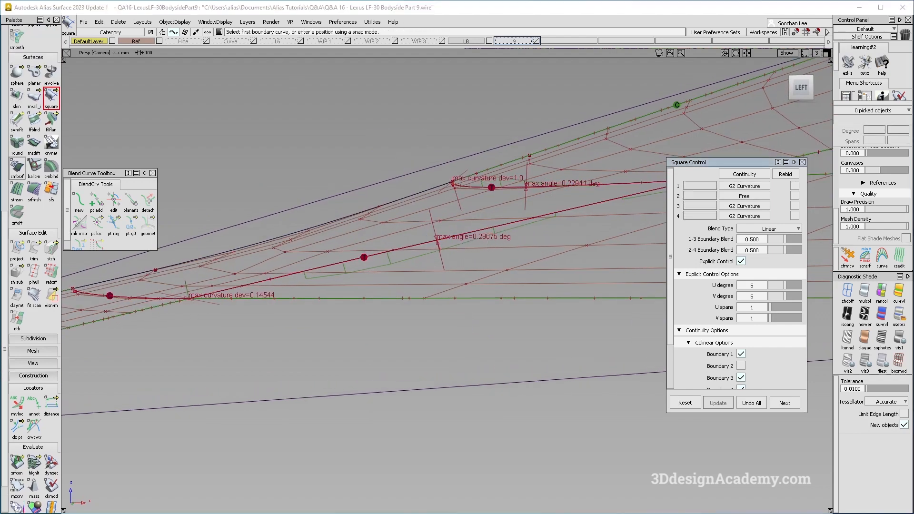
scroll(29, 105, up, 3)
click(33, 135)
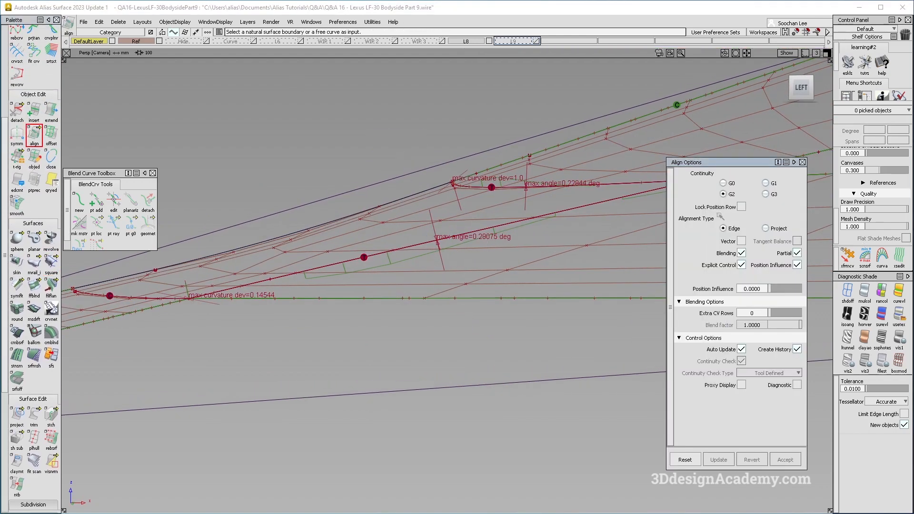
click(476, 233)
click(465, 261)
alt+shift+drag(465, 261, 365, 217)
alt+shift+middle_drag(561, 205, 510, 217)
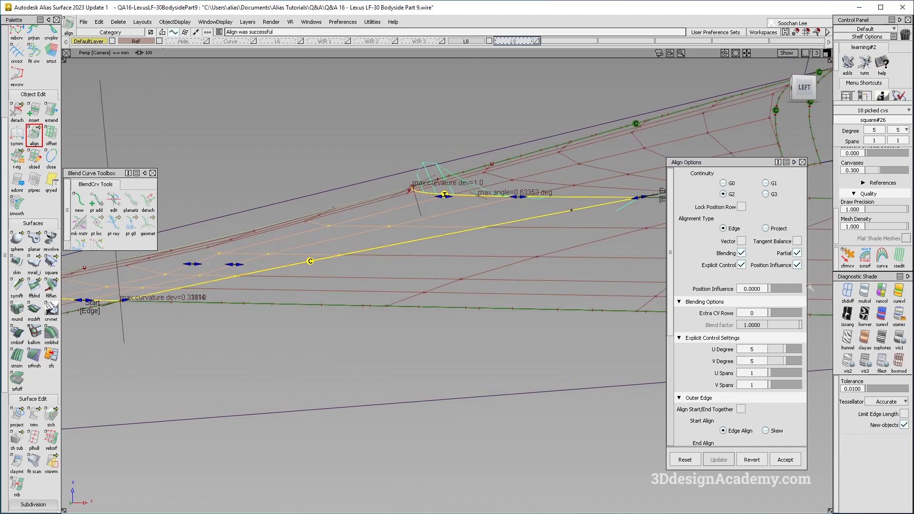
Set the alignment's position influence to 1.0000, enable Vector with the View direction, and finish the alignment
drag(779, 289, 802, 289)
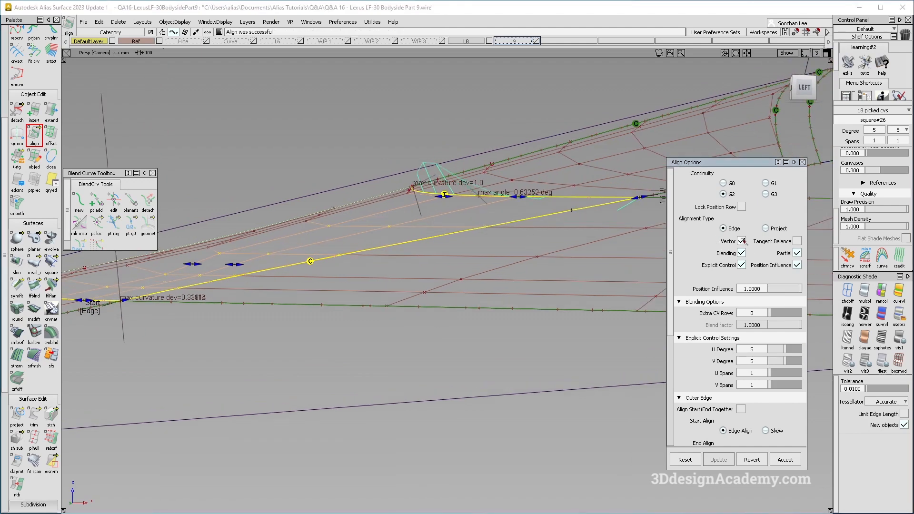
click(742, 241)
alt+shift+drag(421, 278, 259, 305)
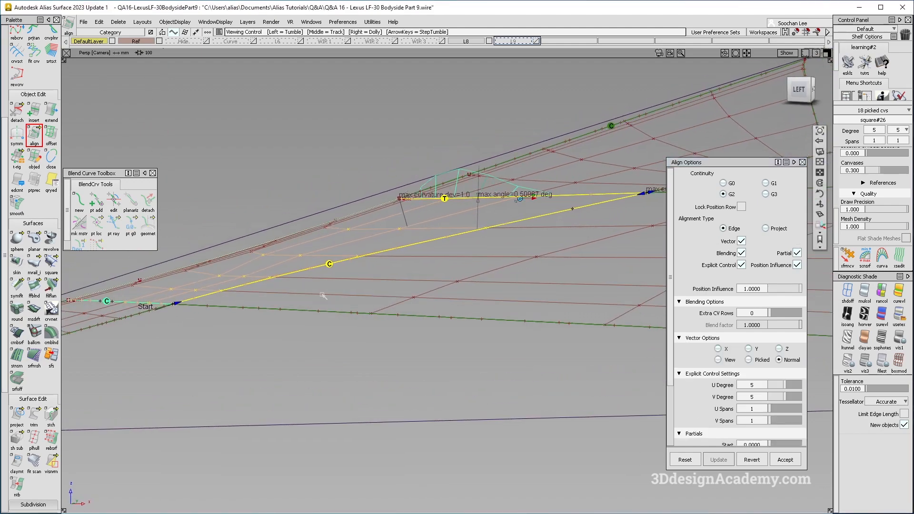
alt+shift+middle_drag(457, 269, 428, 279)
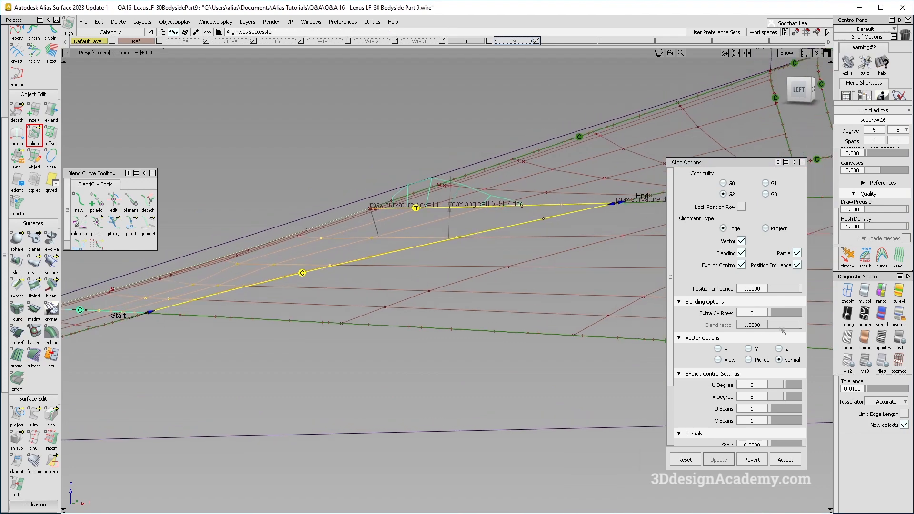
click(718, 360)
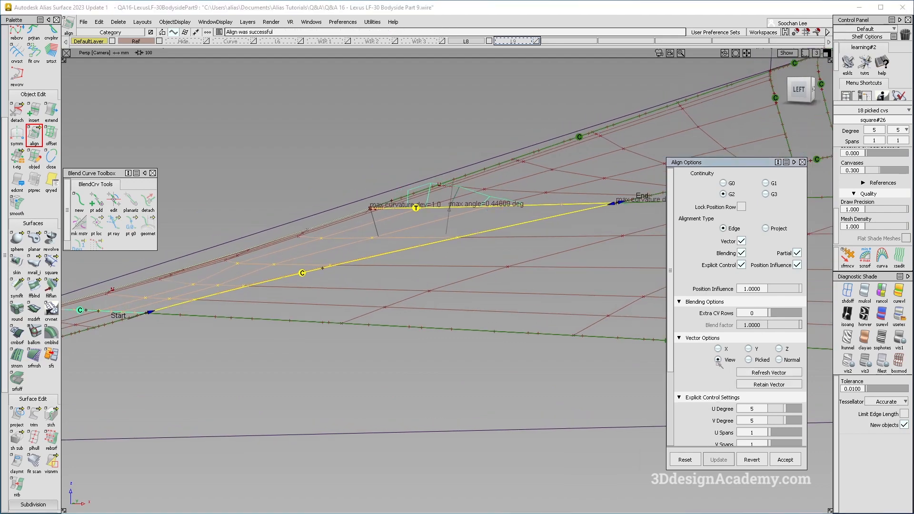
alt+shift+drag(443, 273, 481, 259)
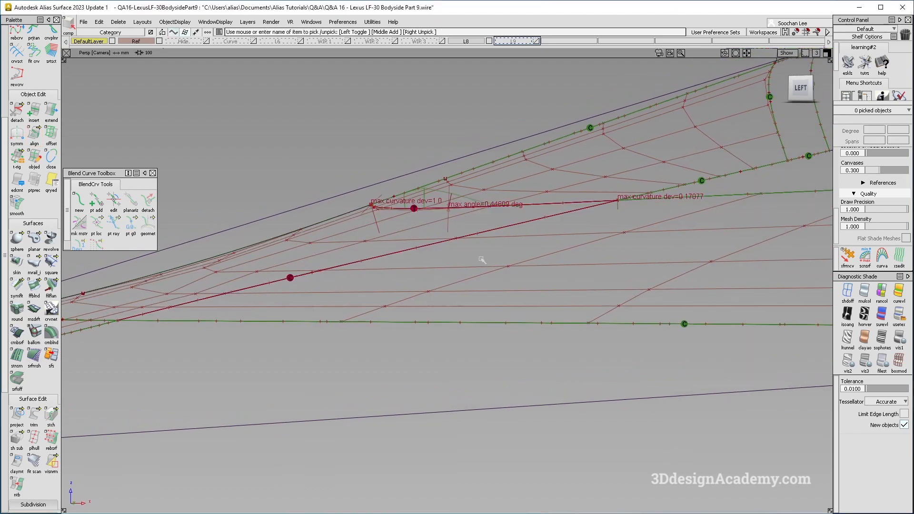
Align the Square surface's short upper edge to surface#5 with G2 continuity, constrained to the Normal vector, and accept it
double_click(32, 133)
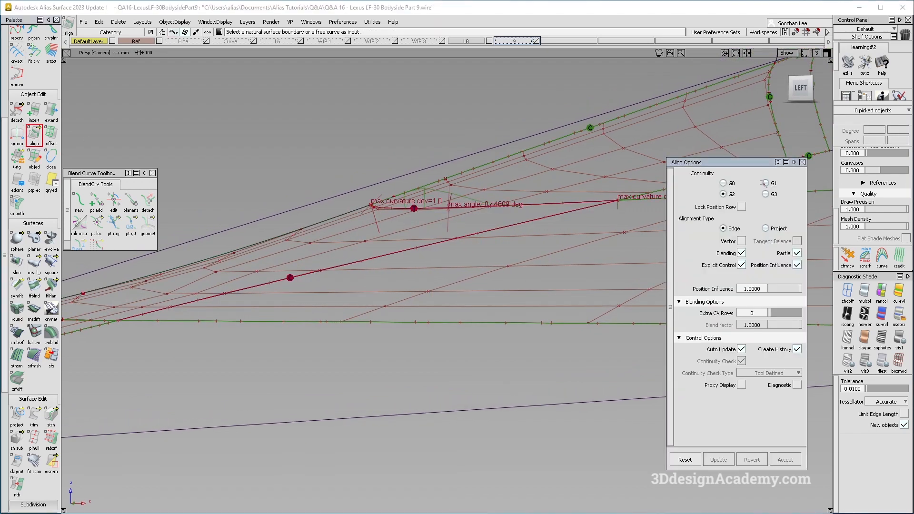
click(552, 206)
click(597, 219)
key(Return)
click(553, 216)
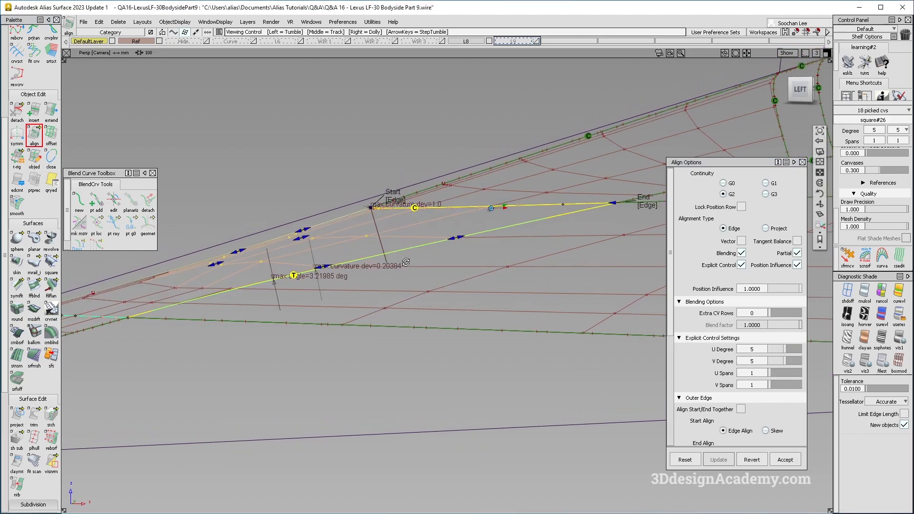
click(741, 242)
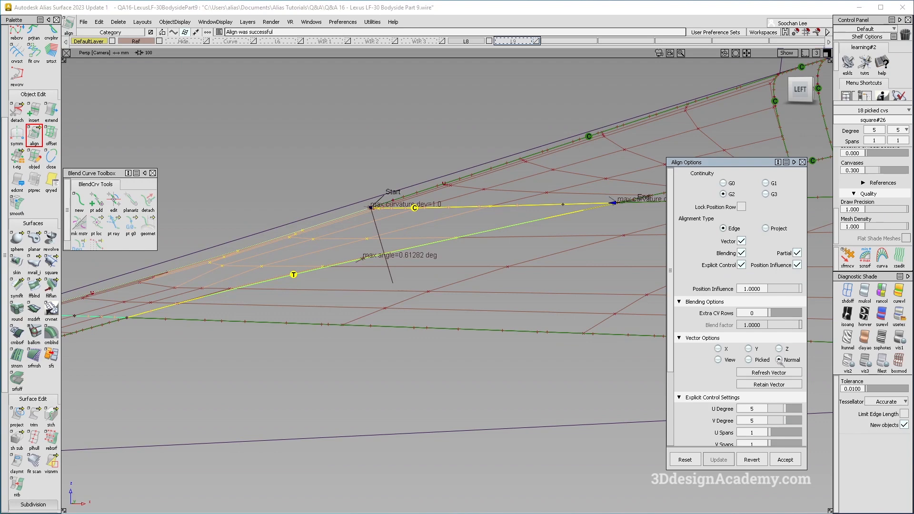
click(785, 460)
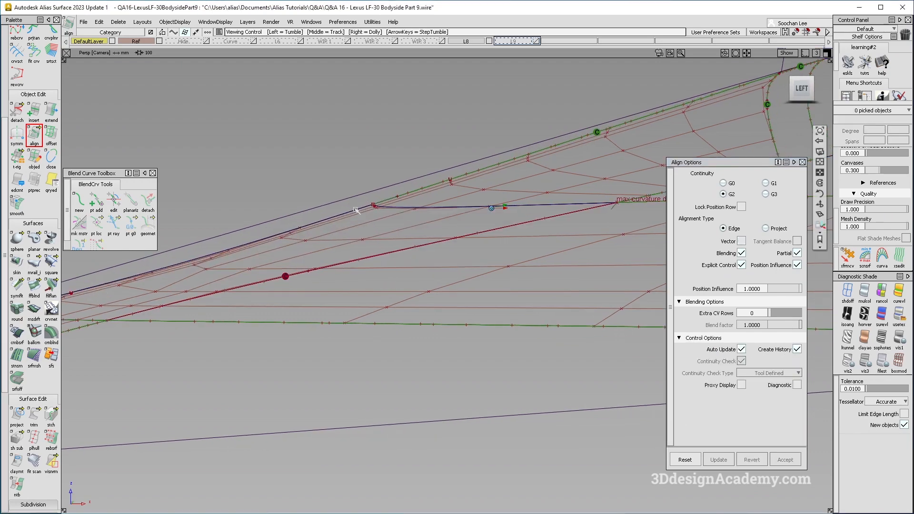
Check surface continuity along the Square surface's short upper edge
scroll(34, 419, down, 5)
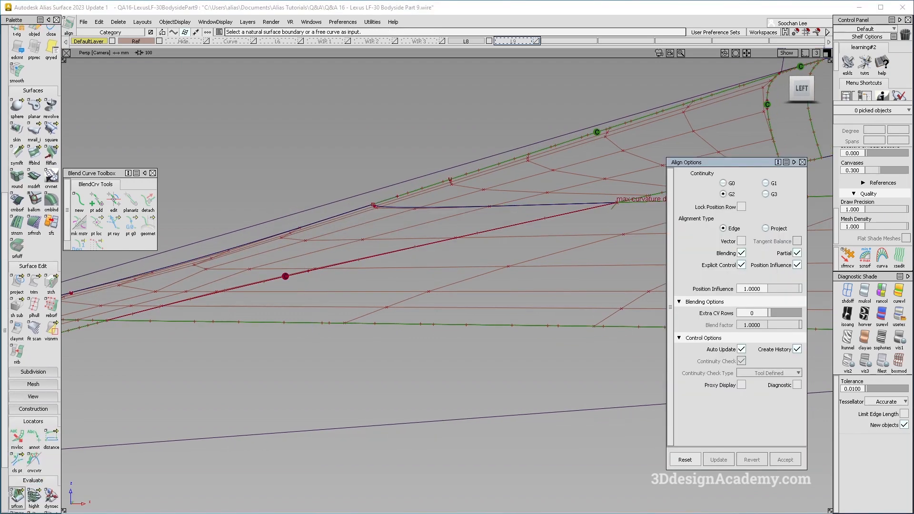
alt+shift+drag(512, 205, 476, 207)
click(17, 496)
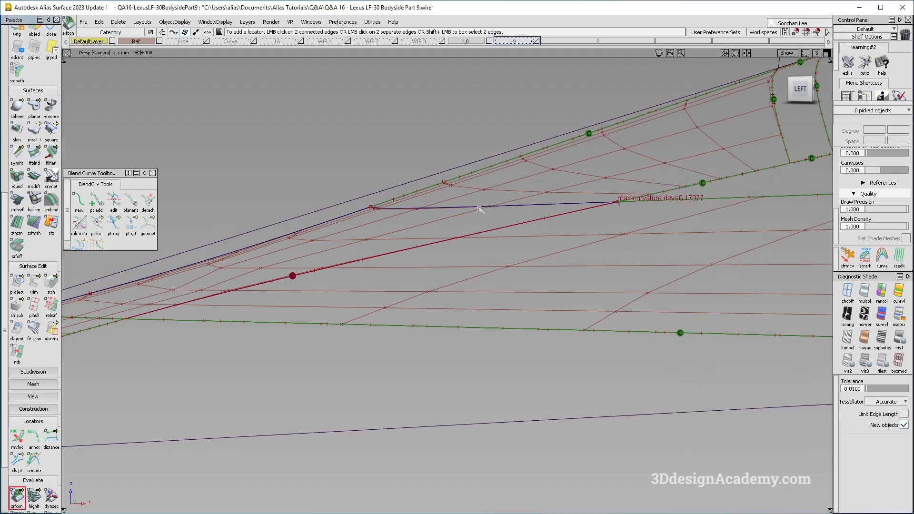
click(479, 208)
Delete the Square surface's construction history
alt+shift+drag(418, 223, 400, 230)
mouse_move(340, 351)
ctrl+shift+mouse_down()
mouse_move(337, 239)
mouse_move(300, 231)
ctrl+shift+mouse_up()
click(324, 244)
click(118, 21)
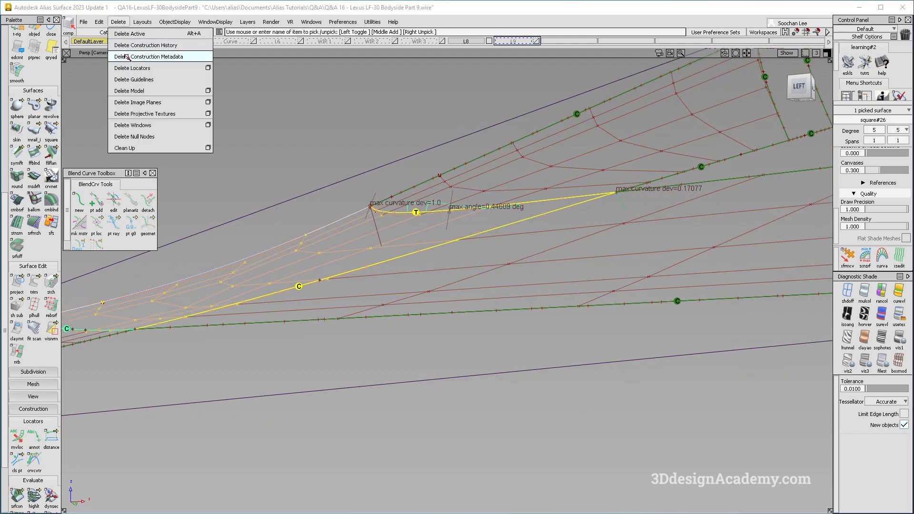
click(128, 56)
Move the Square surface's interior CV near its short upper edge along the surface to restore curvature continuity with the neighbouring surfaces
ctrl+shift+drag(324, 275, 326, 195)
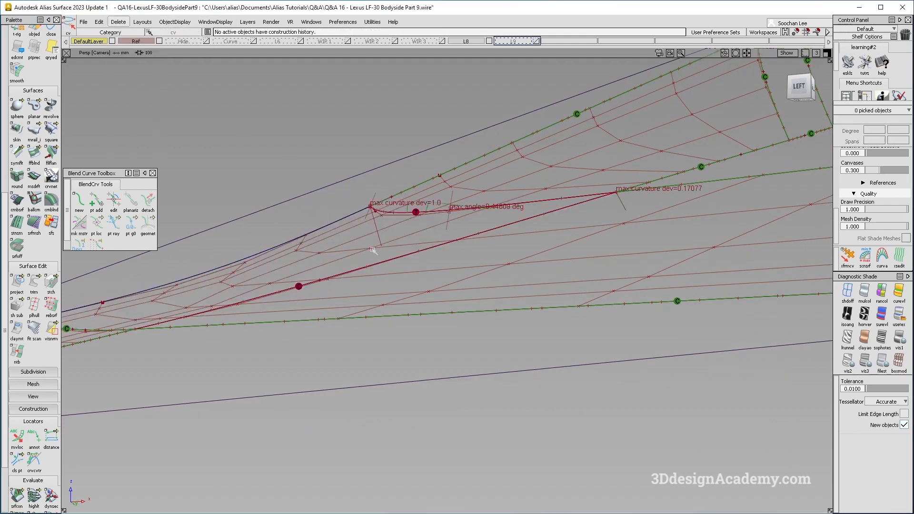
click(402, 256)
alt+shift+drag(698, 259, 831, 270)
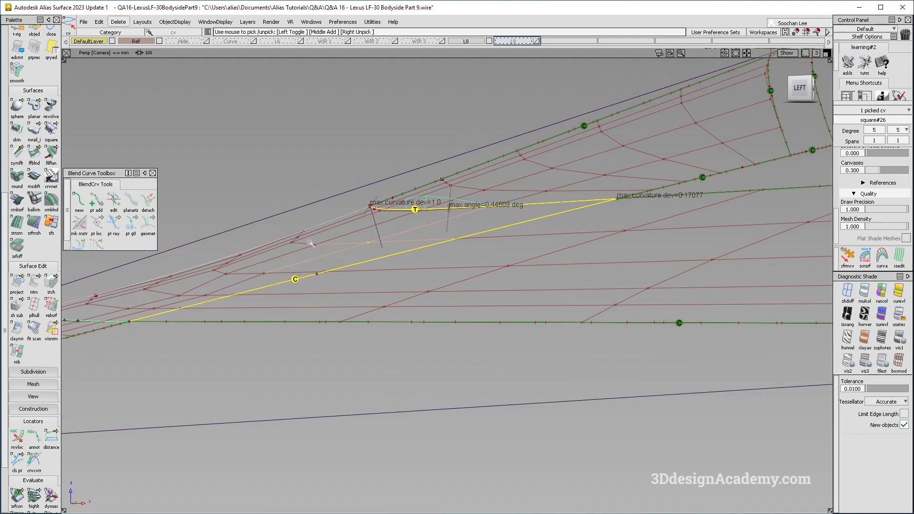
ctrl+shift+drag(324, 275, 327, 212)
click(316, 244)
alt+shift+drag(320, 249, 598, 227)
click(848, 257)
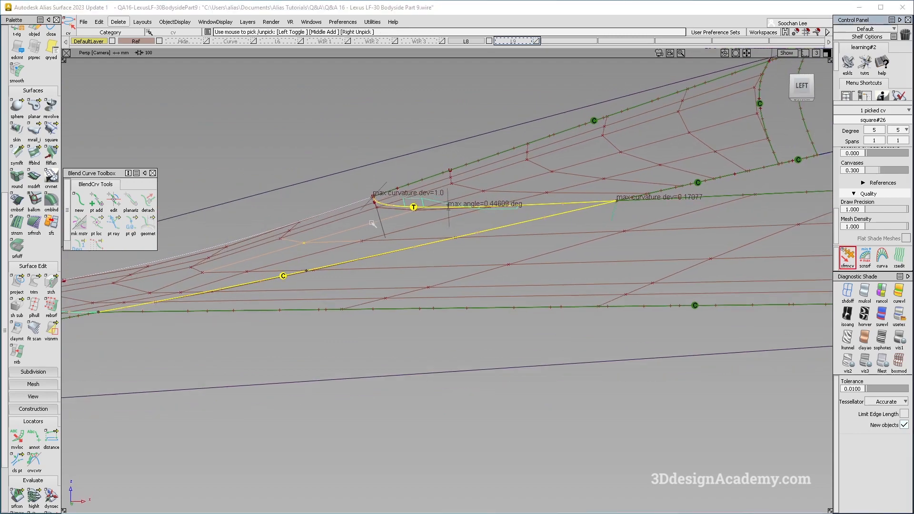
key(space)
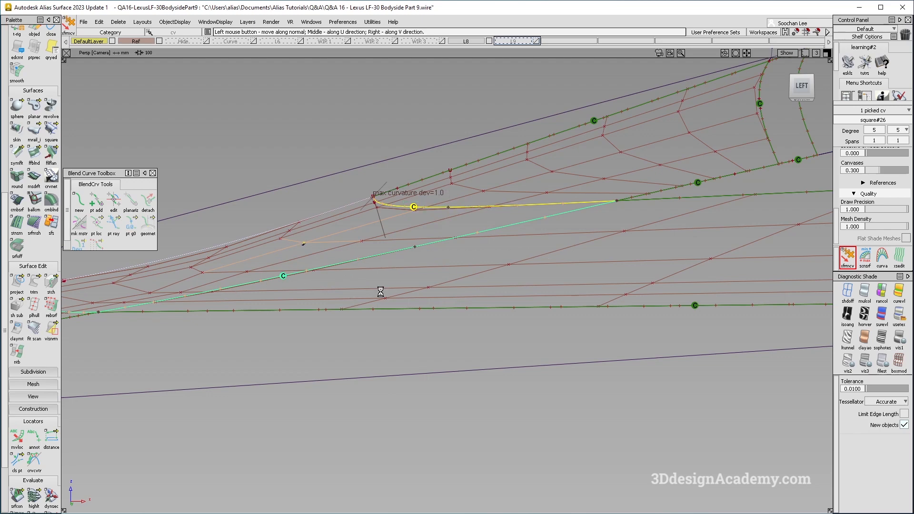
Check surface continuity along the Square surface's long upper edge
alt+shift+drag(373, 295, 293, 279)
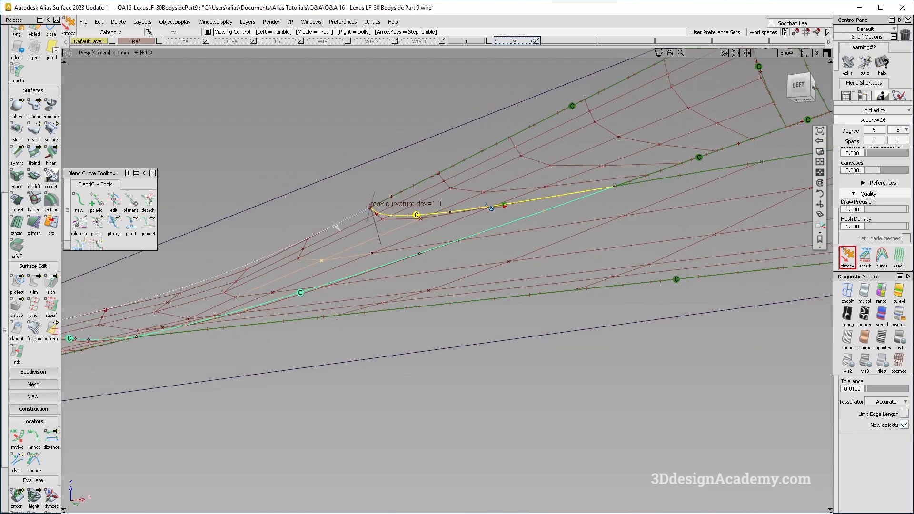
alt+shift+drag(340, 224, 341, 261)
alt+shift+drag(270, 250, 191, 276)
mouse_move(475, 149)
ctrl+shift+mouse_down()
mouse_move(406, 181)
mouse_move(445, 178)
ctrl+shift+mouse_up()
mouse_move(372, 324)
ctrl+shift+mouse_down()
mouse_move(359, 237)
mouse_move(251, 253)
ctrl+shift+mouse_up()
click(251, 254)
alt+shift+middle_drag(251, 254, 294, 241)
ctrl+shift+drag(268, 249, 268, 215)
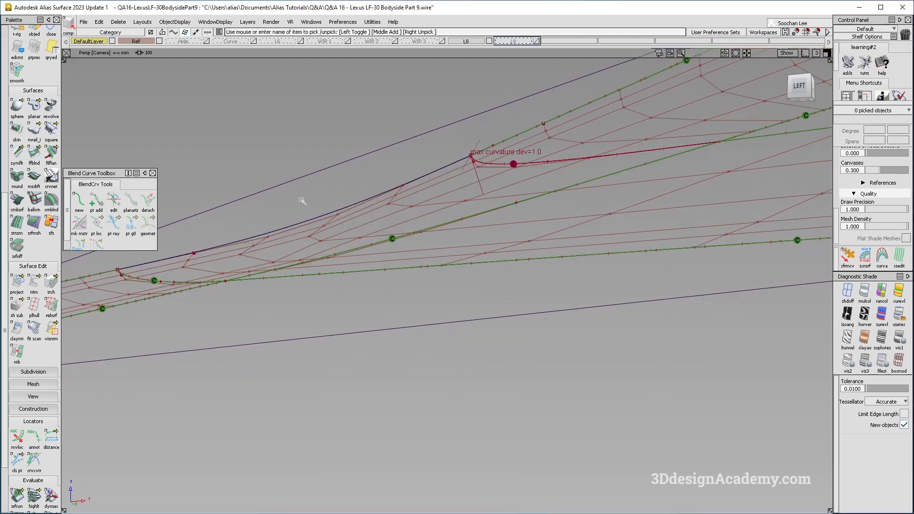
click(293, 178)
ctrl+shift+drag(258, 366, 254, 237)
click(310, 223)
alt+shift+drag(309, 223, 340, 295)
scroll(33, 143, up, 3)
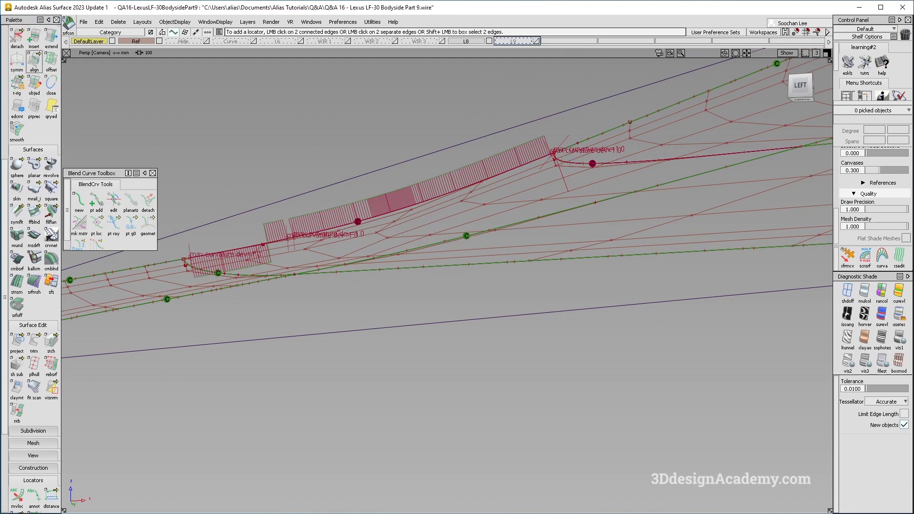
Align the Square surface's long upper edge to the neighbouring surface with G2 continuity, using the Project alignment type
double_click(33, 61)
alt+shift+drag(514, 215, 407, 215)
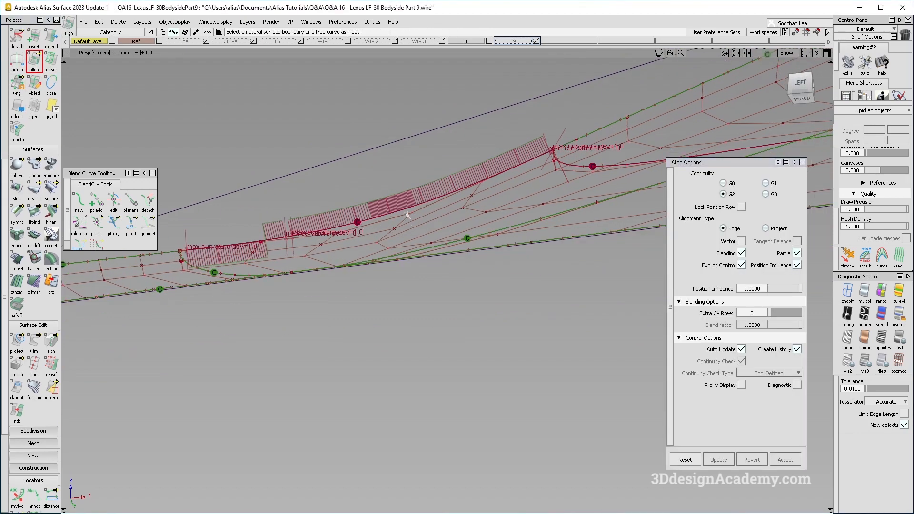
click(409, 209)
click(437, 218)
click(429, 203)
click(437, 206)
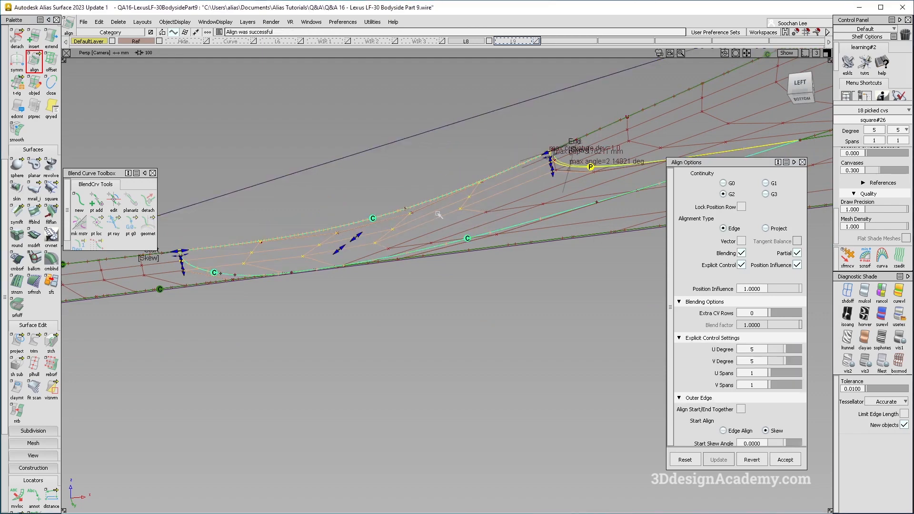
alt+shift+drag(437, 206, 453, 171)
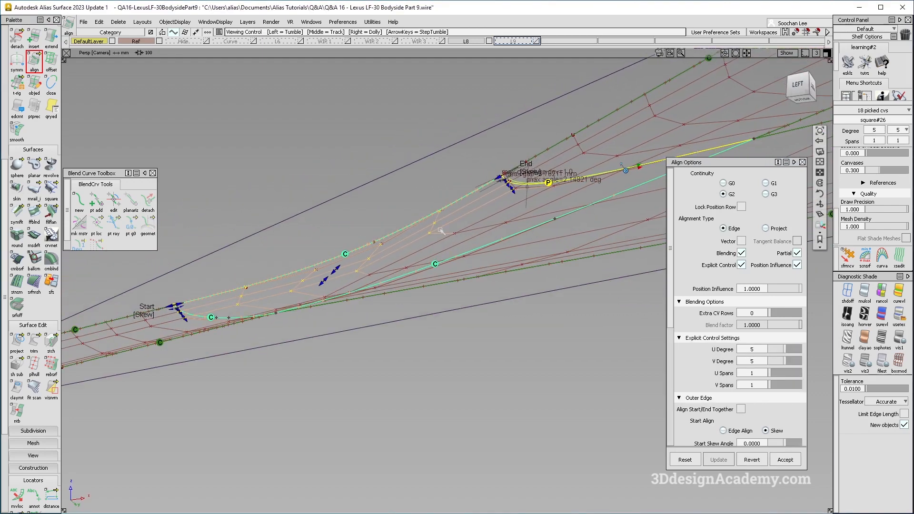
click(766, 228)
Turn off the Square surface's controls and shade the model with the Showroom user texture
mouse_move(413, 267)
alt+shift+mouse_down()
mouse_move(431, 288)
mouse_move(389, 308)
mouse_move(373, 233)
mouse_move(457, 147)
alt+shift+mouse_up()
ctrl+shift+drag(457, 148, 393, 214)
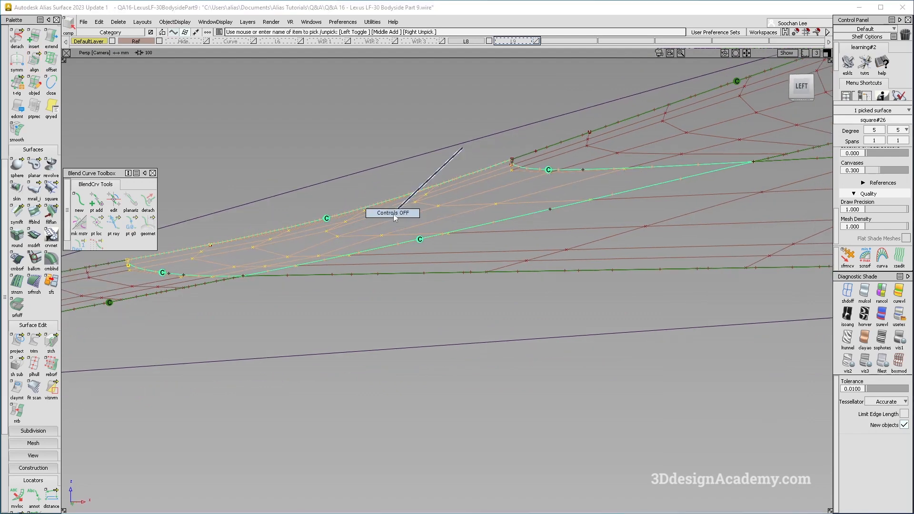
click(469, 300)
click(898, 316)
mouse_move(395, 358)
alt+shift+mouse_down()
mouse_move(347, 226)
mouse_move(327, 316)
mouse_move(293, 218)
mouse_move(302, 270)
mouse_move(324, 309)
alt+shift+mouse_up()
ctrl+shift+right_drag(480, 381, 361, 209)
alt+shift+right_drag(456, 271, 533, 247)
alt+shift+middle_drag(533, 247, 424, 210)
Pick the surfaces adjoining the vent corner and turn off their control display
ctrl+shift+drag(505, 155, 428, 208)
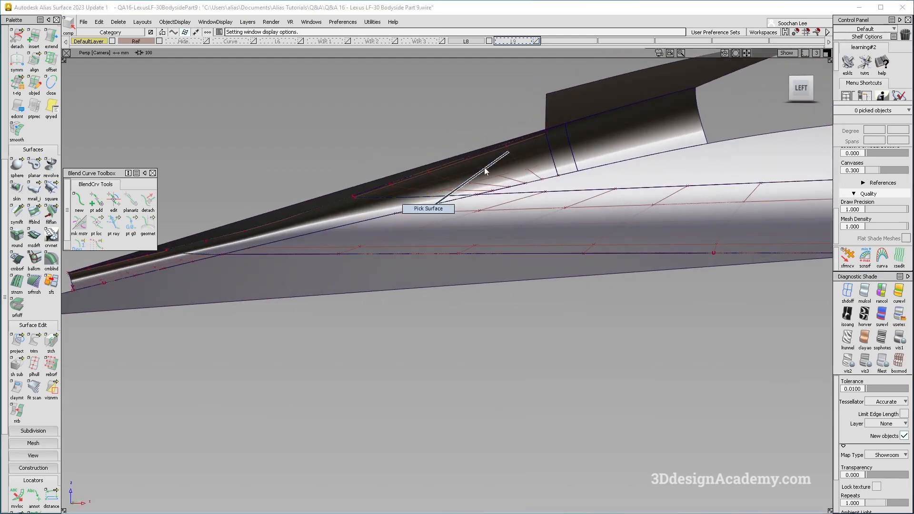
click(492, 169)
click(550, 174)
mouse_move(332, 315)
alt+shift+mouse_down()
mouse_move(285, 199)
mouse_move(362, 253)
mouse_move(322, 247)
alt+shift+mouse_up()
ctrl+shift+right_drag(322, 246, 298, 278)
click(327, 263)
alt+shift+middle_drag(446, 258, 371, 280)
Delete the leftover curve along the Square surface's upper edge
ctrl+shift+drag(327, 340, 327, 159)
ctrl+shift+drag(341, 180, 428, 266)
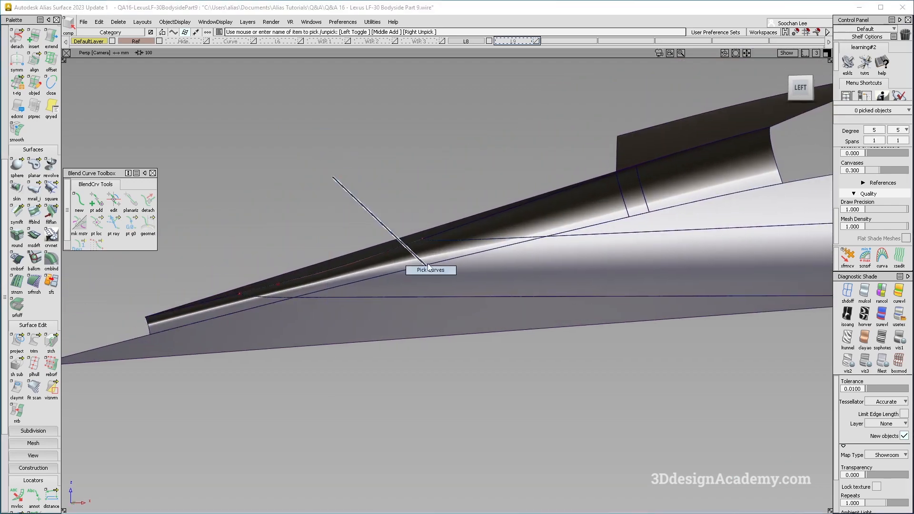
click(400, 246)
mouse_move(442, 326)
alt+shift+mouse_down()
mouse_move(458, 280)
mouse_move(472, 276)
mouse_move(353, 373)
alt+shift+mouse_up()
click(117, 21)
click(124, 51)
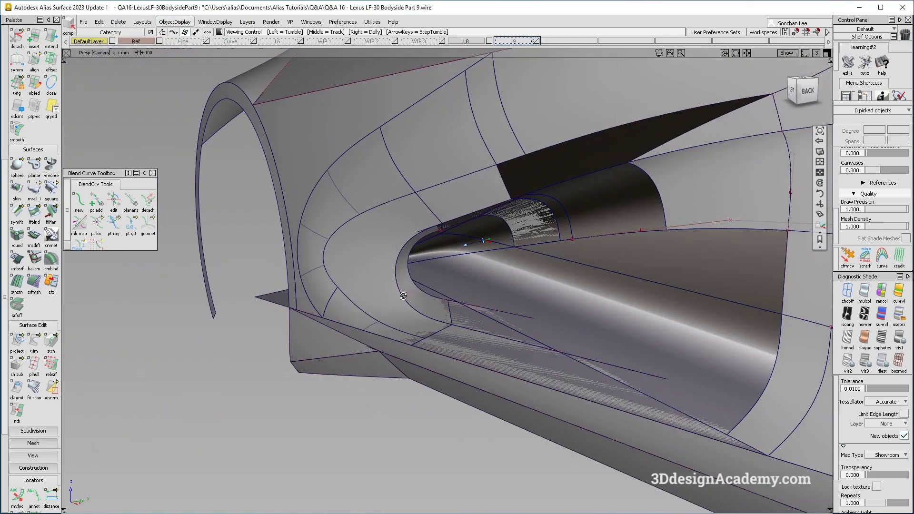
Shade the model in Multi Color and assign the extend#26 surface to the Hide layer
alt+shift+drag(403, 296, 457, 290)
alt+shift+right_drag(457, 291, 523, 291)
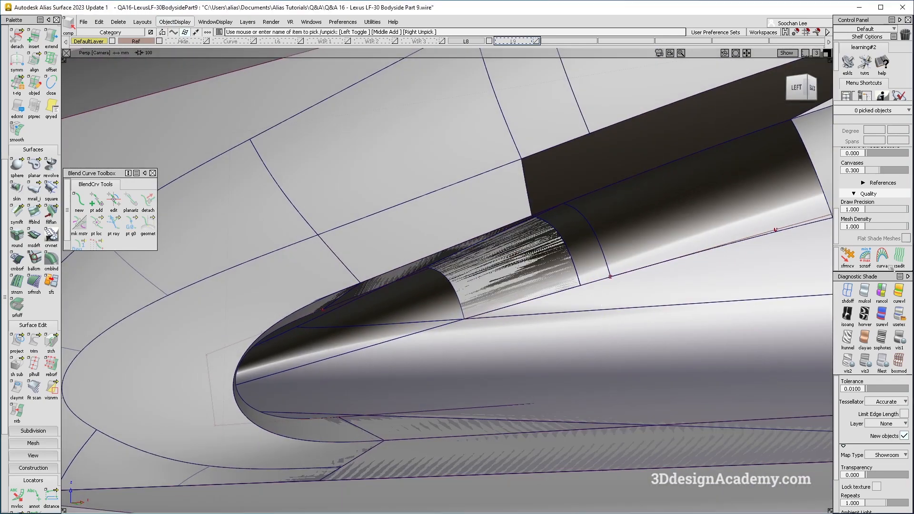
click(860, 298)
alt+shift+drag(514, 255, 547, 262)
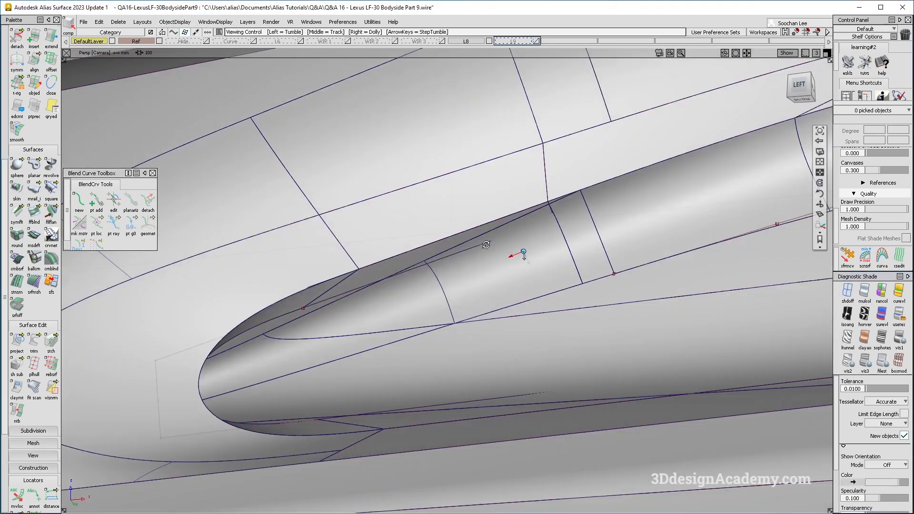
click(469, 273)
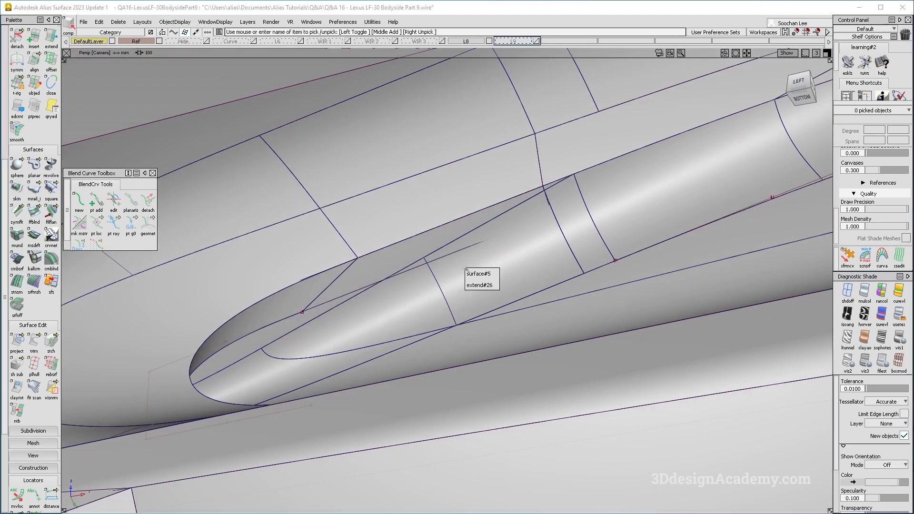
click(484, 286)
drag(199, 41, 195, 53)
Pick draft_piece#2 and the three vent corner surfaces next to it, and hide all unselected objects
alt+shift+drag(394, 314, 306, 364)
click(365, 300)
alt+shift+drag(316, 222, 563, 319)
click(563, 197)
alt+shift+drag(362, 304, 304, 339)
ctrl+shift+drag(347, 357, 367, 305)
click(342, 358)
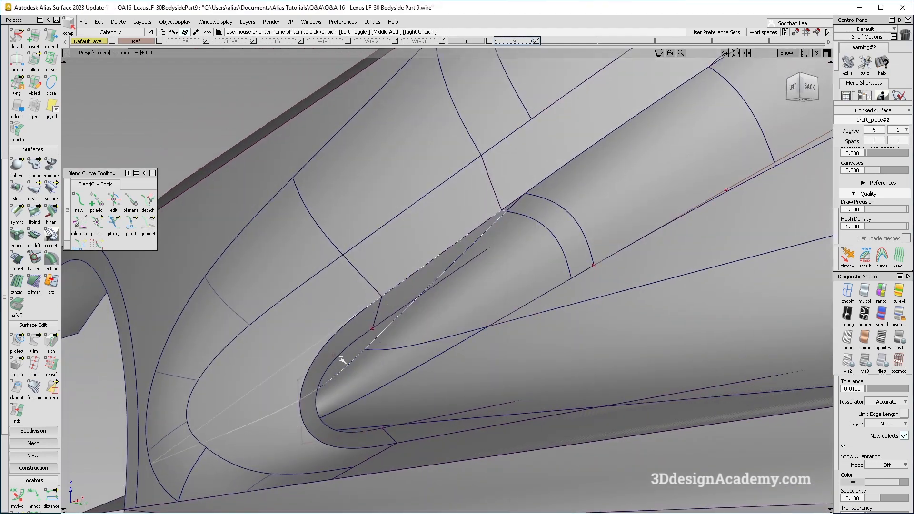
scroll(350, 369, up, 3)
click(427, 312)
alt+shift+drag(427, 312, 294, 421)
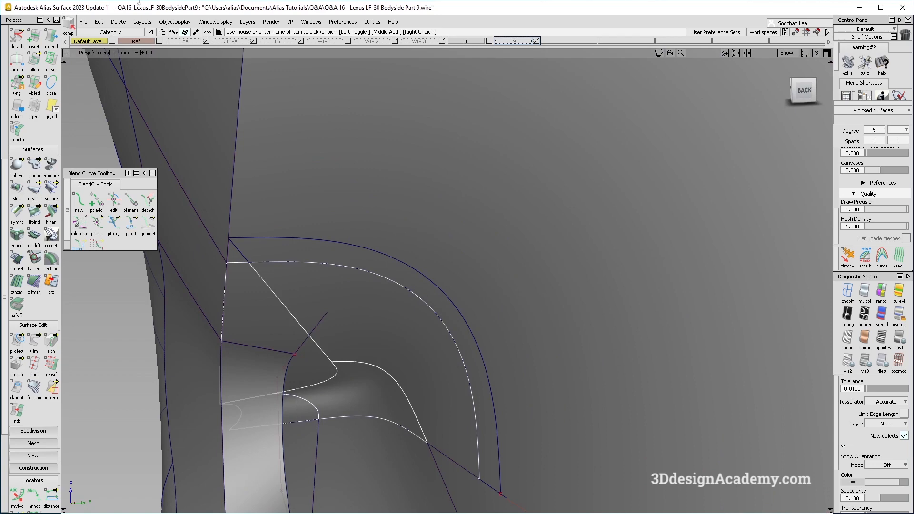
click(175, 22)
click(190, 90)
Untrim draft_piece#2 and delete its old curve-on-surface along the middle of the fillet edge
alt+shift+drag(333, 333, 362, 314)
click(312, 374)
click(33, 342)
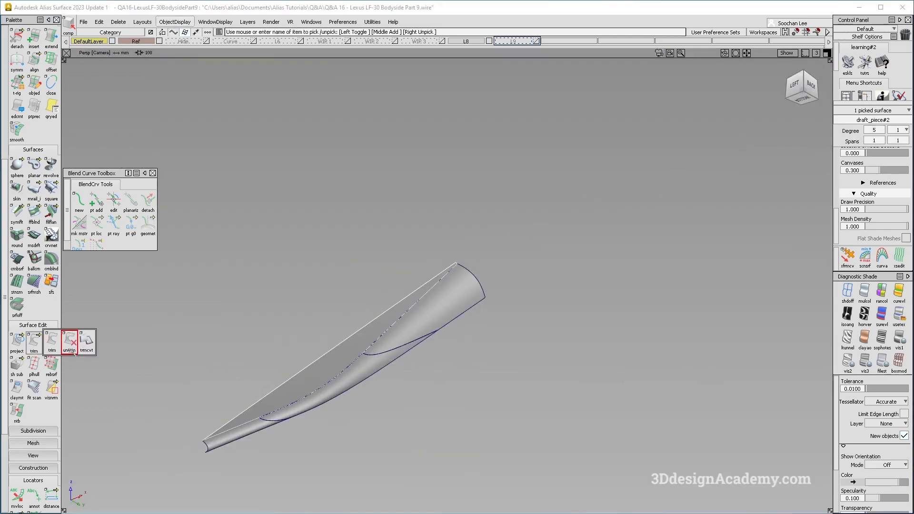
scroll(333, 331, up, 5)
click(334, 328)
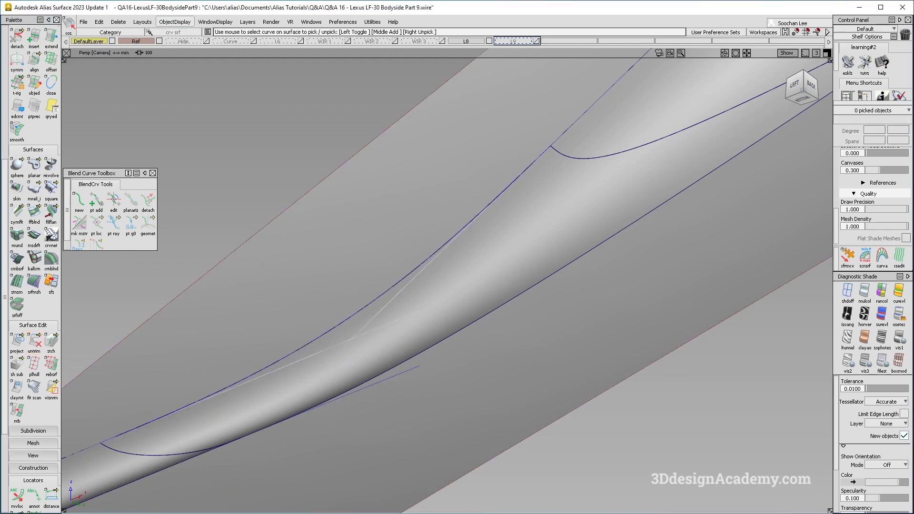
key(Delete)
Clear the remaining duplicate curves-on-surface cos2 and cos3 from draft_piece#2 along the Square surface's edge
click(409, 309)
click(372, 301)
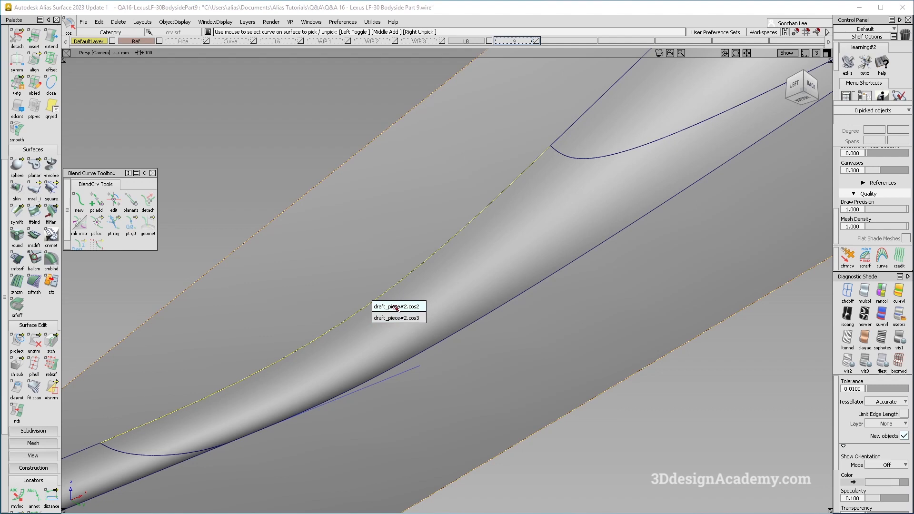
click(397, 307)
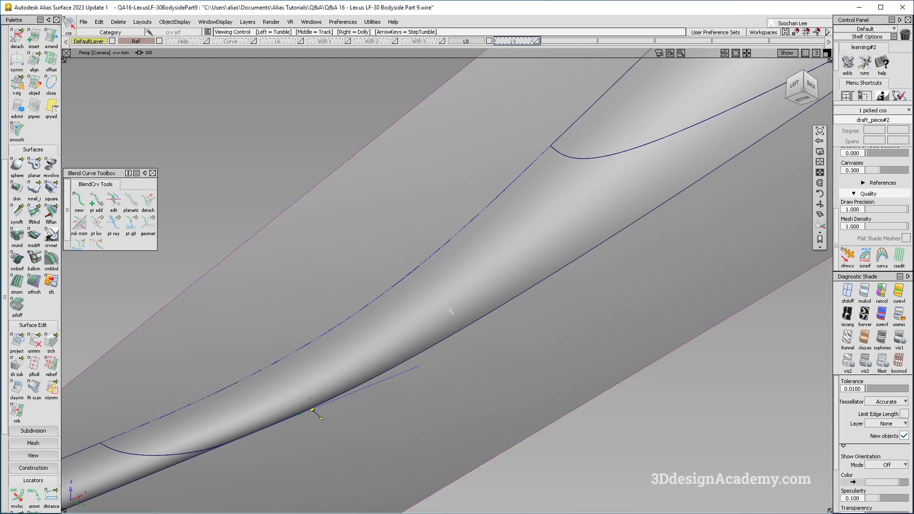
alt+shift+drag(441, 316, 395, 386)
click(395, 386)
click(368, 341)
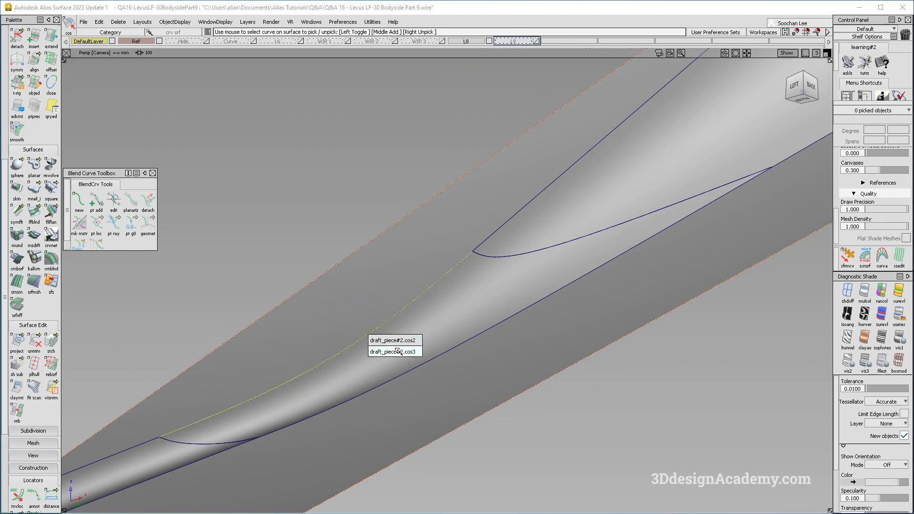
click(399, 351)
Project the Square surface's upper edge onto draft_piece#2 as a curve-on-surface, using the Normal vector
click(17, 341)
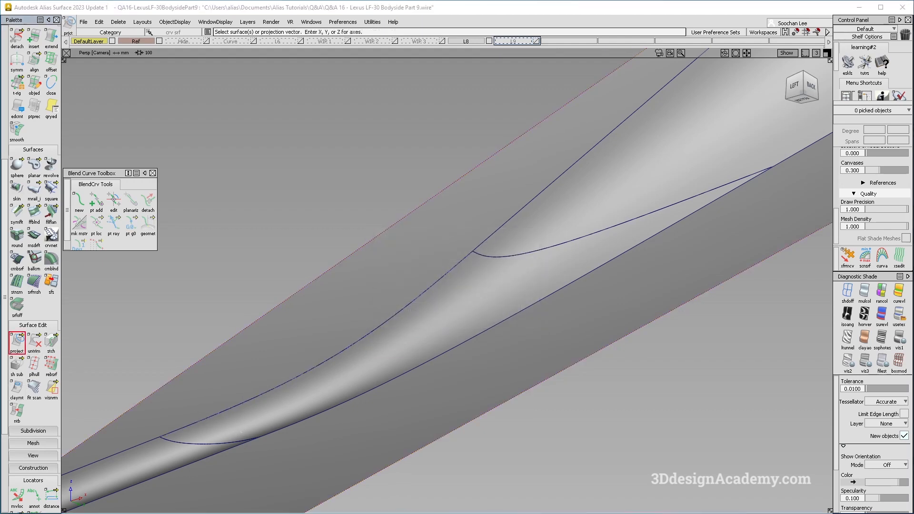
key(space)
click(499, 192)
click(514, 217)
key(space)
alt+shift+right_drag(363, 288, 351, 430)
Trim draft_piece#2 with the projected edge curves, keeping the region above the fillet surfaces
ctrl+shift+drag(351, 431, 341, 281)
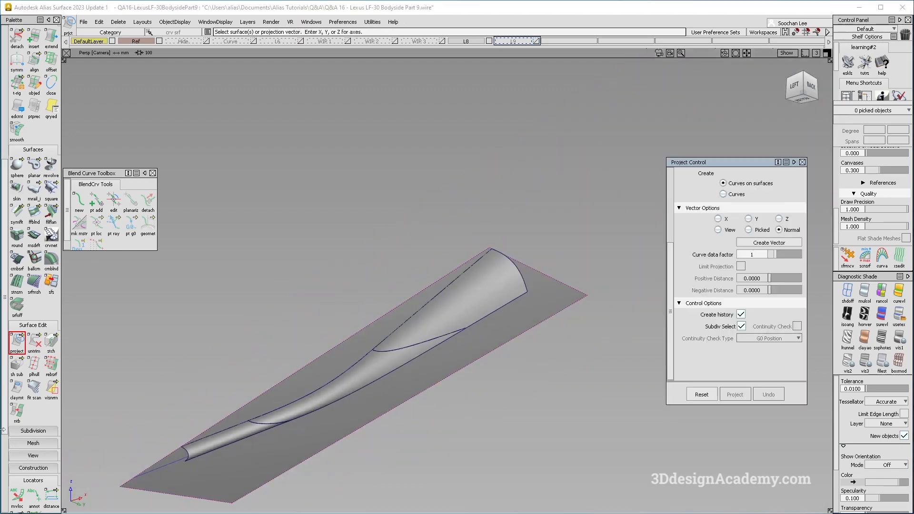
drag(34, 341, 50, 342)
click(329, 365)
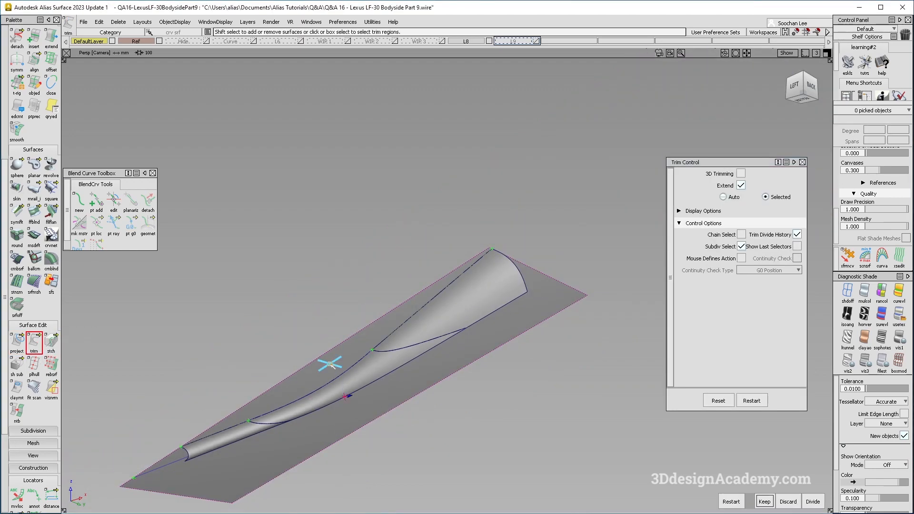
key(space)
Show all hidden objects and assign the leftover curves to the Curve layer
click(174, 22)
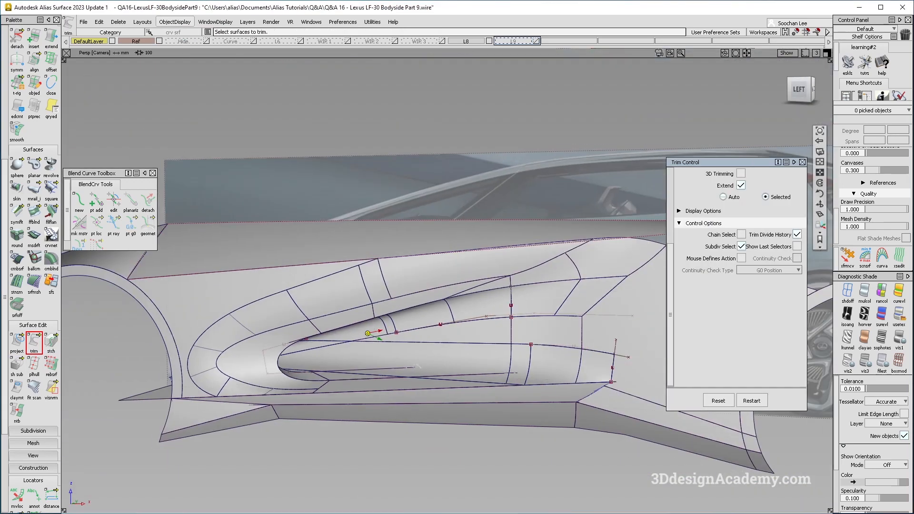
key(c)
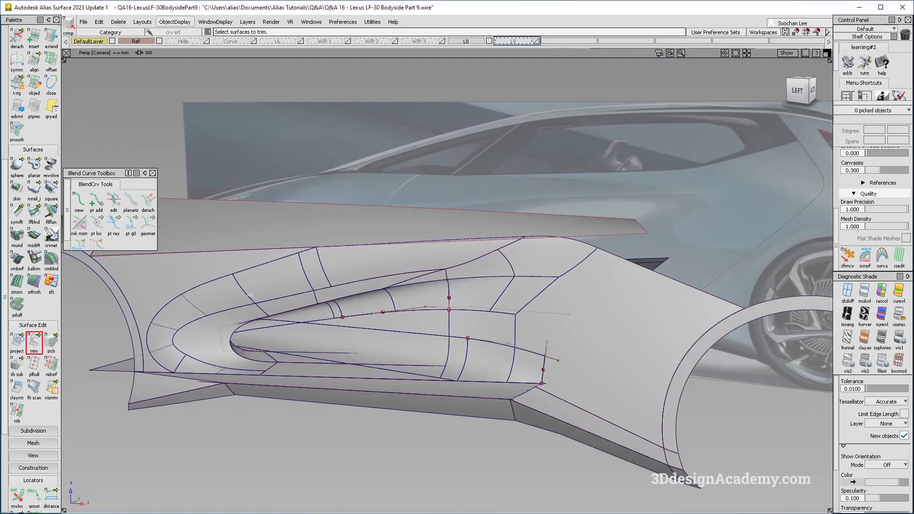
drag(233, 40, 236, 64)
Examine the rebuilt vent corner and its transition into the surrounding bodyside surfaces from several angles
mouse_move(444, 440)
alt+shift+mouse_down()
mouse_move(532, 408)
mouse_move(449, 368)
mouse_move(476, 438)
alt+shift+mouse_up()
ctrl+shift+right_drag(476, 441, 390, 328)
mouse_move(267, 355)
alt+shift+mouse_down()
mouse_move(310, 351)
mouse_move(275, 387)
mouse_move(249, 345)
mouse_move(337, 310)
mouse_move(506, 268)
mouse_move(435, 296)
mouse_move(573, 318)
mouse_move(552, 339)
mouse_move(535, 300)
alt+shift+mouse_up()
ctrl+shift+right_drag(534, 300, 535, 246)
key(shift+alt)
alt+shift+drag(565, 229, 392, 356)
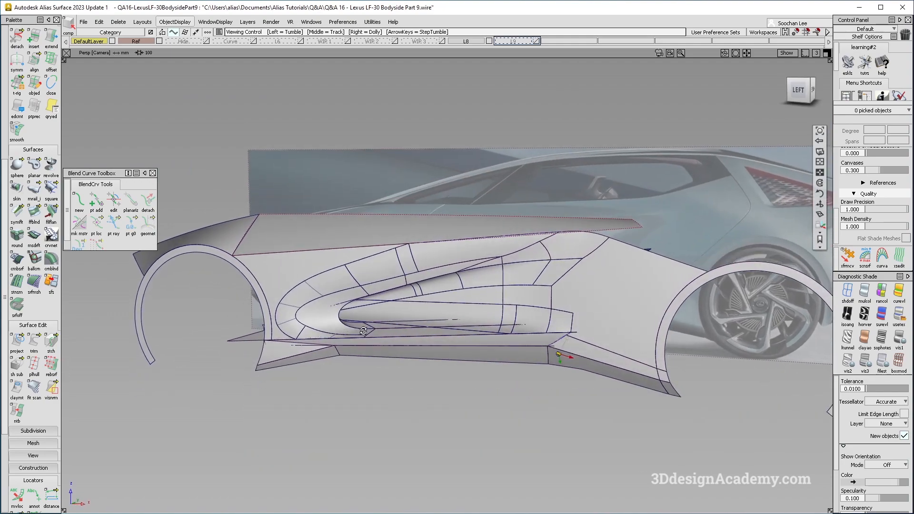
alt+shift+right_drag(392, 356, 333, 315)
alt+shift+drag(333, 314, 265, 274)
alt+shift+drag(353, 264, 352, 316)
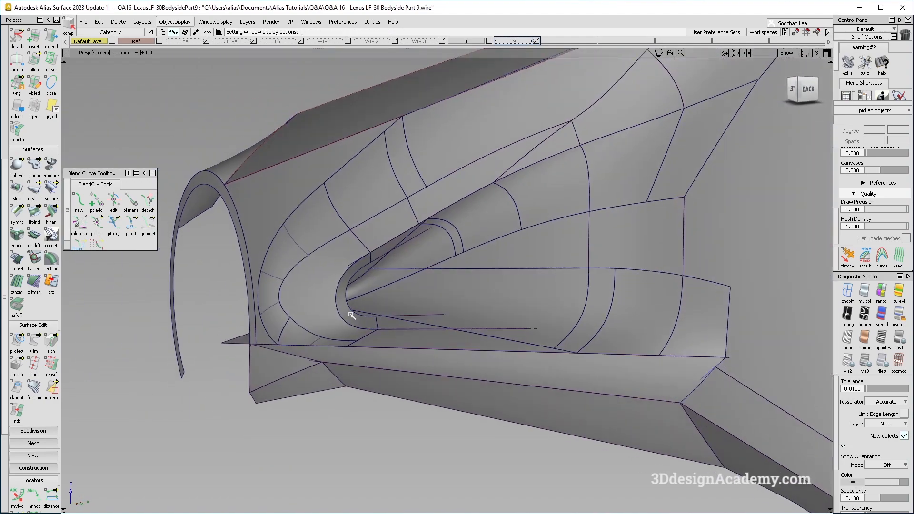
ctrl+shift+drag(384, 221, 384, 254)
click(384, 253)
alt+shift+right_drag(373, 262, 406, 241)
ctrl+shift+drag(342, 294, 344, 248)
click(348, 262)
alt+shift+drag(428, 269, 410, 272)
alt+shift+right_drag(410, 271, 376, 285)
alt+shift+drag(376, 286, 459, 328)
click(459, 371)
alt+shift+drag(419, 286, 452, 267)
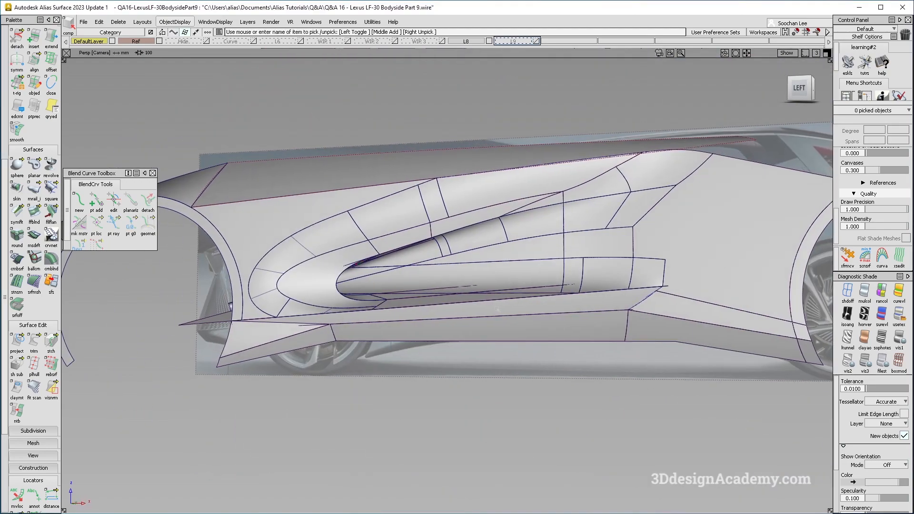
Apply the surface evaluation shading with the Showroom map to the bodyside and inspect the vent's highlights
ctrl+shift+right_drag(594, 367, 524, 288)
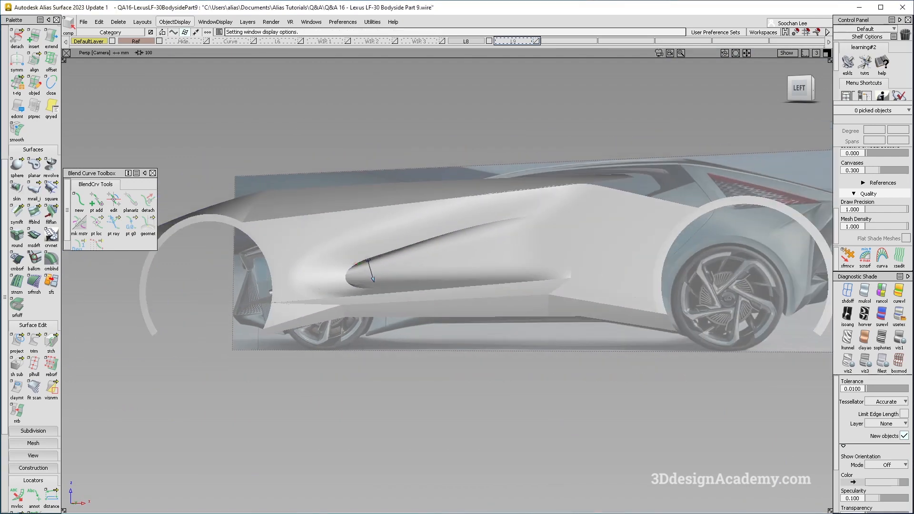
alt+shift+drag(524, 288, 552, 281)
click(883, 317)
mouse_move(592, 374)
alt+shift+mouse_down()
mouse_move(550, 306)
mouse_move(547, 320)
mouse_move(544, 287)
mouse_move(538, 361)
mouse_move(524, 255)
mouse_move(499, 270)
mouse_move(517, 235)
mouse_move(504, 286)
mouse_move(483, 310)
mouse_move(491, 338)
alt+shift+mouse_up()
alt+shift+right_drag(534, 305, 585, 278)
alt+shift+drag(535, 332, 512, 309)
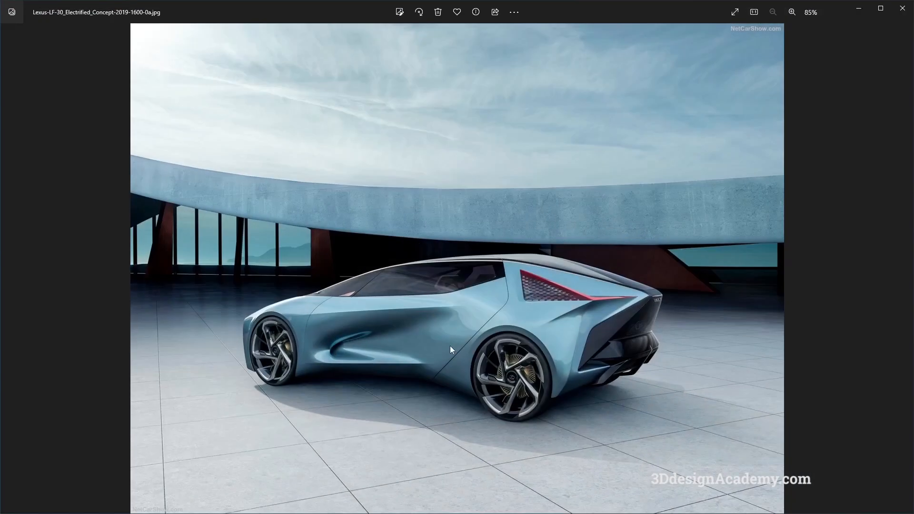
Switch to the photo viewer and browse the Lexus LF-30 reference photos through Lexus-LF-30_Electrified_Concept-2019-1600-05.jpg, studying the vent's reflections
scroll(444, 342, up, 3)
key(Right)
key(Right)
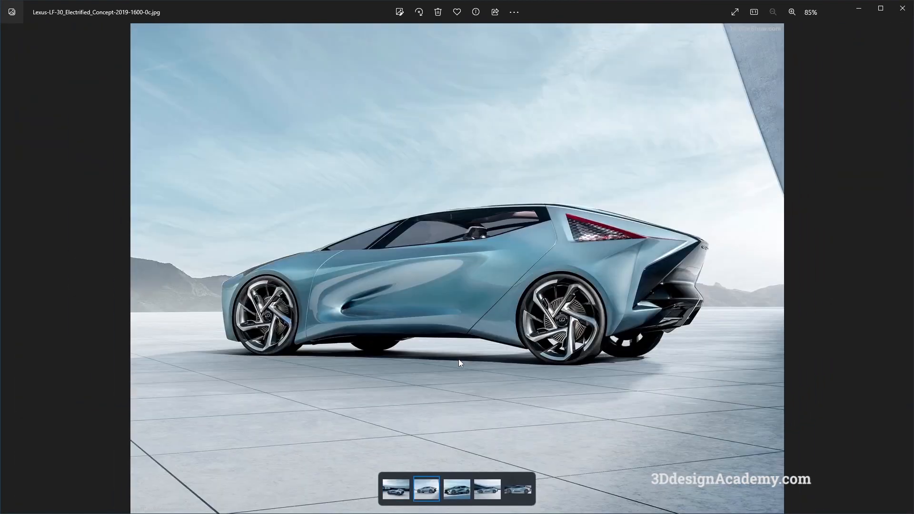
key(Right)
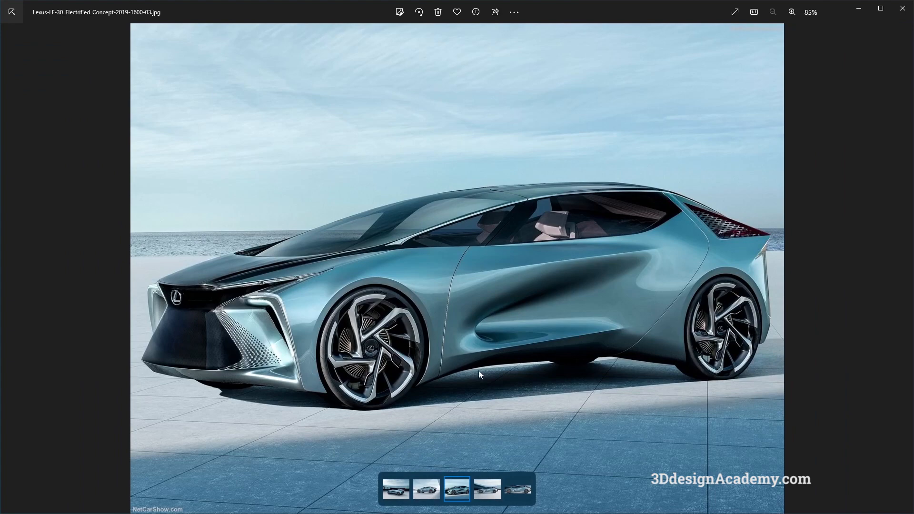
key(Right)
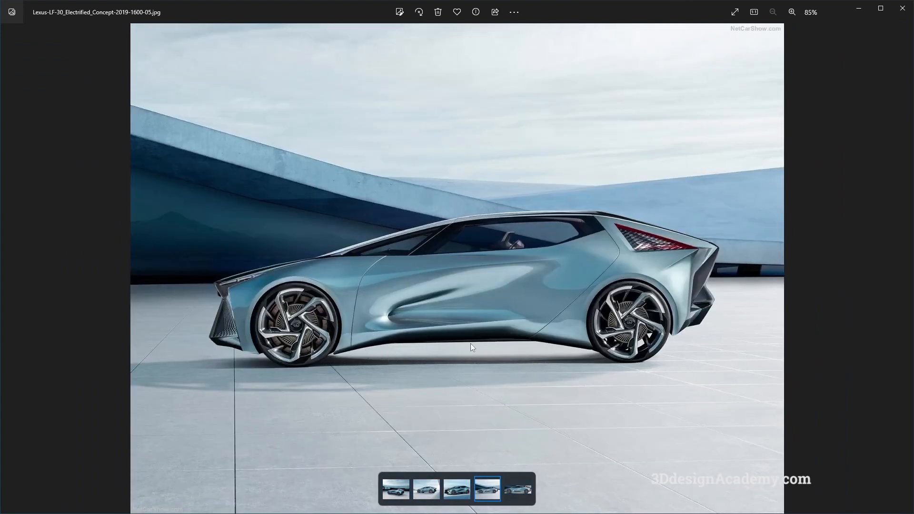
Switch back to Alias and compare the shaded vent and lower bodyside surfaces with the side-view reference photo
key(alt+Tab)
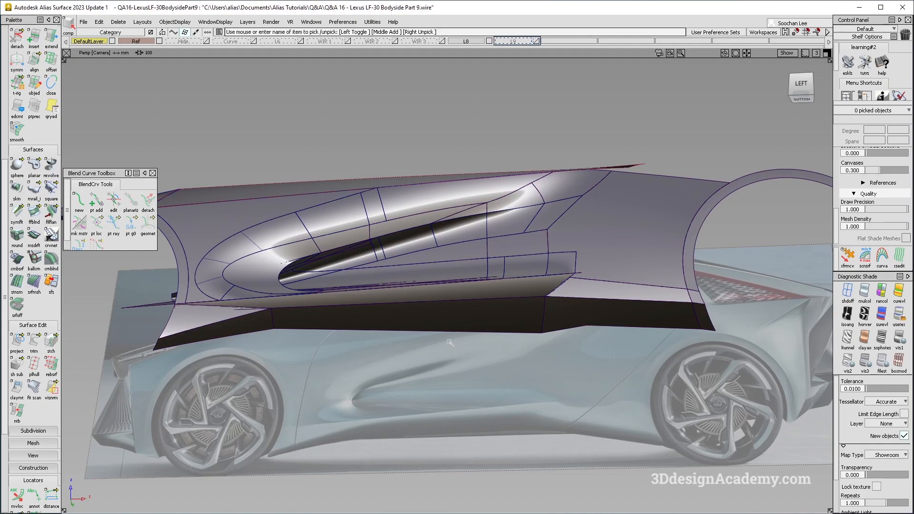
scroll(366, 319, up, 10)
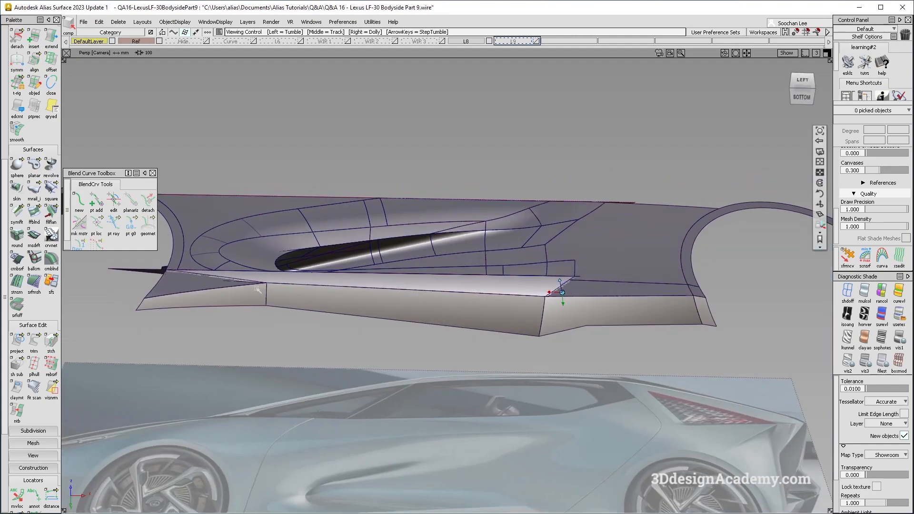
key(alt+Tab)
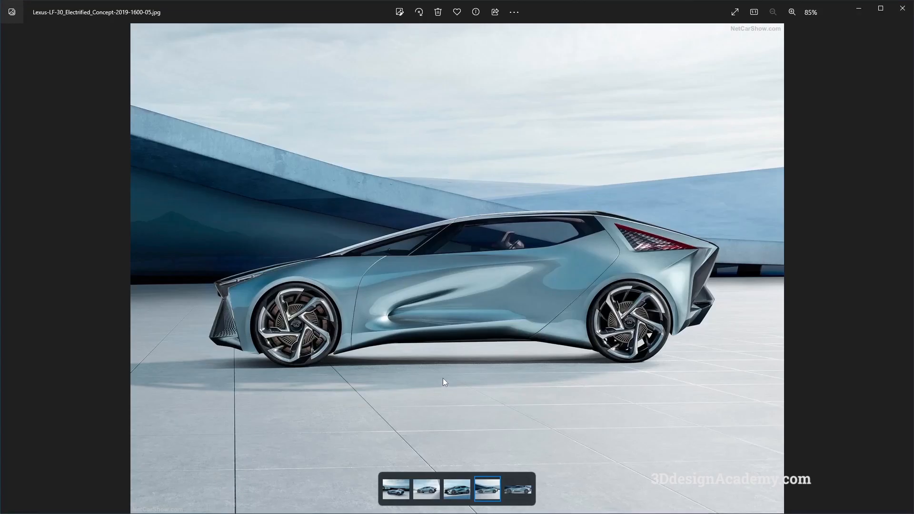
key(alt+Tab)
alt+shift+drag(326, 276, 401, 277)
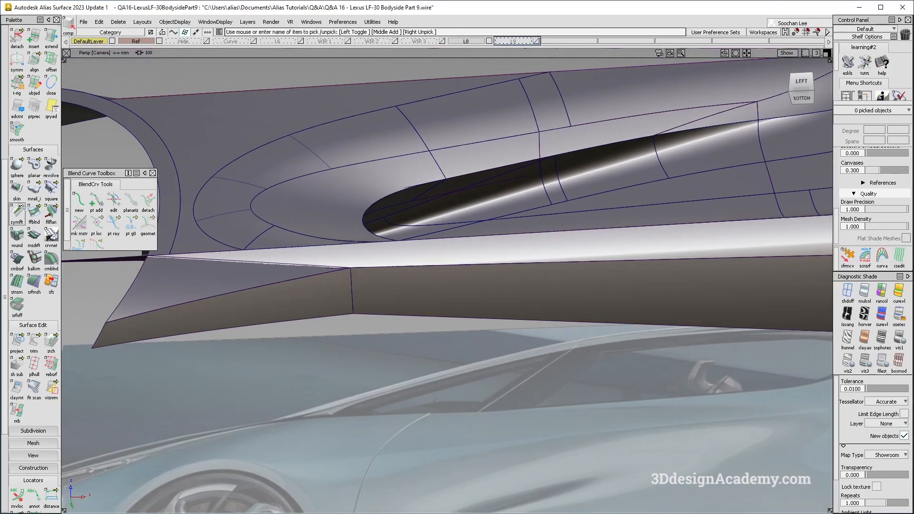
Build a 100 mm chordal-length G2 surface fillet between the front and long lower sill surfaces, with both ends set to Edge Align
double_click(18, 212)
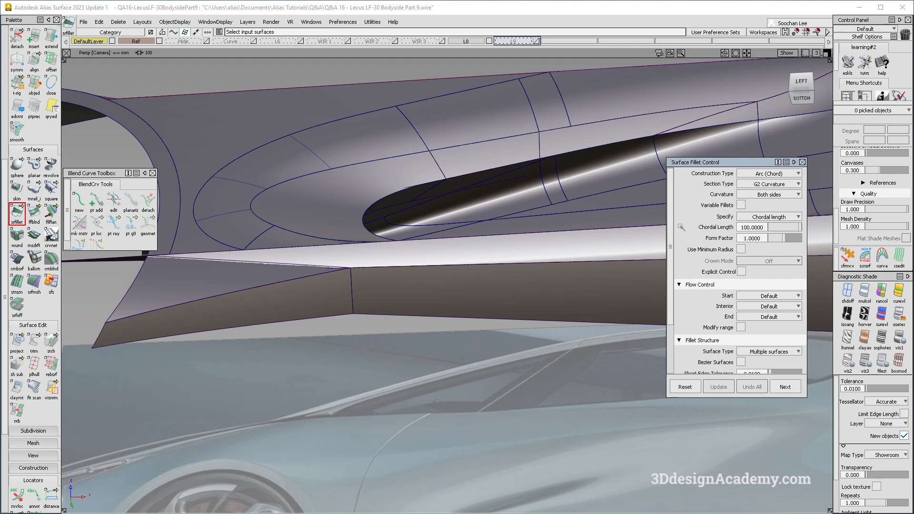
click(274, 305)
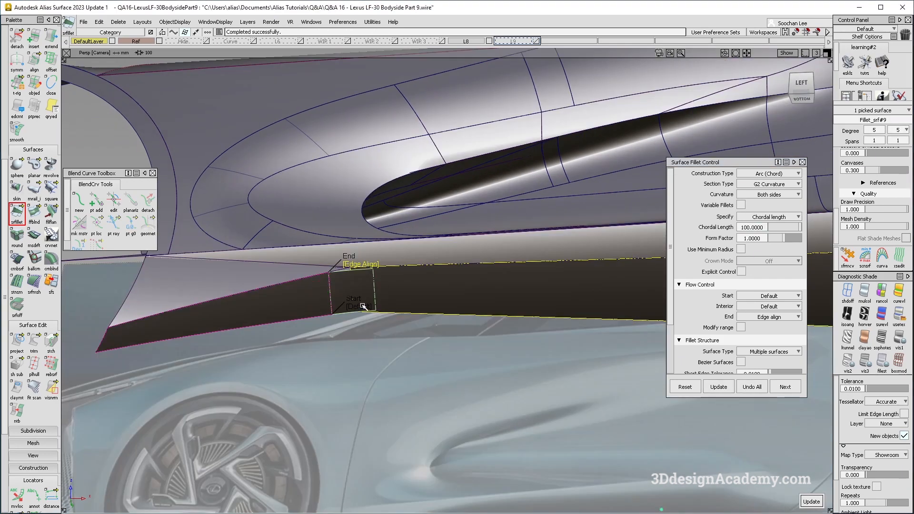
click(363, 306)
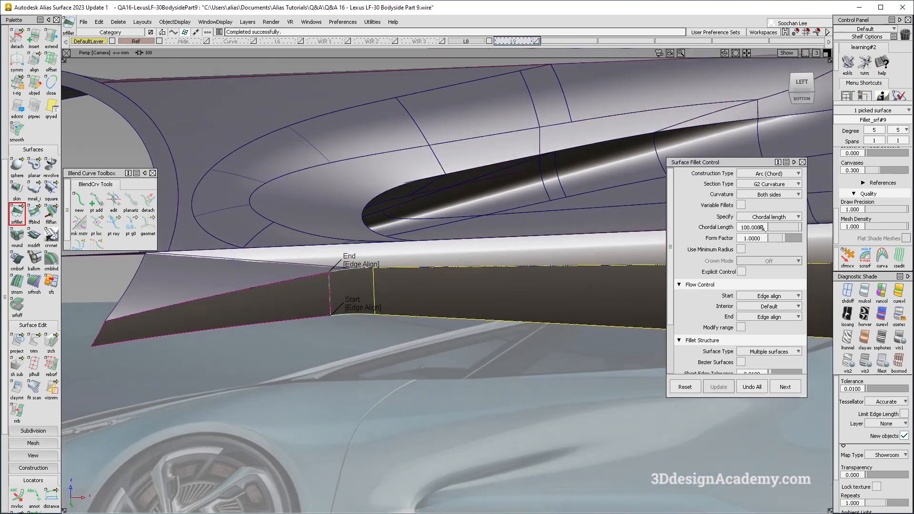
Try a chordal length of 200 on the lower sill fillet and settle on 300
click(762, 228)
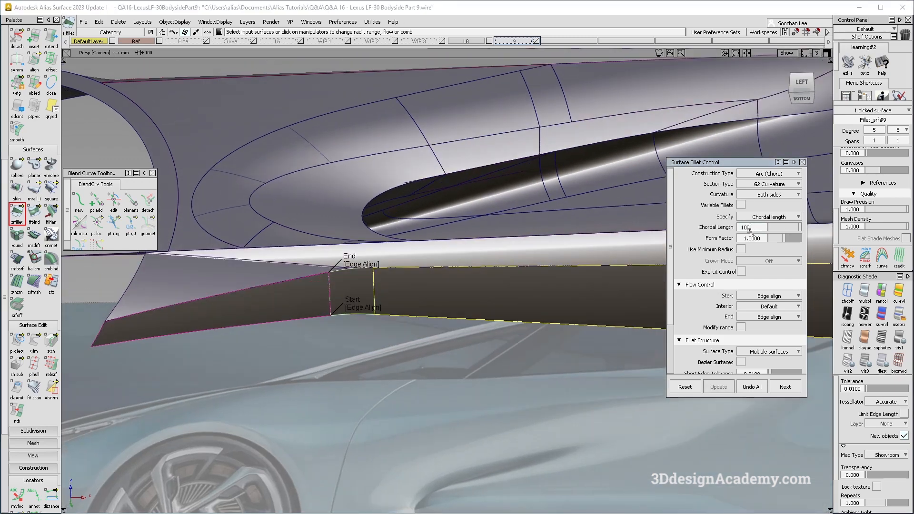
text(200)
key(Return)
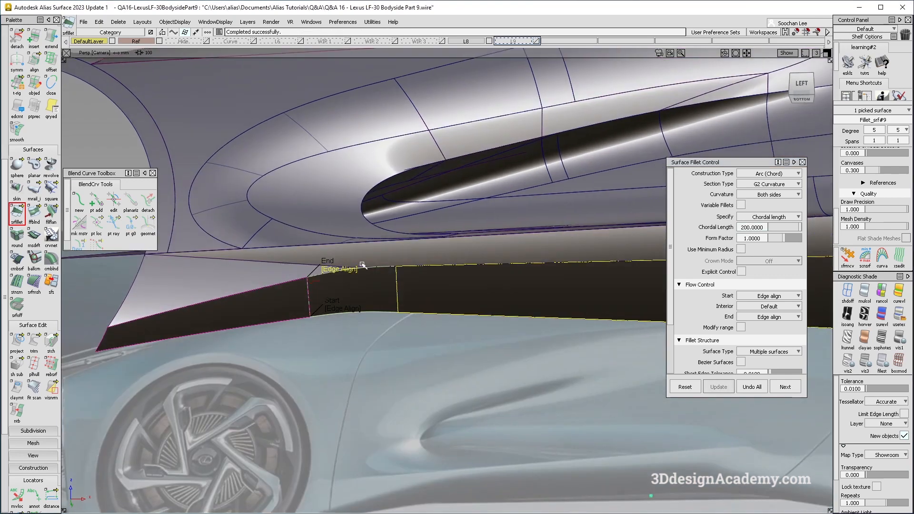
click(763, 227)
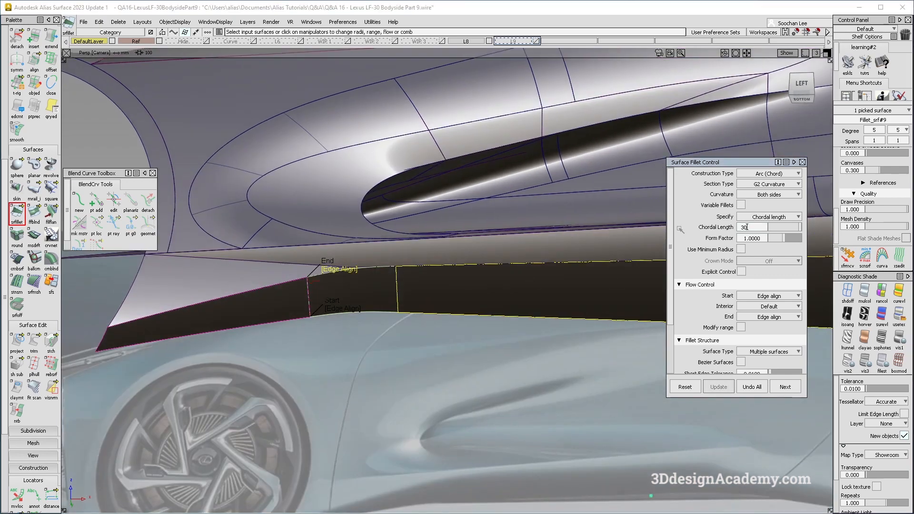
Change the diagnostic shading and inspect how the lower sill fillet flows into its neighbouring surfaces without wireframe clutter
alt+shift+drag(608, 245, 492, 296)
key(F6)
click(864, 293)
alt+shift+right_drag(500, 285, 341, 285)
alt+shift+middle_drag(340, 286, 398, 222)
key(F8)
alt+shift+drag(410, 295, 418, 328)
Compare the sill shape with the side and front three-quarter reference photos of the Lexus LF-30
key(alt+Tab)
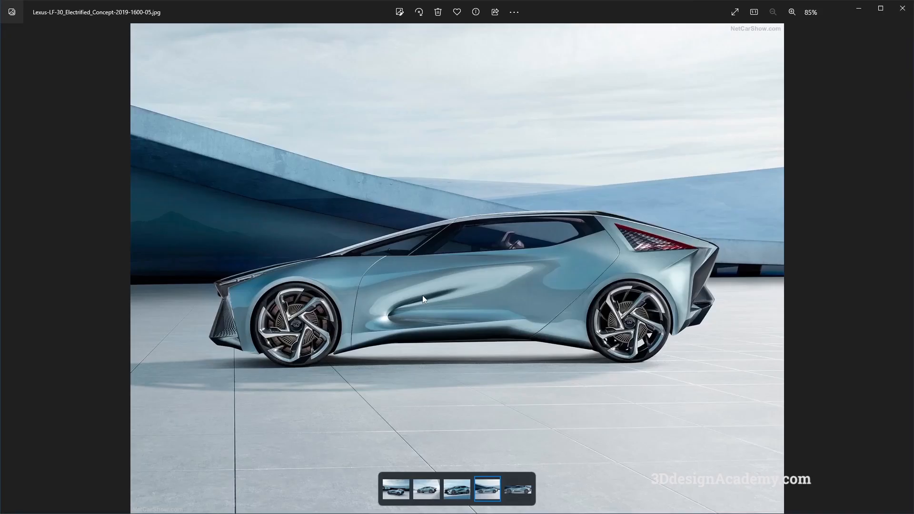
key(alt+Tab)
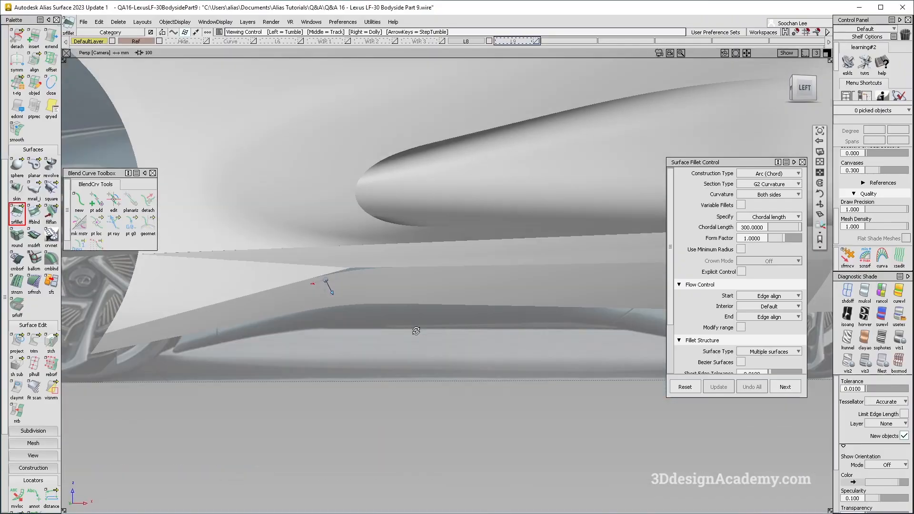
key(alt+Tab)
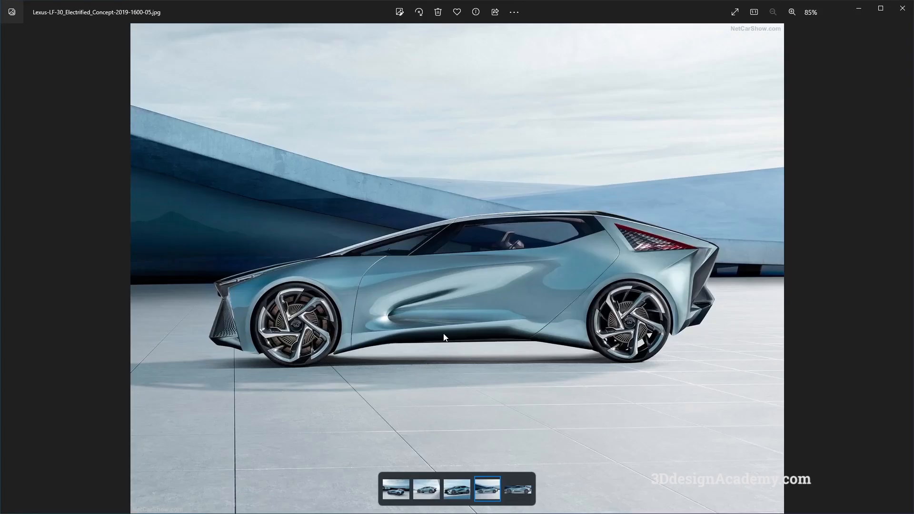
key(Right)
key(Left)
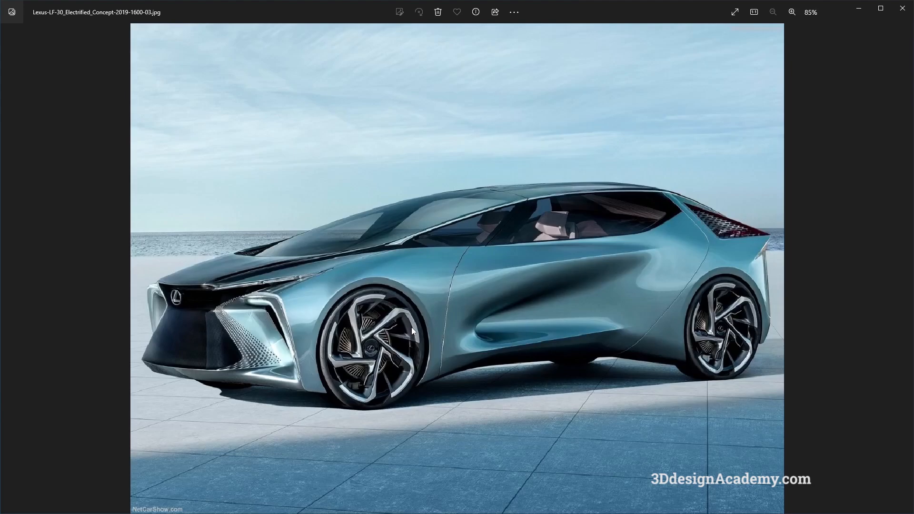
key(Left)
key(Right)
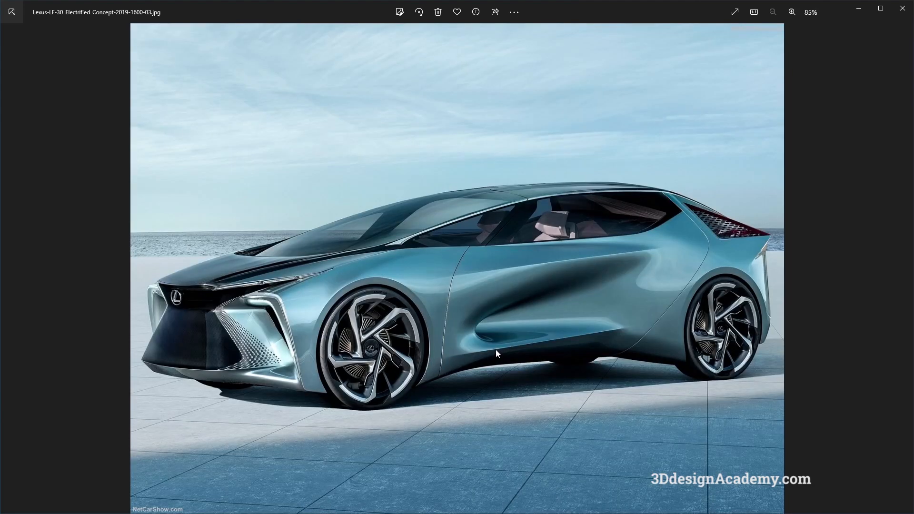
key(alt+Tab)
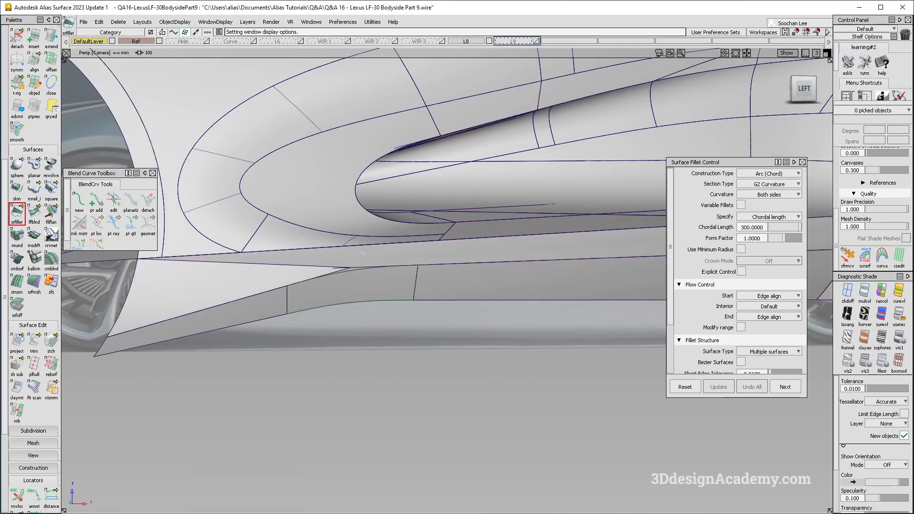
Start a new surface fillet between the triangular front sill surface and the long surface running above the sill
alt+shift+drag(329, 271, 265, 281)
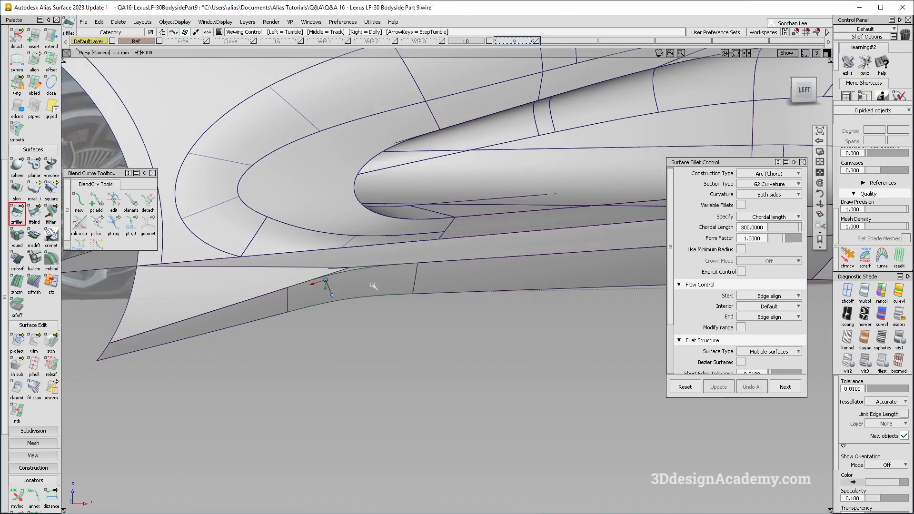
alt+shift+drag(379, 265, 362, 269)
click(17, 212)
click(23, 220)
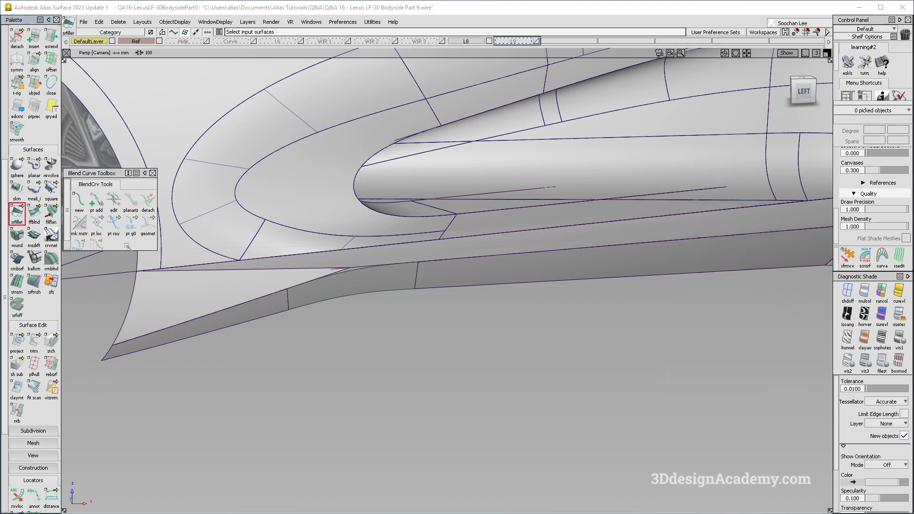
click(343, 269)
alt+shift+drag(342, 269, 360, 295)
Try chordal lengths of 50 and 10 for the upper sill fillet and build it with 10
click(761, 227)
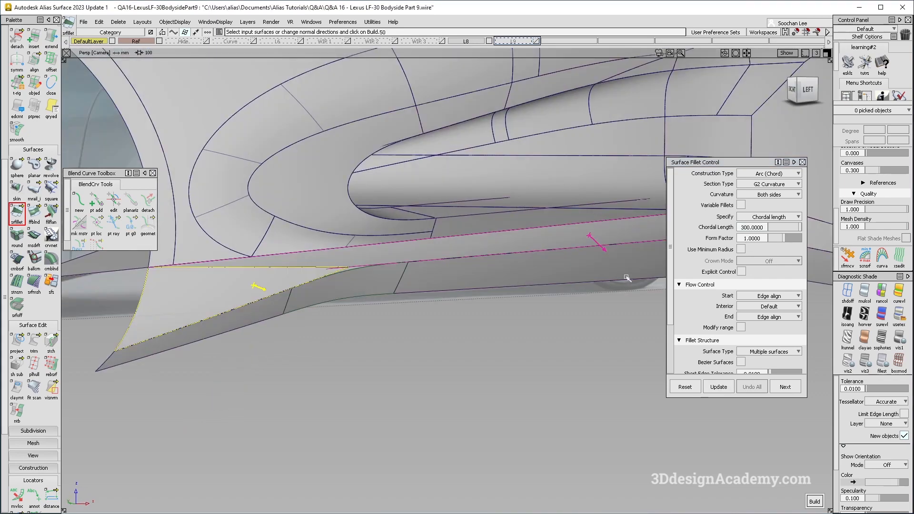
click(755, 227)
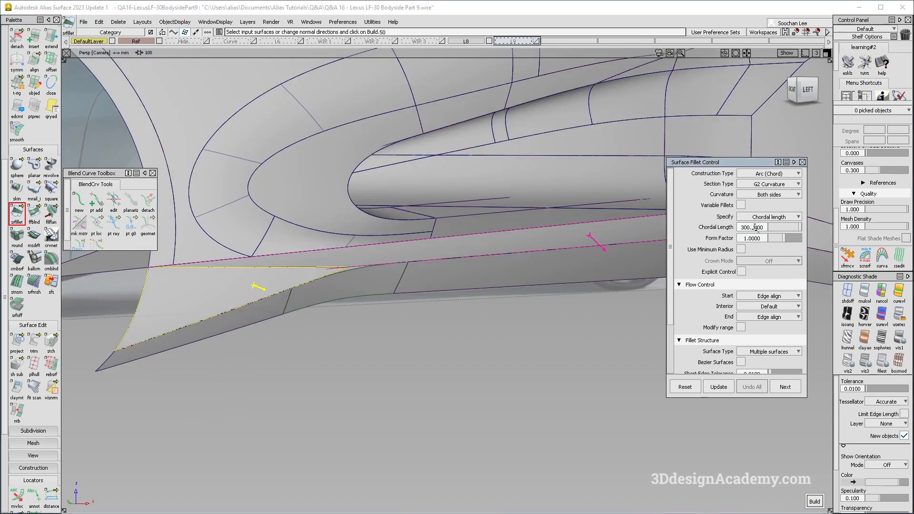
key(Return)
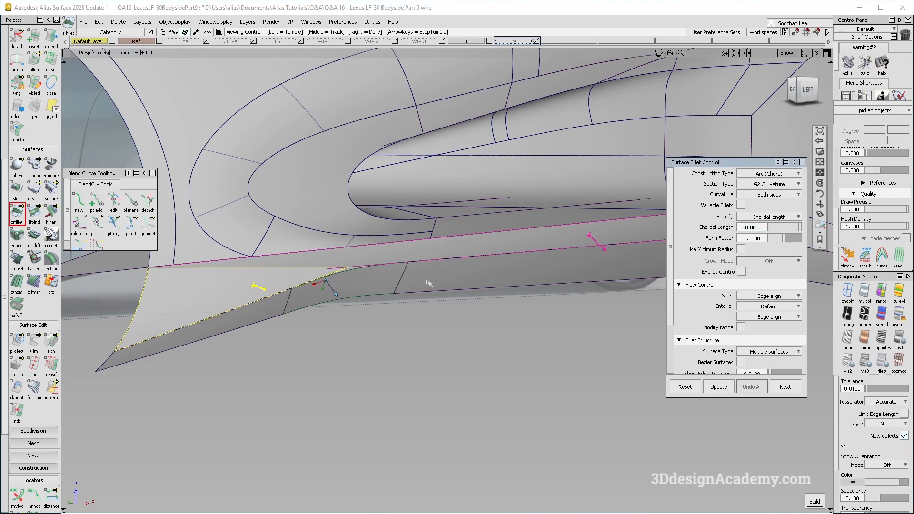
alt+shift+drag(421, 261, 520, 262)
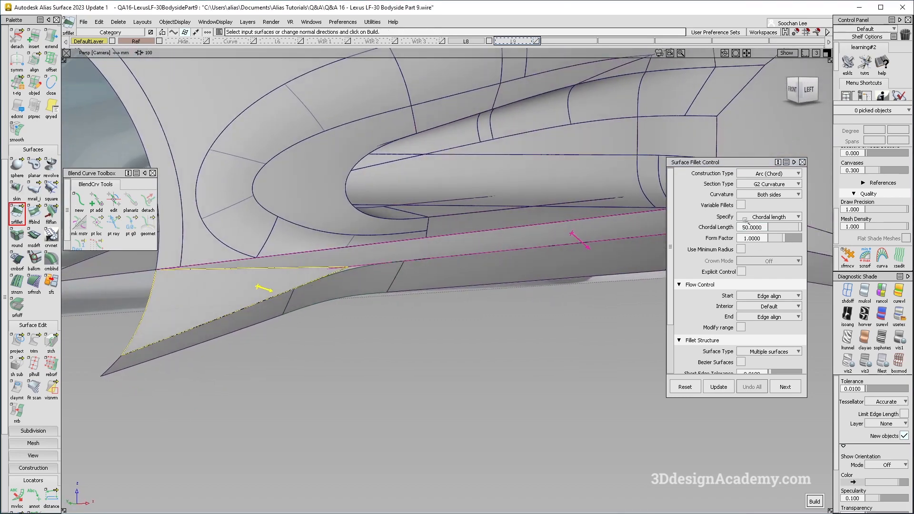
click(762, 227)
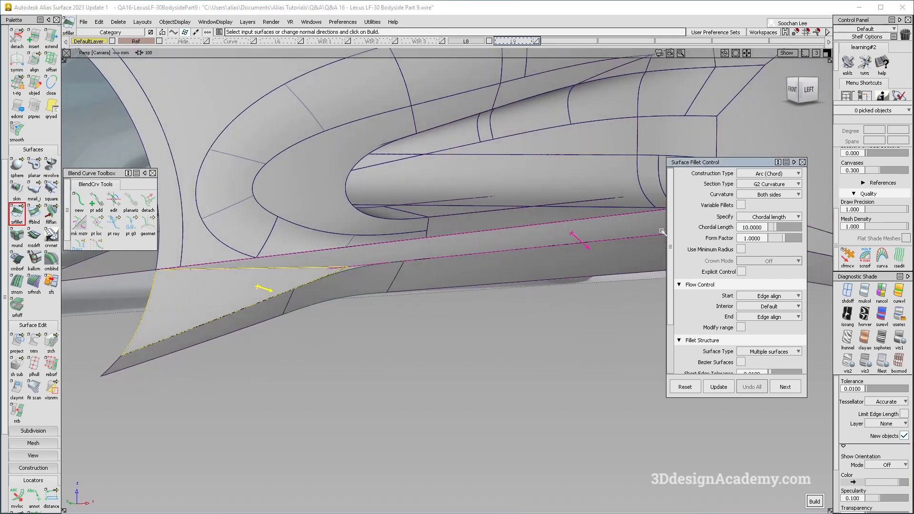
click(809, 497)
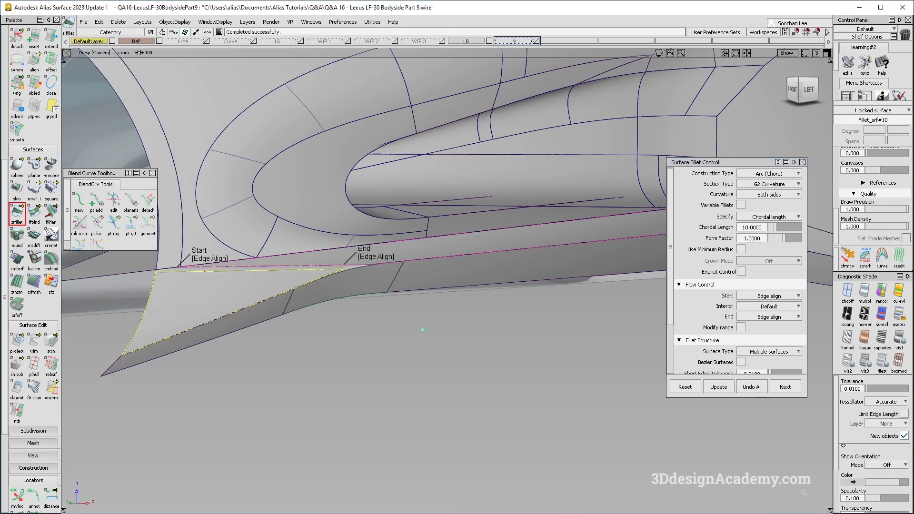
Set the upper sill fillet's start flow to Default, its end flow to Edge Align and its chordal length to 30
alt+shift+drag(595, 395, 460, 335)
click(378, 257)
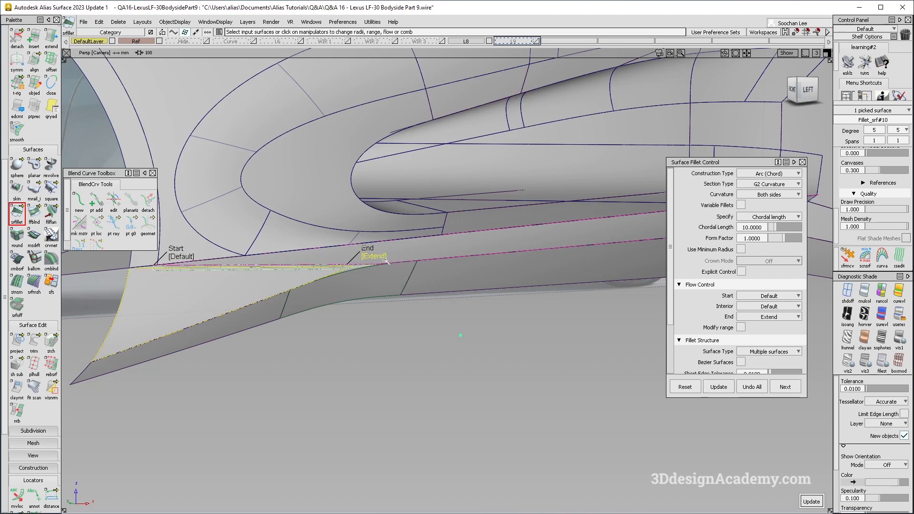
alt+shift+drag(439, 282, 450, 281)
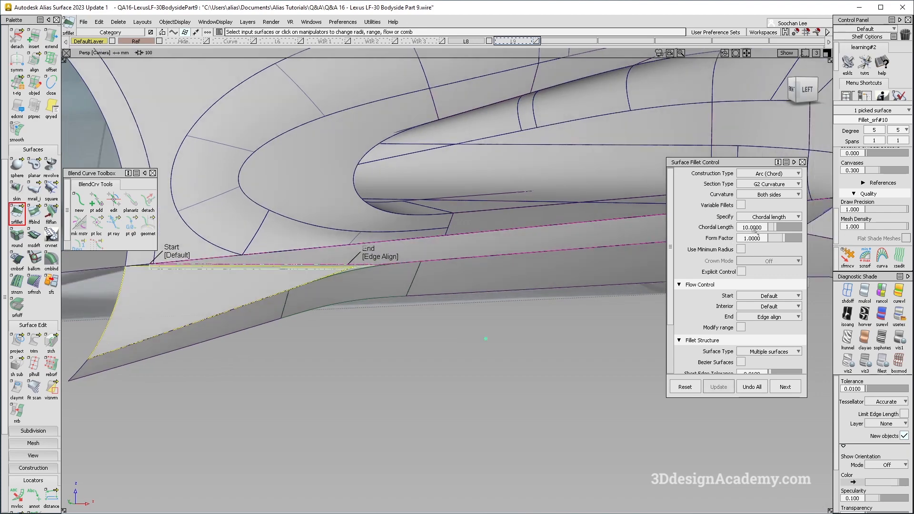
key(Return)
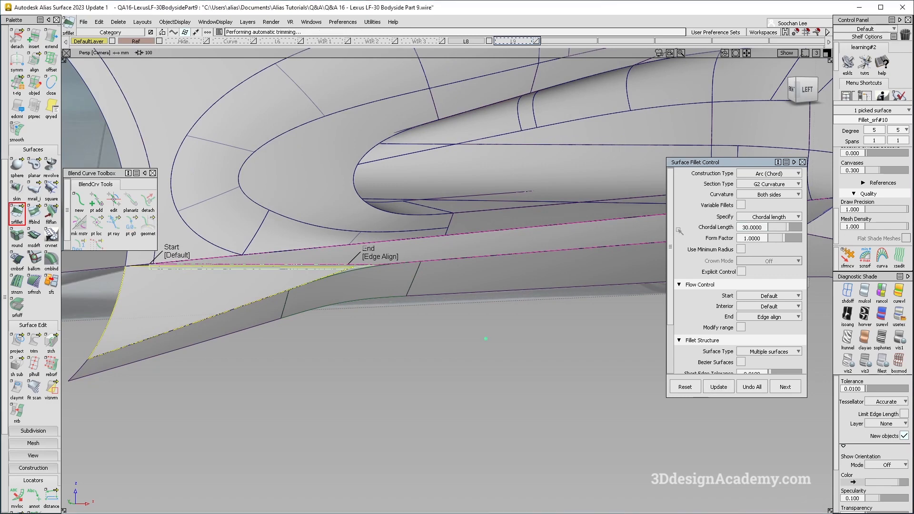
Set the upper sill fillet's chordal length to 50 and inspect its shape around the triangular surface
alt+shift+drag(388, 271, 413, 266)
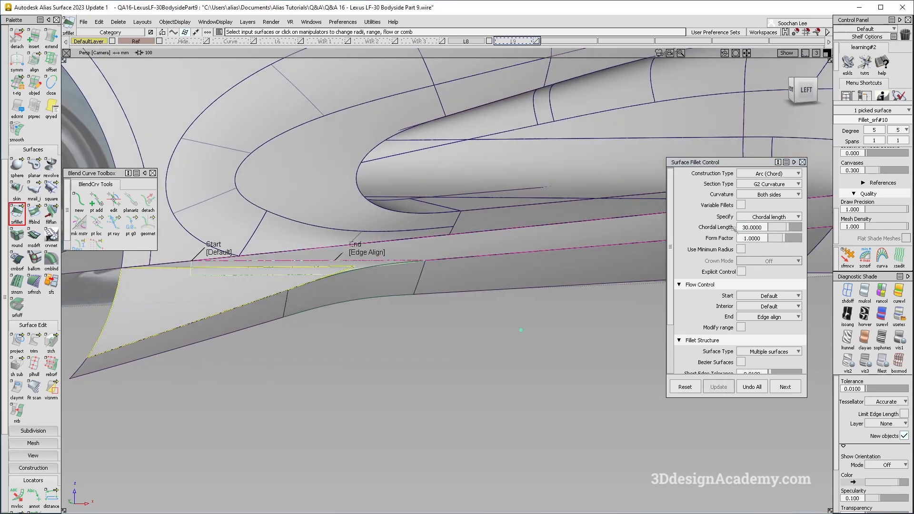
click(764, 228)
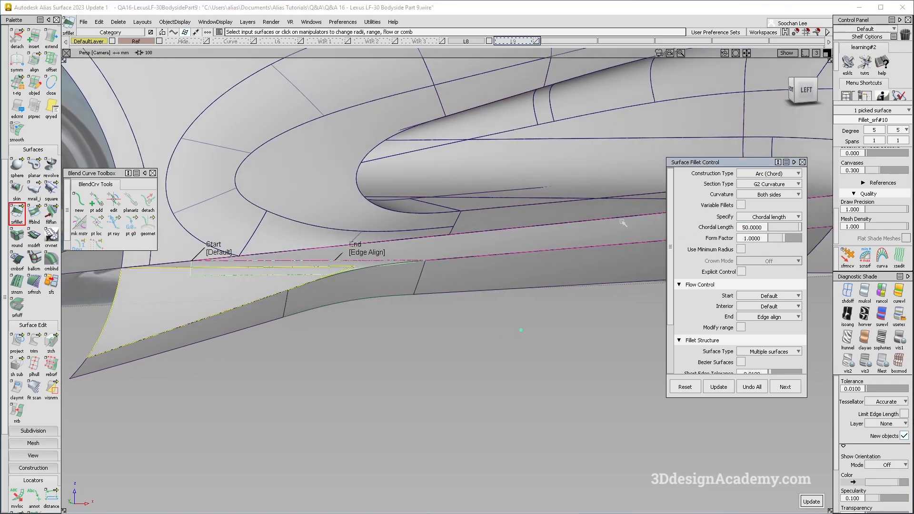
alt+shift+drag(443, 267, 423, 277)
alt+shift+drag(376, 295, 346, 283)
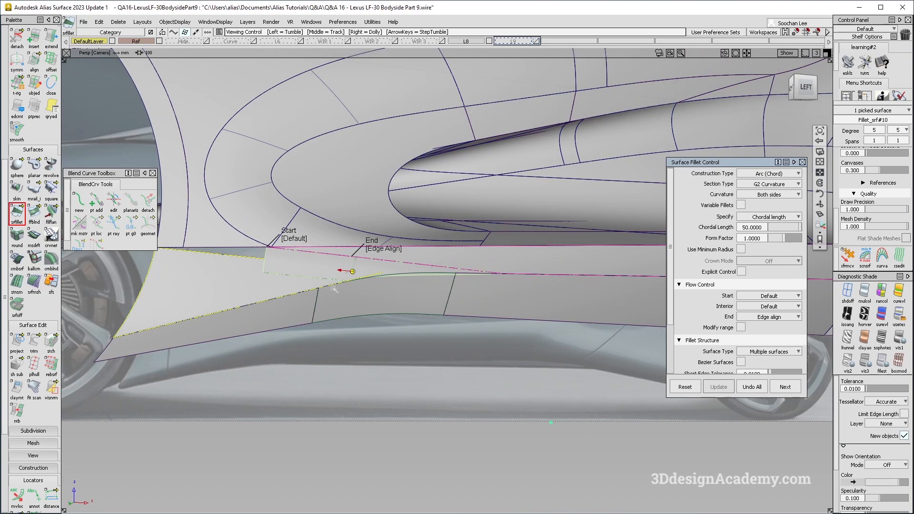
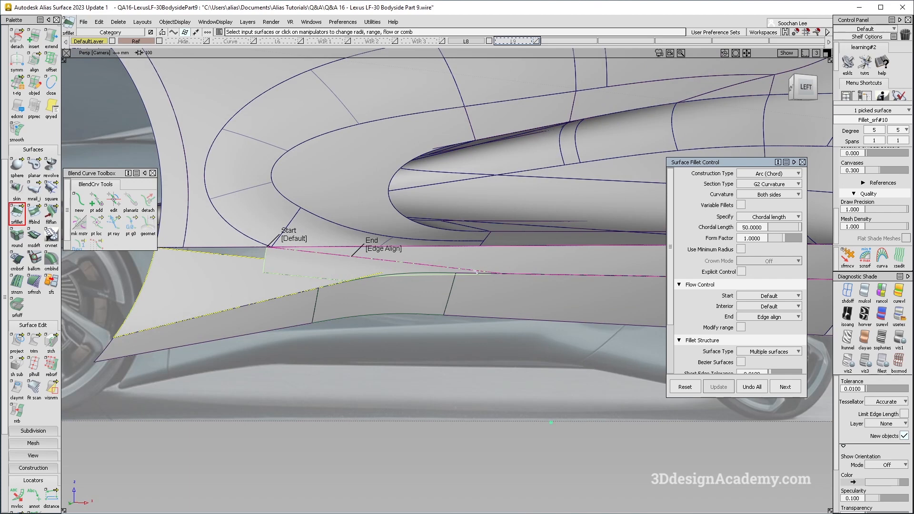
alt+shift+drag(318, 291, 227, 263)
alt+shift+drag(300, 276, 327, 370)
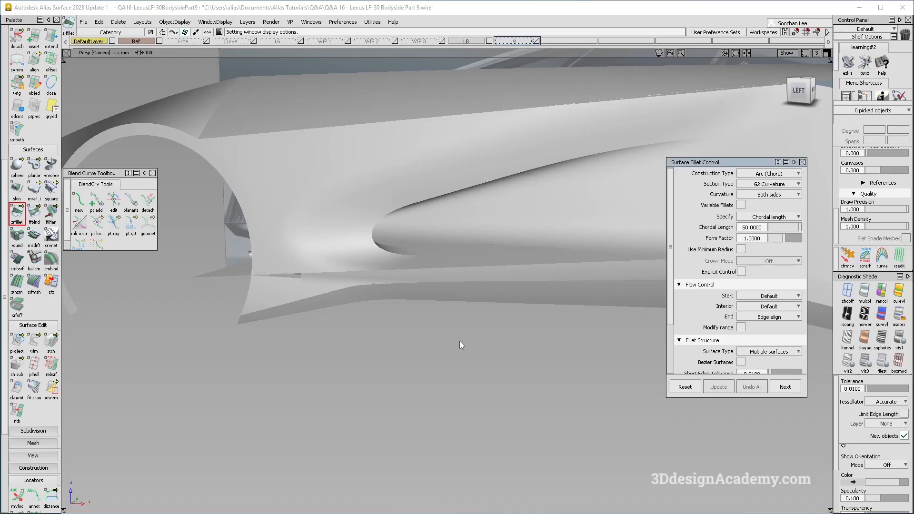
Undo the whole fillet between the triangular front surface and the long surface above the sill
alt+shift+drag(461, 343, 471, 268)
click(369, 256)
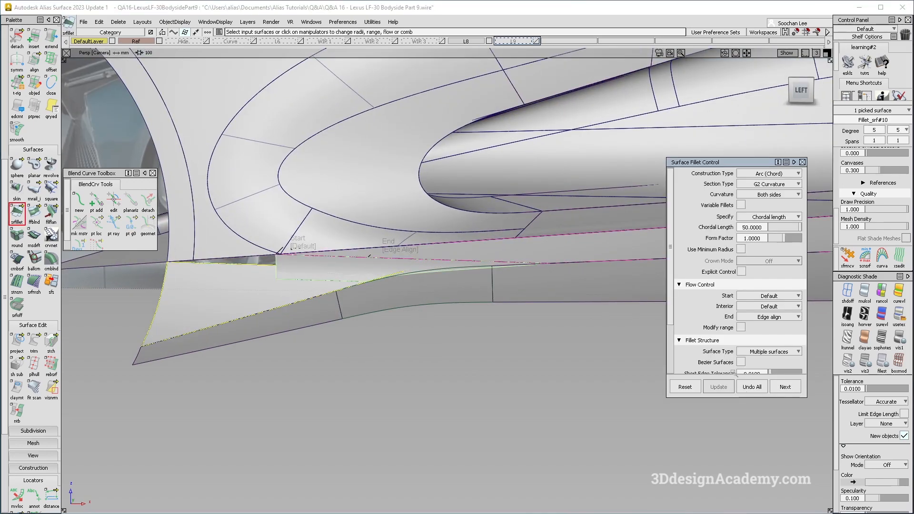
click(752, 387)
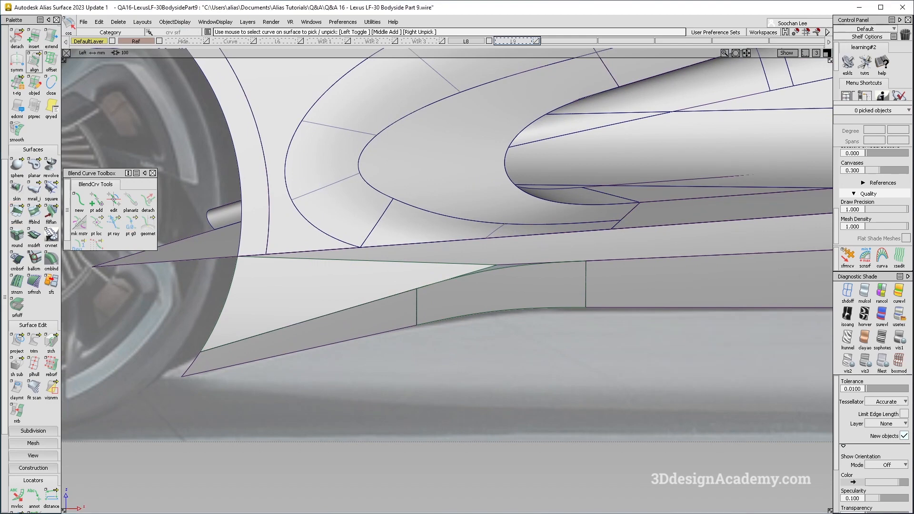
Draw a degree 3 edit-point curve in the left view, starting at the triangular surface's upper front corner
scroll(21, 102, up, 3)
scroll(22, 101, up, 2)
click(237, 256)
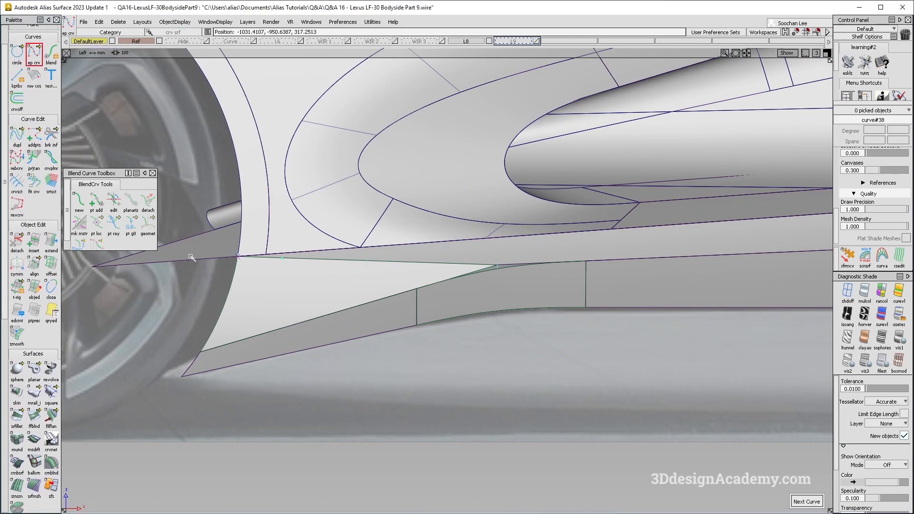
Move the new curve rearward and slightly up, and scale it longer so it extends past both ends of the triangular surface's upper edge
ctrl+shift+drag(337, 202, 452, 309)
ctrl+shift+middle_drag(452, 308, 450, 214)
drag(508, 356, 531, 346)
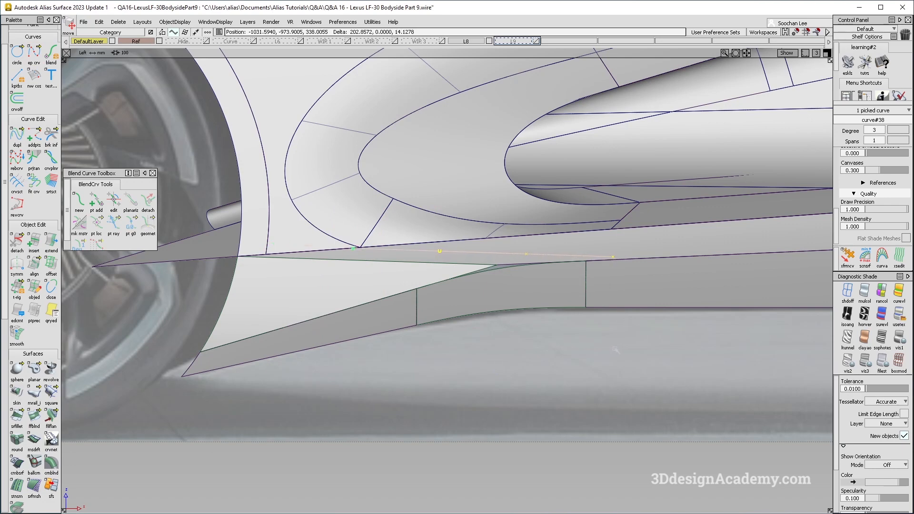
ctrl+shift+middle_drag(483, 359, 504, 355)
drag(490, 356, 505, 356)
Paste a copy of the construction curve and place it forward and below the original, across the triangular surface
key(ctrl+v)
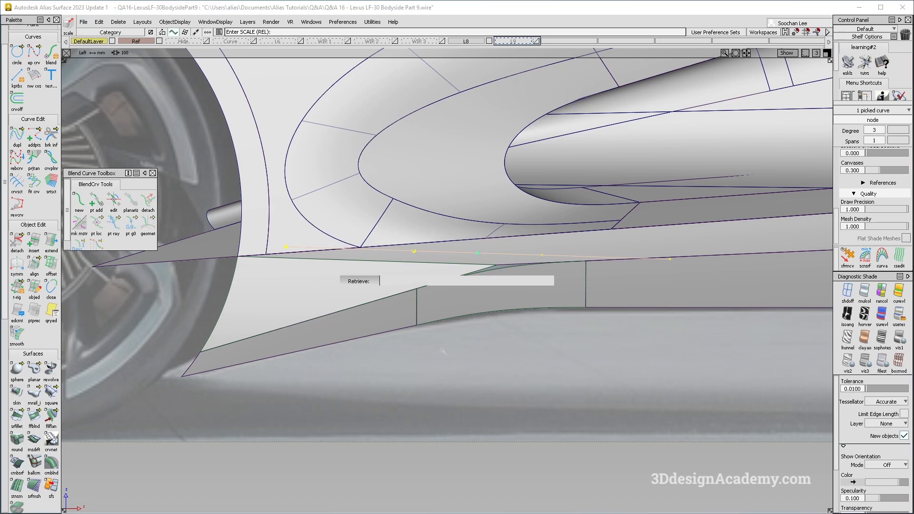
drag(480, 330, 421, 362)
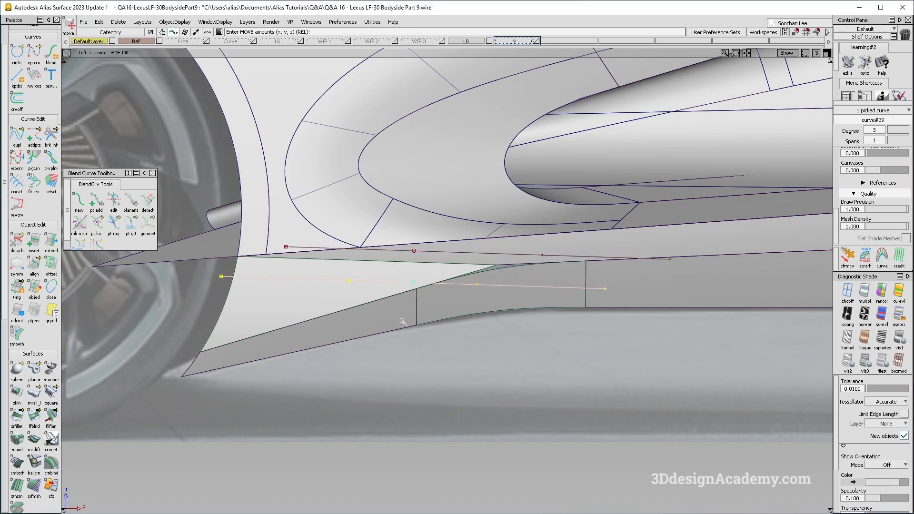
click(477, 253)
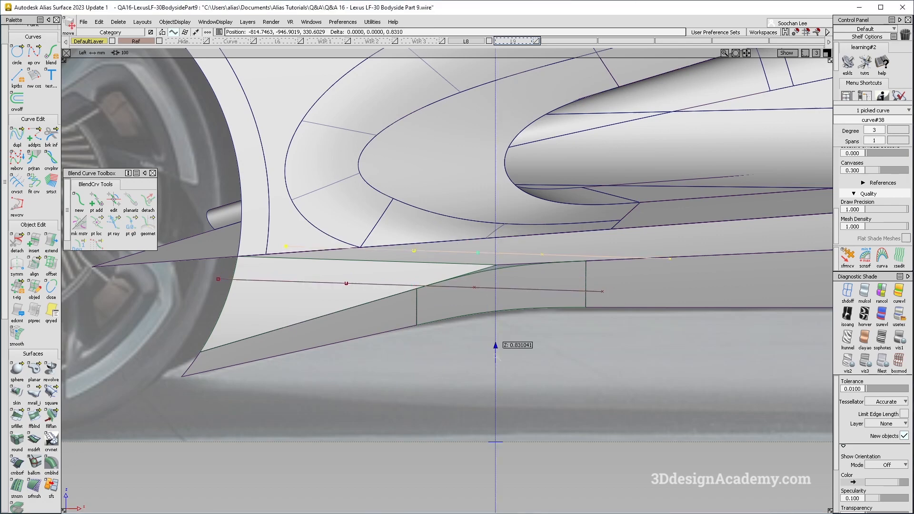
ctrl+shift+drag(336, 194, 335, 115)
Stretch the upper construction curve, lowering its rear end slightly and raising its front end
drag(34, 137, 59, 137)
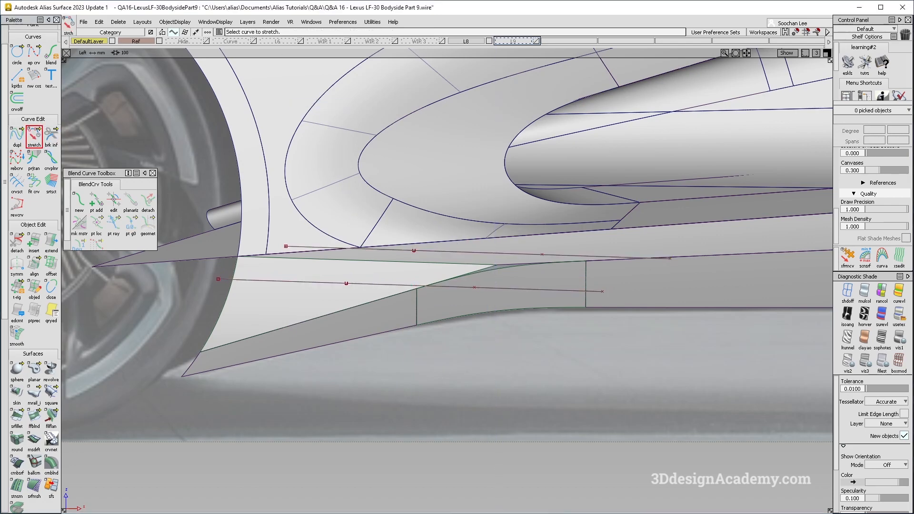
click(635, 259)
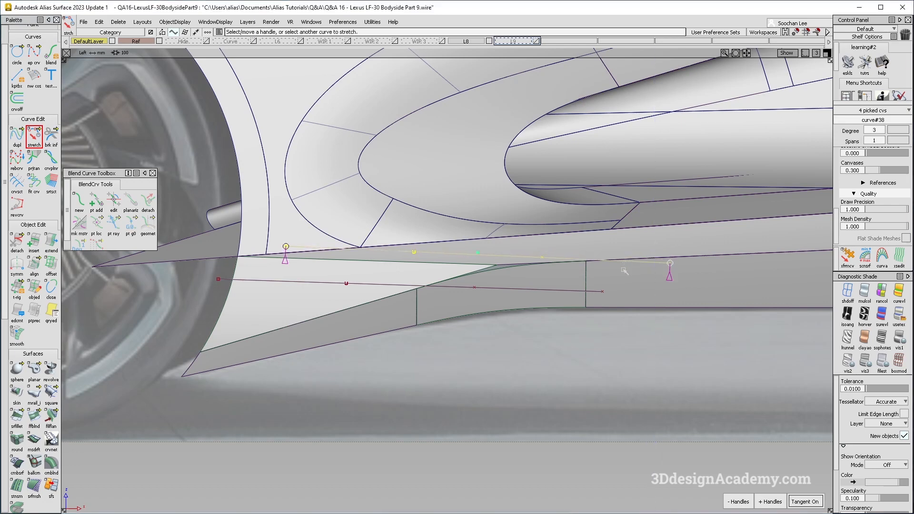
ctrl+shift+drag(366, 287, 380, 236)
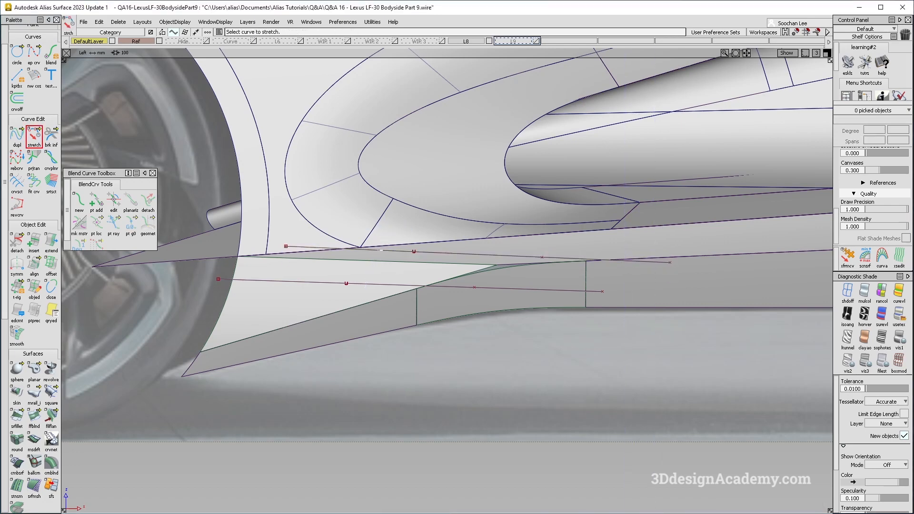
click(389, 251)
right_drag(390, 235, 392, 231)
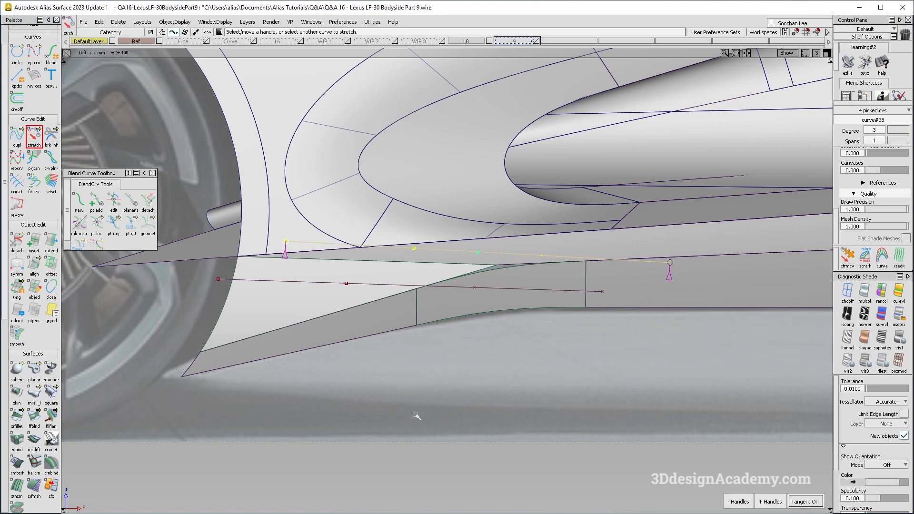
Stretch the lower construction curve, moving its front end slightly down and its rear end slightly up
ctrl+shift+drag(414, 433, 204, 250)
click(236, 281)
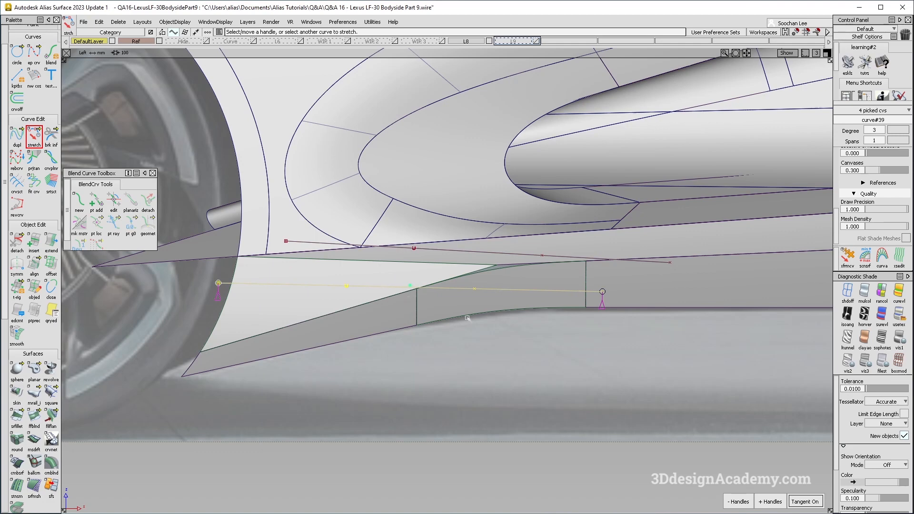
right_drag(467, 318, 468, 309)
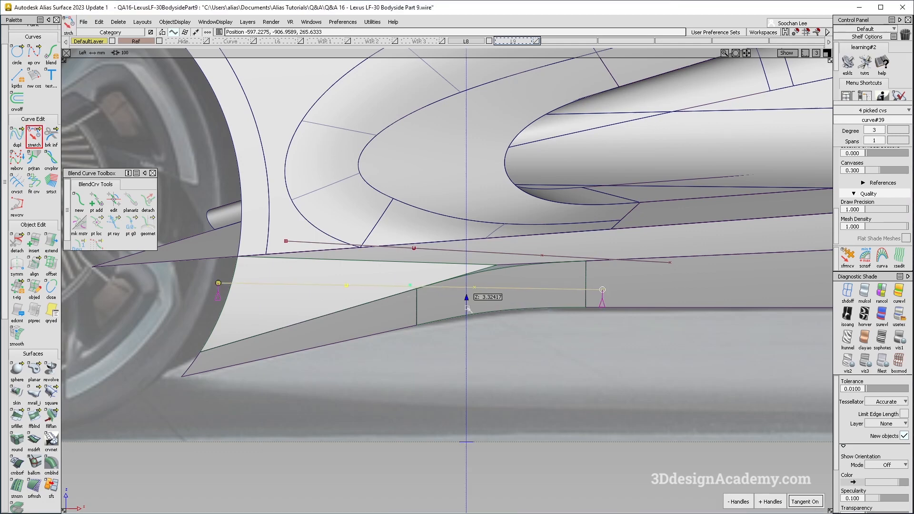
click(367, 321)
Project the upper curve onto the long surface and the lower curve onto the triangular surface along the View vector
scroll(22, 471, down, 3)
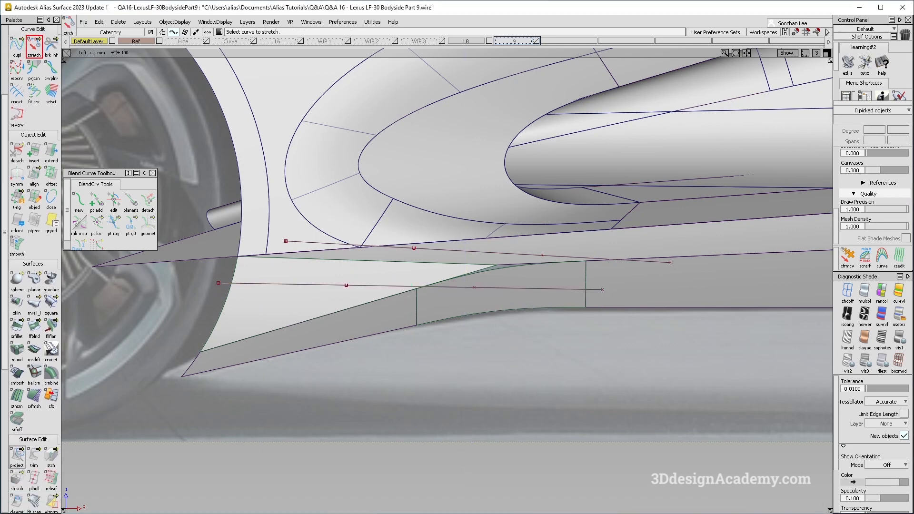
double_click(17, 455)
click(537, 277)
click(532, 259)
click(394, 288)
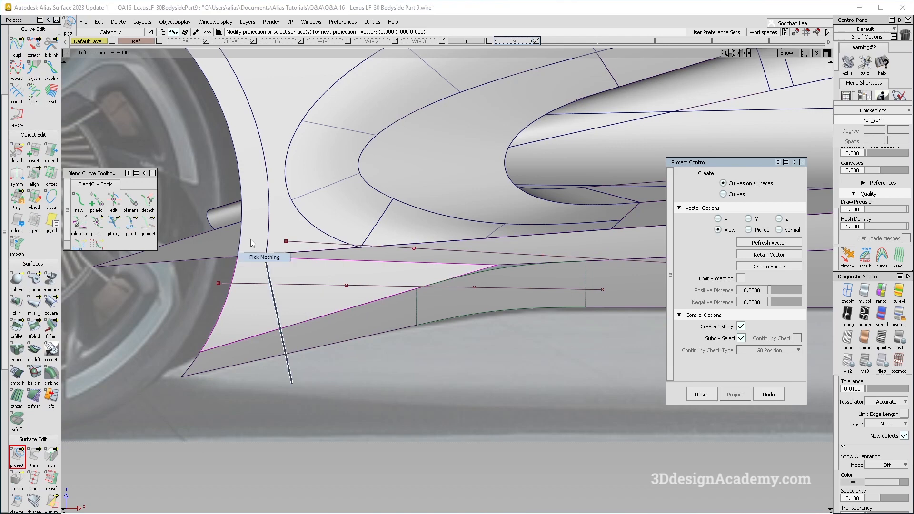
Trim the long and triangular surfaces at the projected curves, keeping the portions outside the gap between them
click(33, 455)
mouse_move(314, 264)
alt+shift+mouse_down()
mouse_move(267, 272)
mouse_move(261, 255)
alt+shift+mouse_up()
click(243, 302)
key(space)
click(469, 258)
key(space)
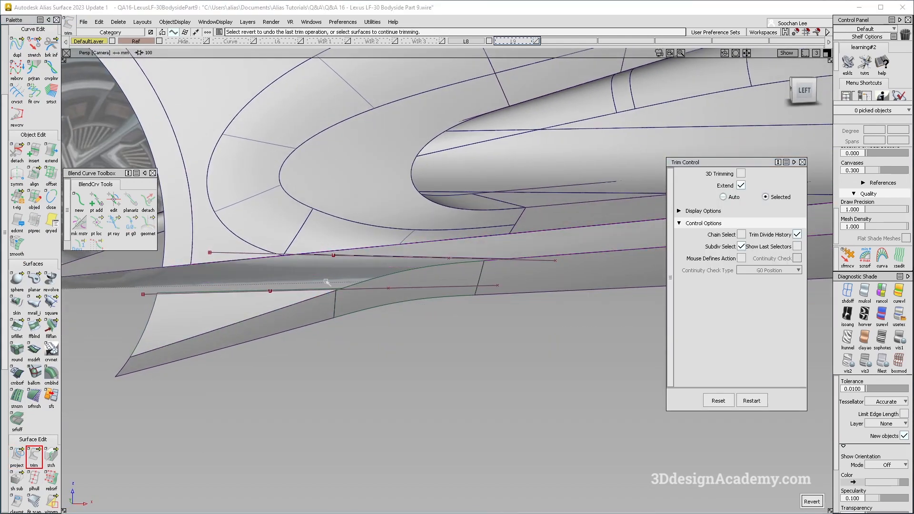
alt+shift+right_drag(327, 281, 314, 267)
click(34, 455)
Try a freeform blend between the two trimmed edges with Edge Align at both ends, and delete it
click(35, 335)
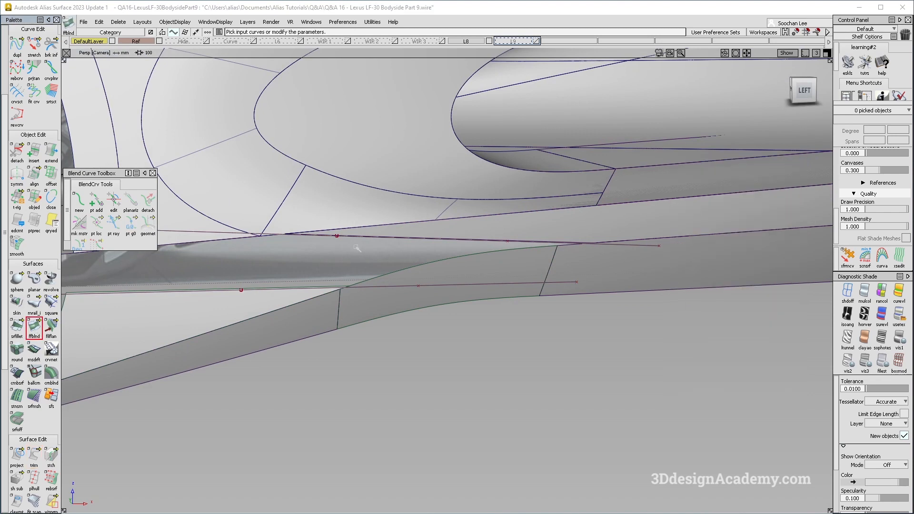
click(371, 247)
click(371, 246)
click(321, 289)
click(333, 287)
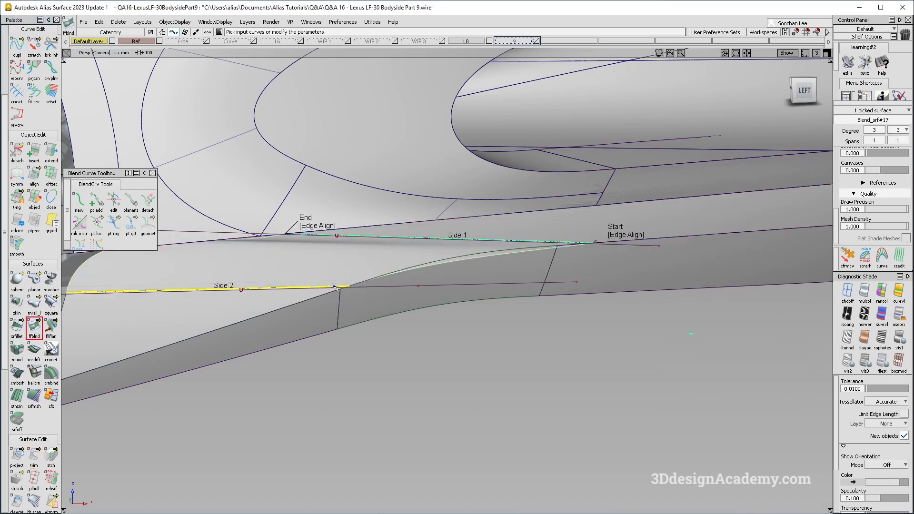
alt+shift+drag(257, 271, 329, 281)
alt+shift+drag(583, 270, 485, 349)
key(Delete)
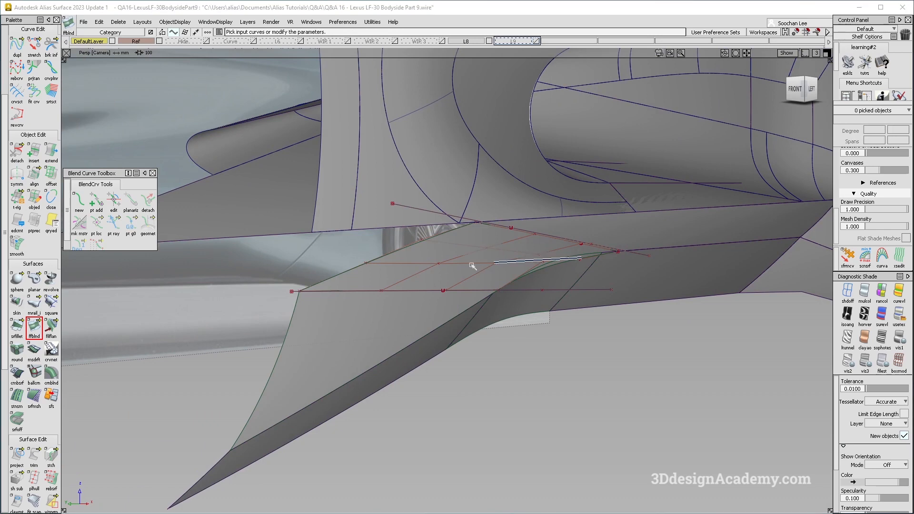
alt+shift+drag(518, 278, 381, 258)
Create a freeform blend from the long surface's trimmed edge to the triangular surface's trimmed edge
click(41, 338)
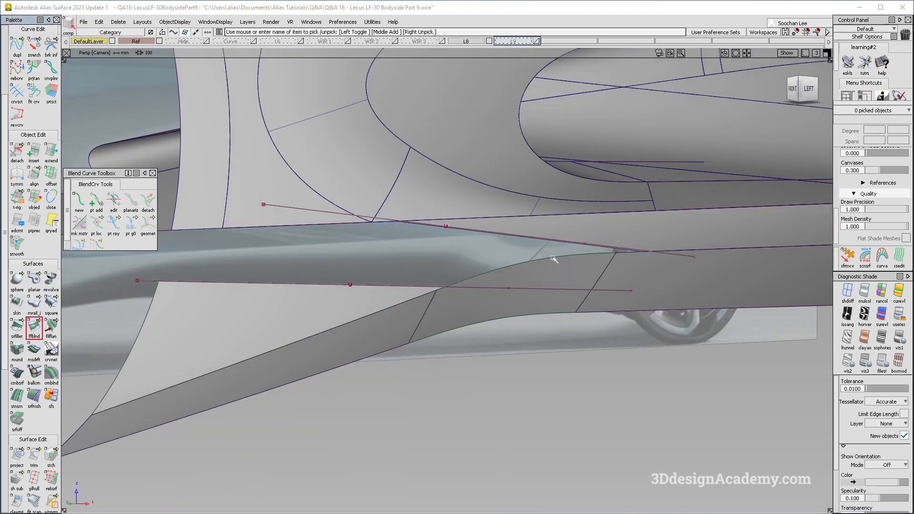
click(497, 238)
click(423, 286)
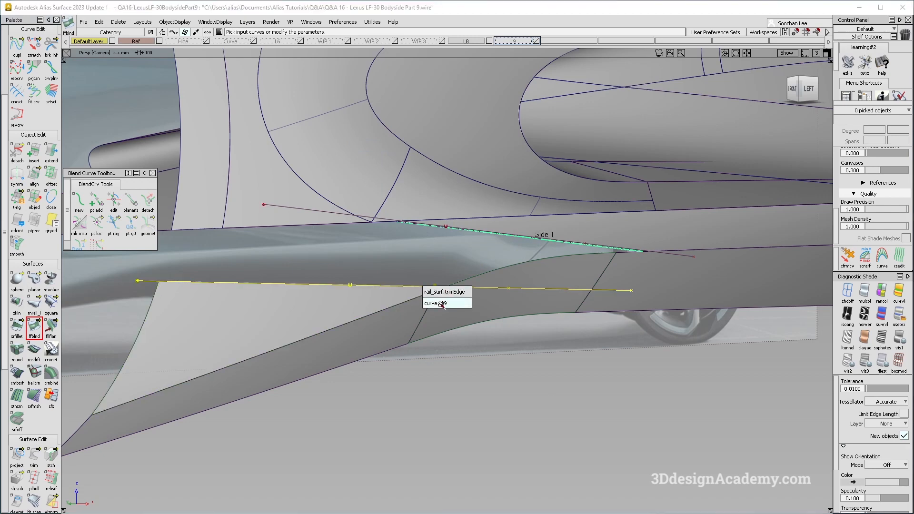
alt+shift+drag(442, 292, 404, 276)
click(429, 237)
ctrl+shift+right_drag(371, 260, 427, 319)
alt+shift+drag(427, 324, 452, 285)
Set both sides of the upper blend to G2 Curvature and its end flow to Connect Ends
click(449, 280)
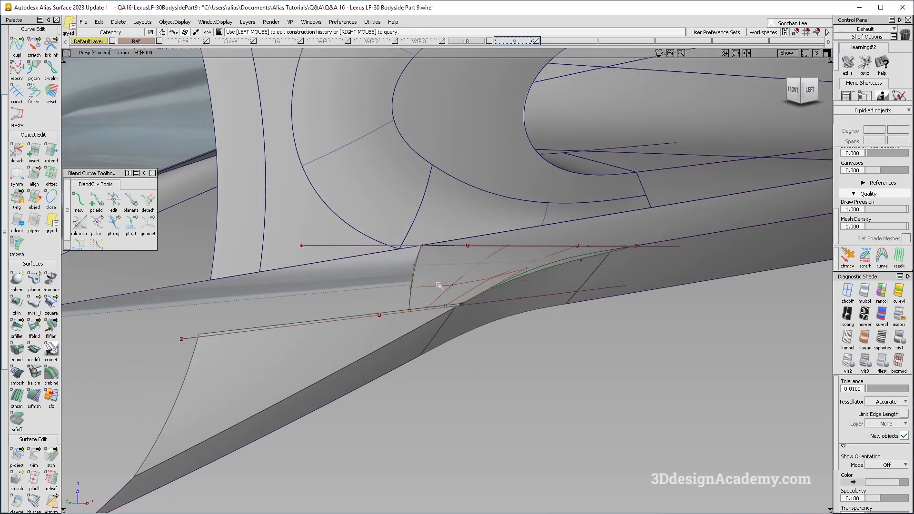
click(781, 174)
click(769, 205)
click(768, 186)
click(769, 217)
mouse_move(424, 286)
alt+shift+mouse_down()
mouse_move(539, 277)
mouse_move(409, 283)
alt+shift+mouse_up()
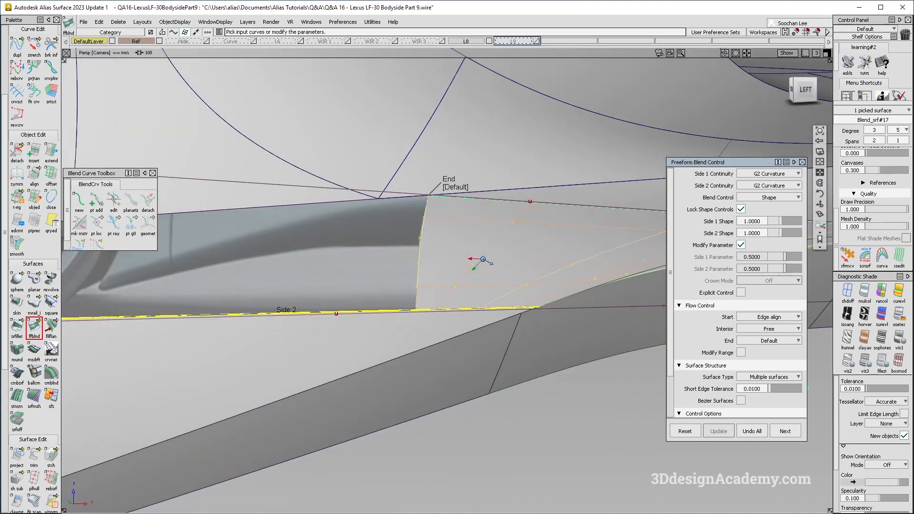
alt+shift+right_drag(409, 283, 376, 283)
click(477, 208)
click(477, 208)
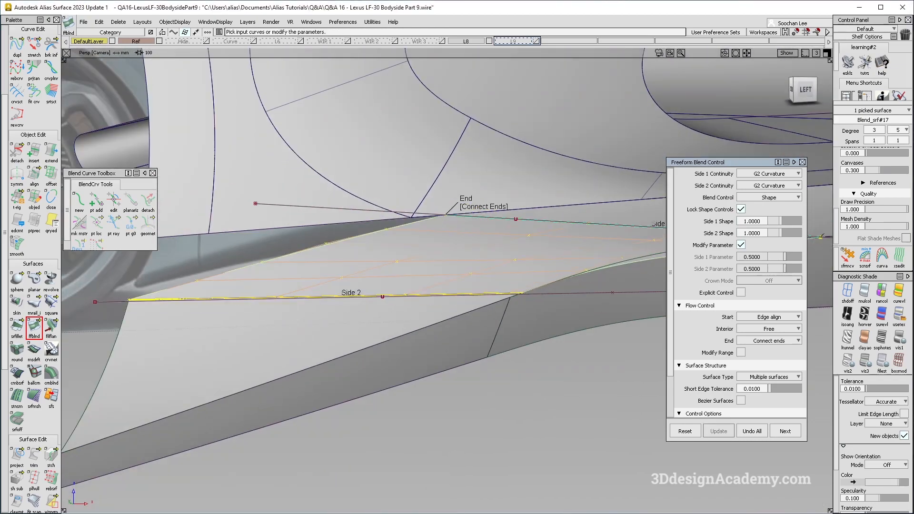
Enable Modify Range on the upper blend and shorten Side 2 to an end value of 0.6173
alt+shift+drag(200, 305, 180, 307)
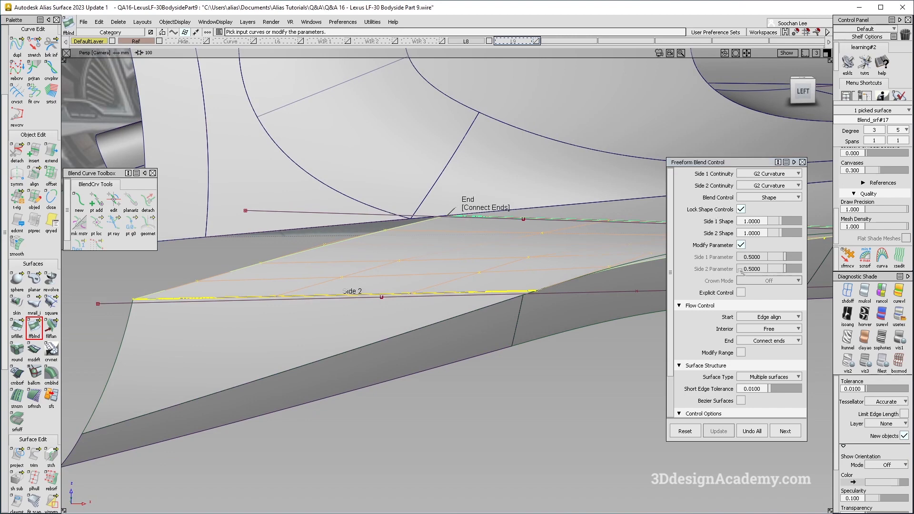
click(741, 353)
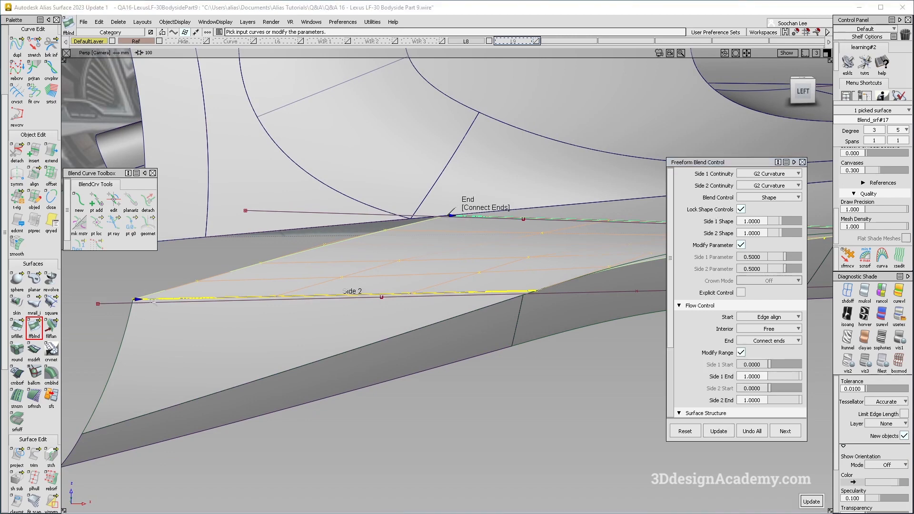
drag(137, 300, 296, 292)
alt+shift+drag(296, 292, 436, 271)
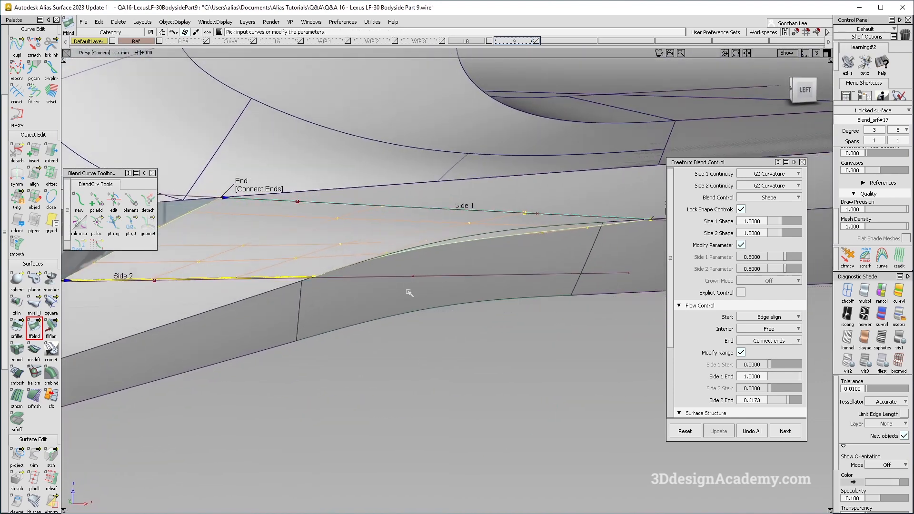
Remove the old fillet between the front strip and the long side surface below the new blend
ctrl+shift+drag(412, 362, 584, 210)
ctrl+shift+middle_drag(641, 273, 517, 281)
click(517, 281)
click(746, 387)
alt+shift+right_drag(469, 260, 502, 253)
ctrl+shift+drag(372, 267, 424, 255)
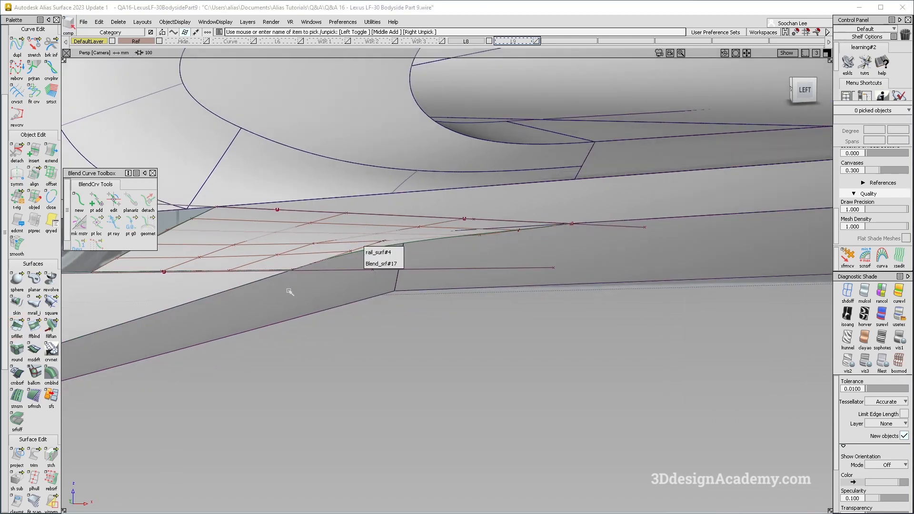
Draw a degree 3 edit-point curve downward from the blend's lower front corner and paste a copy at its rear corner
scroll(33, 76, up, 5)
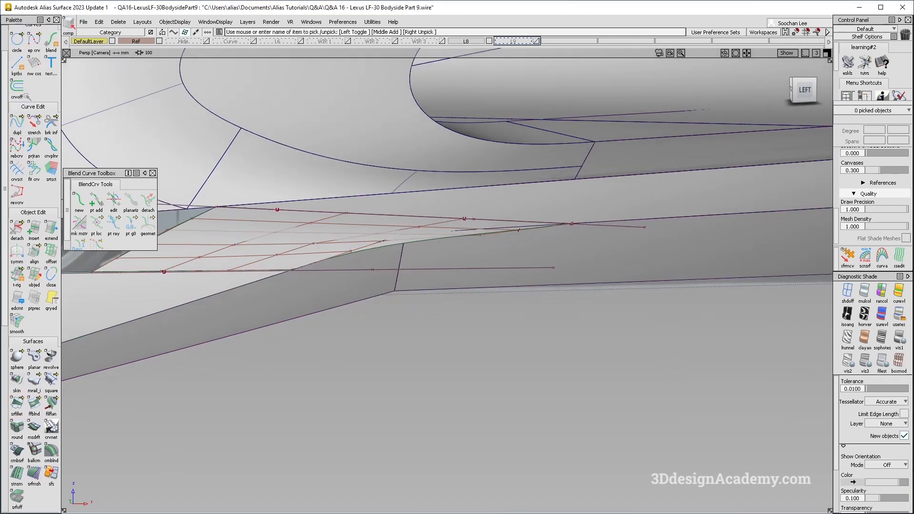
click(402, 258)
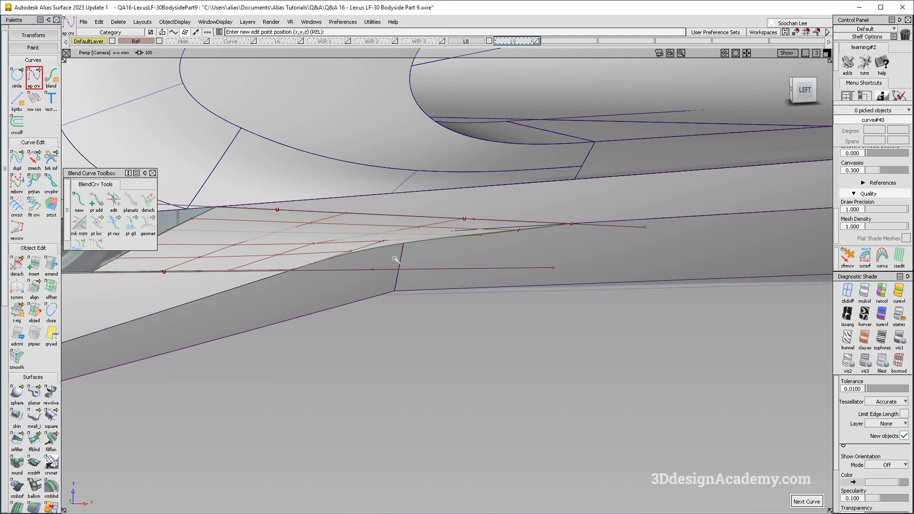
ctrl+shift+middle_drag(385, 322, 296, 285)
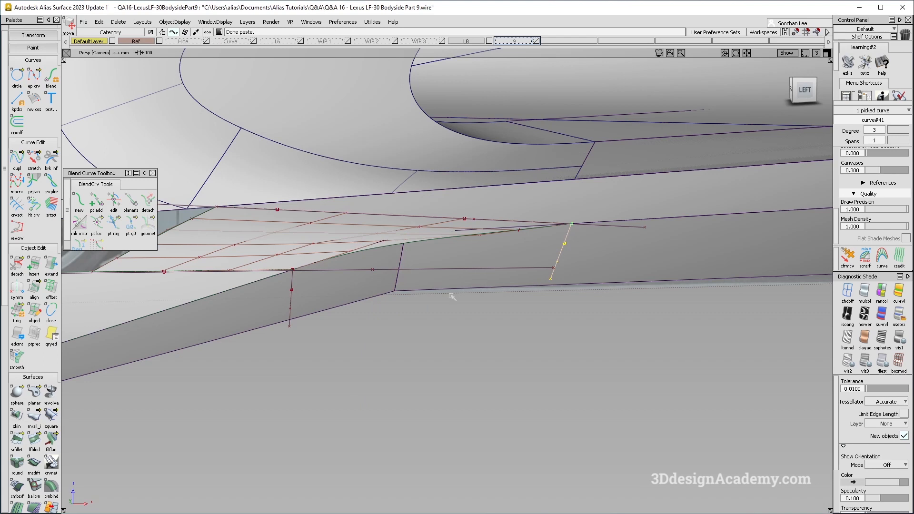
Scale both downward curves longer so they extend past the upper and lower edges of the side surfaces
click(291, 299)
ctrl+shift+middle_drag(310, 303, 370, 361)
ctrl+shift+middle_drag(357, 349, 401, 350)
drag(380, 353, 404, 355)
ctrl+shift+drag(332, 386, 286, 203)
Project the two downward curves onto the front strip and the long side surface, using the Normal vector option
scroll(30, 333, down, 3)
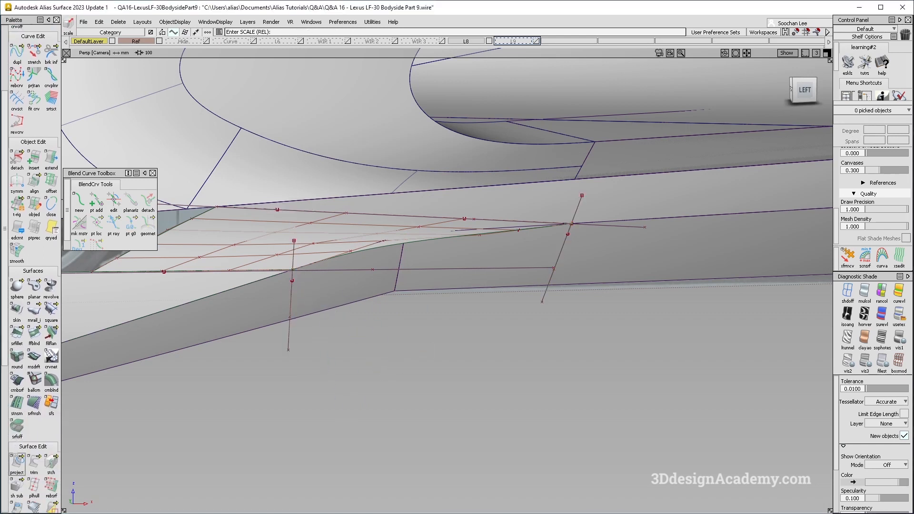
click(17, 467)
click(302, 317)
click(290, 319)
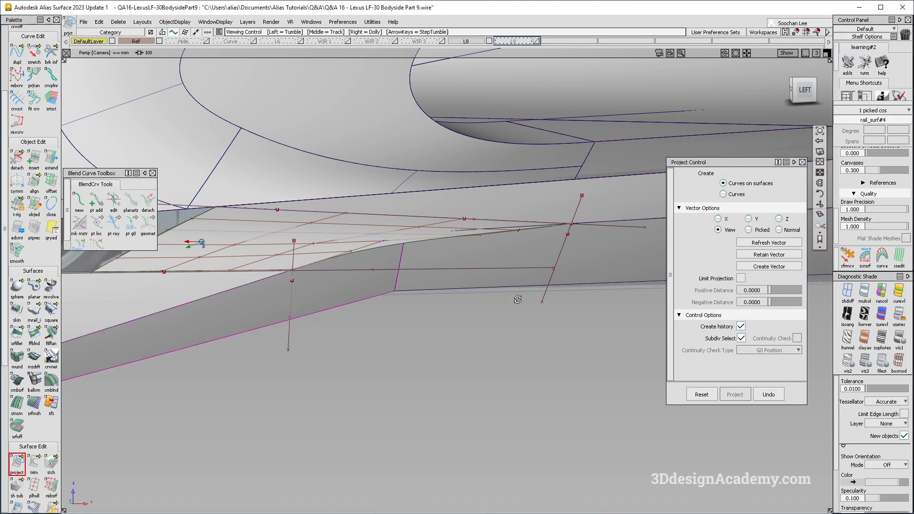
alt+shift+drag(516, 298, 555, 285)
click(788, 233)
click(572, 235)
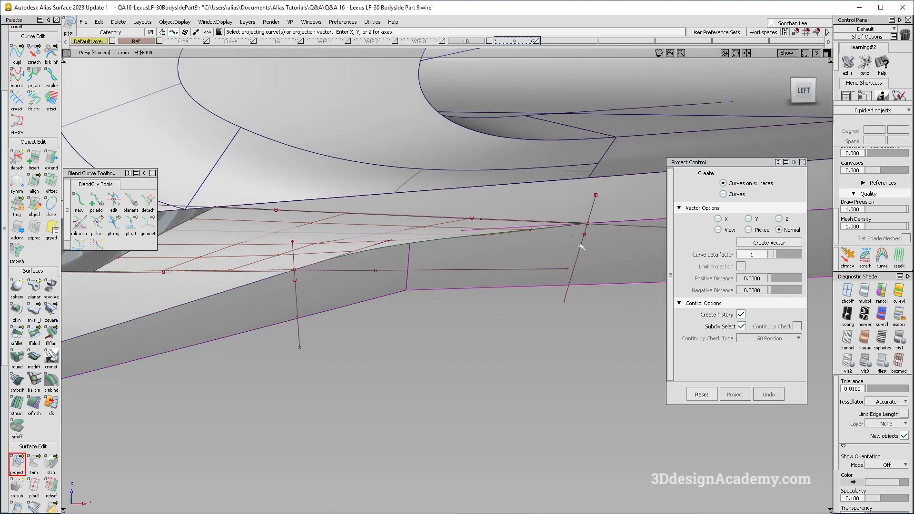
Delete both downward construction curves
ctrl+shift+drag(545, 222, 590, 271)
click(574, 267)
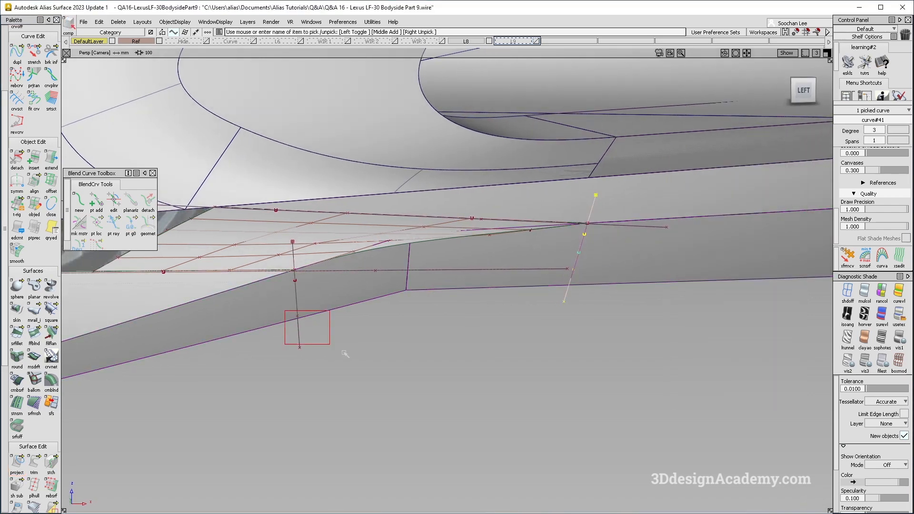
click(292, 316)
key(Delete)
click(410, 310)
Trim the front strip and the long side surface at the projected lines, keeping their outer portions
click(33, 463)
click(213, 336)
click(731, 501)
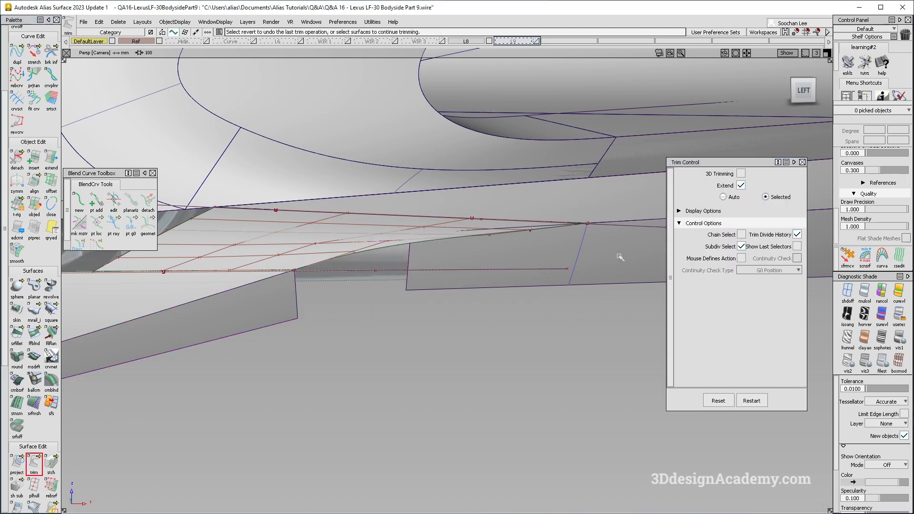
click(619, 257)
key(space)
click(34, 464)
Create a freeform blend with G2 Curvature between the trimmed side surface edges, setting the end flow to Edge Align
click(34, 336)
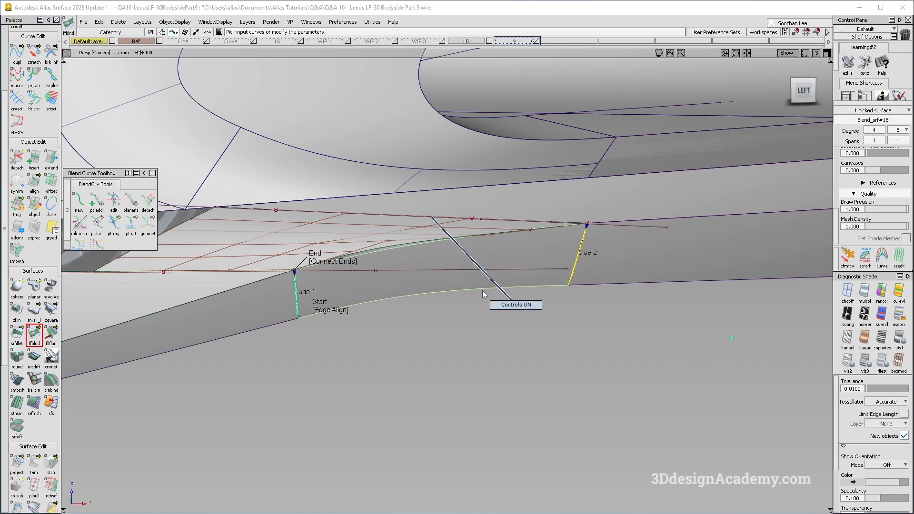
click(570, 257)
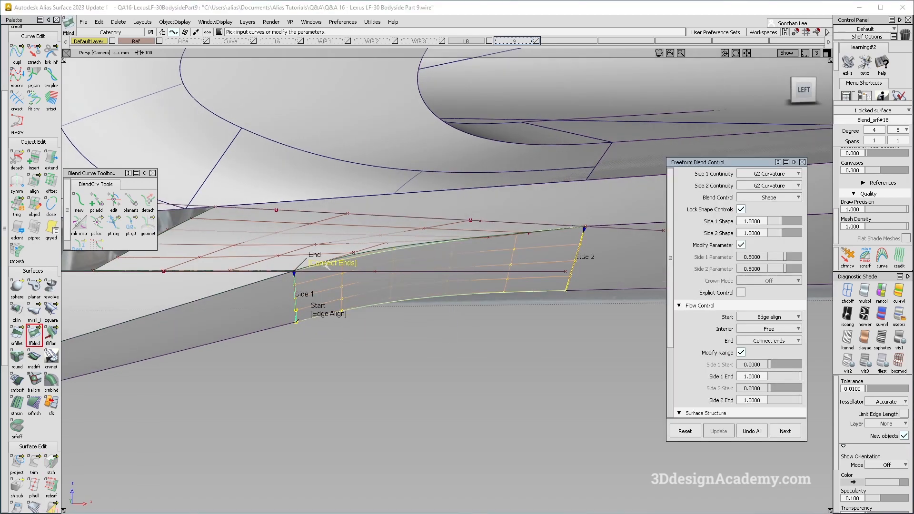
click(324, 264)
alt+shift+drag(457, 307, 466, 310)
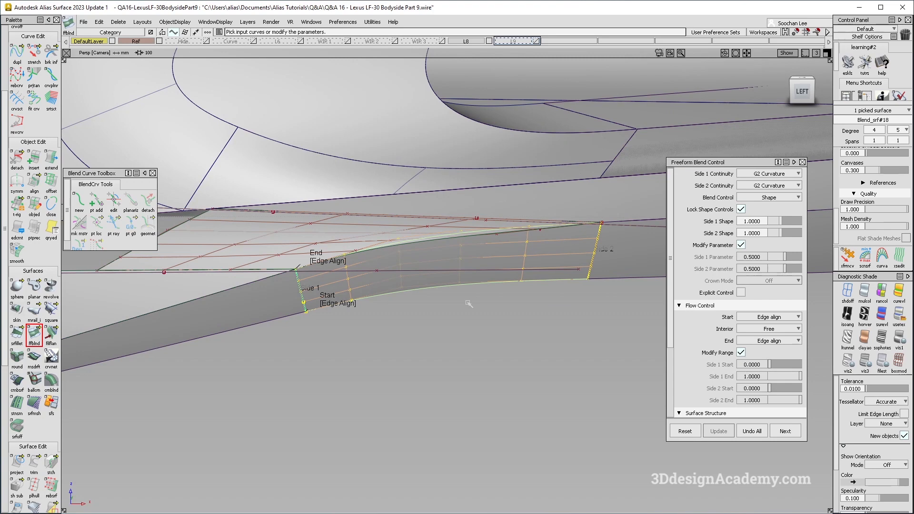
Delete the four-sided surface above the new blend and undo the deletion
mouse_move(449, 249)
alt+shift+mouse_down()
mouse_move(495, 241)
mouse_move(453, 253)
alt+shift+mouse_up()
ctrl+shift+drag(427, 334, 427, 202)
click(353, 302)
alt+shift+drag(353, 301, 322, 308)
key(Delete)
click(411, 309)
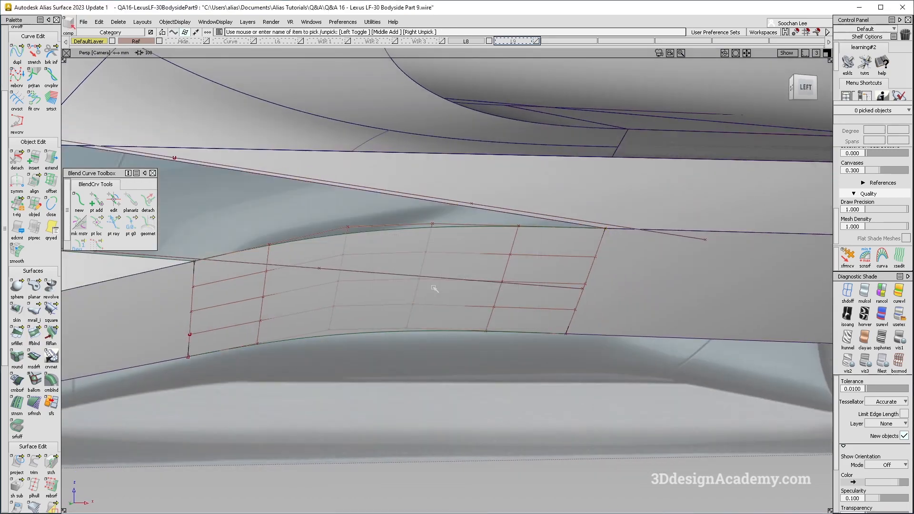
alt+shift+right_drag(433, 288, 493, 238)
alt+shift+drag(493, 239, 428, 273)
alt+shift+right_drag(429, 273, 377, 298)
alt+shift+drag(290, 264, 280, 258)
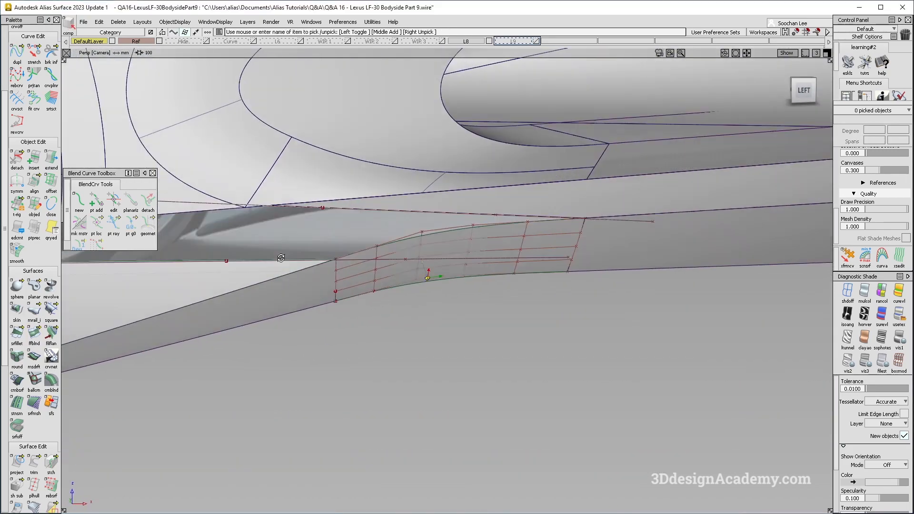
alt+shift+middle_drag(281, 258, 323, 271)
key(ctrl+z)
Duplicate the slanted front edge of the surface above the blend as a curve, and delete that surface
ctrl+shift+drag(225, 323, 184, 167)
click(18, 51)
click(279, 233)
ctrl+shift+drag(342, 342, 363, 239)
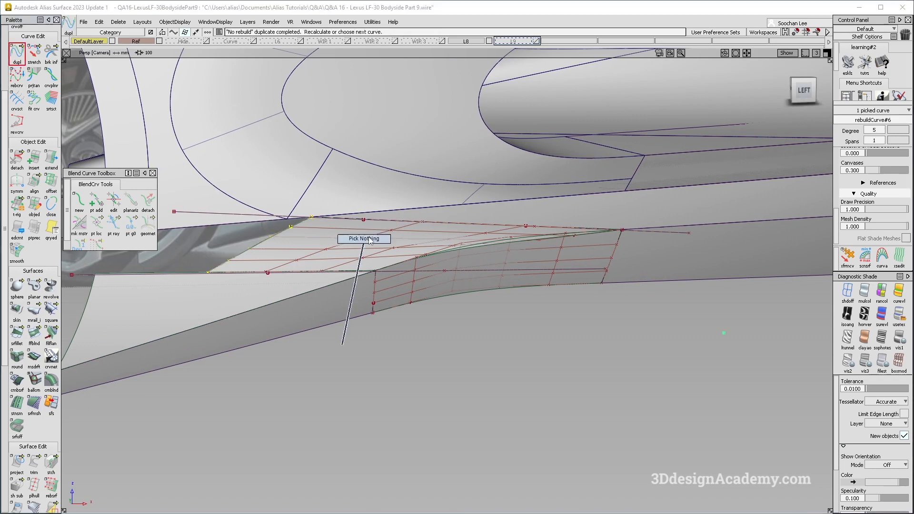
click(394, 248)
key(Delete)
key(Return)
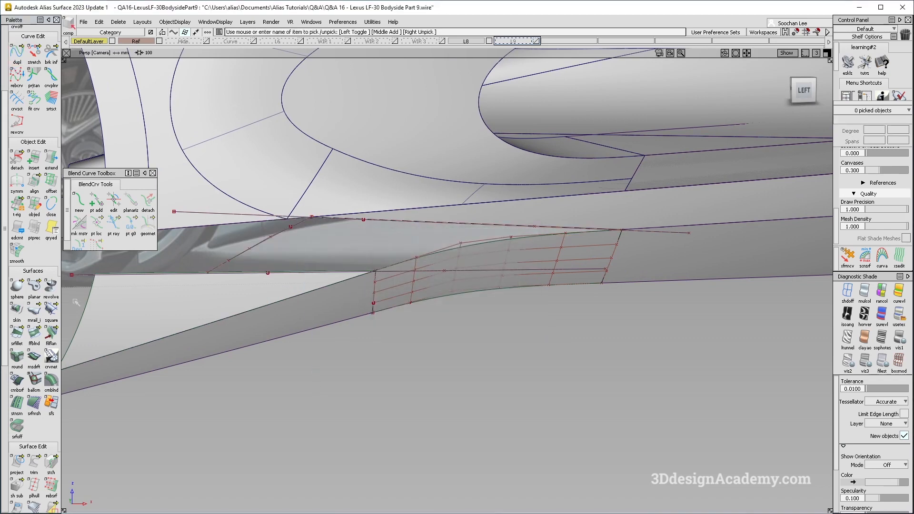
Delete the two long construction curves around the opening above the blend and hide the blend surface's CVs
click(51, 309)
click(298, 273)
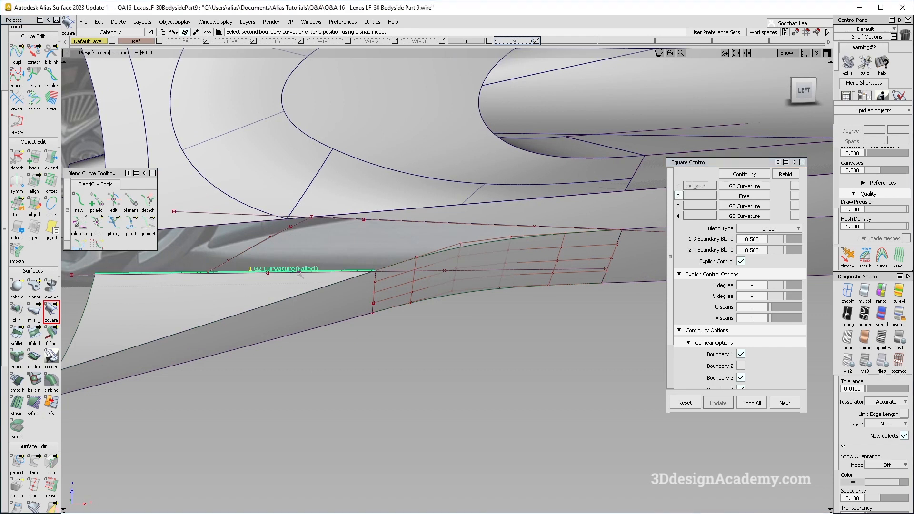
ctrl+shift+drag(400, 221, 400, 173)
click(384, 220)
click(324, 272)
key(Delete)
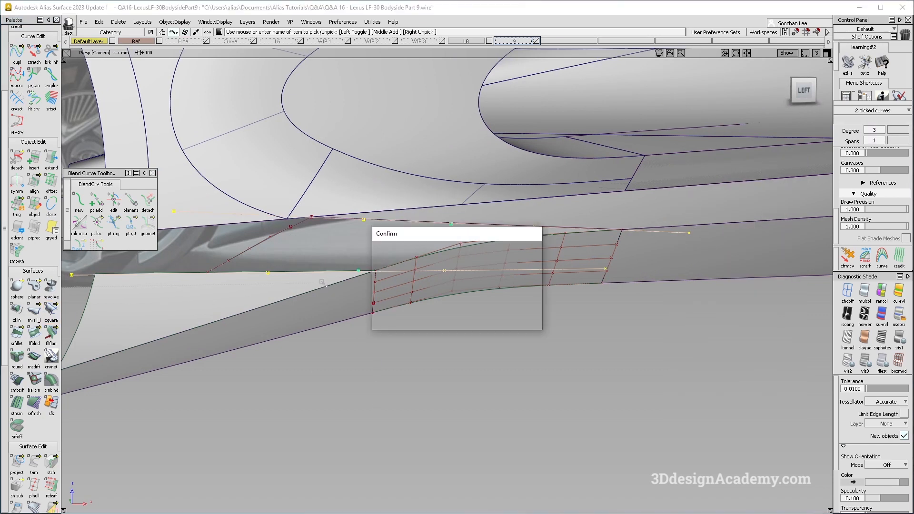
key(Return)
click(475, 275)
click(424, 386)
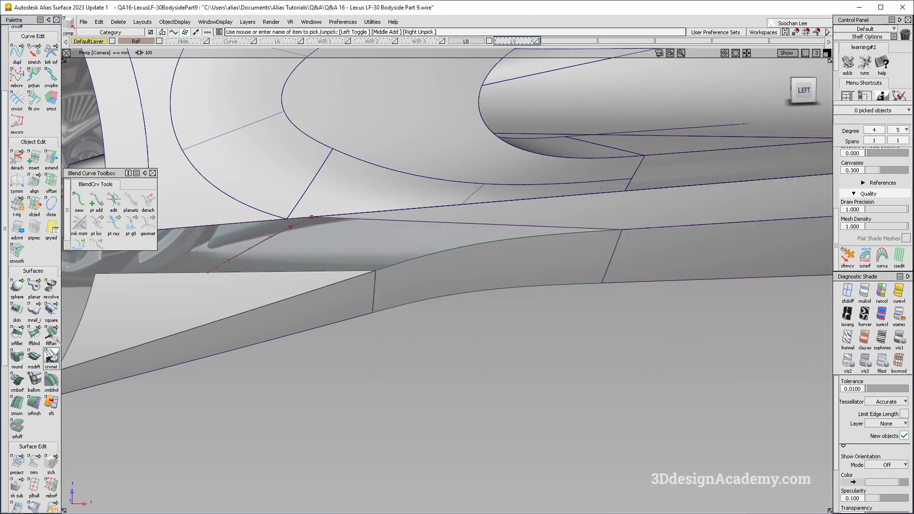
Try to build a Square surface over the opening from its surrounding edges and the duplicated curve, with all Colinear options disabled
click(51, 309)
click(289, 272)
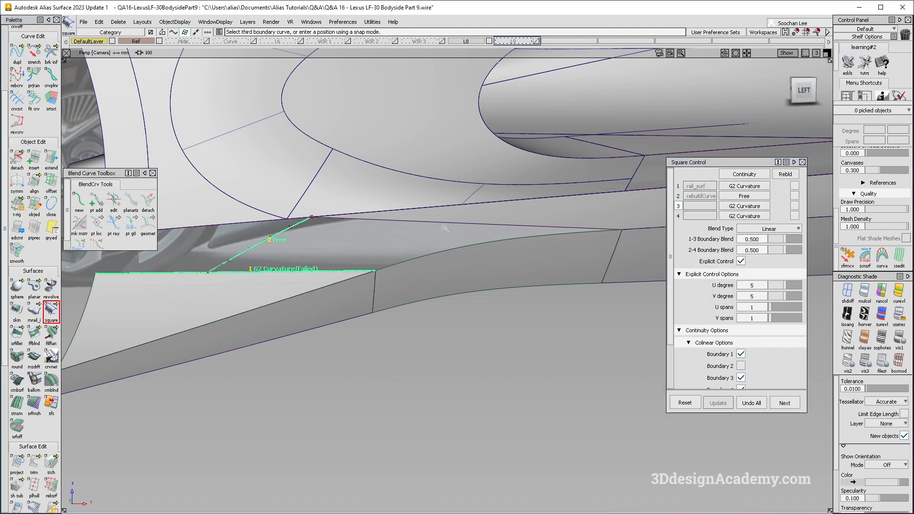
click(741, 354)
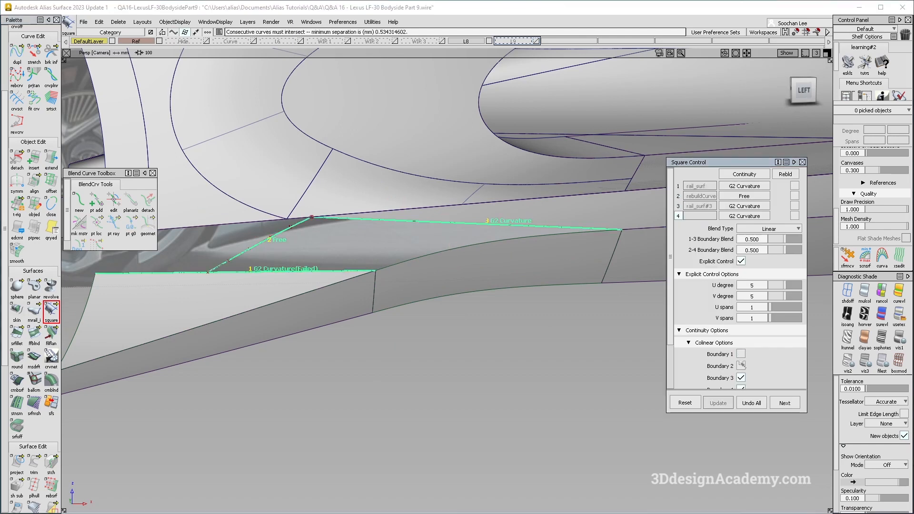
click(740, 377)
scroll(742, 371, down, 2)
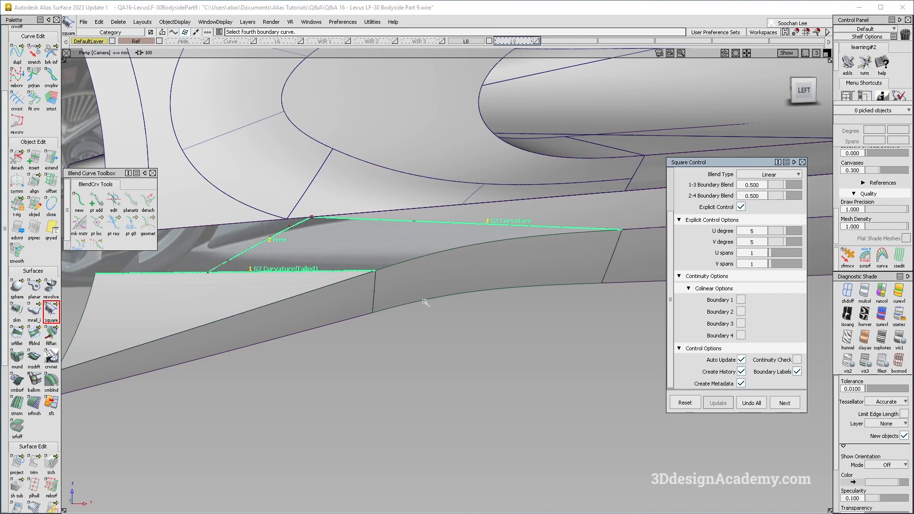
alt+shift+drag(400, 248, 418, 247)
click(445, 256)
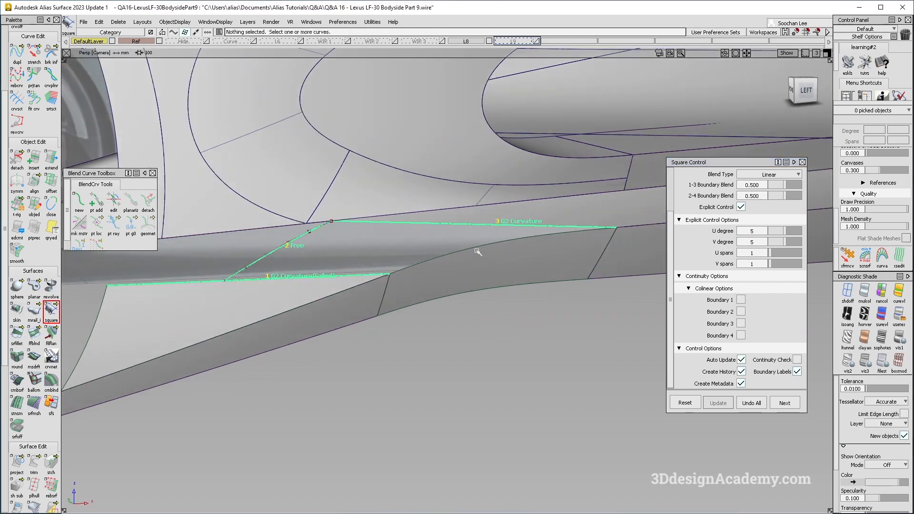
click(479, 247)
Examine the corners where the blend's upper edge meets the neighbouring boundary edges for gaps, and leave the Square tool
alt+shift+drag(605, 241, 621, 236)
alt+shift+middle_drag(621, 236, 336, 315)
alt+shift+drag(336, 314, 344, 314)
alt+shift+right_drag(335, 305, 263, 253)
mouse_move(263, 253)
alt+shift+middle_down()
mouse_move(322, 292)
mouse_move(598, 329)
alt+shift+middle_up()
alt+shift+middle_drag(193, 330, 334, 324)
alt+shift+drag(335, 324, 494, 323)
alt+shift+middle_drag(494, 322, 634, 321)
alt+shift+drag(634, 321, 389, 328)
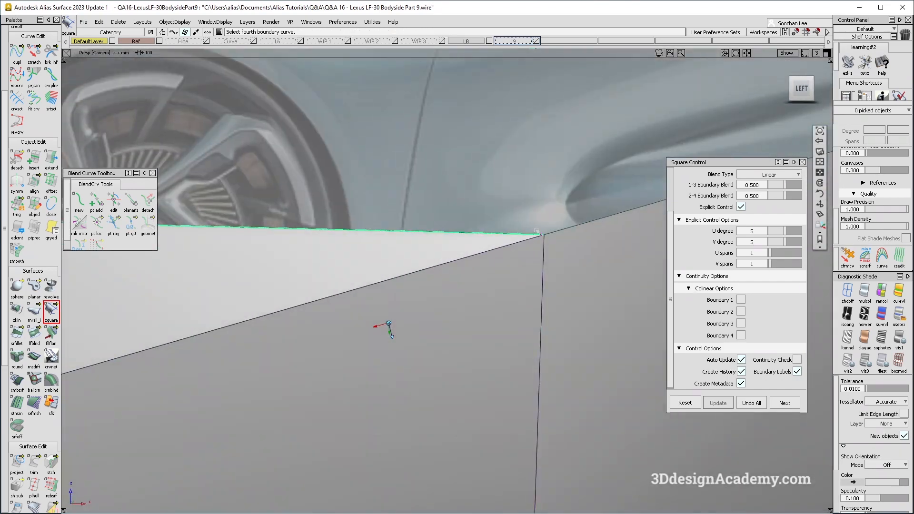
alt+shift+middle_drag(559, 233, 408, 439)
alt+shift+middle_drag(502, 240, 355, 330)
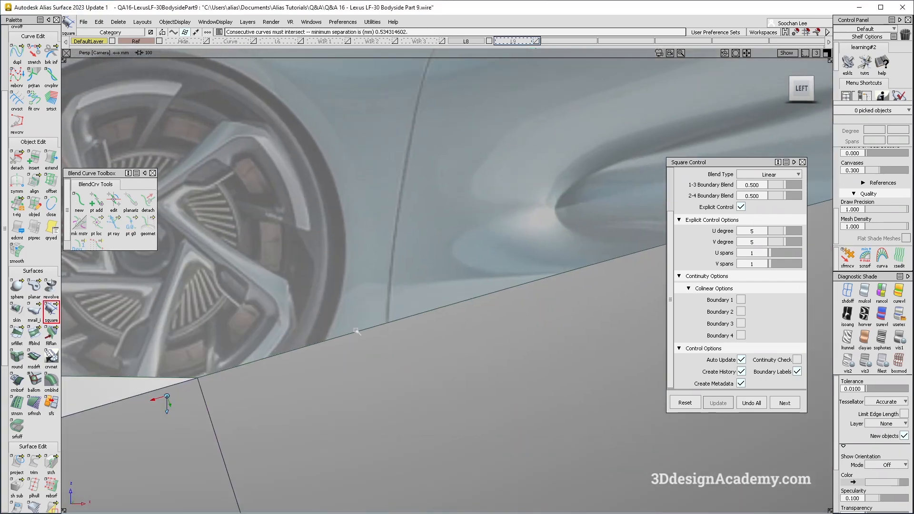
alt+shift+right_drag(286, 348, 200, 353)
alt+shift+middle_drag(368, 323, 502, 257)
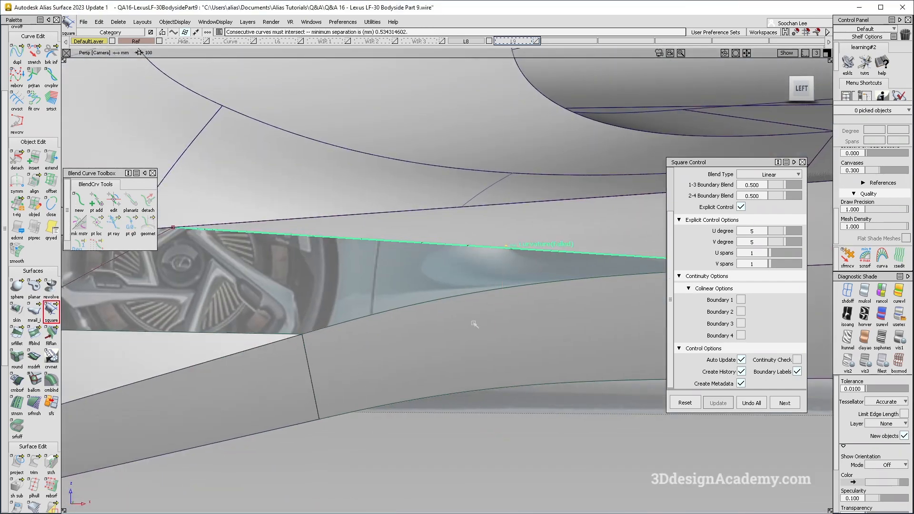
alt+shift+right_drag(474, 324, 429, 309)
ctrl+shift+drag(236, 331, 238, 305)
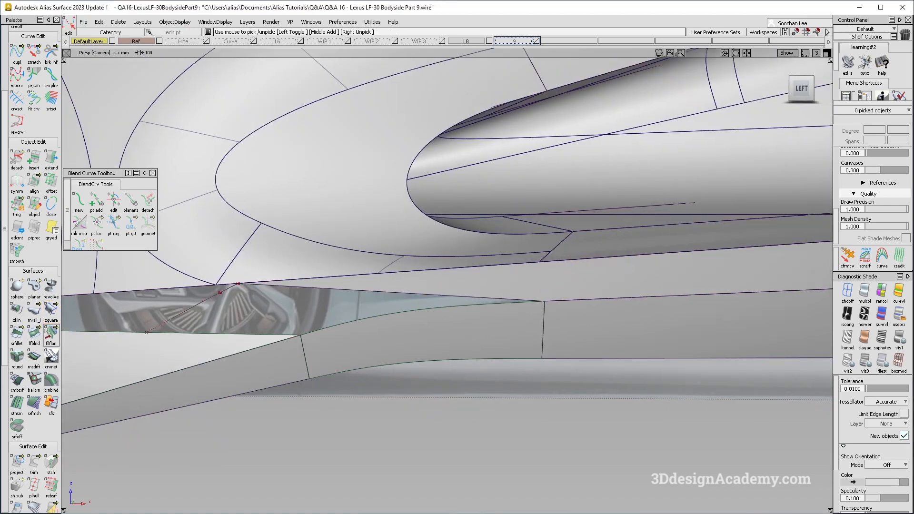
Try a new Square surface starting with the front surface's edge and the blend's upper edge, and undo the picked boundaries
click(51, 310)
click(305, 335)
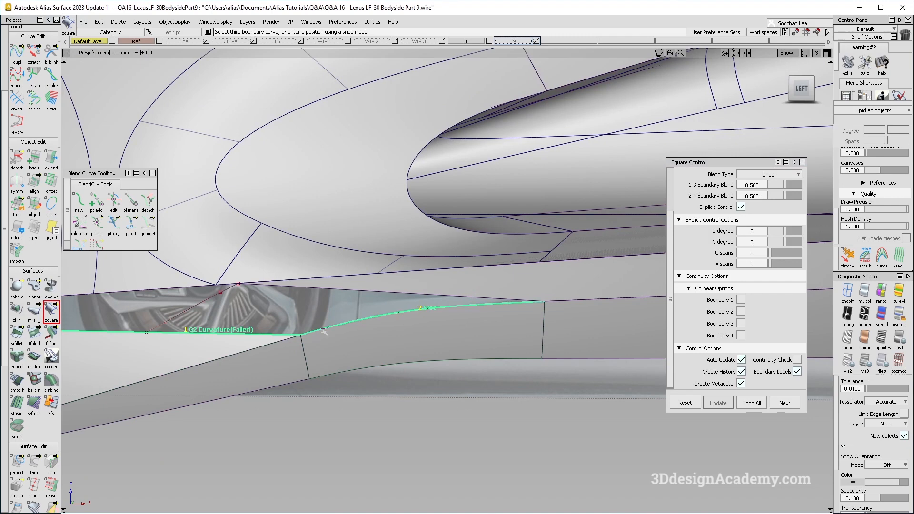
alt+shift+right_drag(547, 302, 675, 295)
alt+shift+drag(429, 241, 390, 173)
alt+shift+drag(491, 262, 392, 397)
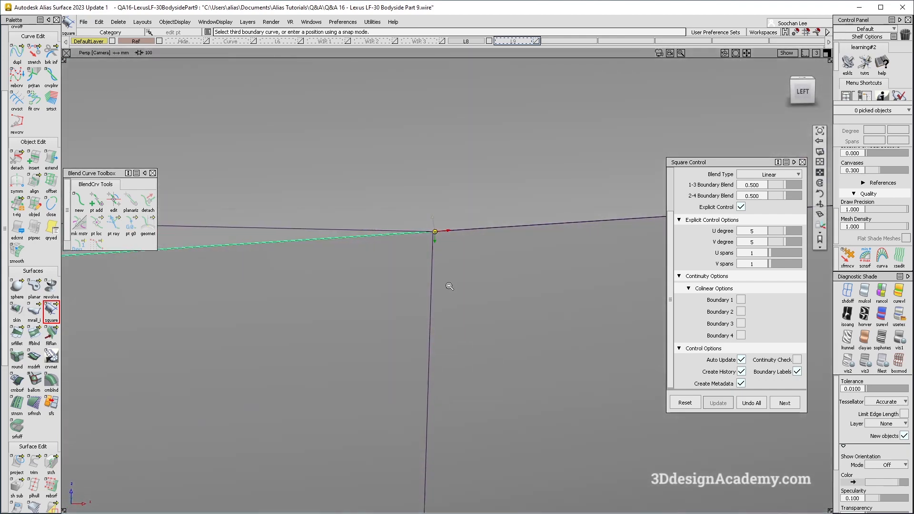
alt+shift+right_drag(526, 277, 347, 306)
alt+shift+drag(347, 306, 518, 279)
key(ctrl+z)
Check the surface continuity along the shared edge of the upper and lower side surfaces behind the blend
mouse_move(386, 255)
alt+shift+right_down()
mouse_move(398, 351)
mouse_move(516, 236)
alt+shift+right_up()
alt+shift+middle_drag(516, 237, 510, 208)
alt+shift+right_drag(527, 200, 586, 193)
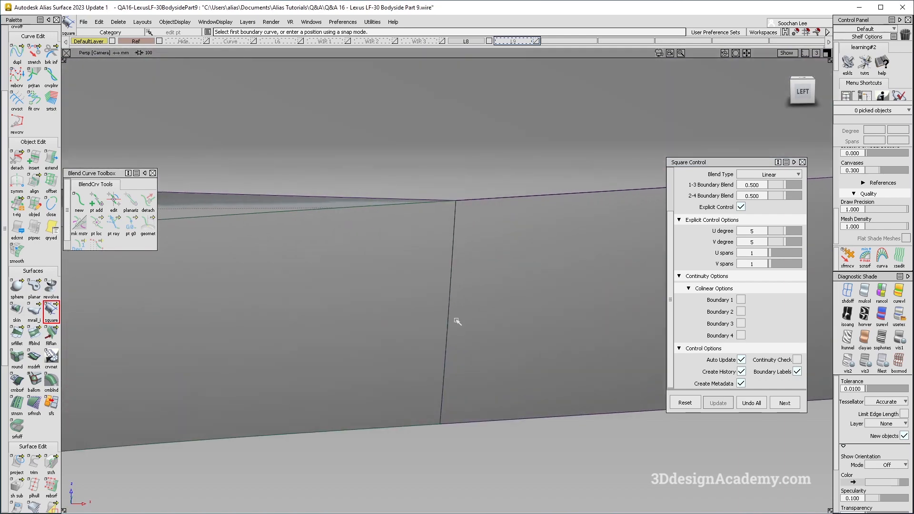
ctrl+shift+drag(465, 267, 430, 267)
scroll(17, 447, down, 4)
scroll(16, 447, down, 4)
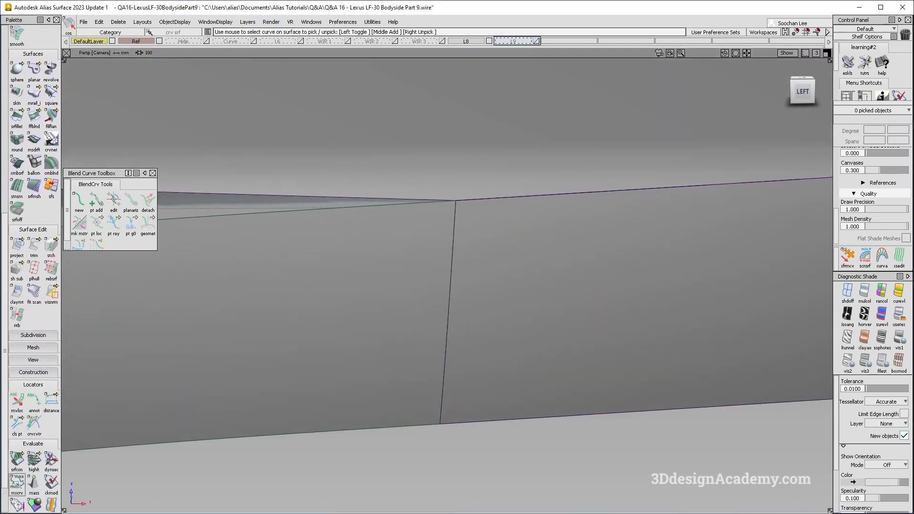
click(16, 417)
click(533, 196)
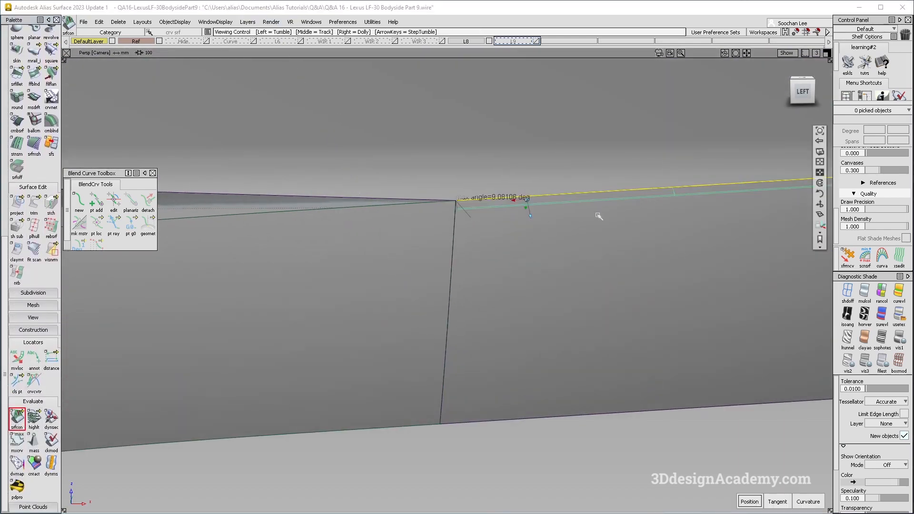
Examine the continuity check along the full length of the shared edge and remove its locators
alt+shift+right_drag(598, 216, 566, 262)
alt+shift+middle_drag(567, 261, 476, 286)
alt+shift+drag(476, 286, 529, 261)
alt+shift+right_drag(505, 254, 547, 244)
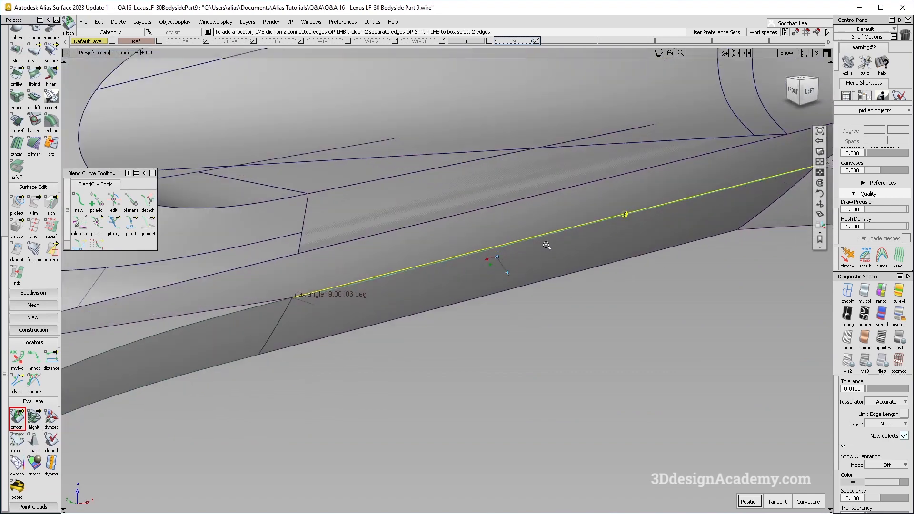
alt+shift+drag(547, 245, 492, 298)
key(ctrl+z)
Measure the curve-to-curve deviation between the adjoining edges of the two side surfaces and delete the locators
drag(17, 388, 70, 384)
click(461, 310)
click(476, 316)
click(479, 307)
click(538, 322)
alt+shift+drag(539, 323, 512, 341)
alt+shift+middle_drag(727, 278, 632, 279)
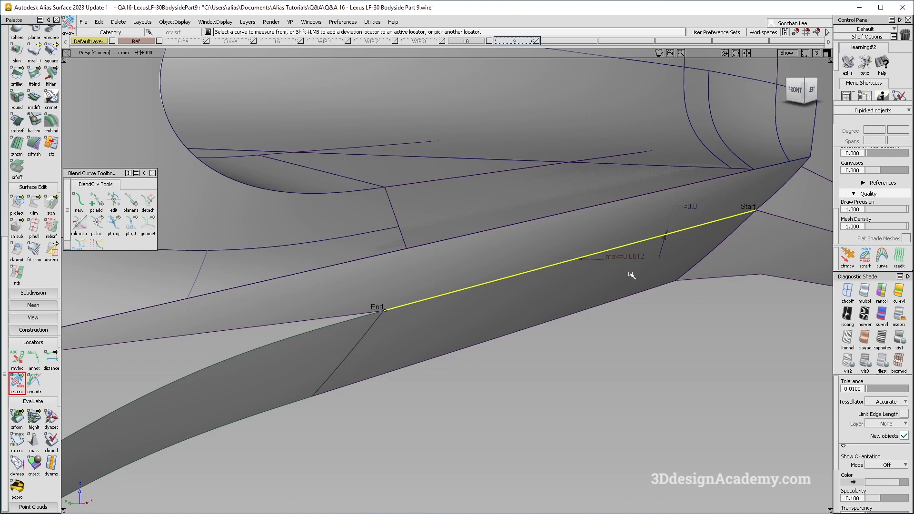
alt+shift+drag(408, 307, 355, 343)
ctrl+shift+right_drag(355, 343, 227, 223)
Measure the point deviation between the side surface edges near the blend's rear corner, and delete the locator
drag(17, 381, 52, 385)
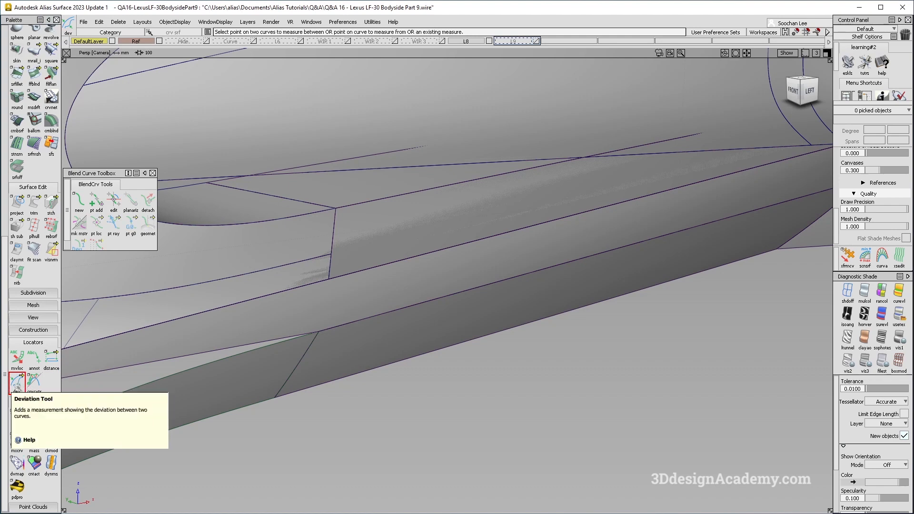
click(333, 331)
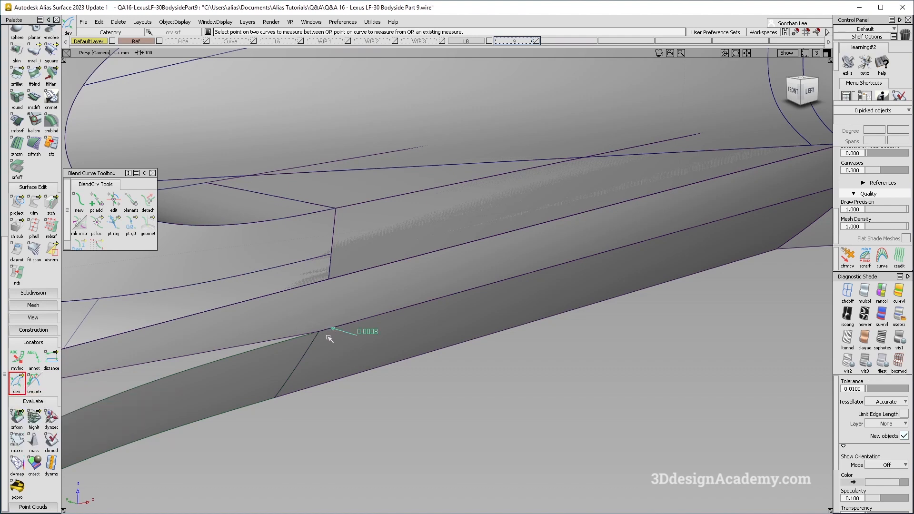
alt+shift+middle_drag(320, 342, 549, 322)
alt+shift+drag(549, 323, 502, 352)
ctrl+shift+right_drag(502, 352, 431, 249)
Duplicate the blend's upper edge as a curve and delete the duplicate
alt+shift+middle_drag(431, 248, 407, 284)
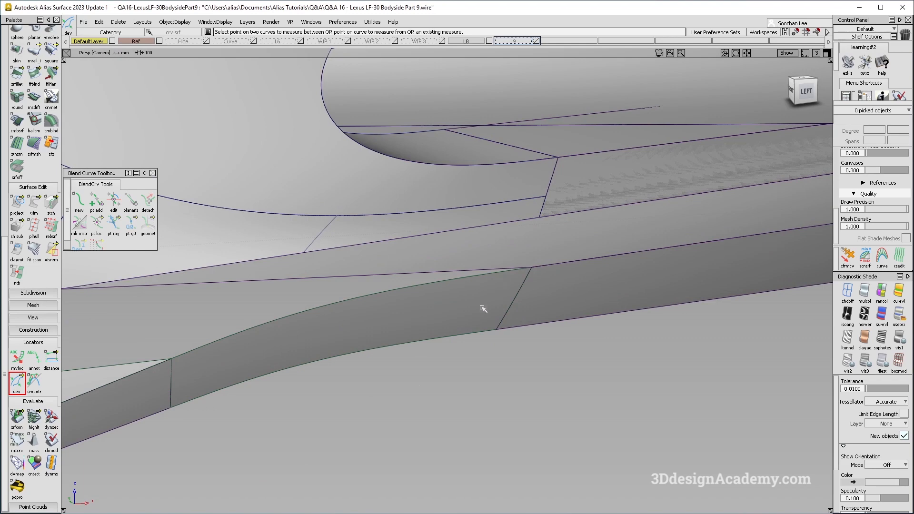
scroll(44, 98, up, 6)
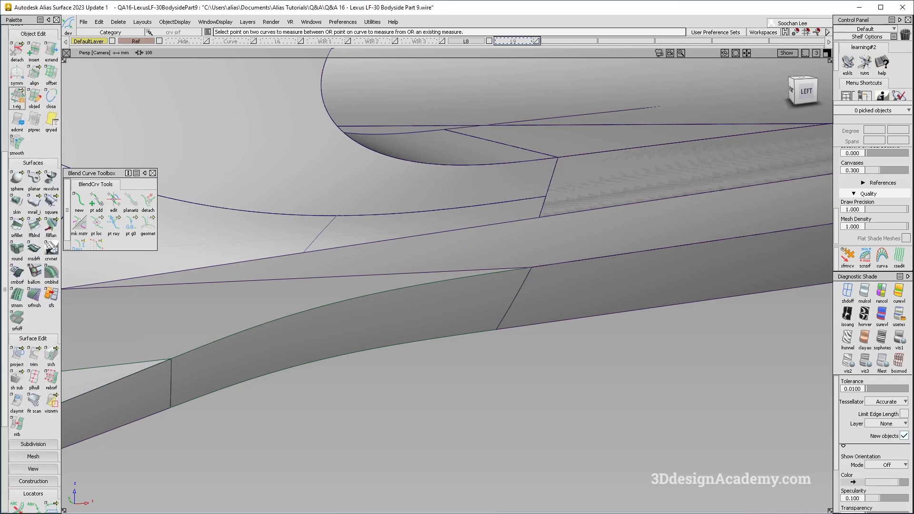
click(17, 62)
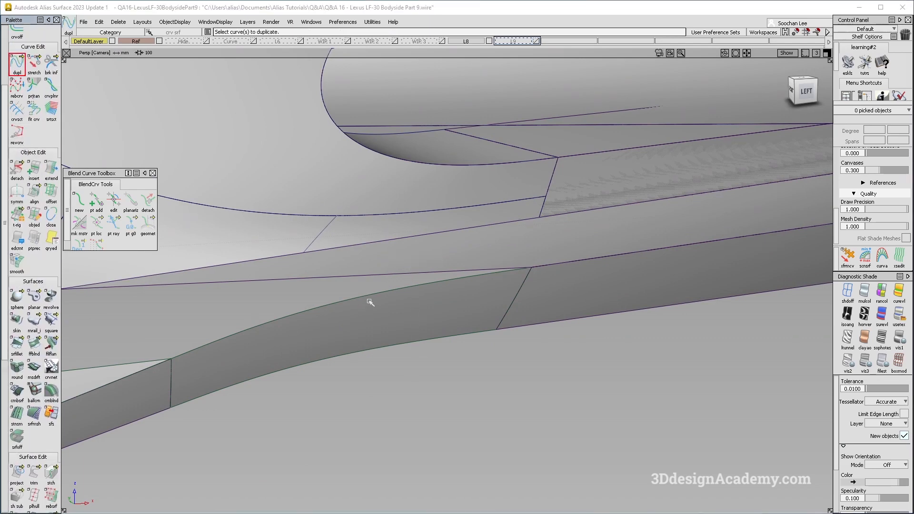
click(376, 293)
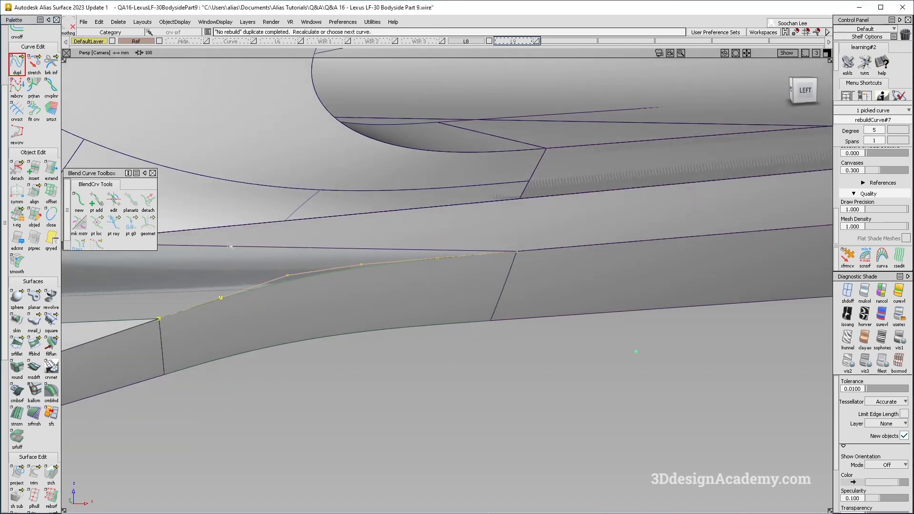
key(Delete)
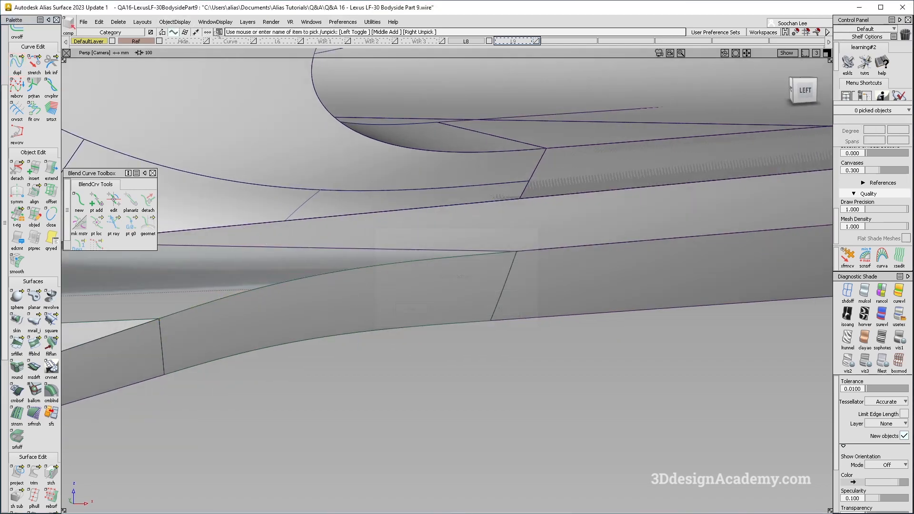
Review the Promptline History for the boundary separation and continuity messages
drag(446, 454, 445, 168)
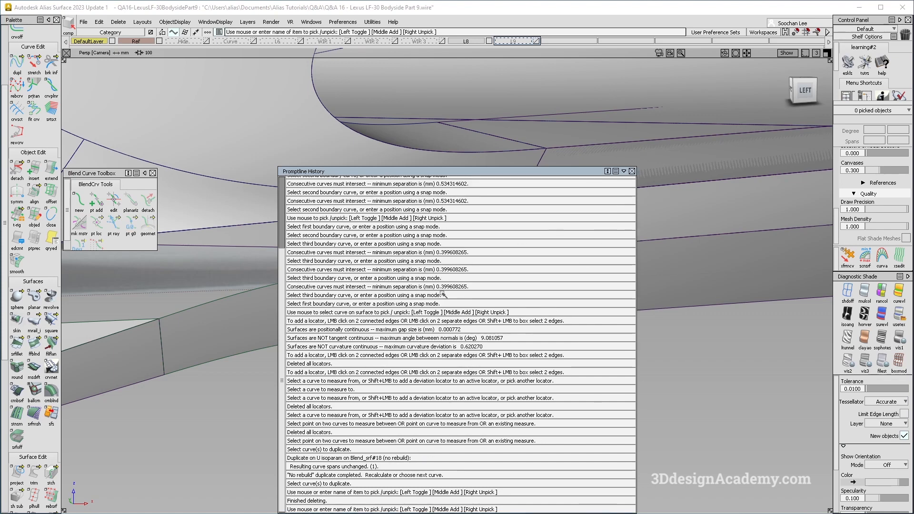
click(632, 172)
Duplicate the blend surface's upper edge as a free curve
alt+shift+drag(295, 316, 286, 307)
ctrl+shift+drag(239, 381, 222, 294)
alt+shift+middle_drag(223, 294, 265, 320)
click(20, 70)
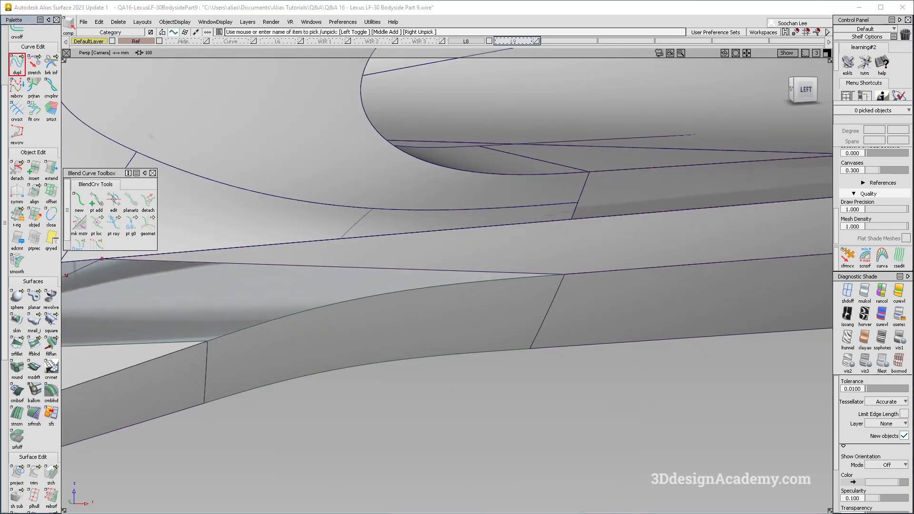
click(400, 293)
ctrl+shift+drag(345, 399, 333, 314)
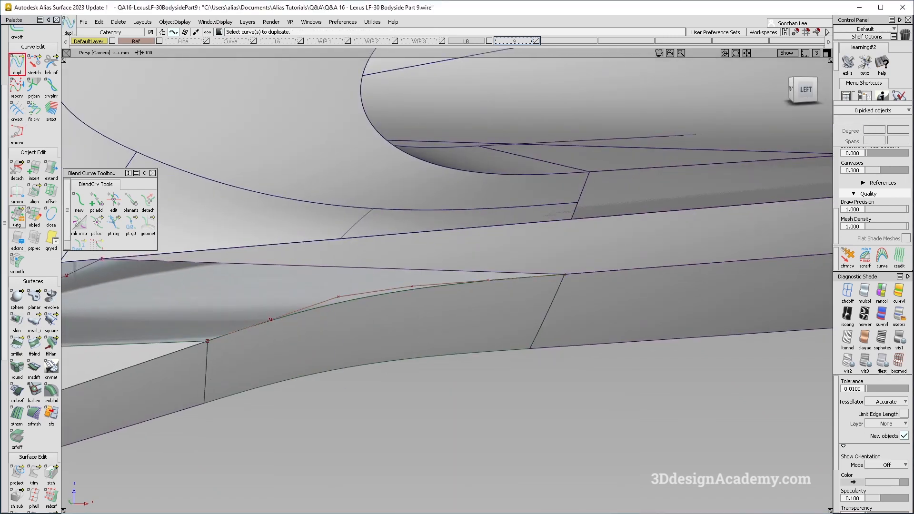
Align the duplicated curve's rear end to the trimmed edge of the upper side surface with G2 continuity
click(34, 193)
click(516, 279)
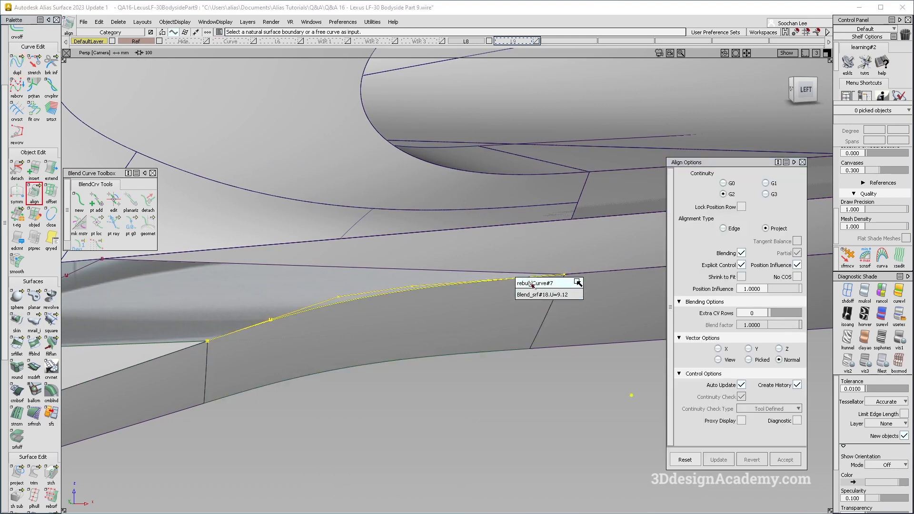
click(531, 281)
click(577, 275)
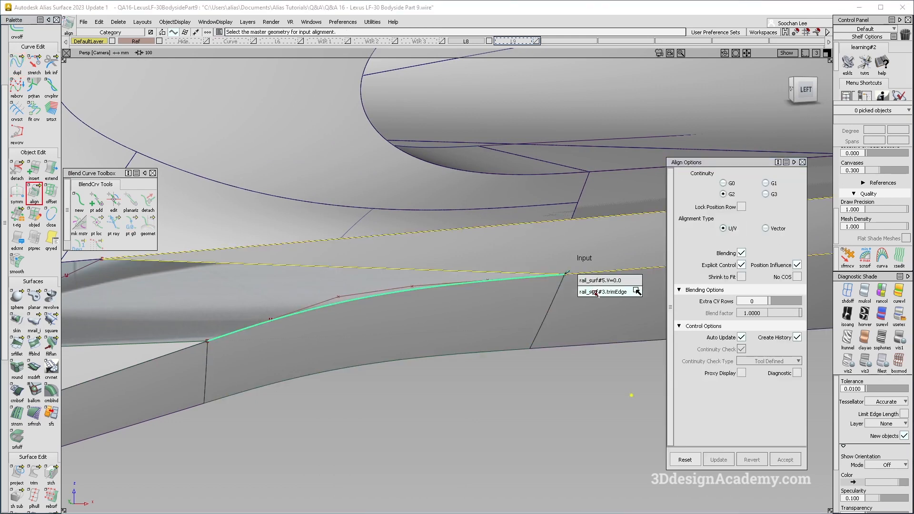
click(597, 292)
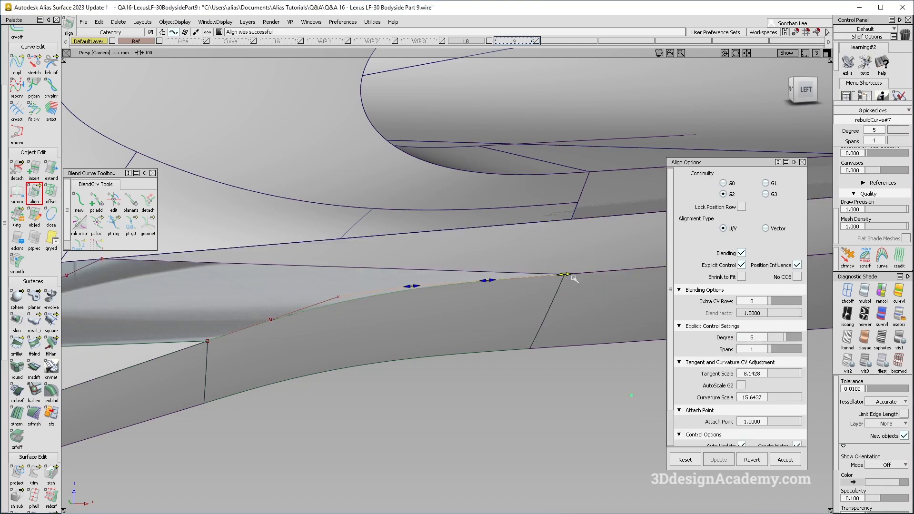
Fill the opening above the new blend with a degree 5, single-span Square surface, using the edge along the blend as fourth boundary
click(328, 436)
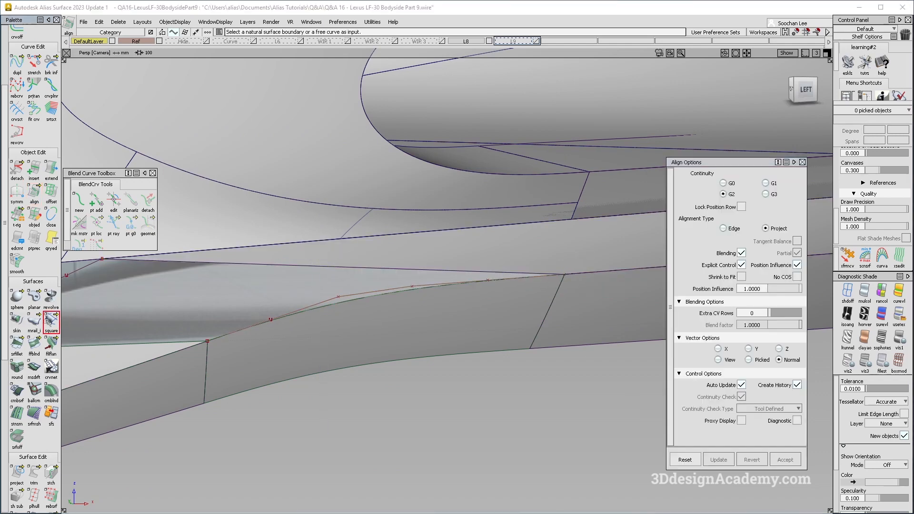
click(51, 321)
click(323, 316)
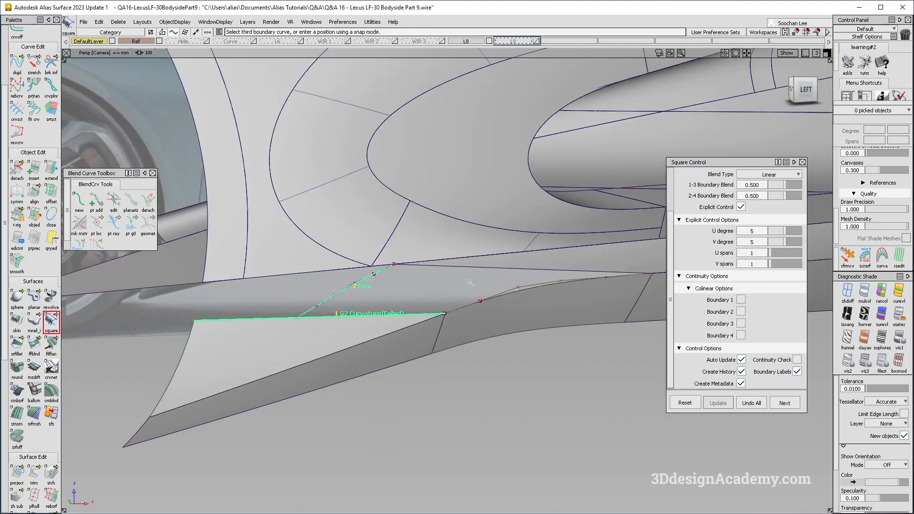
click(535, 289)
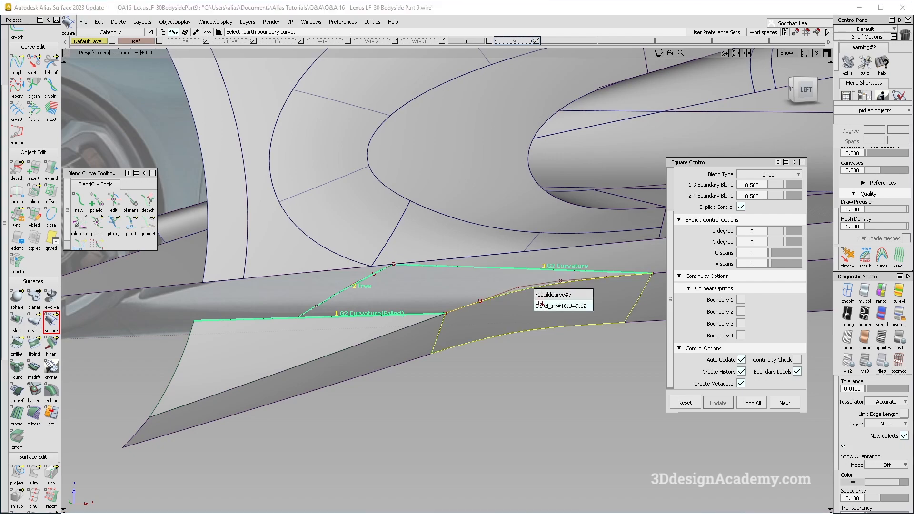
click(541, 303)
alt+shift+middle_drag(540, 304, 484, 325)
alt+shift+right_drag(458, 304, 480, 294)
alt+shift+drag(481, 295, 463, 380)
click(463, 380)
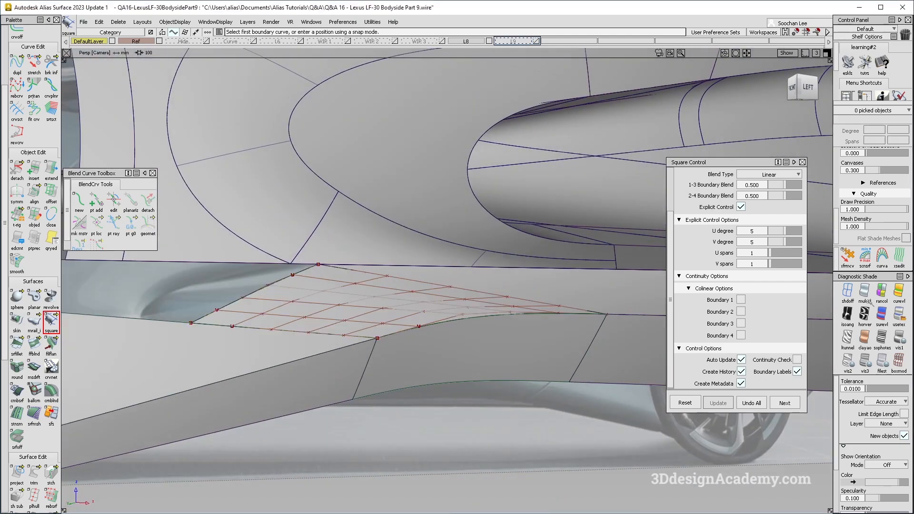
Inspect the new square surface against the reference image in the side view and with Showroom reflection shading
key(F6)
alt+shift+middle_drag(555, 269, 467, 288)
alt+shift+right_drag(467, 287, 501, 285)
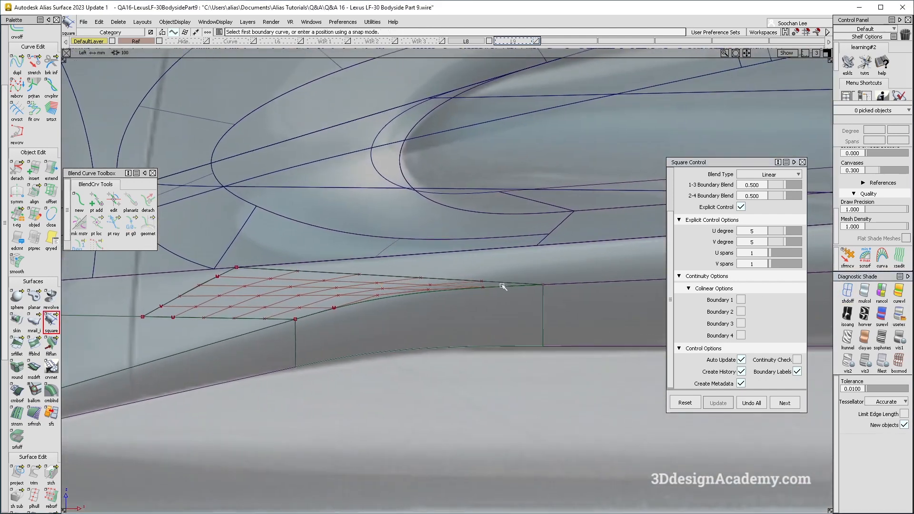
alt+shift+middle_drag(337, 305, 394, 304)
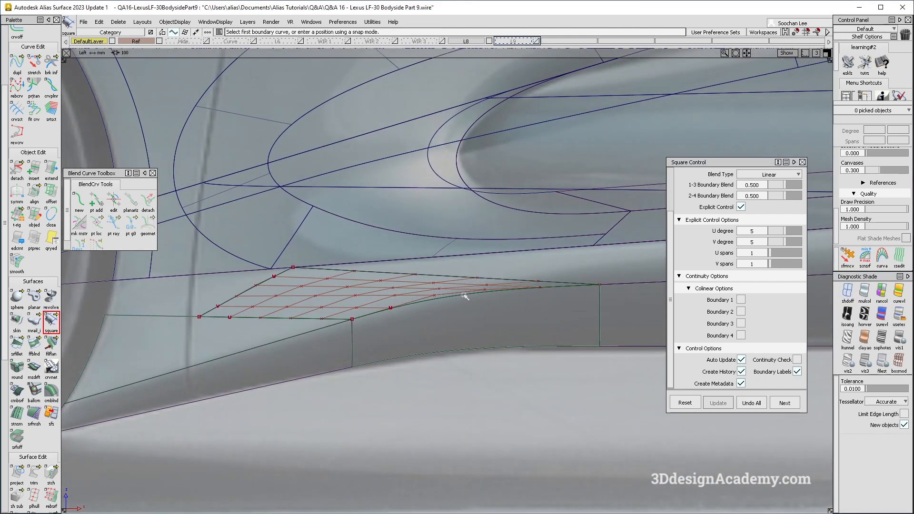
key(F8)
click(898, 316)
alt+shift+drag(408, 367, 429, 414)
ctrl+shift+right_drag(428, 414, 351, 338)
mouse_move(351, 339)
alt+shift+mouse_down()
mouse_move(378, 398)
mouse_move(424, 367)
mouse_move(357, 402)
mouse_move(362, 362)
alt+shift+mouse_up()
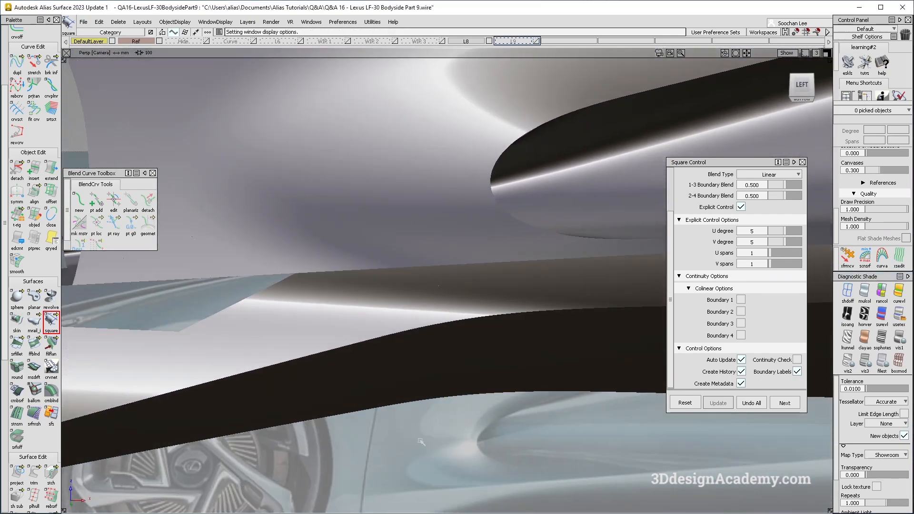
alt+shift+drag(454, 302, 510, 326)
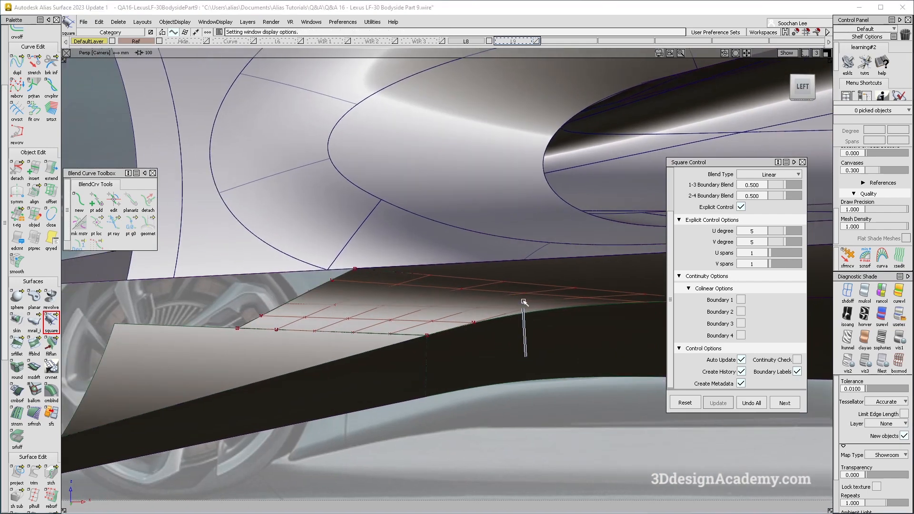
alt+shift+drag(568, 308, 355, 302)
Delete the construction history of the square, blend and neighbouring bodyside surfaces
ctrl+shift+drag(535, 279, 441, 321)
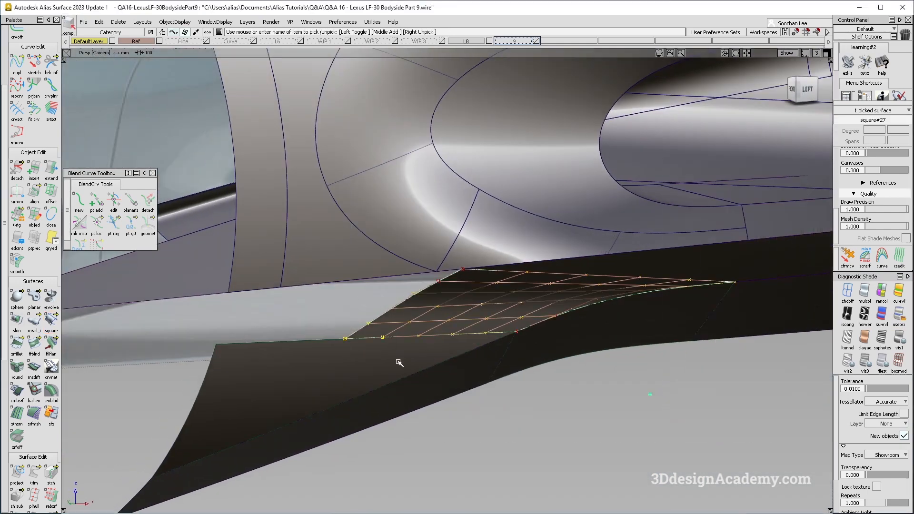
click(433, 373)
ctrl+shift+drag(700, 277, 588, 343)
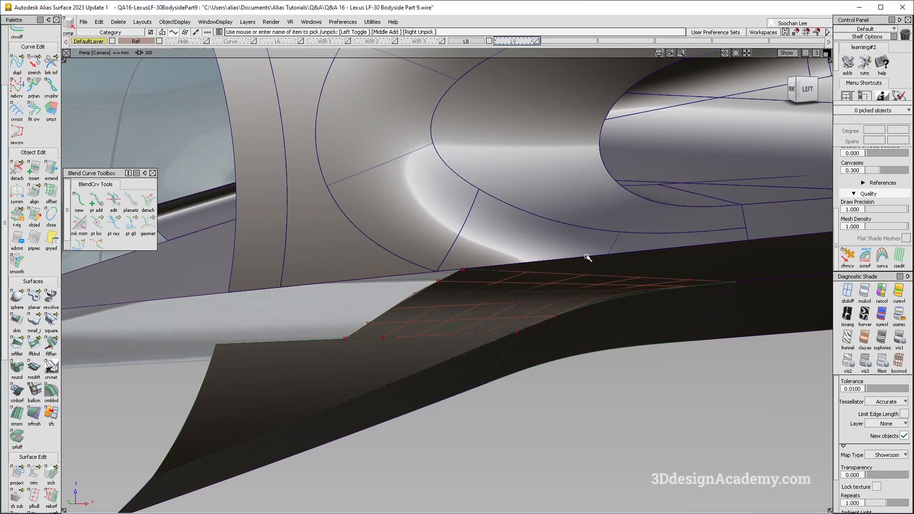
drag(742, 272, 127, 2)
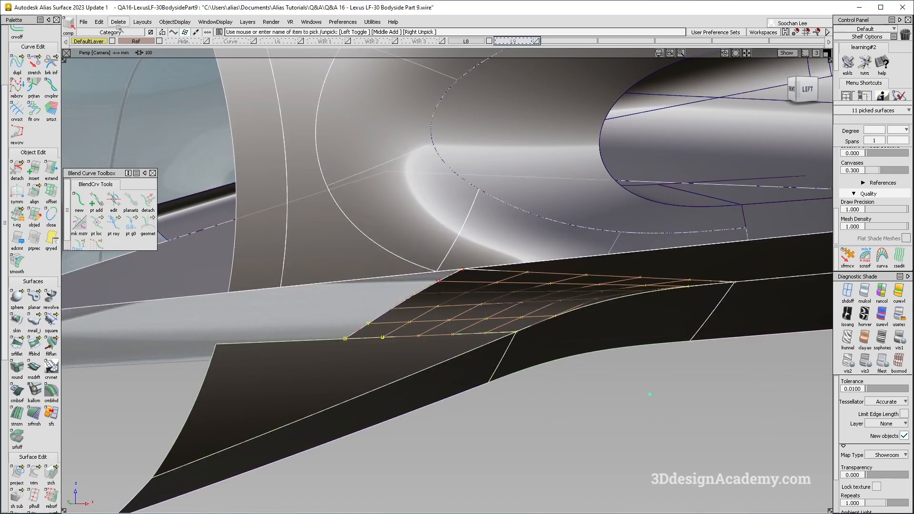
click(118, 22)
click(142, 45)
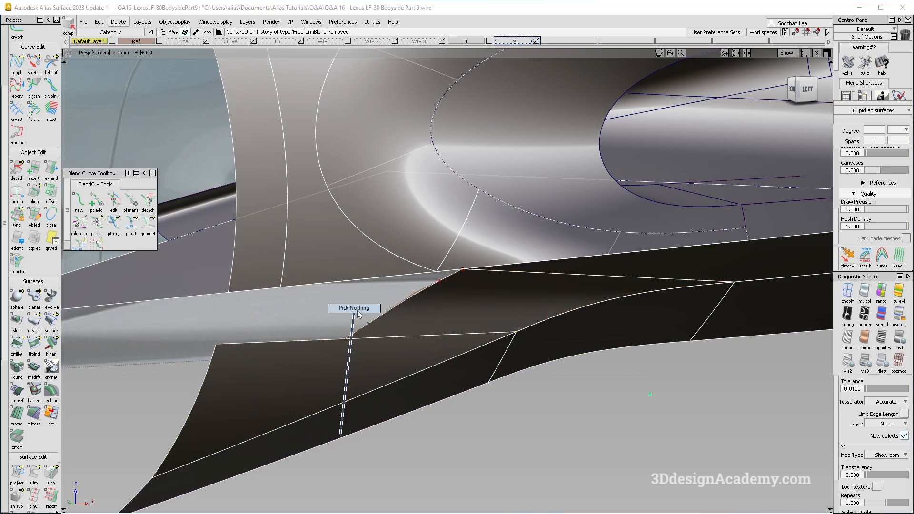
click(272, 374)
Delete the boundary curve on the square surface's slanted edge and untrim the adjacent lower side surface
ctrl+shift+drag(337, 265, 423, 363)
click(348, 332)
key(Delete)
click(257, 379)
drag(34, 473, 85, 473)
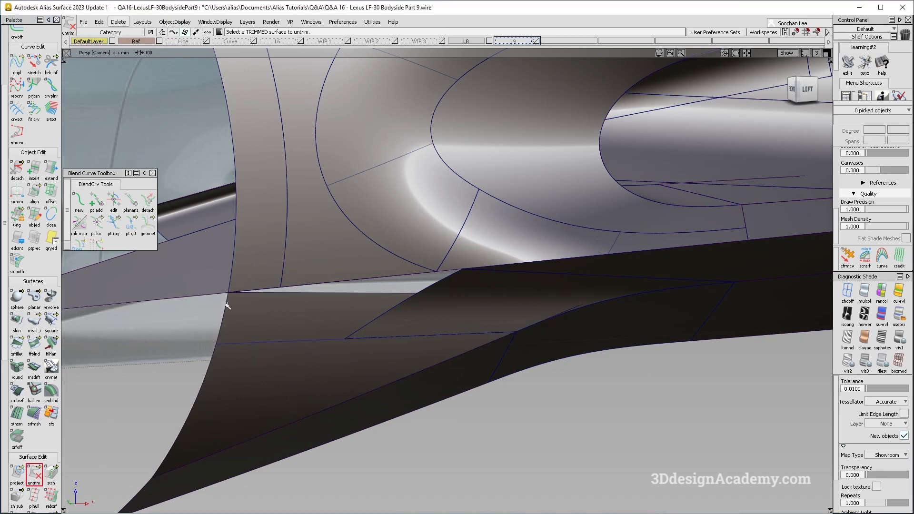
click(50, 322)
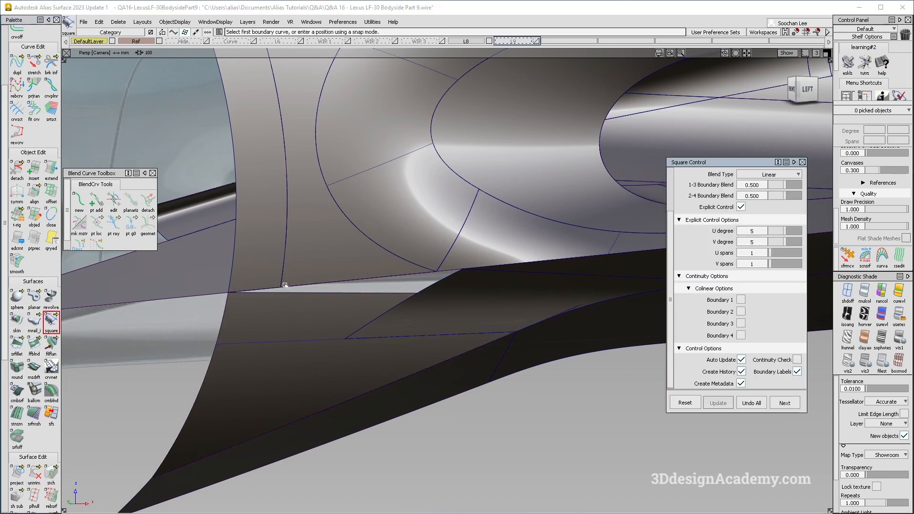
alt+shift+drag(327, 289, 312, 255)
alt+shift+right_drag(253, 226, 310, 200)
key(Escape)
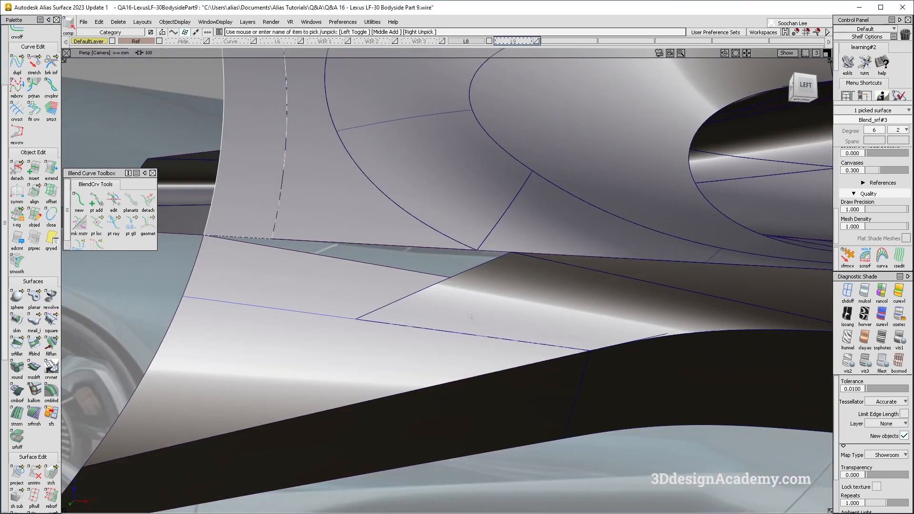
ctrl+shift+drag(266, 135, 403, 265)
alt+shift+right_drag(265, 224, 453, 233)
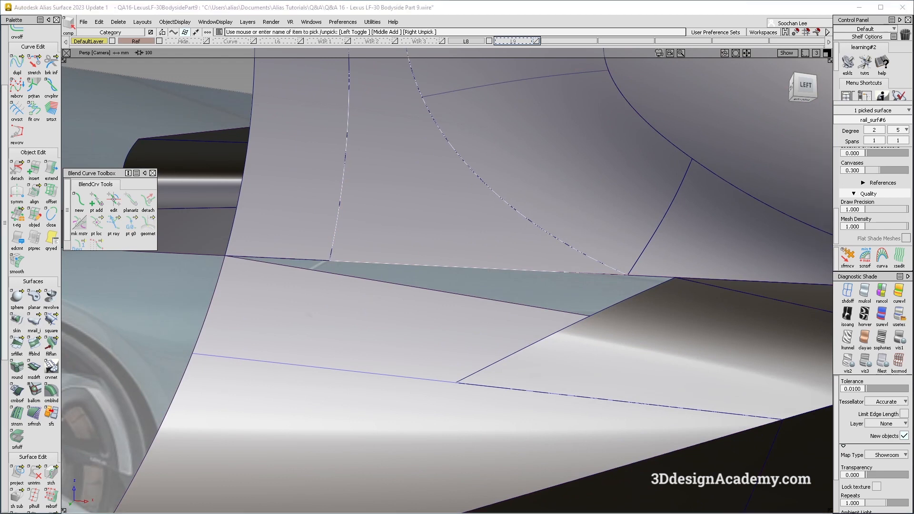
click(374, 299)
click(34, 474)
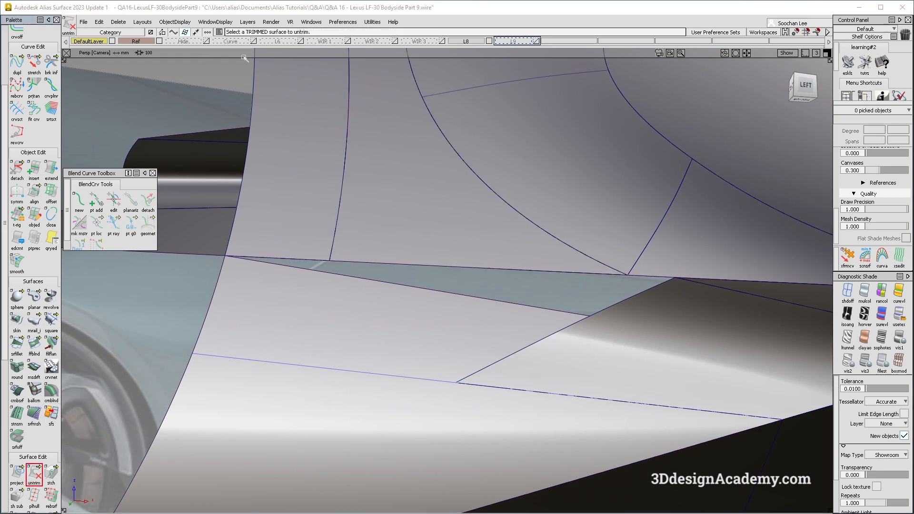
Show the Curve layer to expose the curves bordering the remaining opening beside the square surface
click(252, 41)
ctrl+shift+drag(339, 255, 398, 257)
click(357, 262)
click(366, 267)
ctrl+shift+drag(395, 257, 389, 285)
click(327, 256)
alt+shift+drag(253, 259, 284, 335)
ctrl+shift+drag(284, 335, 237, 155)
Build a Square surface over the remaining opening from the fitted side curve, rail surface edge, existing square's slanted edge and upper curve#3
click(51, 323)
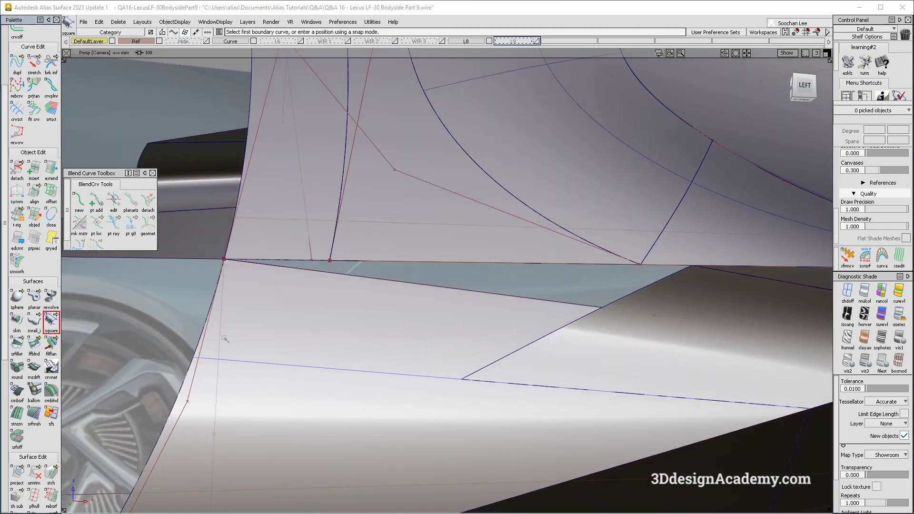
click(217, 332)
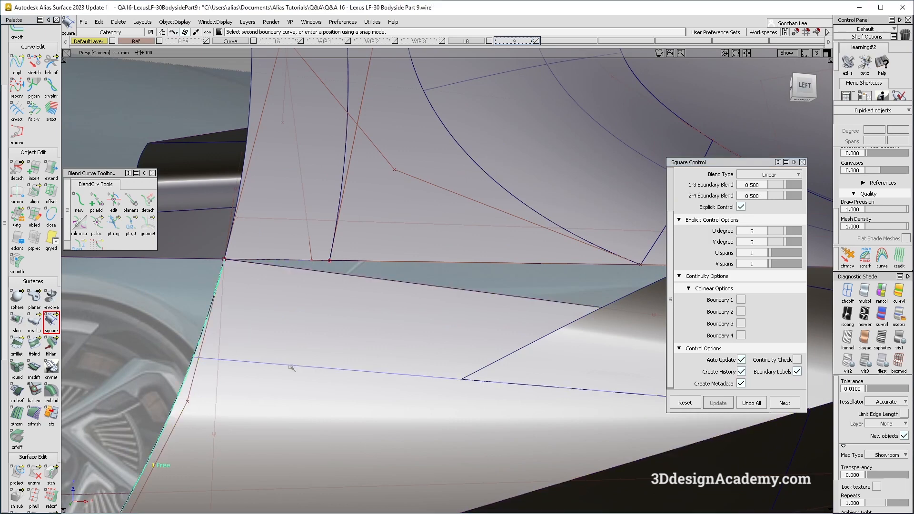
click(571, 268)
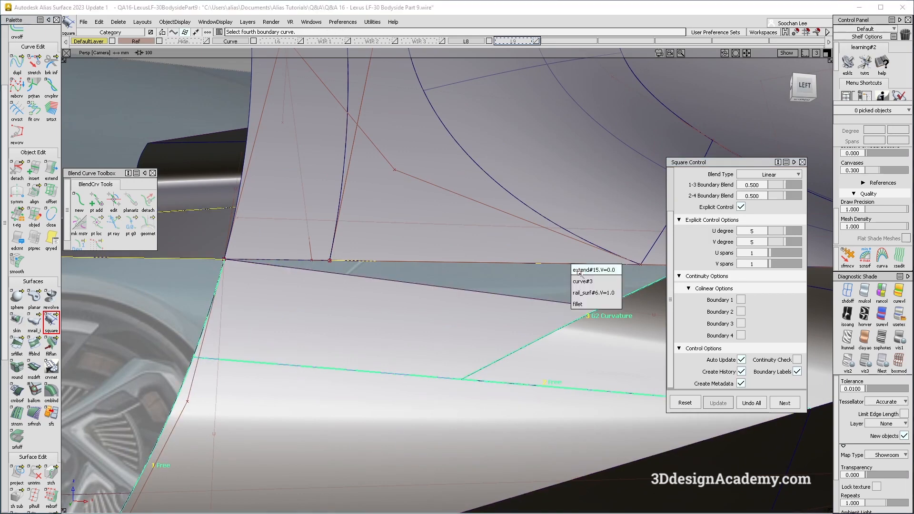
click(578, 283)
alt+shift+drag(361, 273, 501, 325)
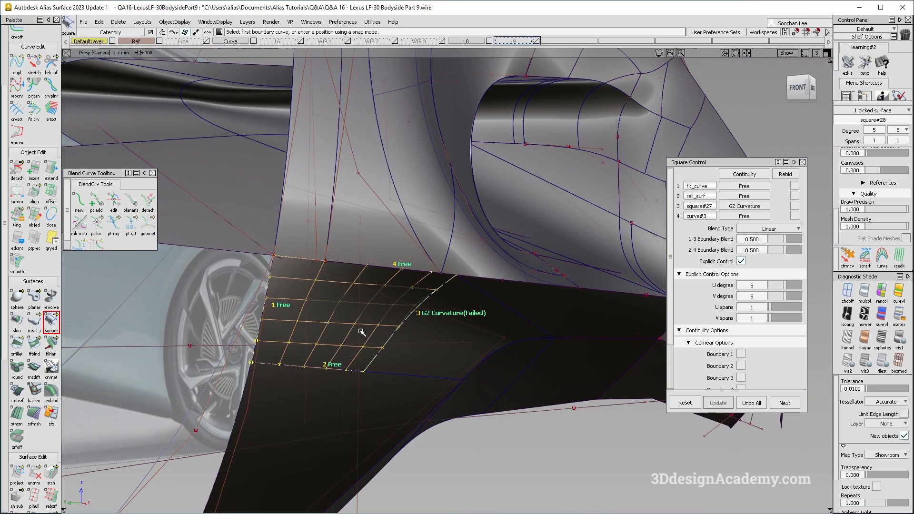
Set the new square's rail surface boundary to G2 Curvature and its V degree to 3
click(751, 205)
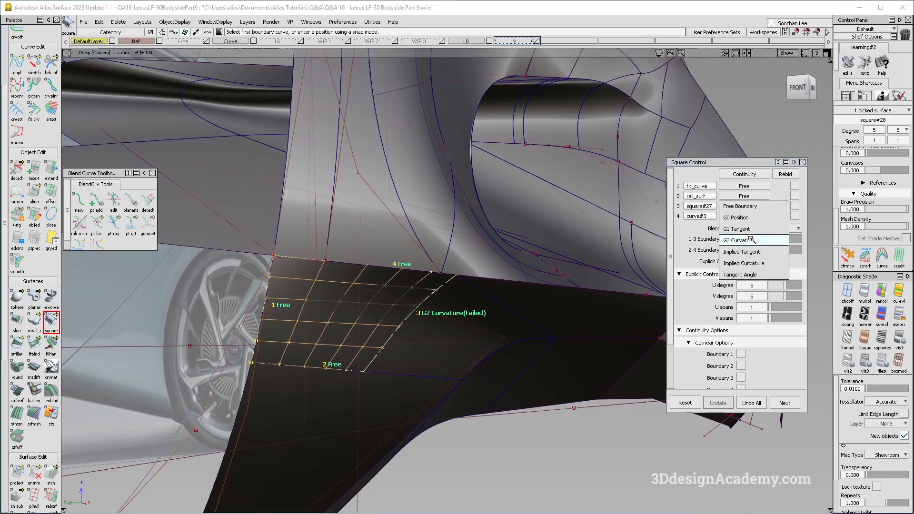
click(750, 239)
alt+shift+drag(447, 345, 468, 305)
click(464, 338)
alt+shift+drag(459, 349, 355, 337)
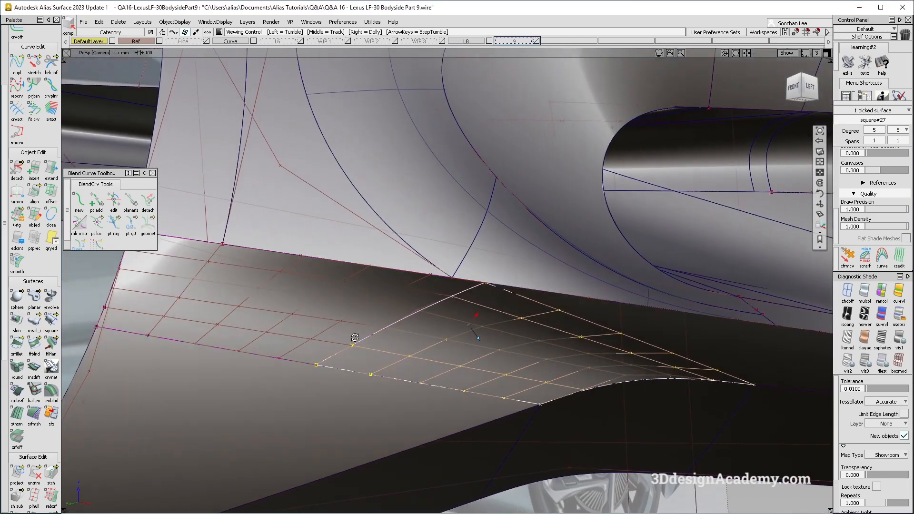
click(371, 364)
alt+shift+drag(391, 376, 455, 340)
double_click(333, 329)
alt+shift+drag(388, 306, 391, 327)
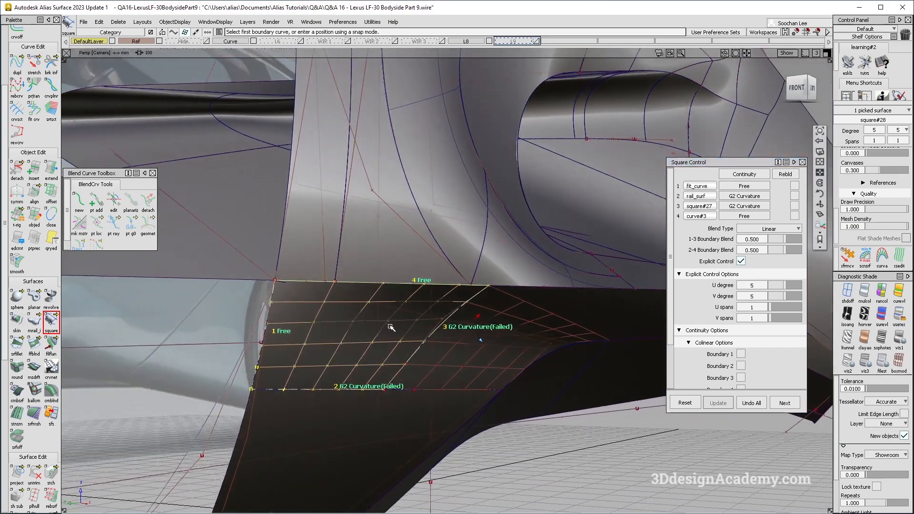
click(779, 296)
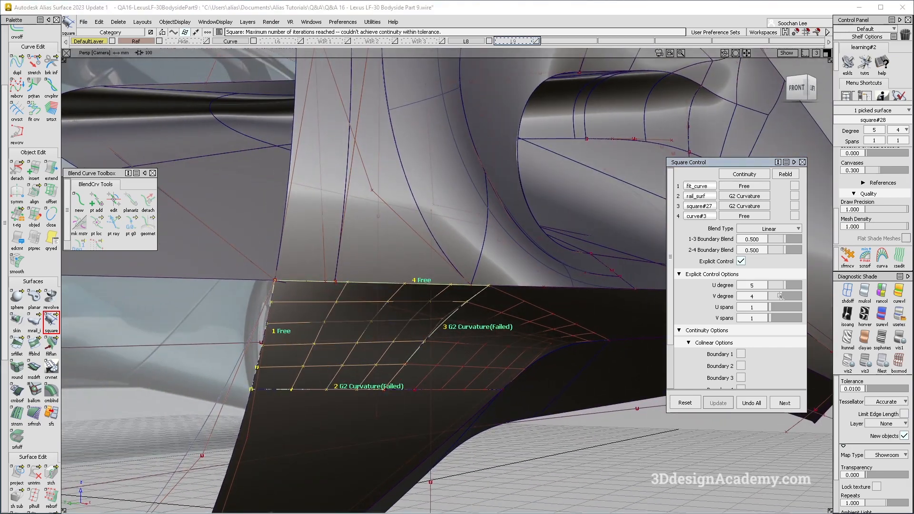
alt+shift+drag(503, 314, 418, 306)
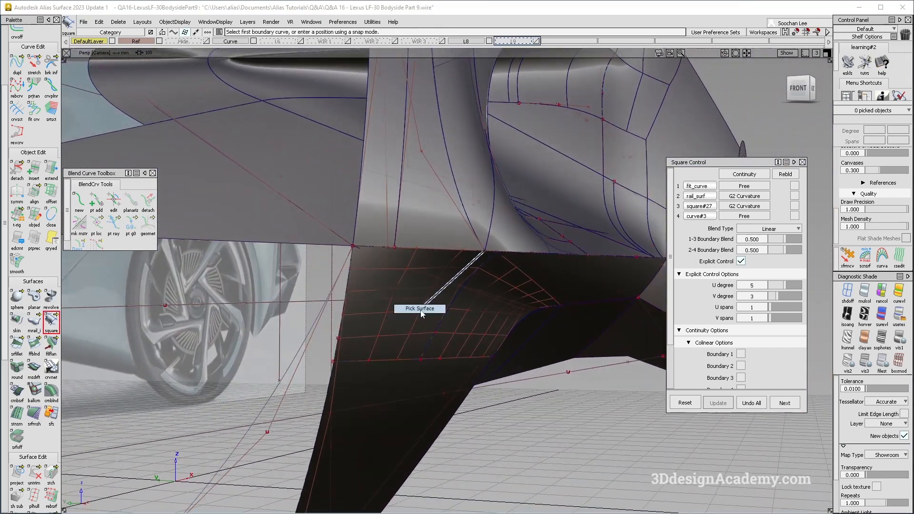
Check surface continuity along the new square's slanted and lower edges, with diagnostic shading turned off for the edge checks
alt+shift+drag(491, 302, 444, 270)
alt+shift+drag(487, 331, 469, 328)
ctrl+shift+drag(466, 377, 621, 264)
ctrl+shift+drag(368, 374, 332, 223)
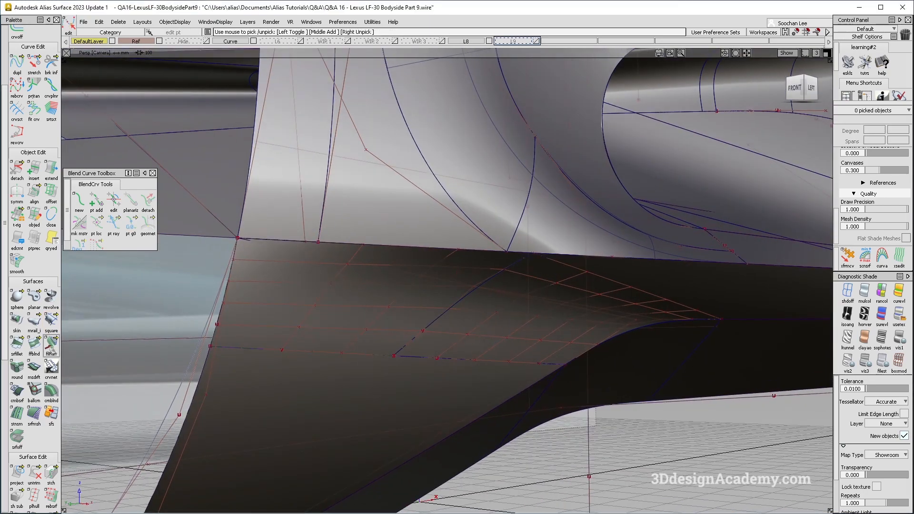
scroll(29, 356, down, 5)
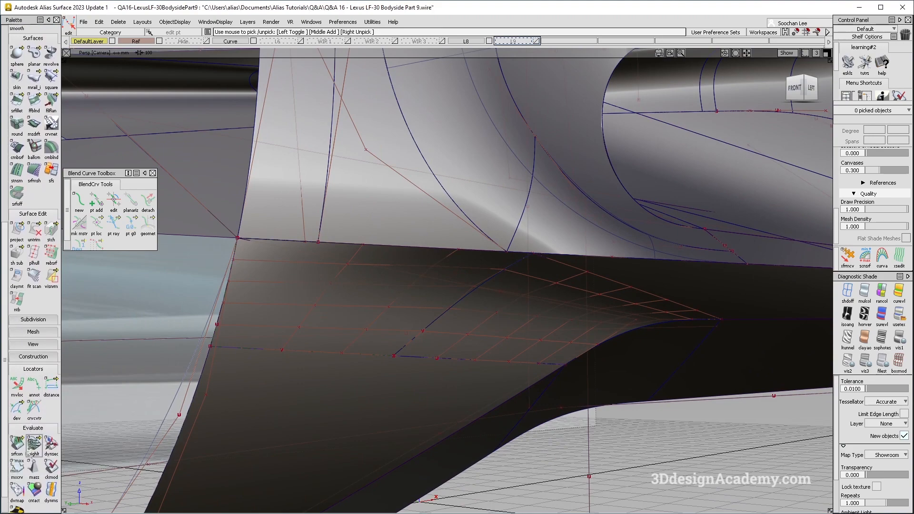
click(17, 442)
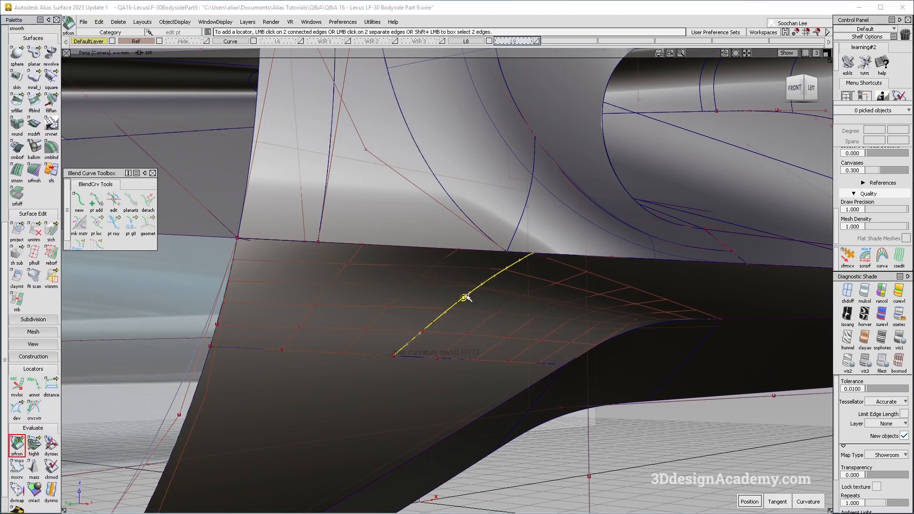
click(364, 354)
alt+shift+drag(400, 355, 400, 325)
ctrl+shift+drag(418, 397, 377, 353)
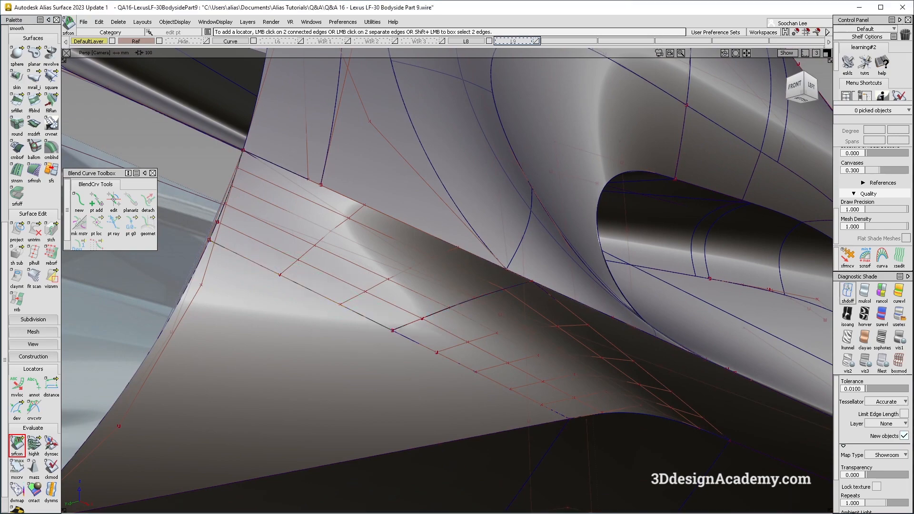
click(847, 291)
click(328, 303)
click(452, 306)
alt+shift+drag(427, 297, 409, 279)
Delete the new square surface's construction history
click(363, 277)
click(431, 319)
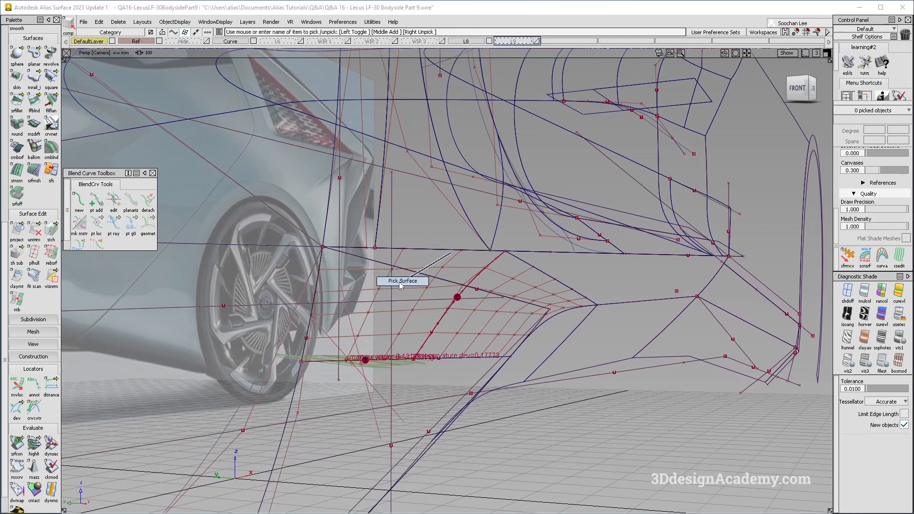
click(402, 271)
click(118, 22)
click(143, 43)
Try to move an inner CV of the new square surface along its normal
click(389, 267)
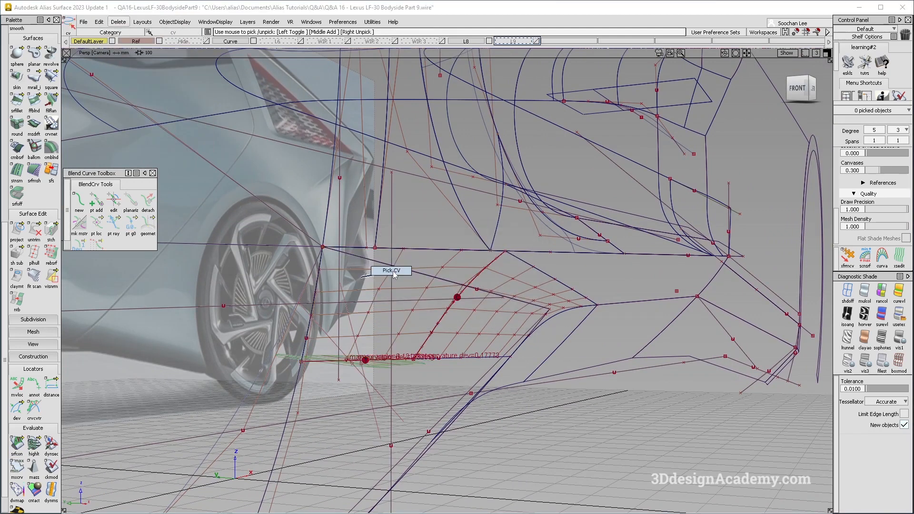
alt+shift+drag(387, 267, 698, 258)
click(847, 256)
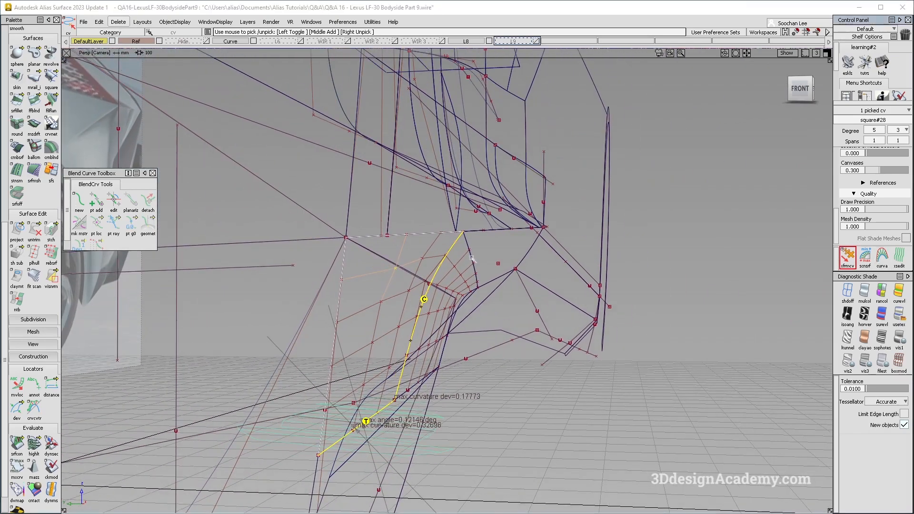
drag(547, 319, 547, 311)
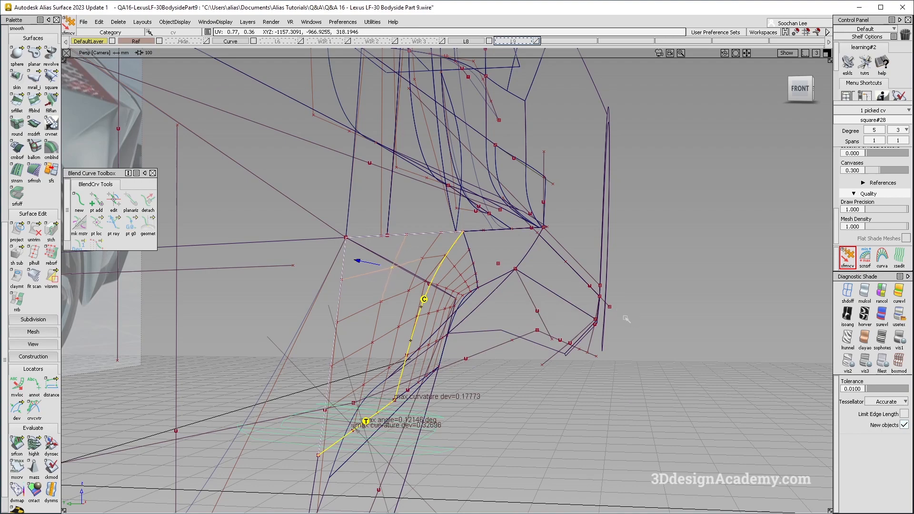
alt+shift+drag(627, 319, 483, 318)
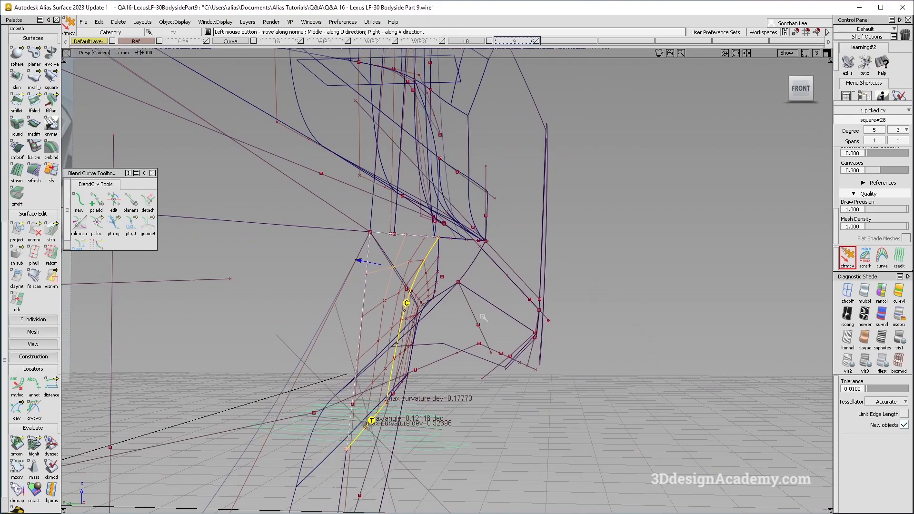
alt+shift+drag(399, 276, 447, 303)
alt+shift+drag(583, 260, 440, 308)
click(431, 282)
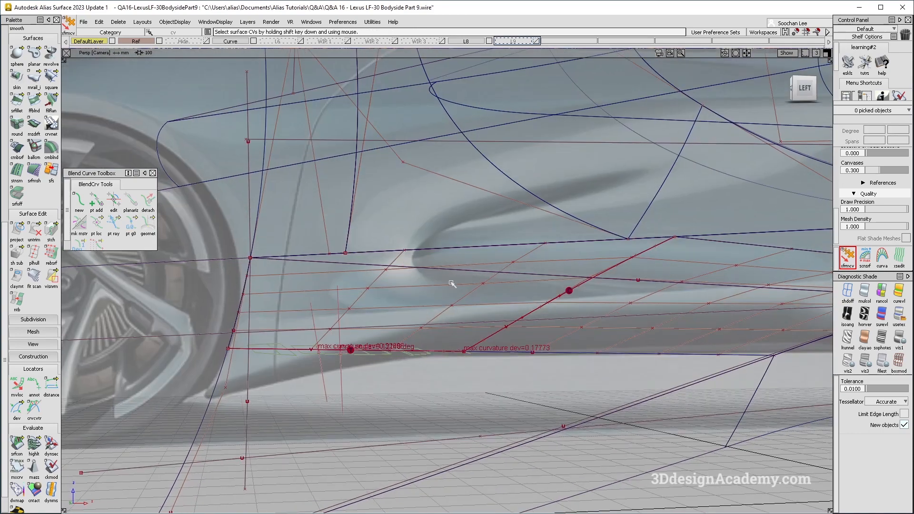
Raise the new square surface's second degree value to 4
click(439, 309)
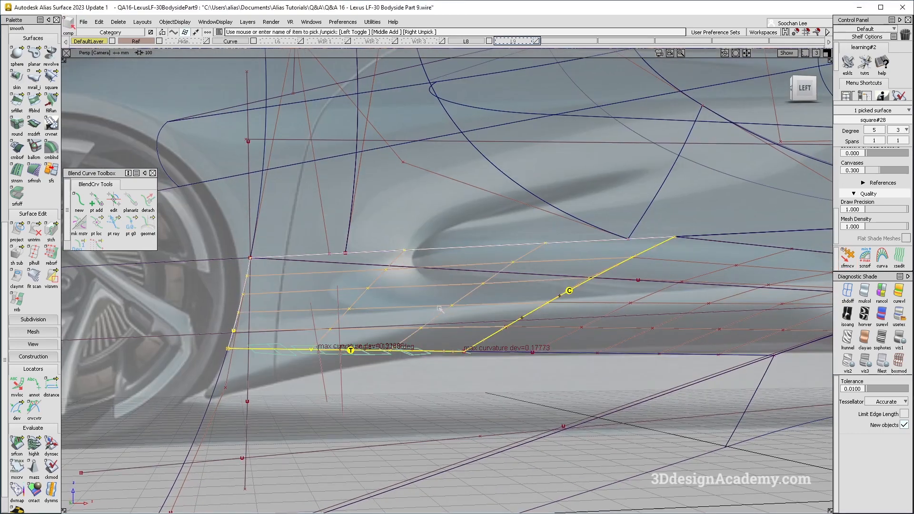
click(899, 129)
click(897, 192)
Align the square's lower edge to the adjoining surface with G2 continuity and the Edge alignment type
scroll(13, 110, up, 3)
double_click(33, 51)
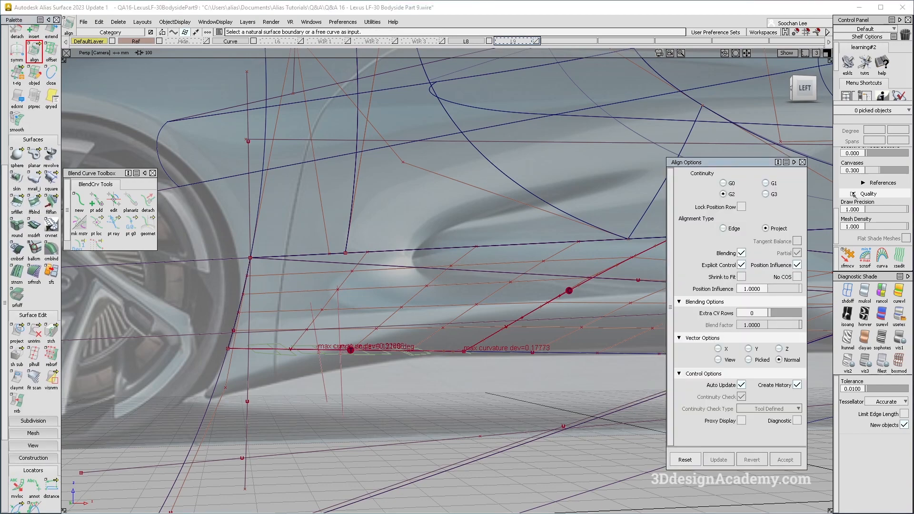
click(723, 228)
alt+shift+drag(387, 352, 395, 354)
click(399, 350)
click(399, 350)
alt+shift+drag(464, 348, 547, 260)
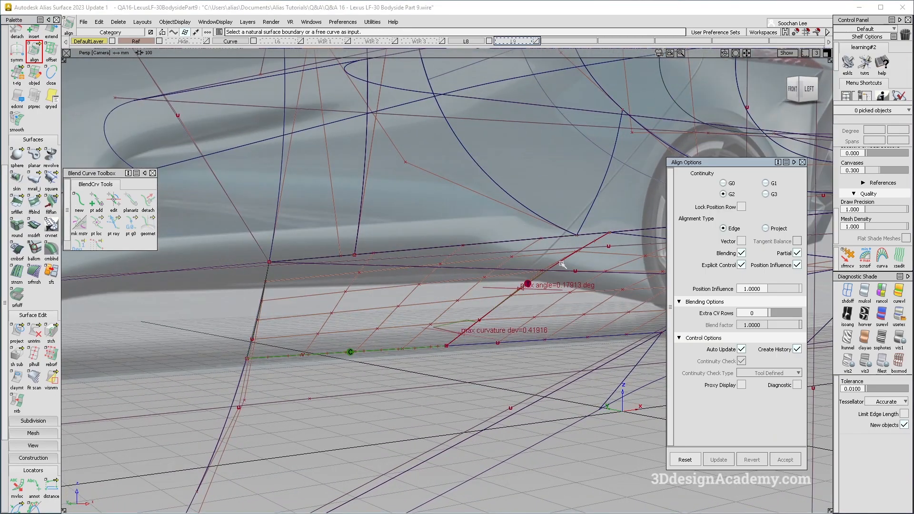
Raise the square surface's second degree value to 5 so it is 5 by 5
ctrl+shift+drag(490, 255, 526, 253)
click(529, 252)
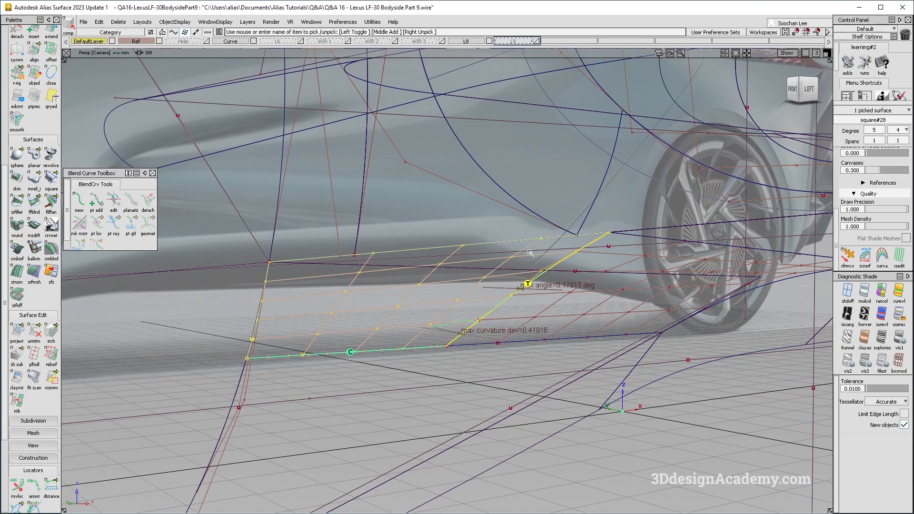
click(902, 129)
click(897, 212)
ctrl+shift+drag(426, 401, 447, 258)
alt+shift+drag(463, 300, 352, 248)
click(431, 306)
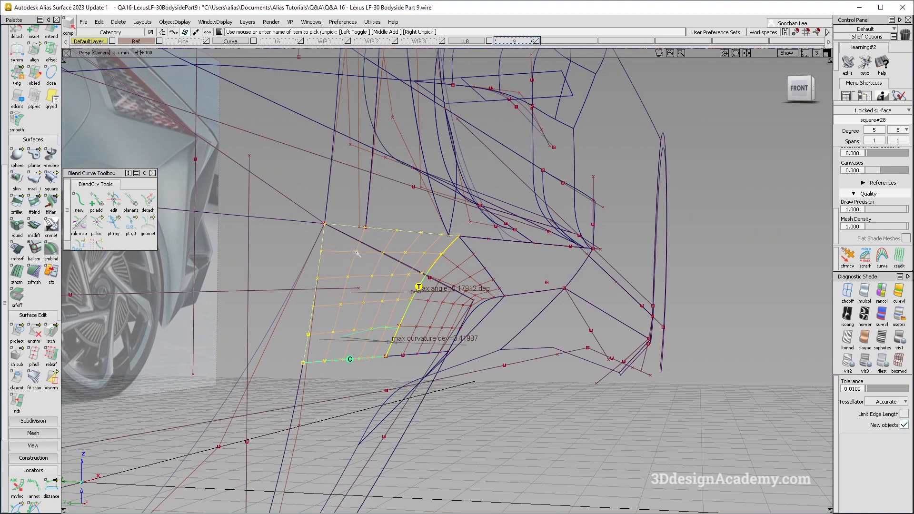
alt+shift+drag(373, 261, 354, 273)
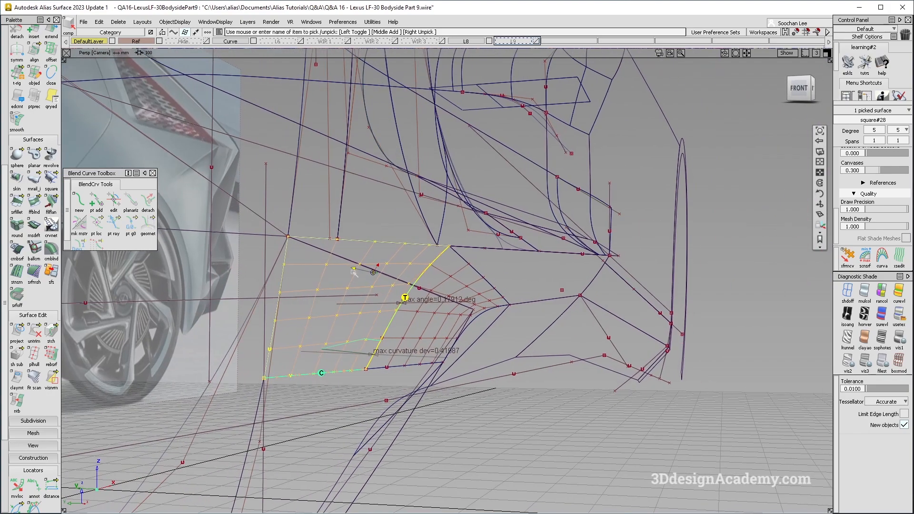
alt+shift+drag(463, 286, 326, 267)
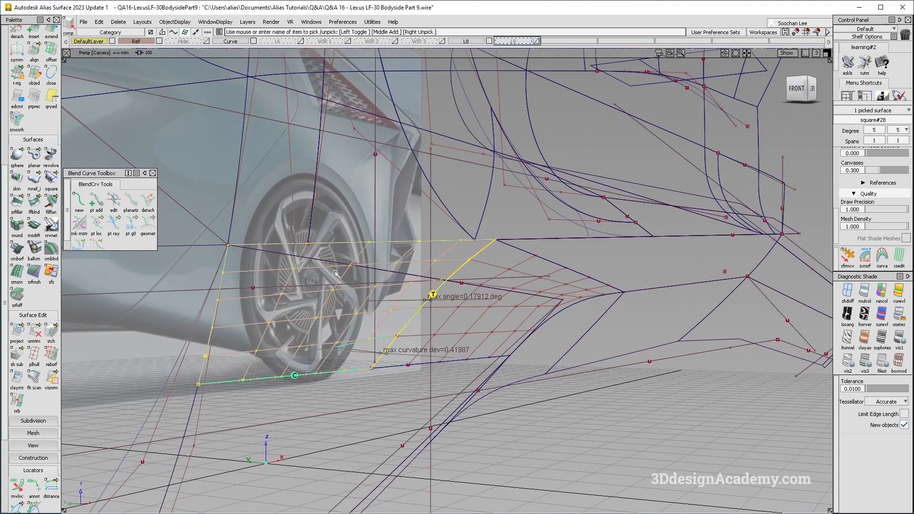
alt+shift+drag(478, 333, 320, 424)
click(374, 316)
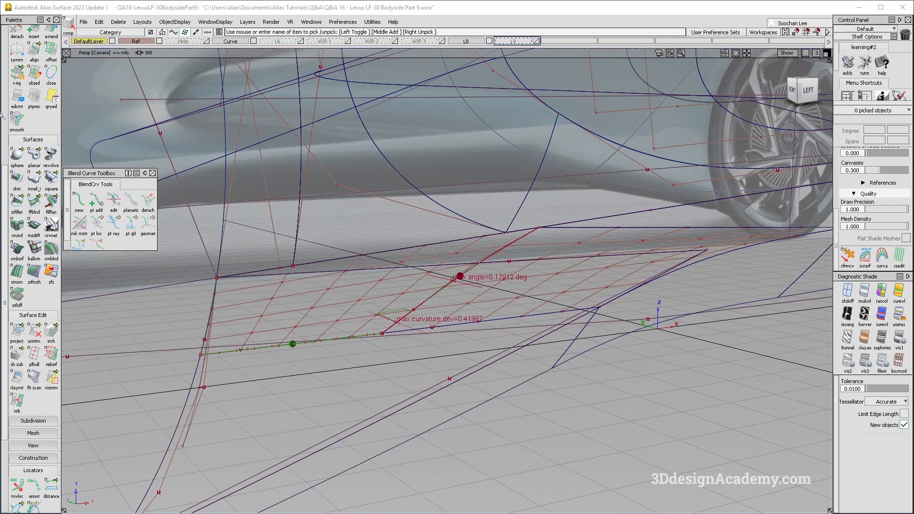
Align the square's slanted edge to the neighbouring square with G2 Edge continuity, Partial turned off
scroll(34, 84, up, 1)
click(33, 83)
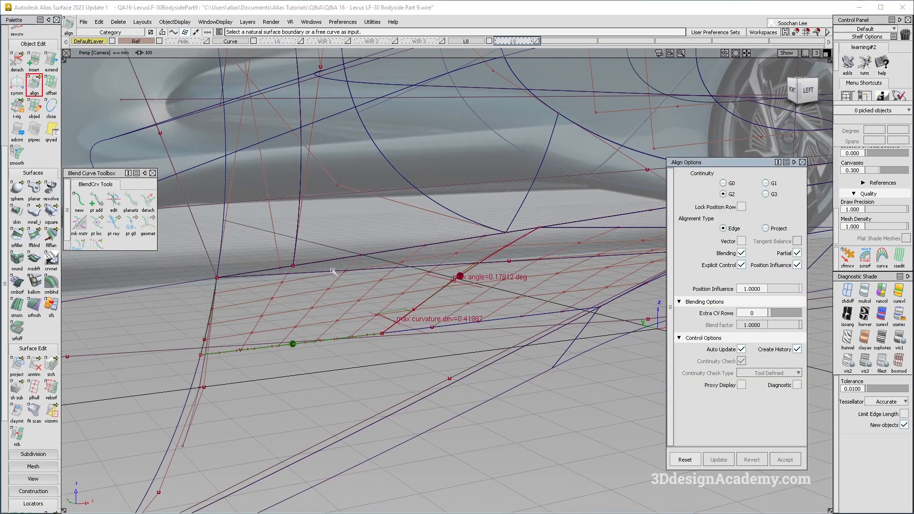
click(467, 272)
click(479, 274)
key(Return)
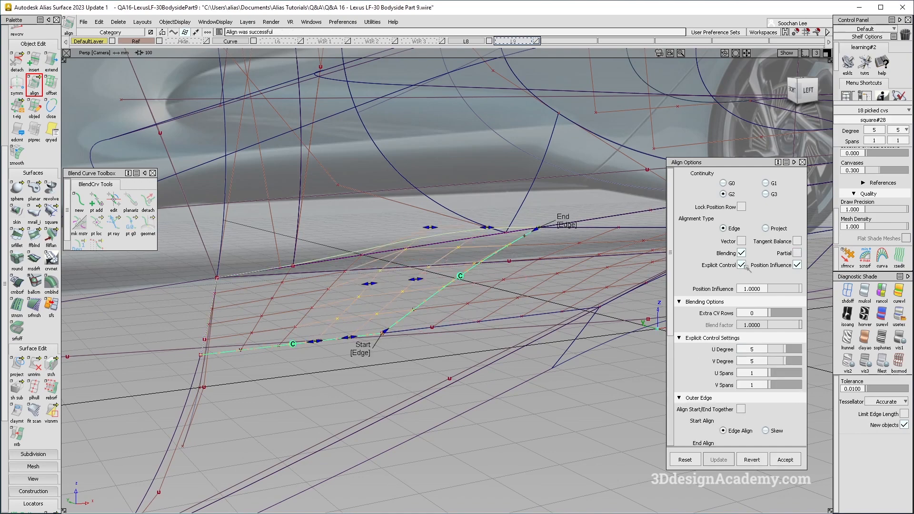
Enable Vector for the slanted edge's alignment, try the View direction and set it back to Normal
click(741, 241)
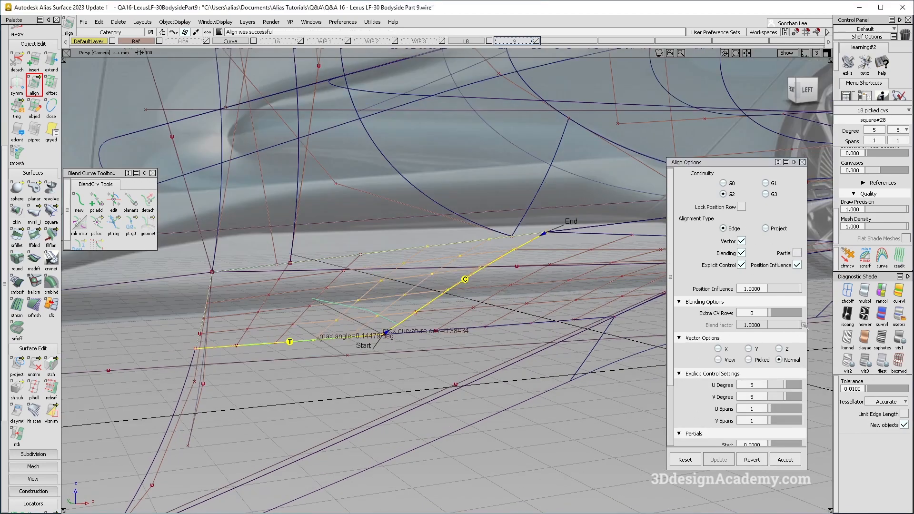
click(719, 360)
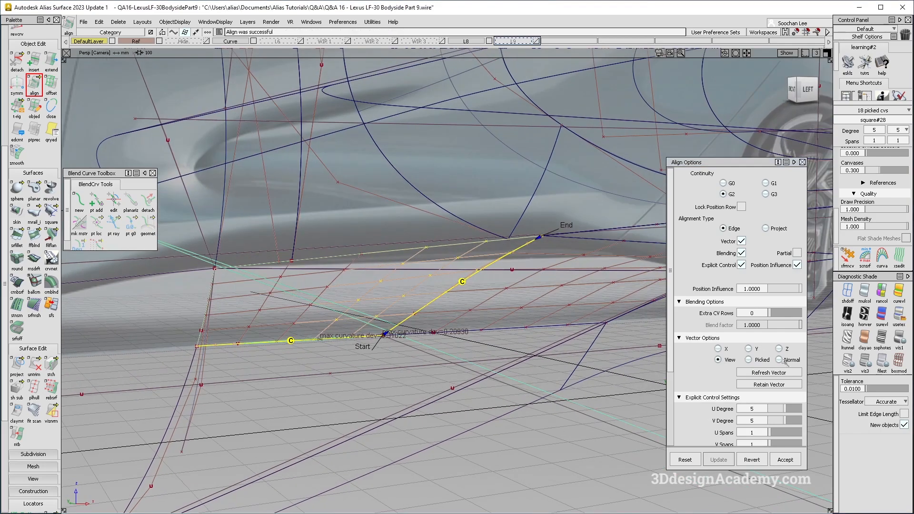
click(779, 360)
alt+shift+drag(333, 352, 326, 342)
alt+shift+drag(370, 369, 406, 319)
alt+shift+right_drag(407, 319, 400, 318)
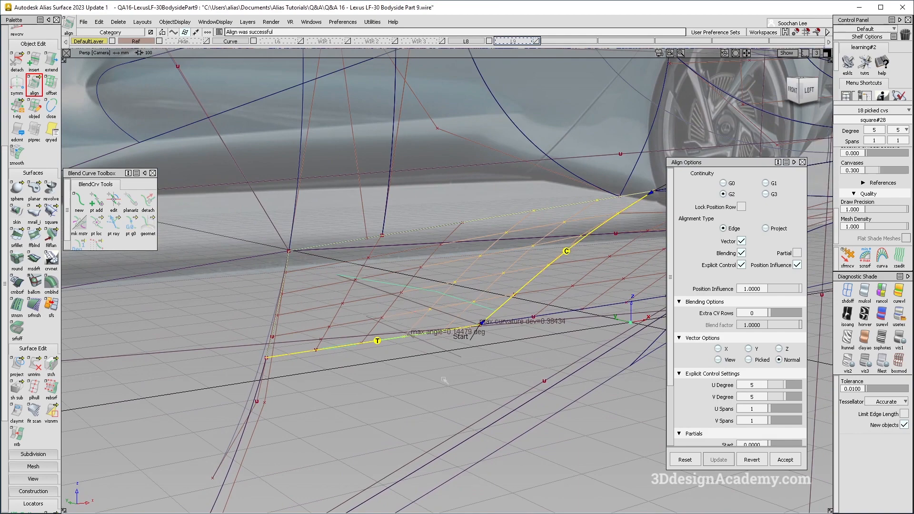
click(444, 375)
Align the square's lower edge to the adjoining surface with G1 Edge continuity and Partial enabled
alt+shift+drag(563, 259, 572, 257)
click(765, 182)
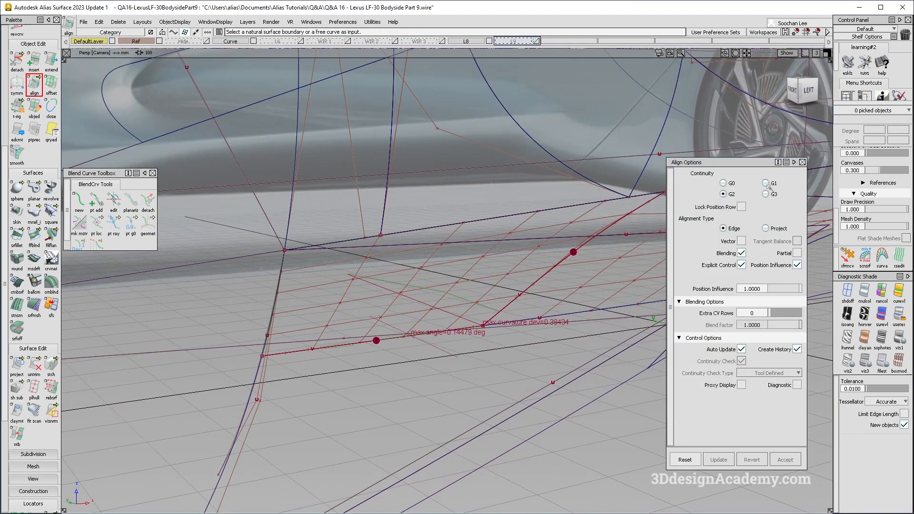
click(379, 341)
click(410, 316)
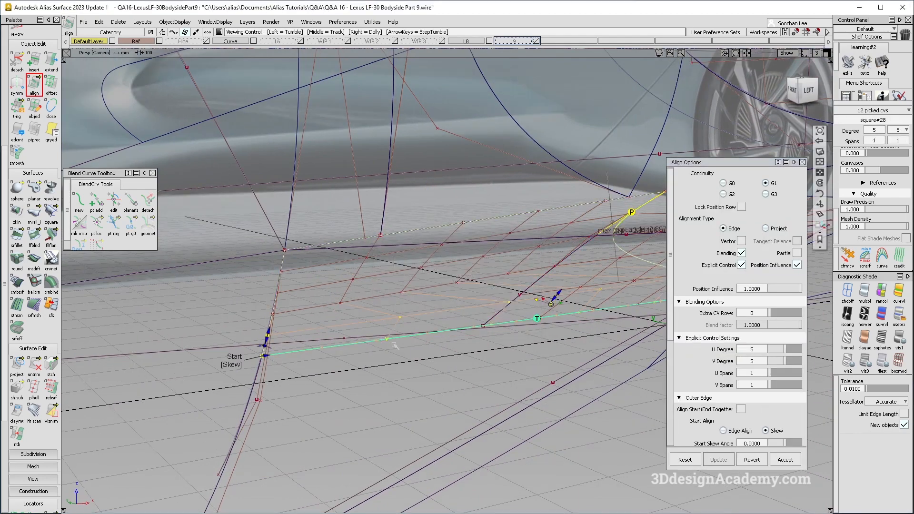
click(796, 254)
alt+shift+drag(499, 312, 509, 305)
key(ctrl+z)
Delete the square surface's construction history and remove the continuity locators from its edges
ctrl+shift+drag(541, 254, 469, 282)
click(119, 22)
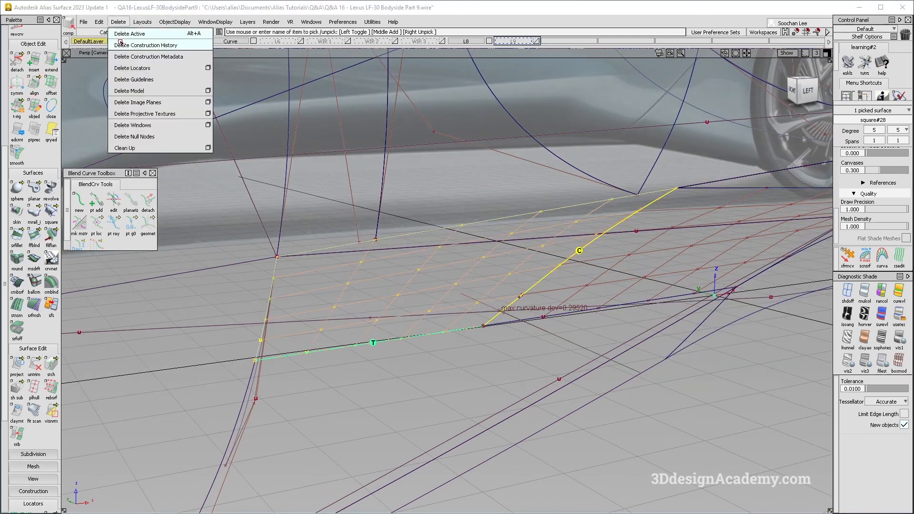
click(125, 46)
ctrl+shift+drag(447, 402, 447, 316)
ctrl+shift+drag(478, 390, 424, 319)
ctrl+shift+drag(239, 442, 156, 261)
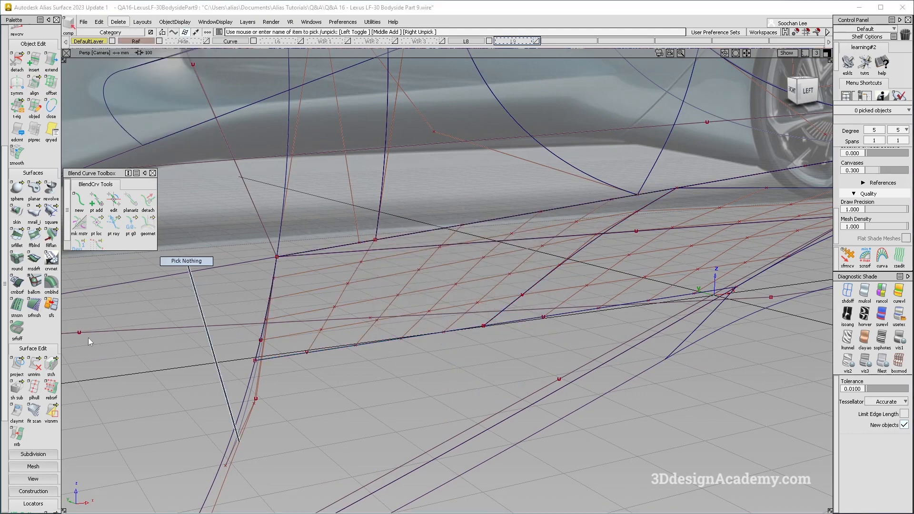
Check surface continuity along the square's lower and slanted edges
scroll(33, 333, down, 5)
click(16, 452)
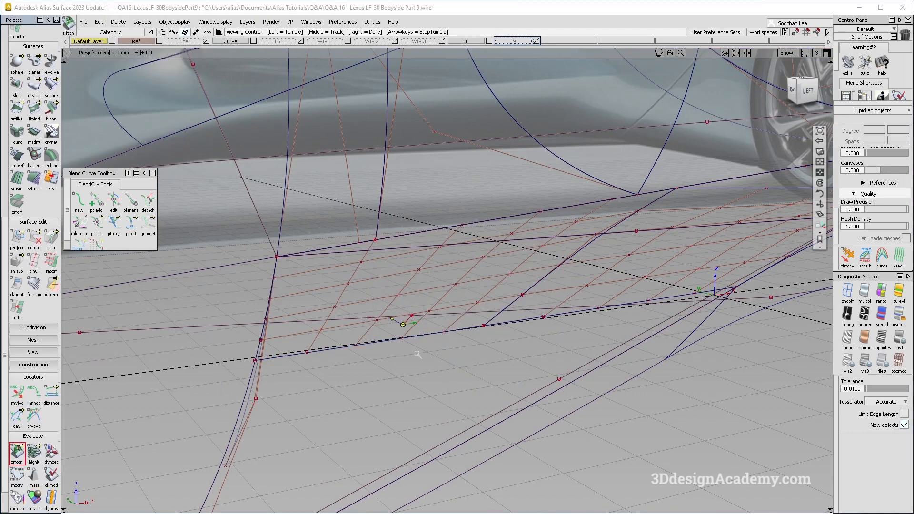
alt+shift+drag(436, 339, 424, 334)
click(428, 335)
click(524, 298)
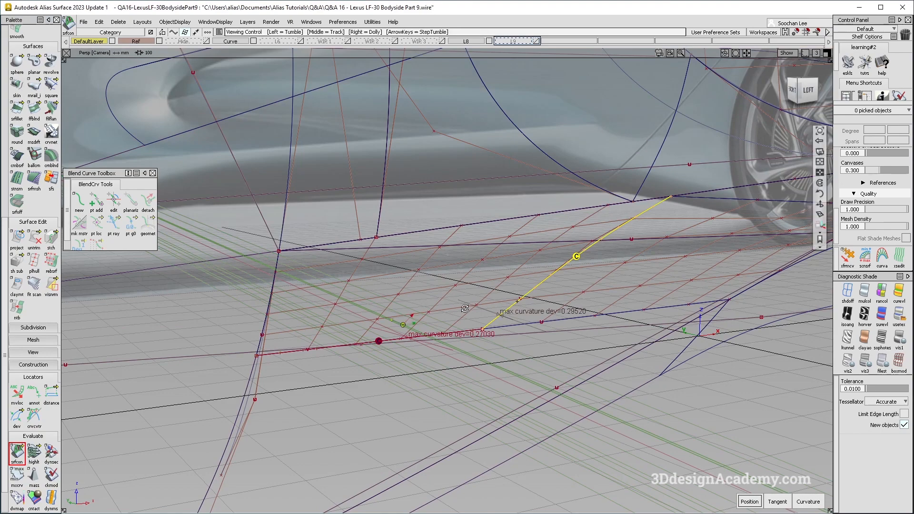
alt+shift+drag(465, 308, 440, 312)
Align the square's lower edge to the adjoining surface with G2 continuity and Position Influence 0
scroll(35, 81, up, 3)
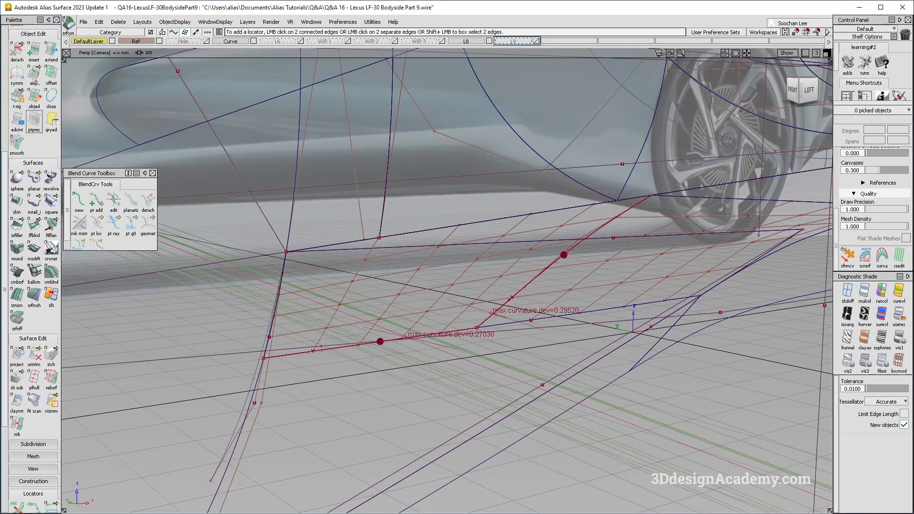
click(35, 76)
click(461, 332)
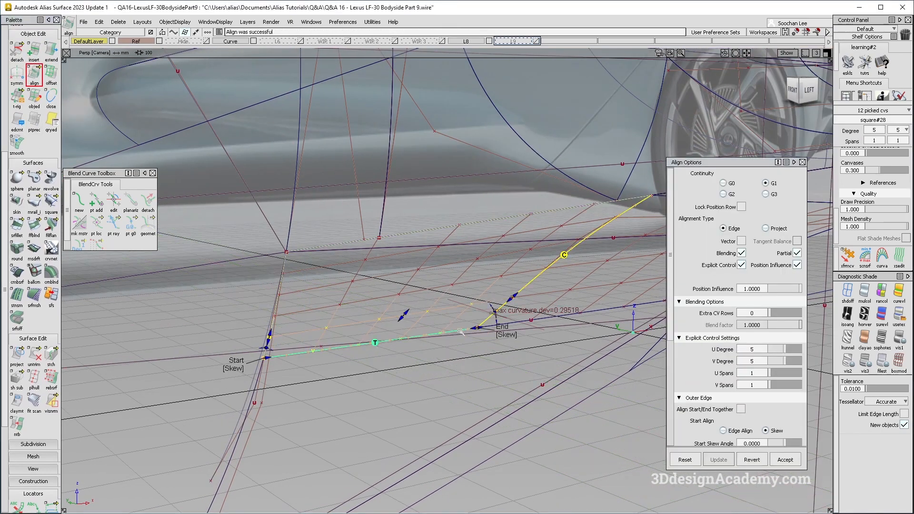
click(723, 194)
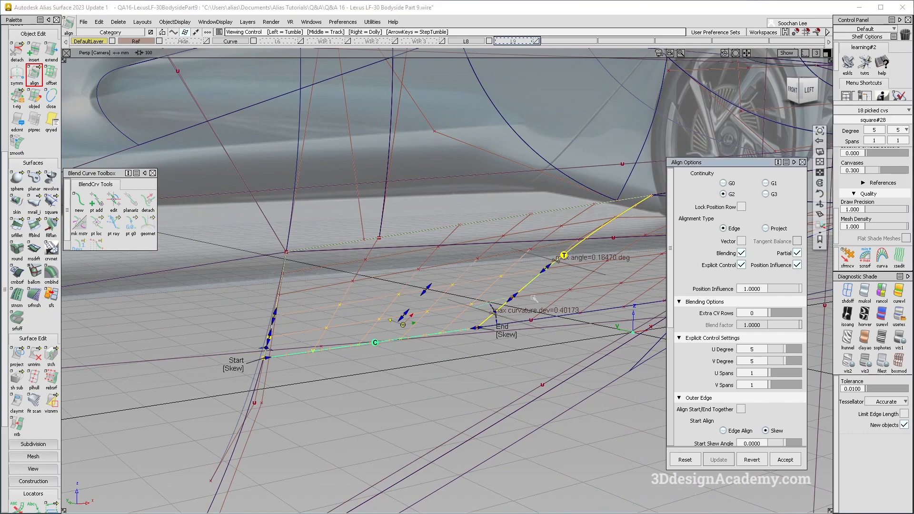
drag(789, 293, 747, 289)
Delete the lower-edge alignment's construction history from the square surface
alt+shift+drag(538, 281, 507, 282)
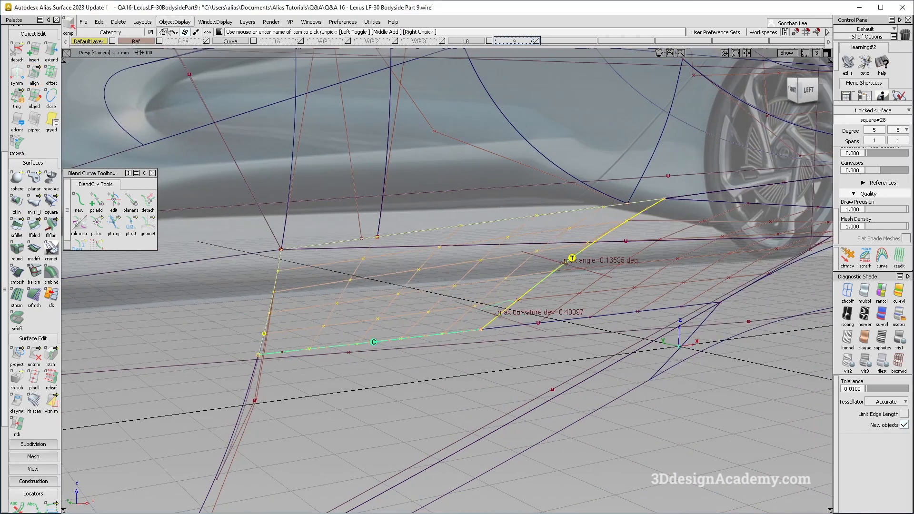
click(118, 22)
click(125, 31)
Align the square's slanted edge to the neighbouring square with G1 Edge continuity and Vector set to Normal
double_click(34, 74)
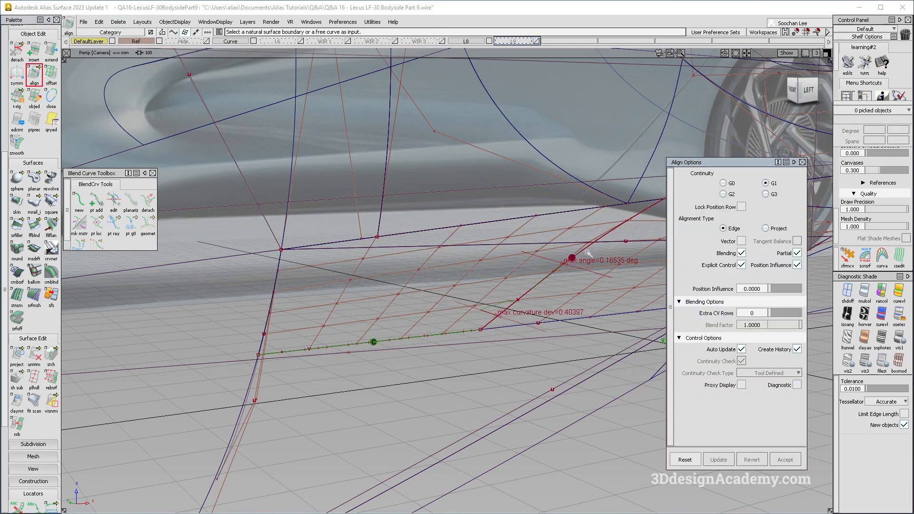
click(580, 255)
click(585, 252)
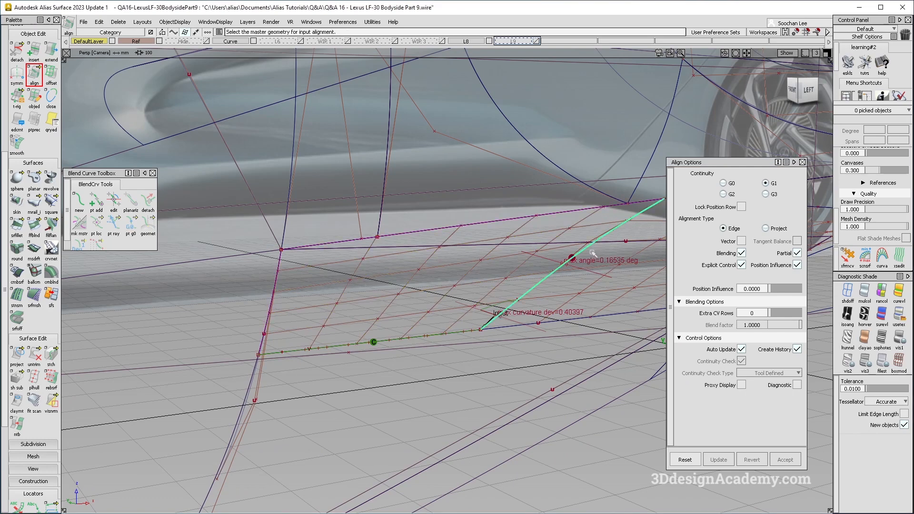
click(741, 241)
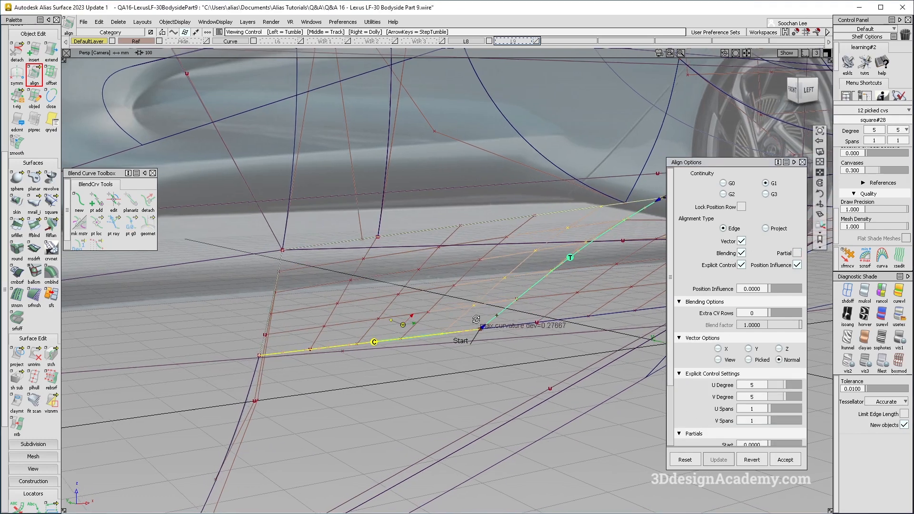
Delete the square's construction history and the continuity locator on its slanted edge
ctrl+shift+drag(479, 370, 487, 253)
drag(496, 260, 458, 289)
click(121, 23)
click(138, 50)
click(421, 318)
ctrl+shift+drag(587, 416, 587, 311)
ctrl+shift+drag(506, 238, 501, 296)
click(561, 260)
key(Delete)
key(Return)
Check surface continuity along the square's slanted edge again
scroll(43, 464, down, 2)
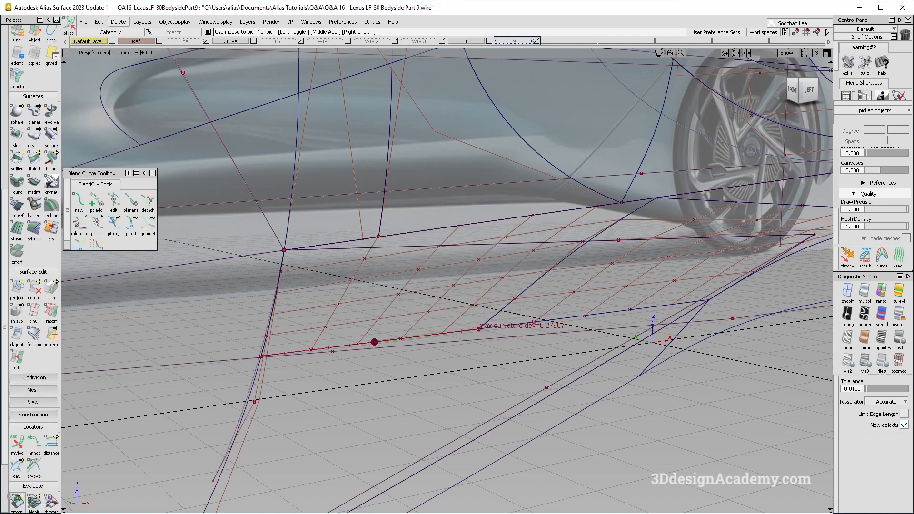
click(16, 501)
click(566, 256)
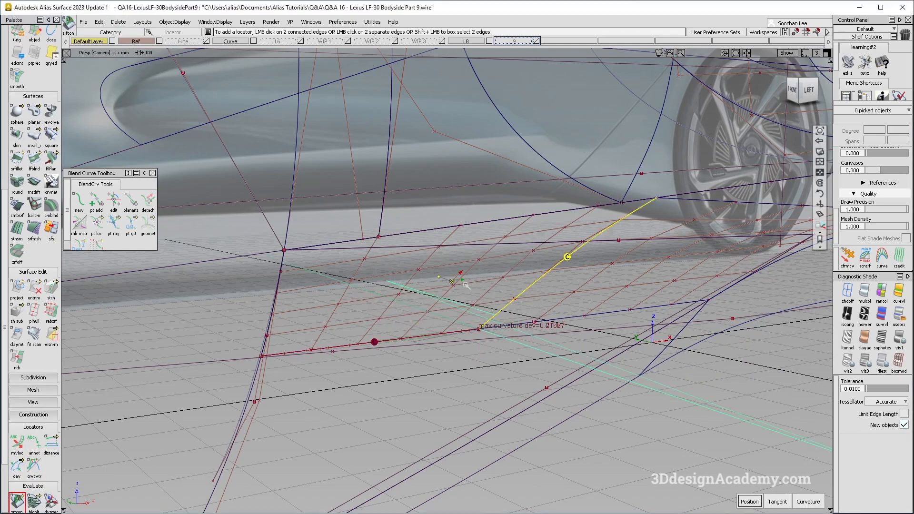
Move an interior CV of square#28 above the lower edge along its normal, using a mouse sensitivity of 5000
alt+shift+right_drag(453, 281, 465, 351)
click(367, 356)
alt+shift+drag(366, 356, 398, 353)
click(454, 288)
alt+shift+drag(454, 288, 481, 328)
alt+shift+right_drag(481, 329, 511, 319)
alt+shift+drag(512, 320, 523, 333)
alt+shift+right_drag(533, 314, 521, 316)
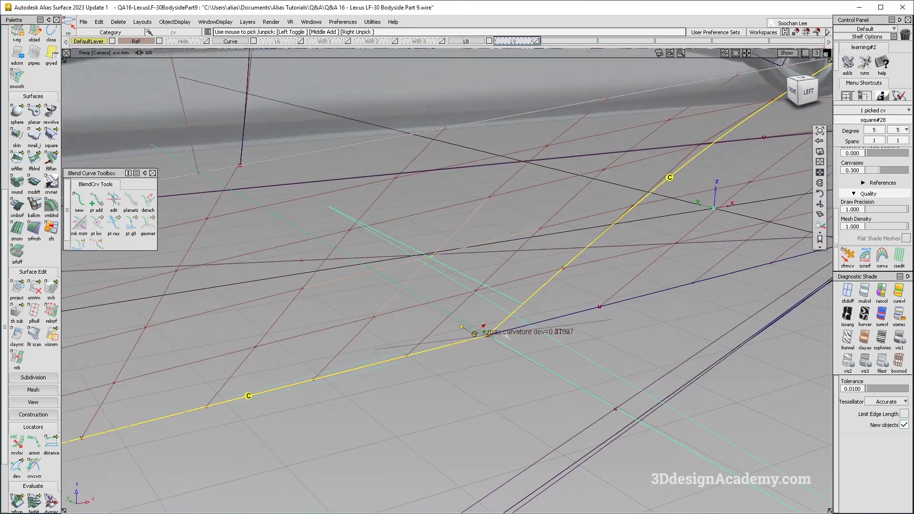
alt+shift+drag(506, 334, 523, 318)
click(848, 257)
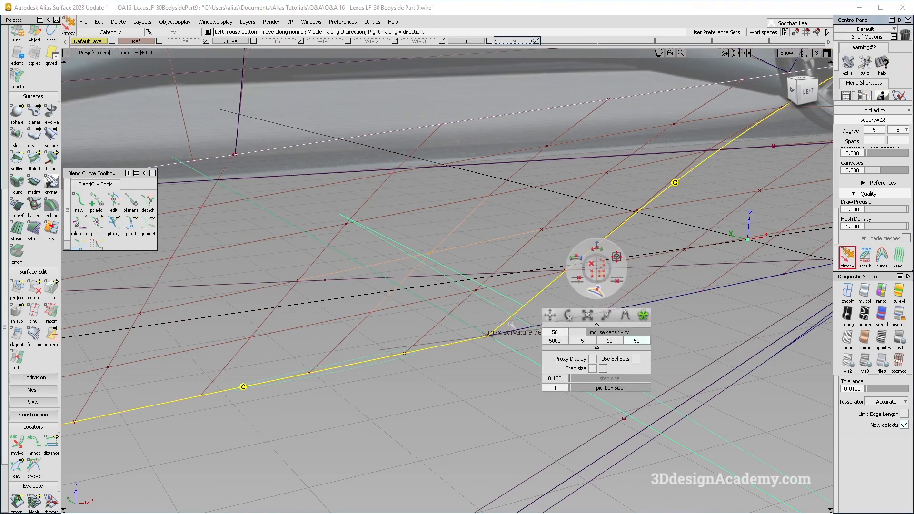
click(558, 340)
drag(430, 372, 431, 371)
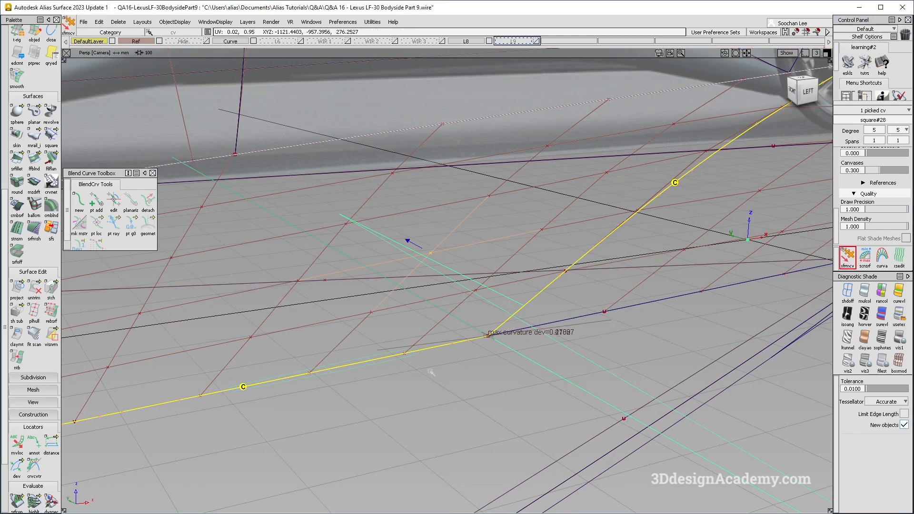
drag(561, 363, 326, 377)
Nudge the third lower-edge CV from square#28's slanted edge along its normal
click(310, 373)
drag(429, 386, 436, 389)
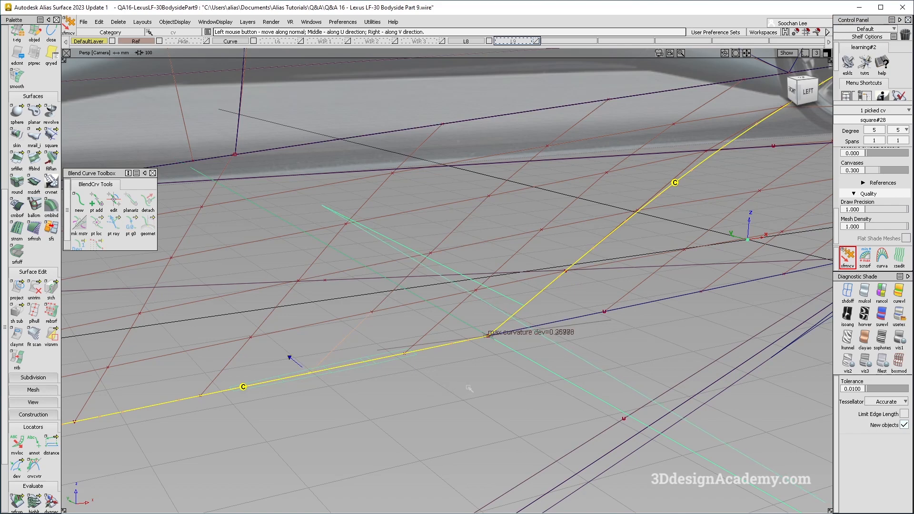
mouse_move(511, 385)
mouse_down()
mouse_move(660, 381)
mouse_move(506, 390)
mouse_up()
drag(404, 354, 395, 305)
Fine-tune square#28's interior CVs in the two hull rows nearest the slanted edge's lower end along their normals
click(431, 254)
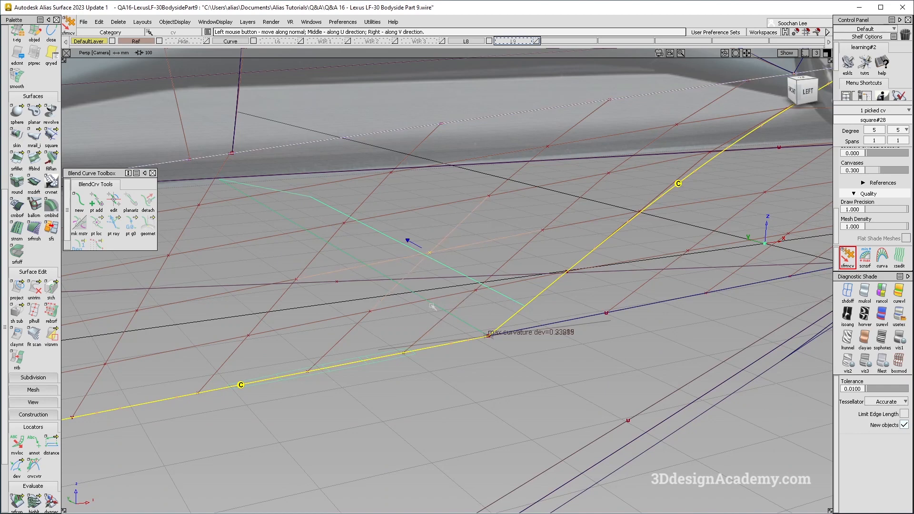
drag(478, 289, 482, 307)
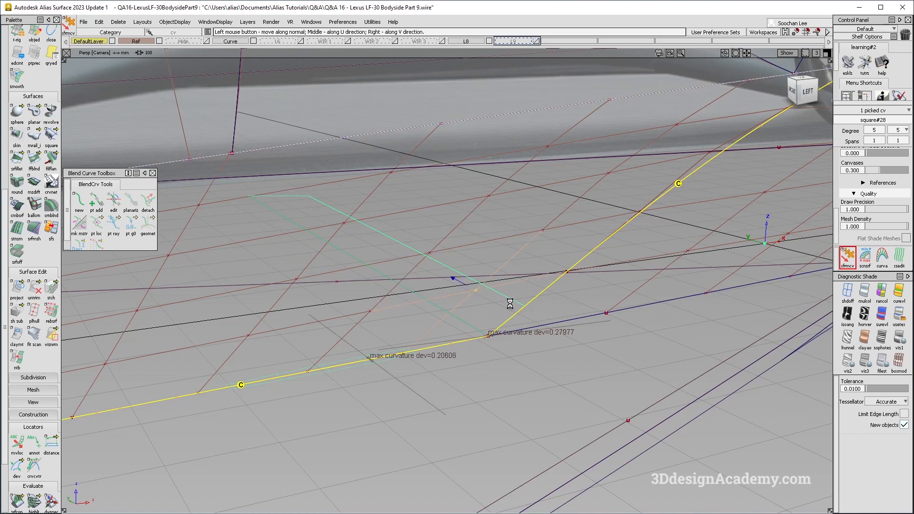
drag(536, 303, 545, 301)
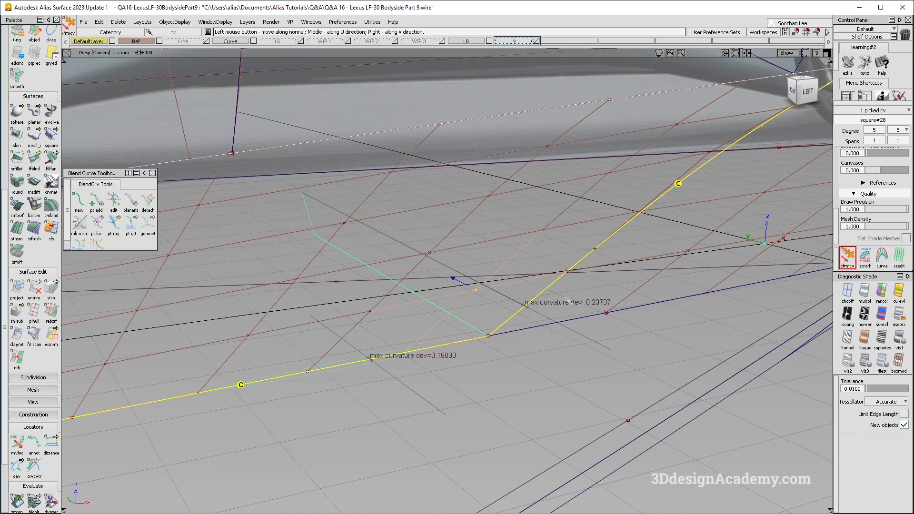
drag(538, 303, 527, 305)
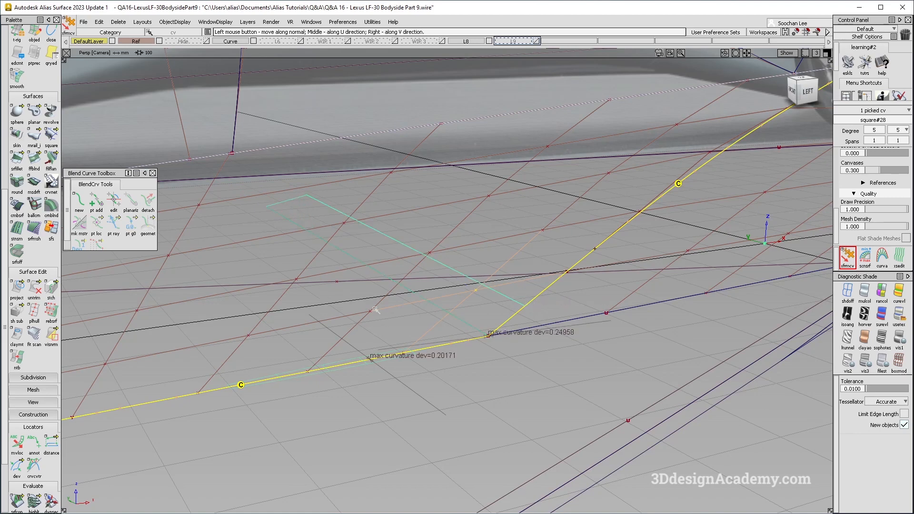
Adjust square#28's mid-span interior CVs along their normals to lower the curvature deviation along the lower edge
click(297, 280)
drag(315, 295, 403, 289)
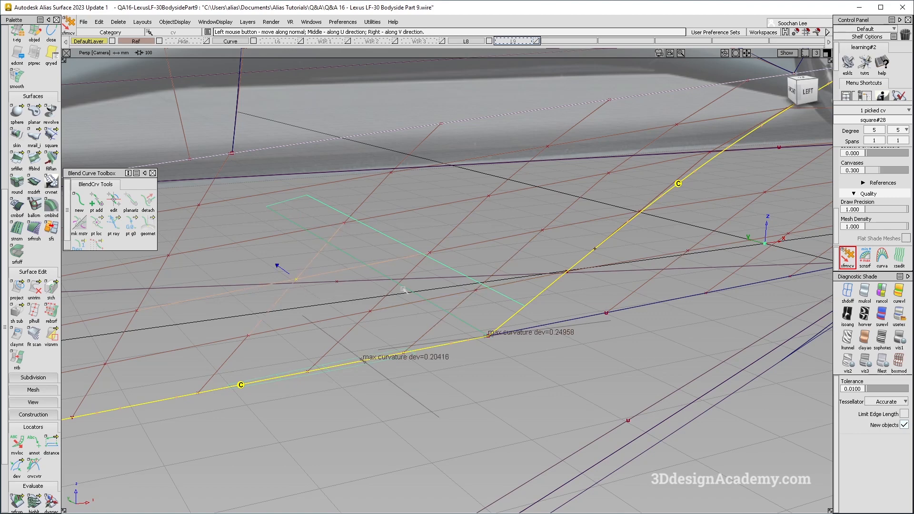
drag(490, 290, 205, 330)
drag(650, 365, 224, 411)
mouse_move(432, 253)
mouse_down()
mouse_move(516, 235)
mouse_move(422, 259)
mouse_up()
drag(745, 293, 389, 365)
Move the interior CV nearest the lower edge's far end, away from the slanted edge, along its normal
alt+shift+drag(319, 381, 555, 373)
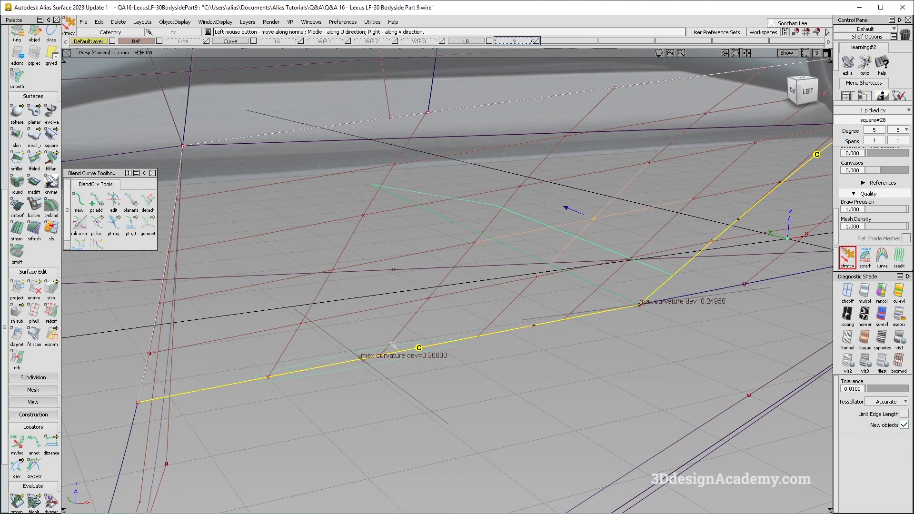
alt+shift+drag(394, 302, 314, 288)
click(316, 288)
drag(380, 296, 477, 354)
drag(488, 387, 604, 363)
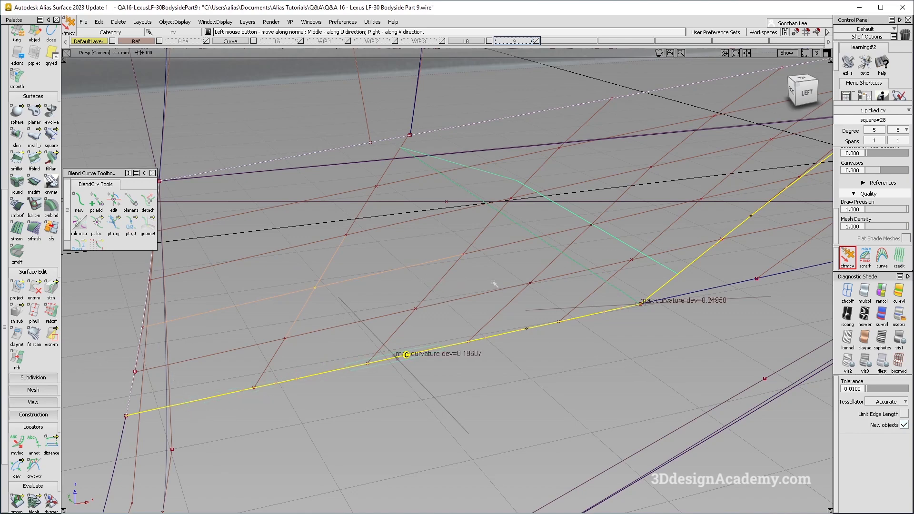
Adjust the next interior CV toward the slanted edge along its normal and pick a CV on square#28's short end edge
click(463, 256)
drag(477, 280, 654, 271)
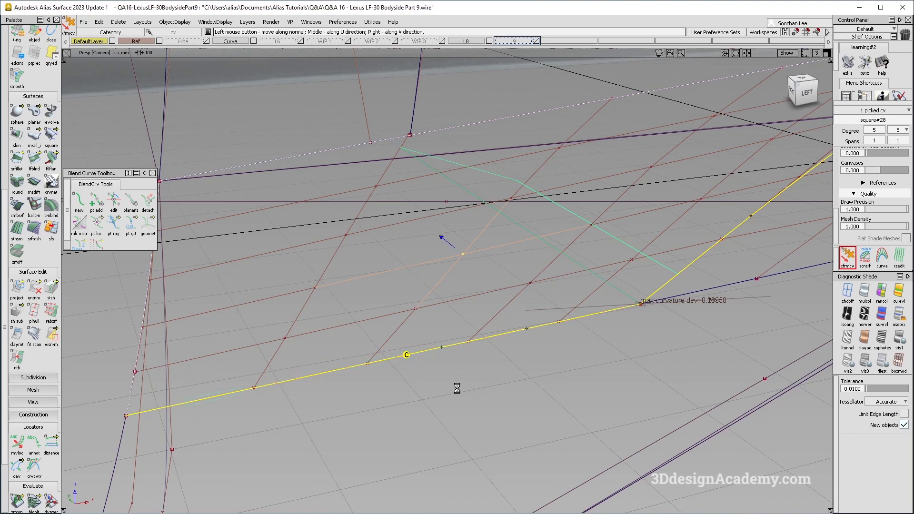
click(143, 327)
alt+shift+drag(247, 327, 674, 219)
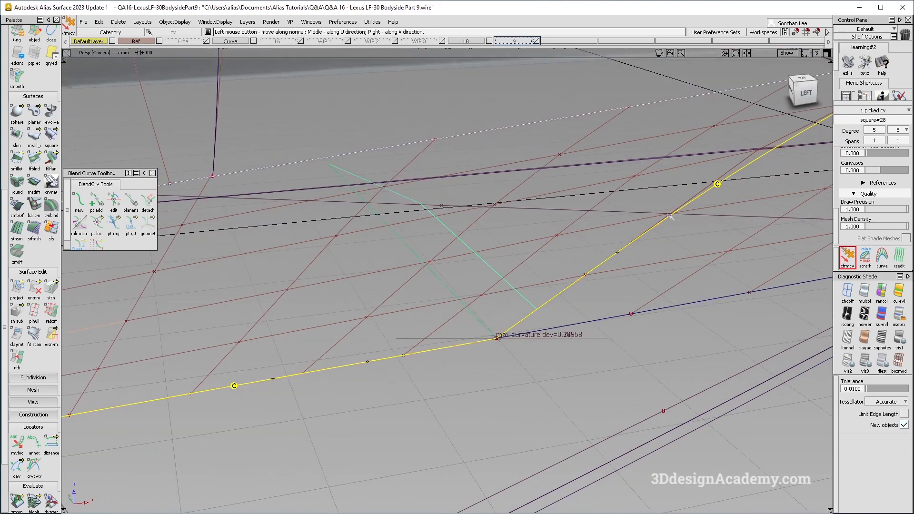
Pick square#28's slanted-edge CV u2v5 and move it along its normal
click(672, 215)
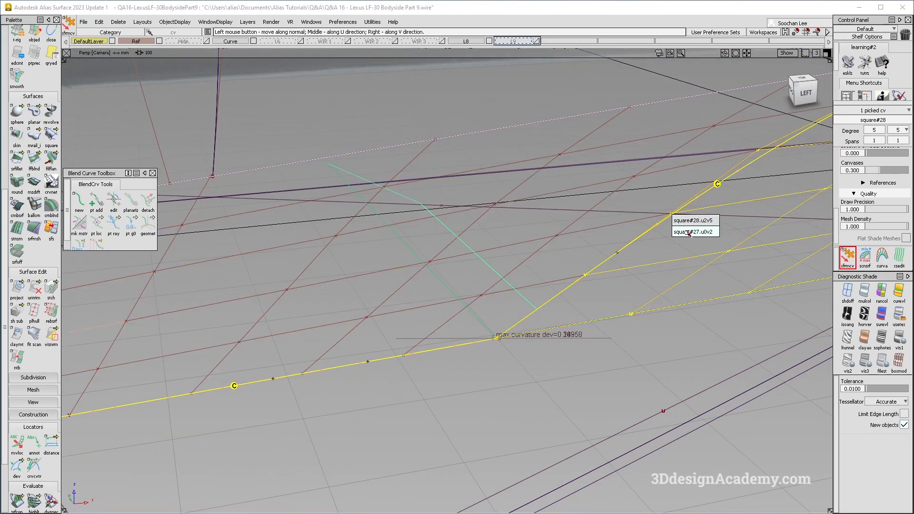
click(690, 223)
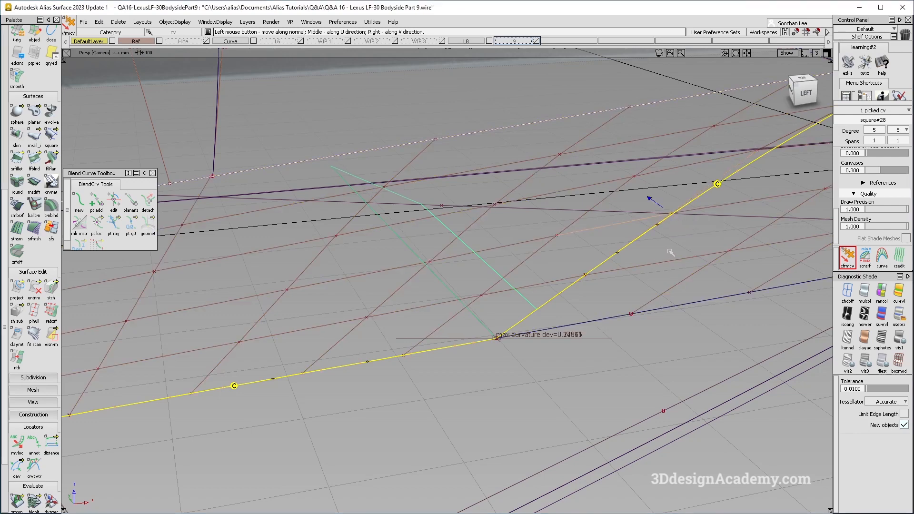
mouse_move(730, 250)
mouse_down()
mouse_move(743, 250)
mouse_move(733, 253)
mouse_up()
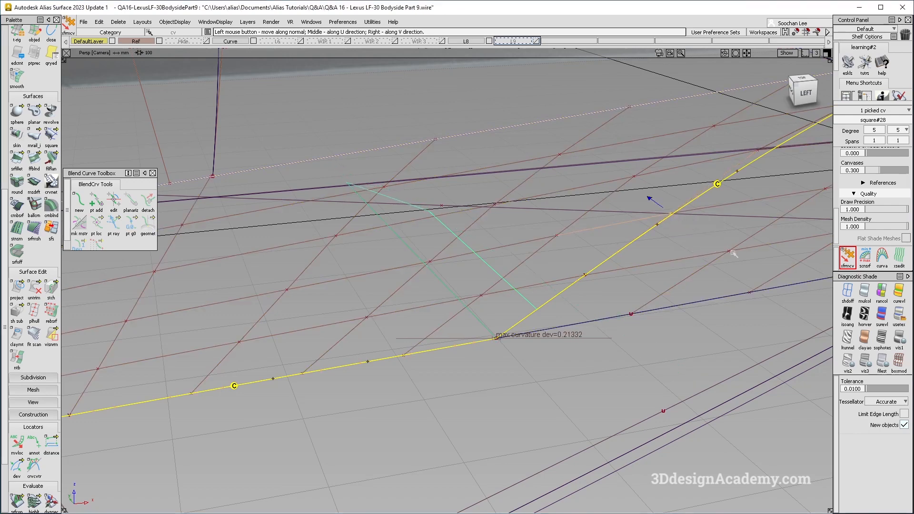
Fine-tune the slanted-edge CV next to the lower corner along its normal to reduce the curvature deviation
click(586, 276)
click(598, 292)
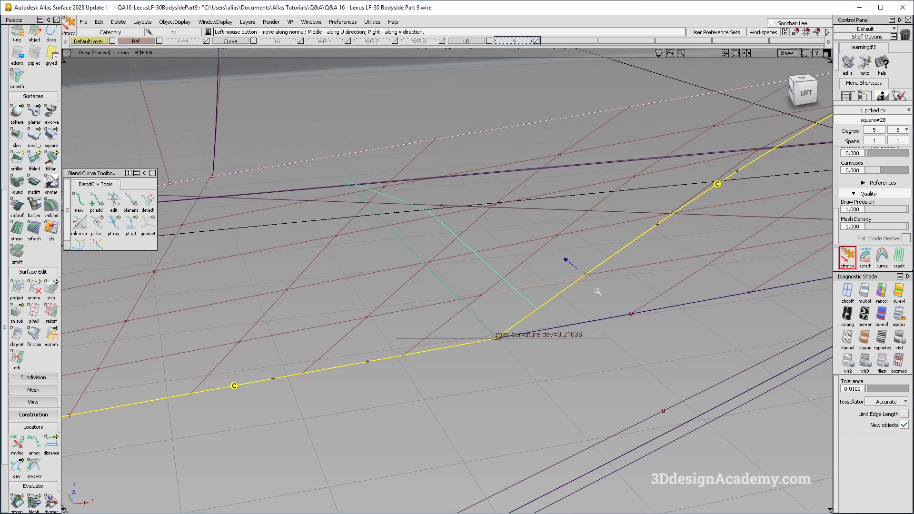
drag(601, 291, 614, 291)
drag(584, 292, 579, 295)
drag(593, 289, 572, 310)
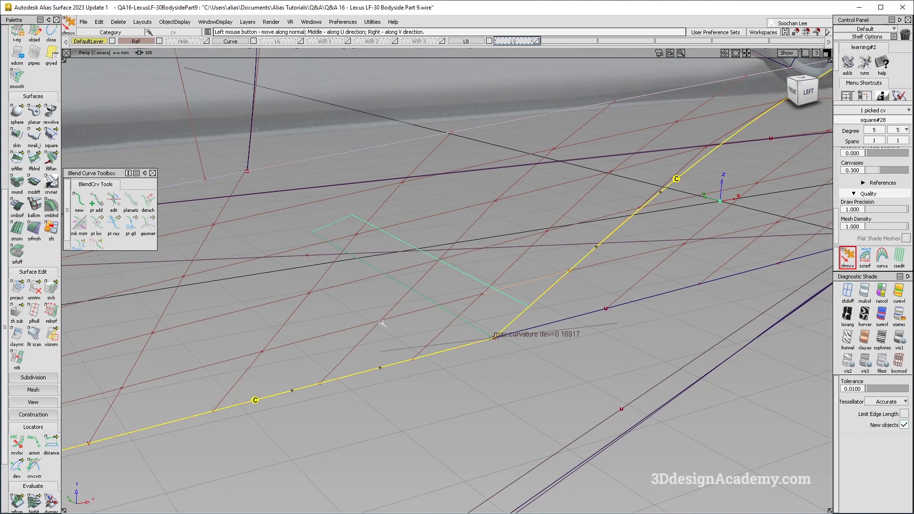
alt+shift+drag(474, 299, 646, 303)
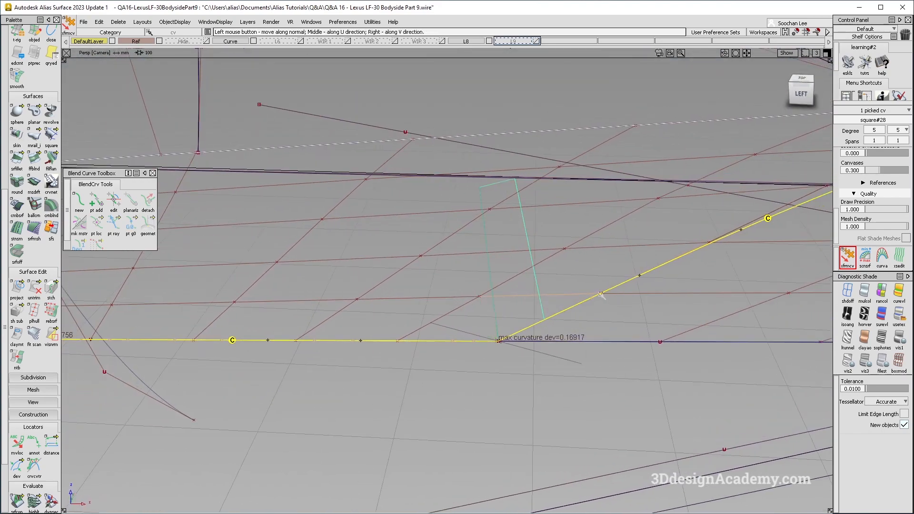
drag(601, 298, 585, 311)
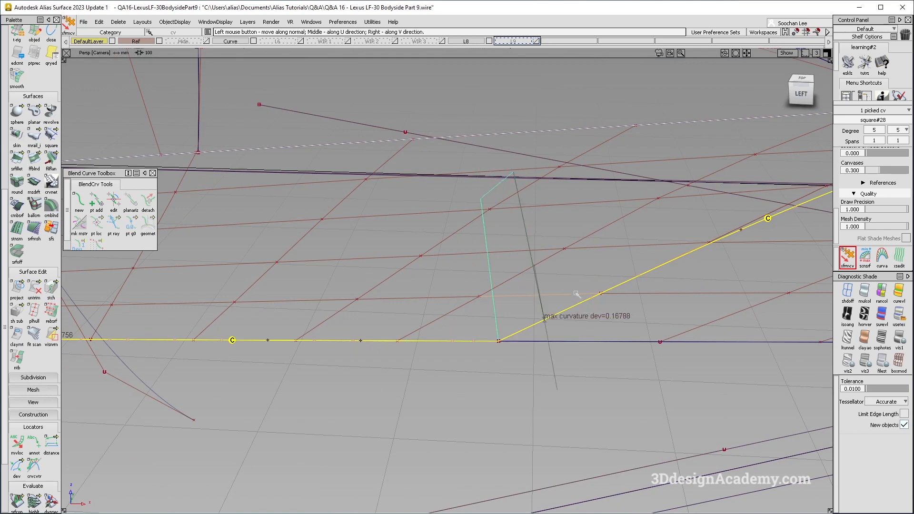
Move the interior CV in the hull row beside square#28's slanted edge along its normal
alt+shift+drag(601, 299, 524, 257)
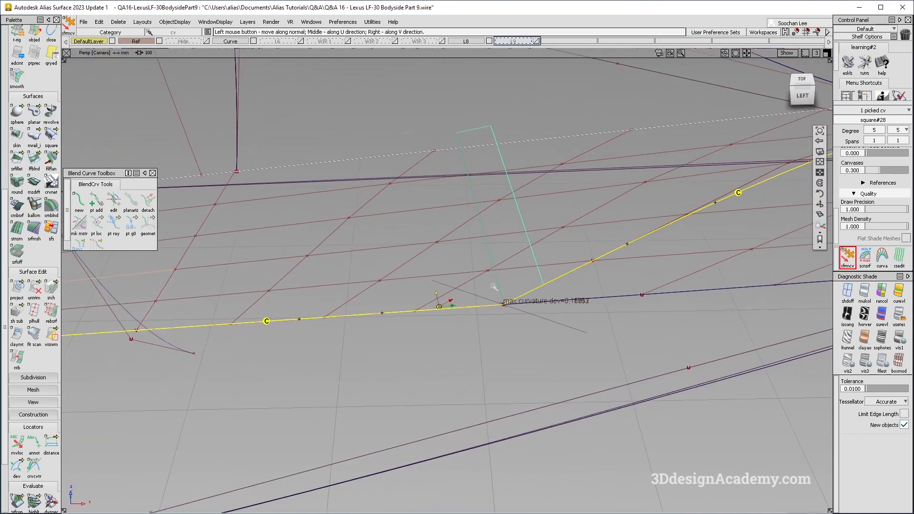
click(563, 228)
drag(572, 243, 624, 220)
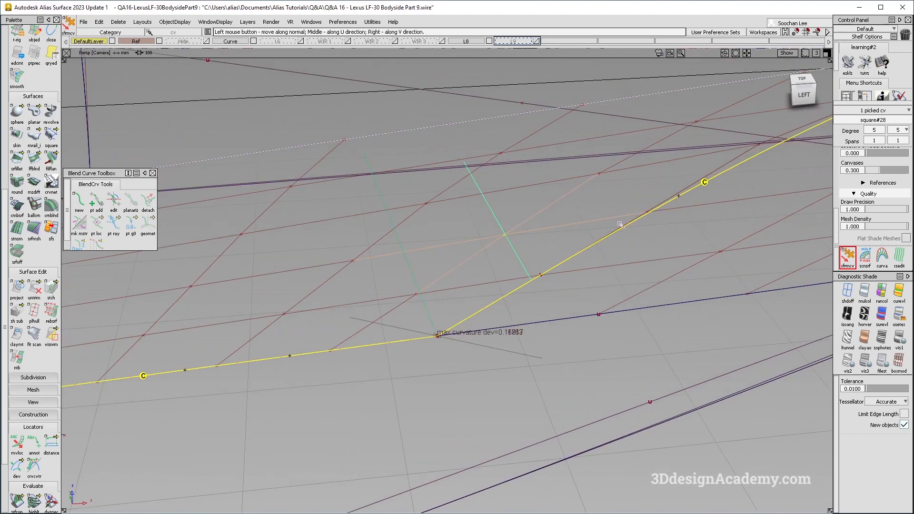
Adjust the overlapping CVs at the lower end of the slanted edge shared by square#28 and square#27
click(542, 278)
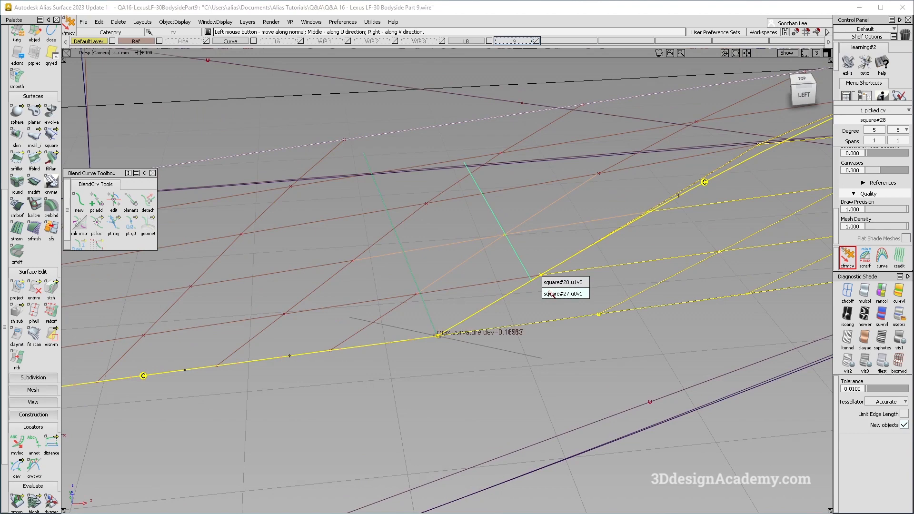
click(559, 289)
drag(575, 285, 548, 290)
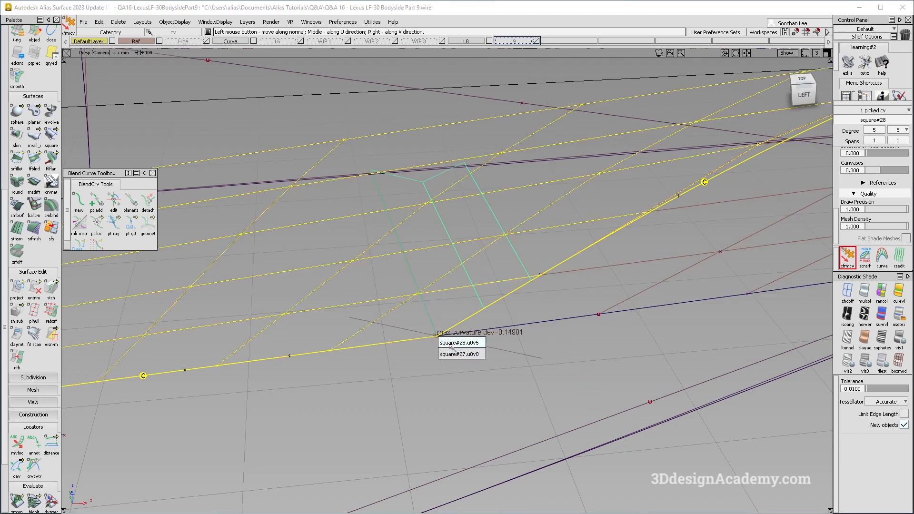
drag(497, 352, 496, 347)
Move the interior CV near square#28's short end edge along its normal to even out the lower-edge curvature
alt+shift+right_drag(495, 347, 402, 330)
alt+shift+drag(402, 329, 383, 324)
click(195, 338)
alt+shift+right_drag(194, 339, 219, 328)
click(180, 329)
drag(239, 333, 281, 328)
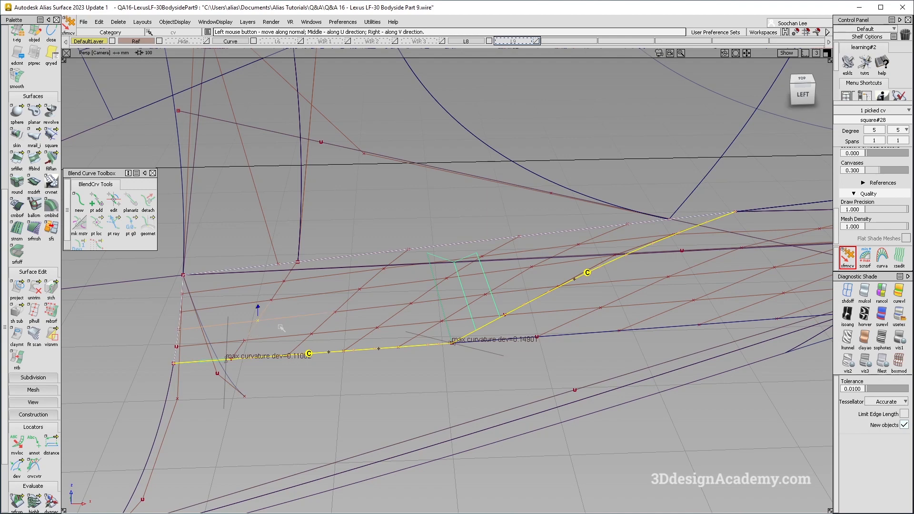
drag(251, 331, 244, 330)
Adjust square#28's interior CVs above the middle of the lower edge to bring its curvature deviation down
alt+shift+click(219, 360)
alt+shift+right_drag(219, 360, 262, 323)
alt+shift+drag(262, 323, 281, 369)
alt+shift+middle_drag(271, 371, 409, 353)
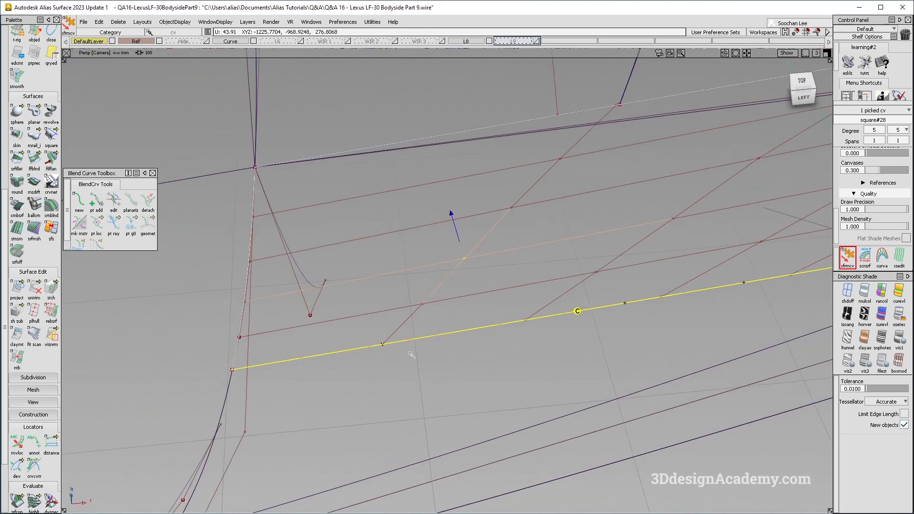
alt+shift+middle_drag(471, 333, 298, 363)
alt+shift+middle_drag(685, 292, 403, 363)
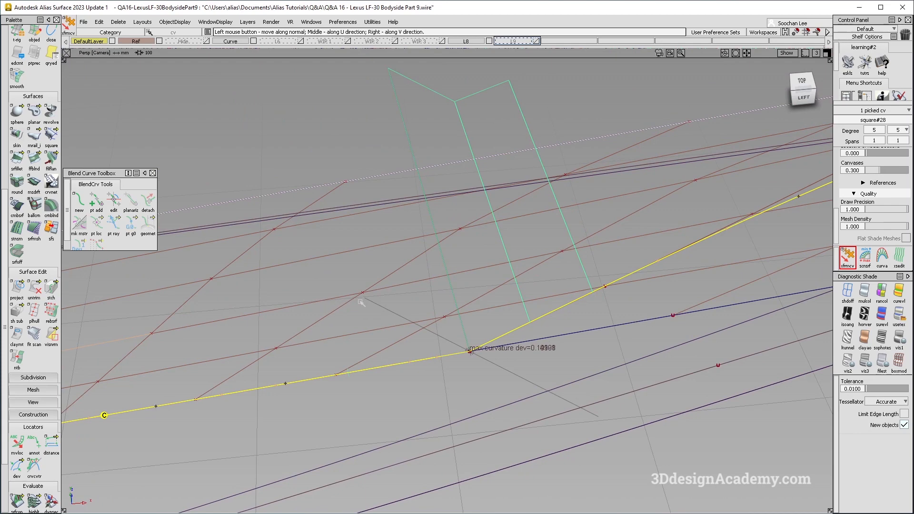
drag(364, 292, 420, 340)
alt+shift+middle_drag(285, 326, 259, 307)
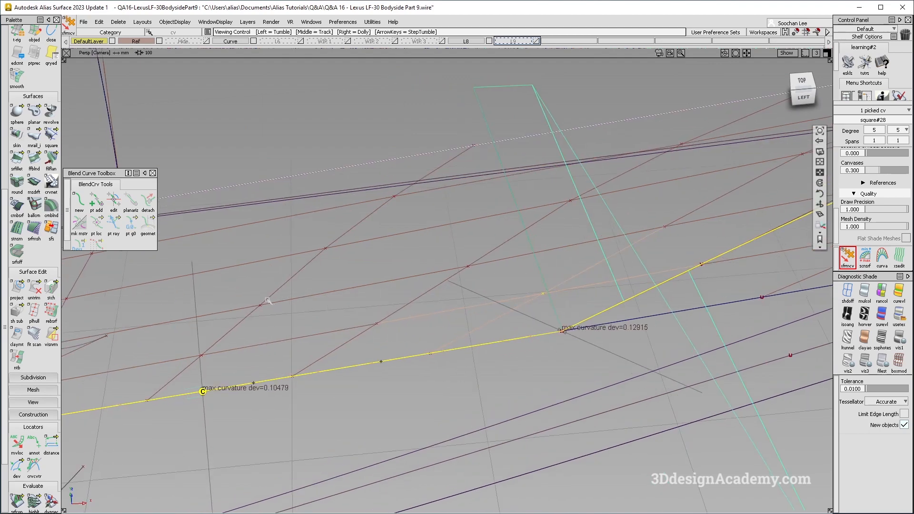
Try to move the interior CV closest to square#28's lower corner at the slanted edge along its normal
alt+shift+right_drag(289, 311, 367, 314)
alt+shift+drag(368, 315, 453, 321)
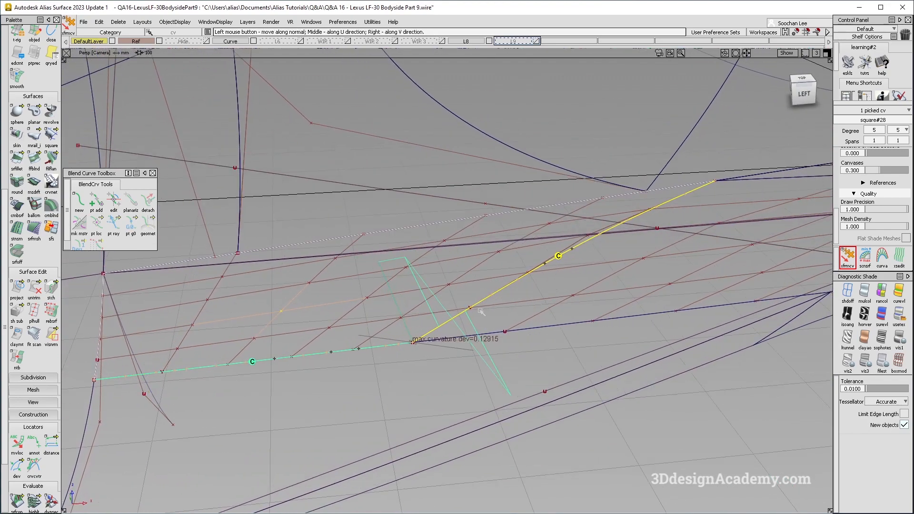
click(400, 317)
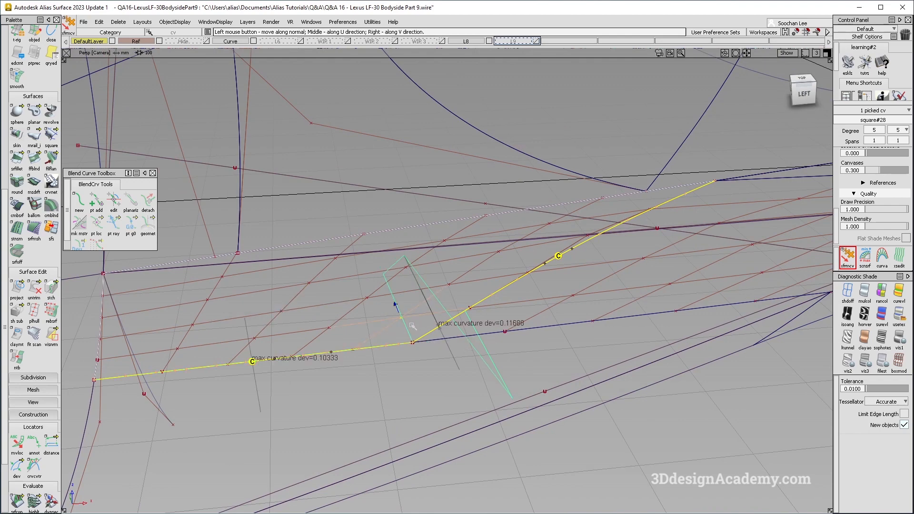
drag(403, 330, 398, 306)
Deselect the CV and check surface continuity along the lower edge of the neighbouring square#27
alt+shift+drag(519, 314, 538, 290)
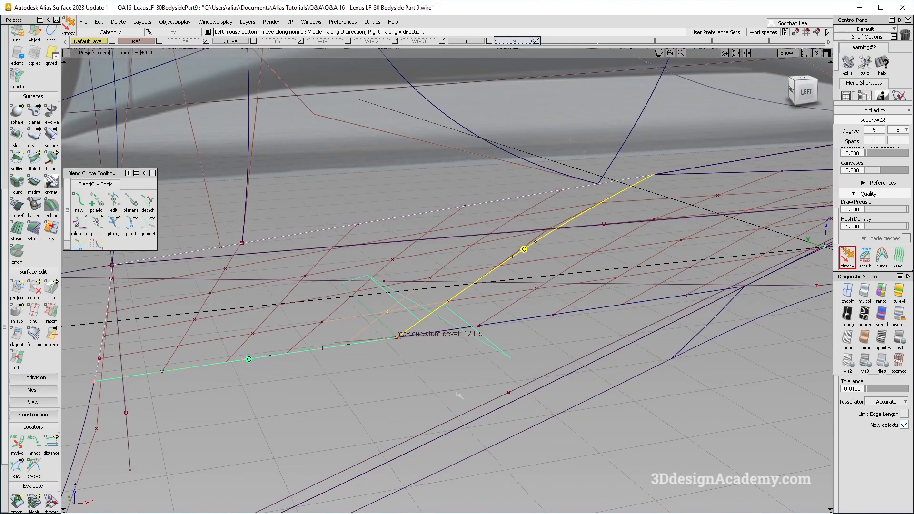
ctrl+shift+drag(459, 395, 408, 232)
scroll(31, 429, down, 2)
click(16, 453)
mouse_move(605, 311)
alt+shift+mouse_down()
mouse_move(565, 294)
mouse_move(573, 300)
alt+shift+mouse_up()
click(574, 306)
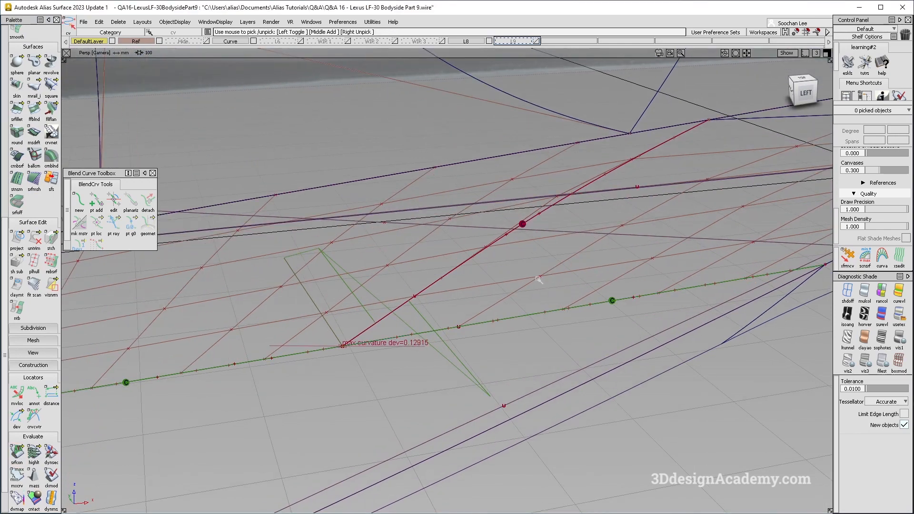
Pick square#27's interior CV near the slanted edge and move it along its normal
drag(526, 270, 555, 286)
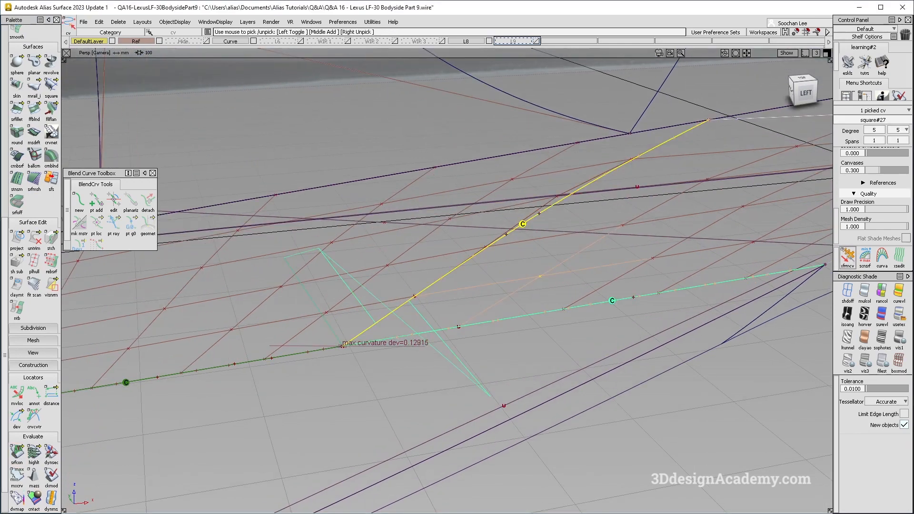
click(848, 257)
click(487, 326)
drag(506, 350, 525, 348)
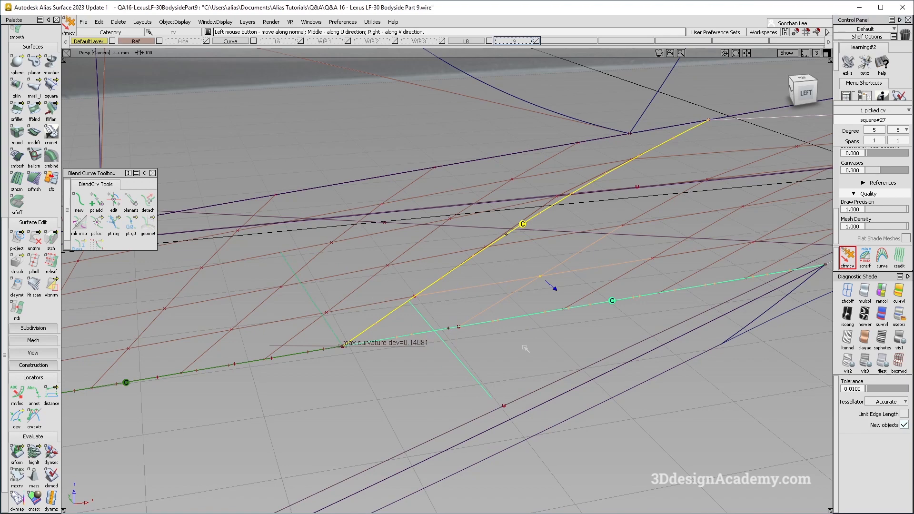
drag(573, 332, 564, 331)
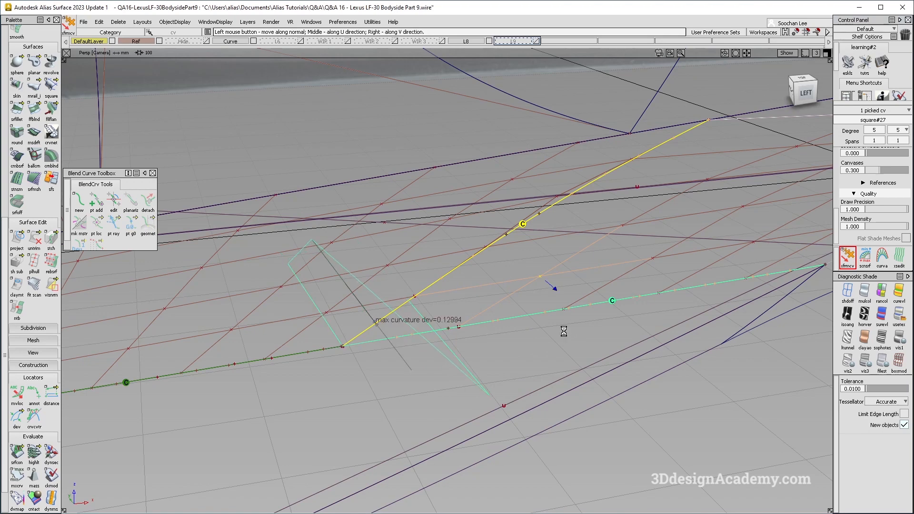
Undo the last CV move and adjust square#27's CVs near the lower edge and further inside the surface to reduce the curvature deviation
key(ctrl+z)
drag(477, 336, 546, 338)
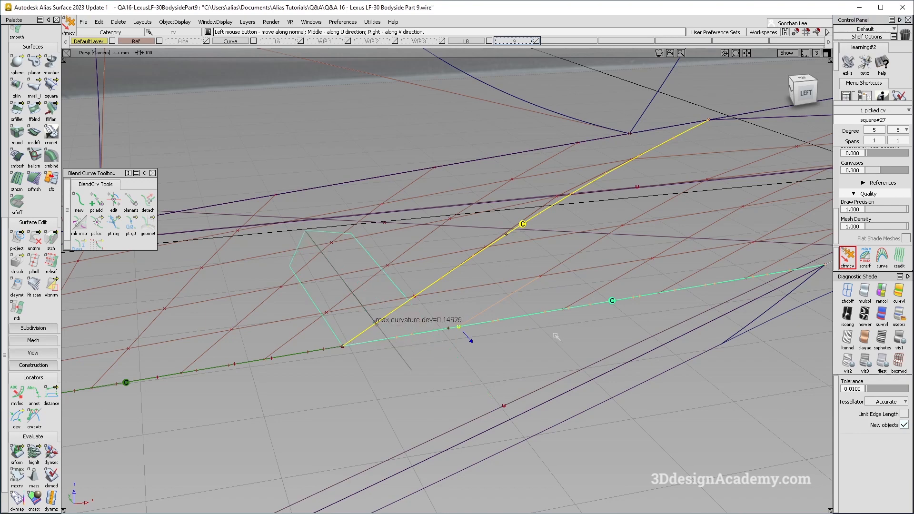
drag(569, 336, 652, 260)
drag(621, 225, 592, 259)
alt+shift+right_drag(592, 267, 543, 244)
alt+shift+drag(543, 335, 399, 309)
scroll(399, 309, up, 2)
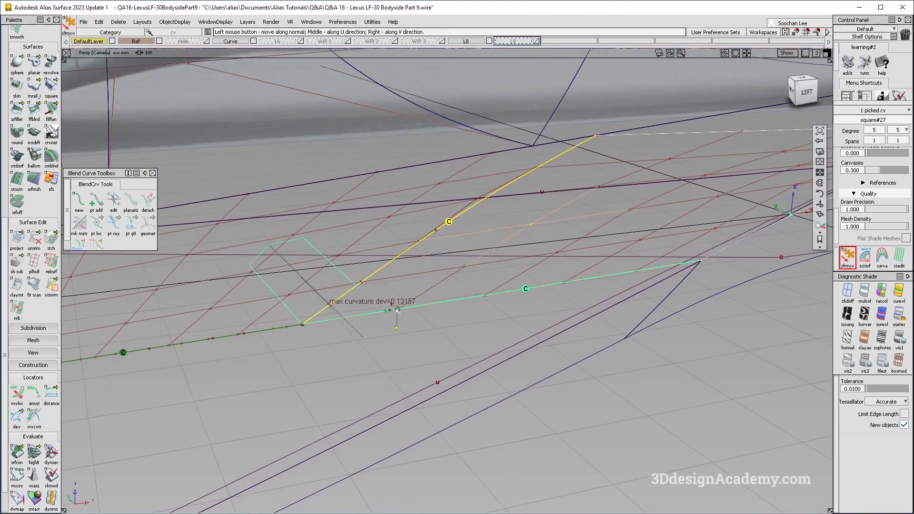
drag(397, 329, 388, 279)
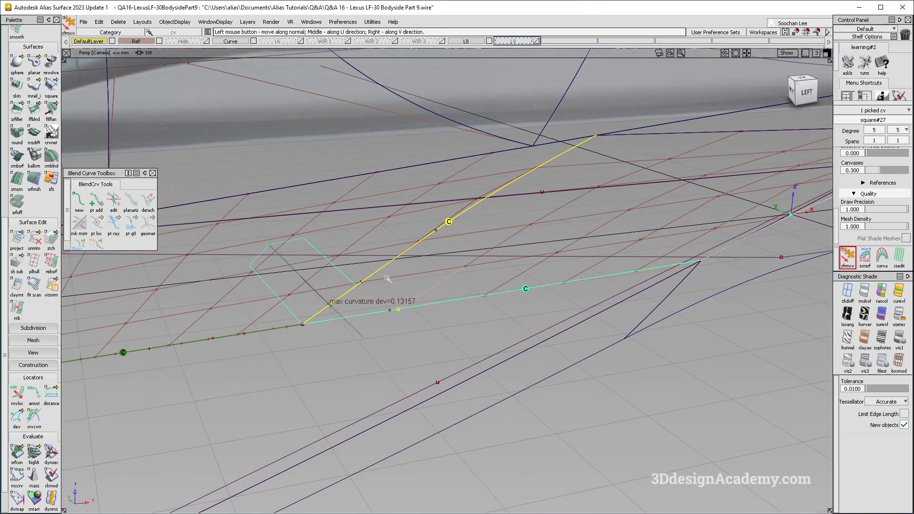
Adjust square#27's CVs u0v2 and u0v1 along the slanted shared edge, and pick the neighbouring interior CV of square#28
click(427, 237)
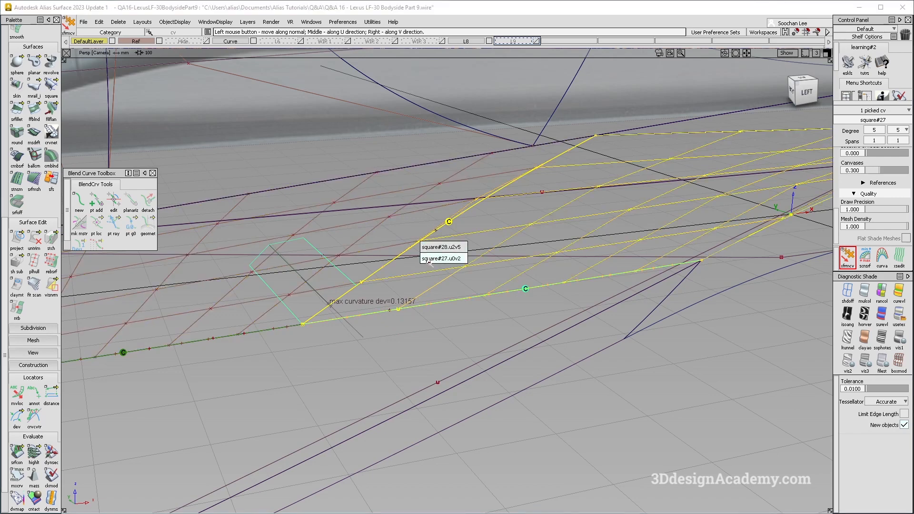
click(428, 260)
drag(435, 263, 415, 268)
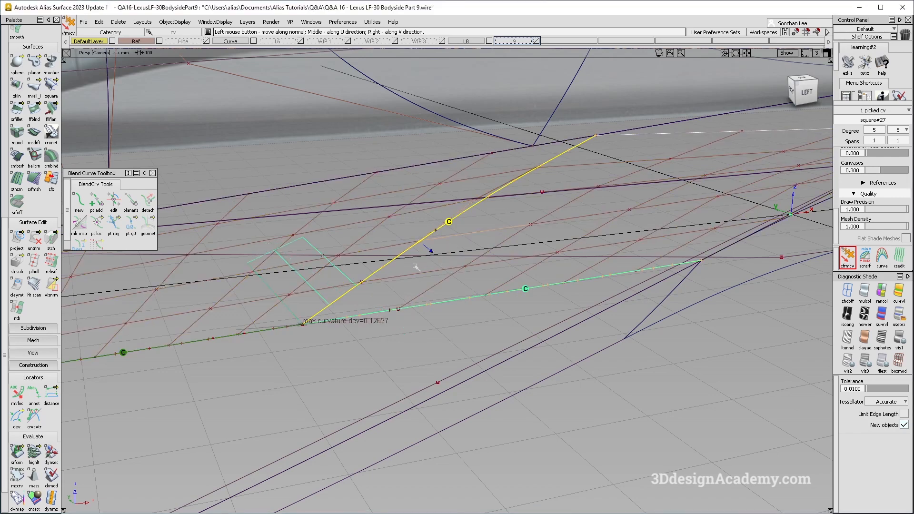
click(363, 282)
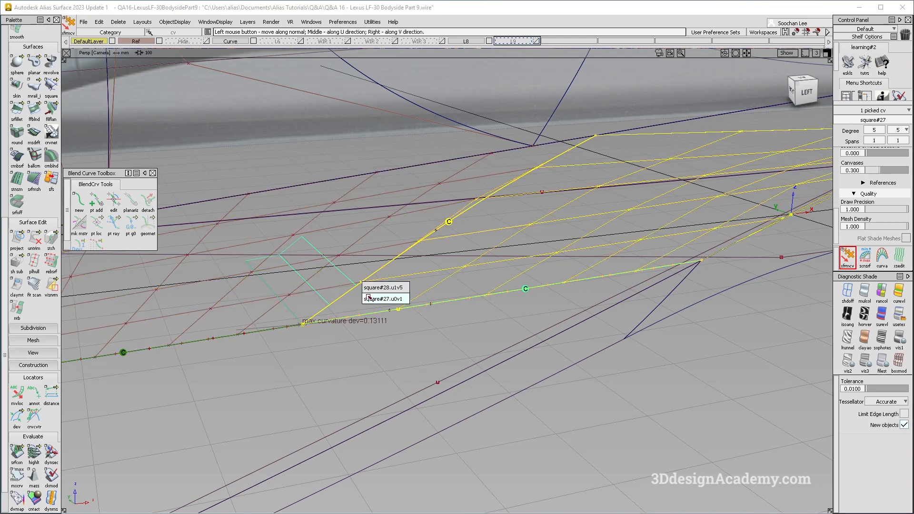
click(369, 299)
mouse_move(376, 296)
mouse_down()
mouse_move(509, 284)
mouse_move(386, 303)
mouse_up()
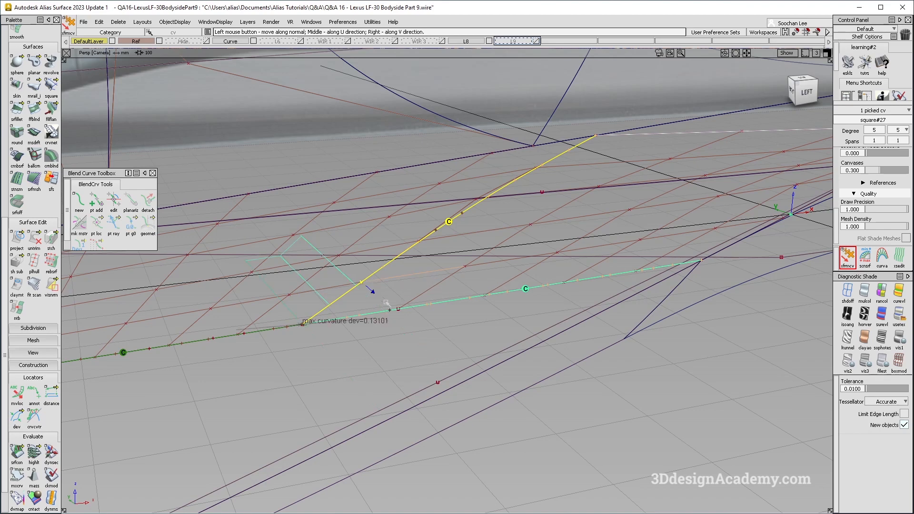
click(341, 257)
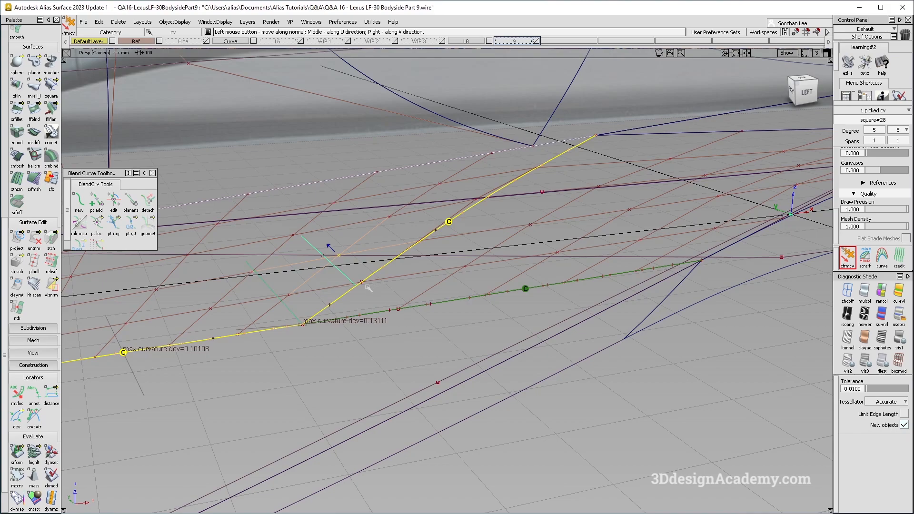
Deselect everything and apply Multi Color diagnostic shading to the bodyside model around the filled sill surfaces
scroll(368, 288, down, 5)
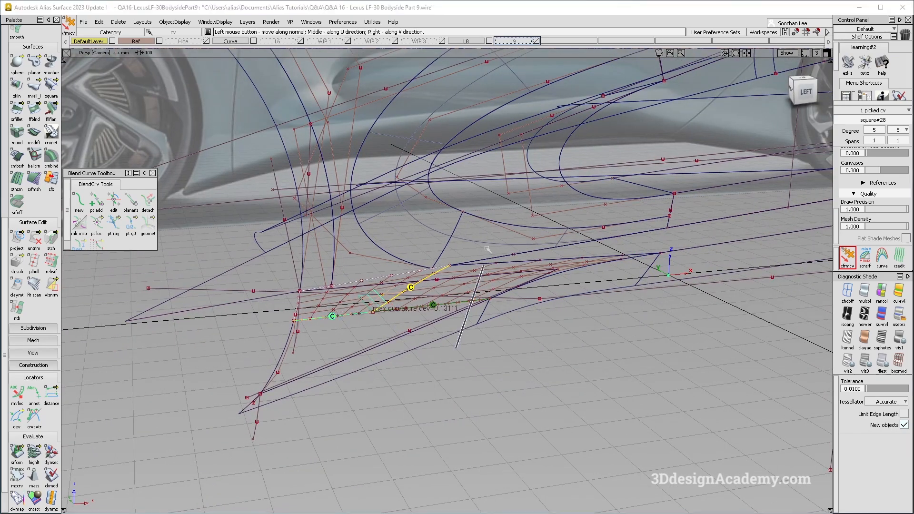
ctrl+shift+drag(455, 347, 486, 248)
alt+shift+drag(495, 314, 481, 317)
alt+shift+middle_drag(491, 322, 515, 317)
mouse_move(514, 317)
alt+shift+mouse_down()
mouse_move(545, 260)
mouse_move(500, 286)
alt+shift+mouse_up()
click(476, 304)
click(334, 307)
ctrl+shift+right_drag(395, 309, 429, 390)
ctrl+shift+drag(473, 423, 512, 246)
click(867, 299)
alt+shift+drag(495, 323, 429, 333)
alt+shift+right_drag(428, 334, 469, 333)
alt+shift+drag(469, 333, 454, 327)
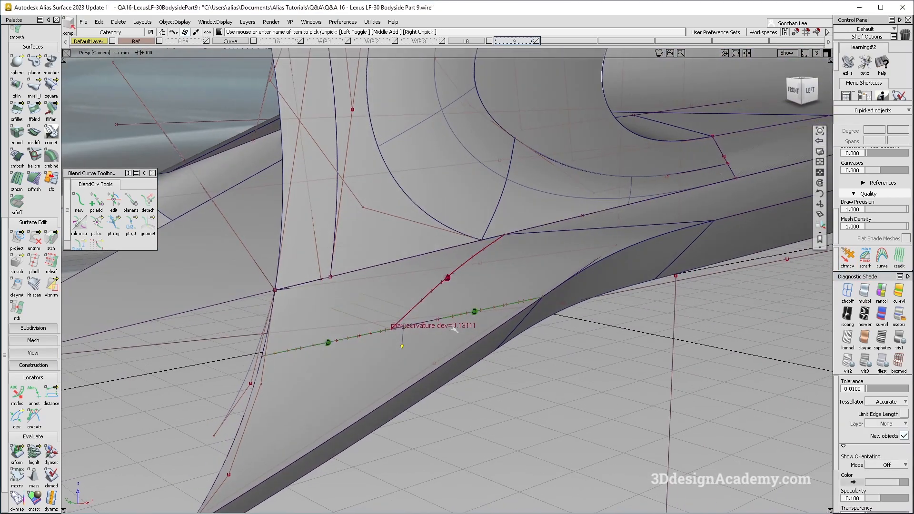
Examine the shaded lower sill surfaces and their transitions into the surrounding bodyside from several angles
alt+shift+click(809, 90)
mouse_move(416, 337)
alt+shift+right_down()
mouse_move(424, 271)
mouse_move(414, 333)
alt+shift+right_up()
alt+shift+drag(414, 333, 469, 333)
alt+shift+middle_drag(468, 419, 468, 351)
alt+shift+drag(469, 351, 440, 362)
click(444, 305)
click(490, 333)
click(494, 333)
click(254, 40)
ctrl+shift+drag(381, 334, 380, 343)
mouse_move(380, 342)
mouse_down()
mouse_move(392, 382)
mouse_move(454, 379)
mouse_move(436, 351)
mouse_move(418, 351)
mouse_move(474, 357)
mouse_move(477, 406)
mouse_up()
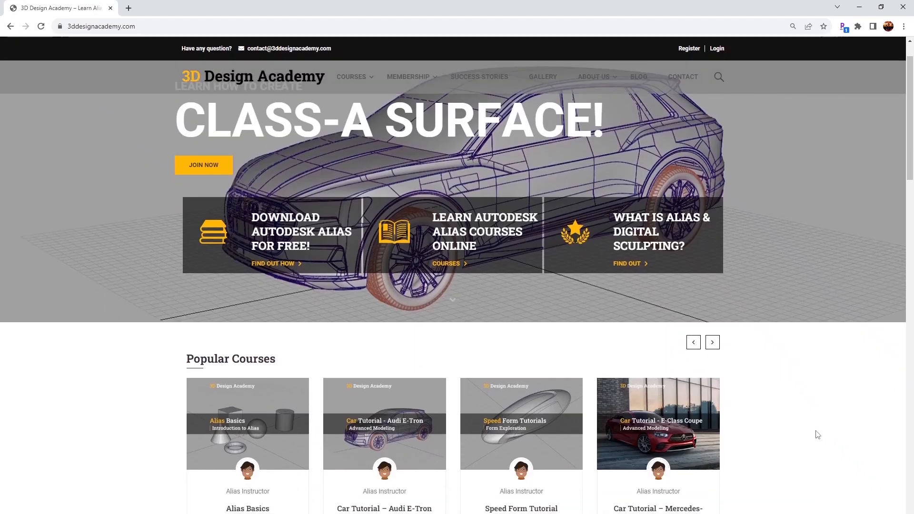
Switch to the 3D Design Academy website, browse its courses, and view the Lamborghini Aventador tutorial's curriculum
scroll(817, 434, down, 5)
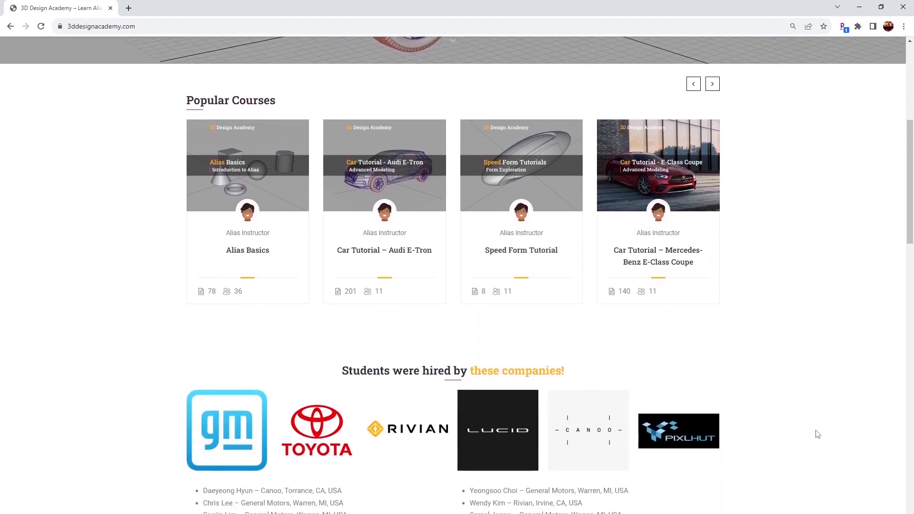
scroll(817, 434, down, 2)
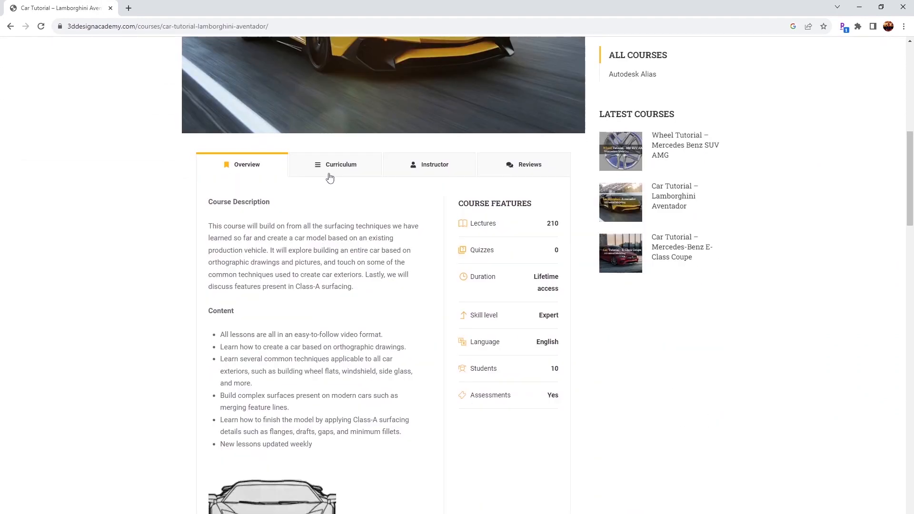
click(330, 176)
scroll(328, 242, down, 6)
scroll(328, 244, down, 1)
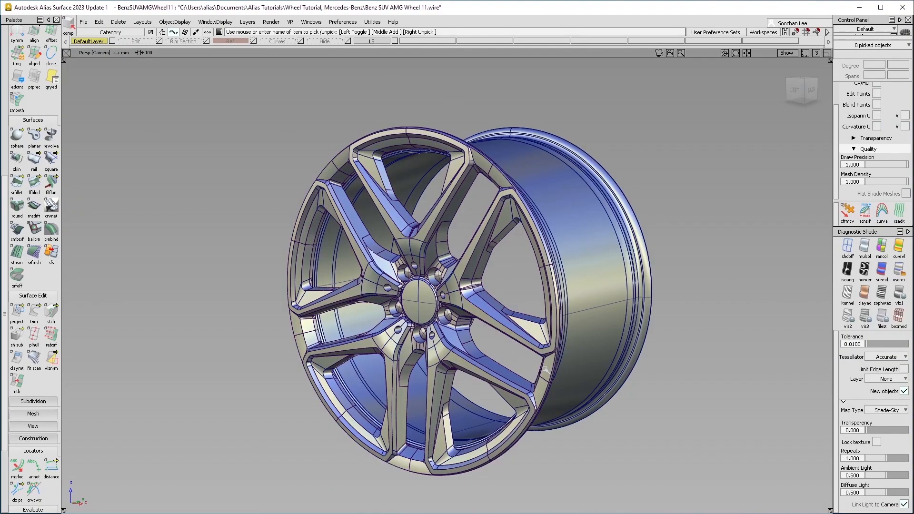
alt+shift+drag(428, 328, 459, 337)
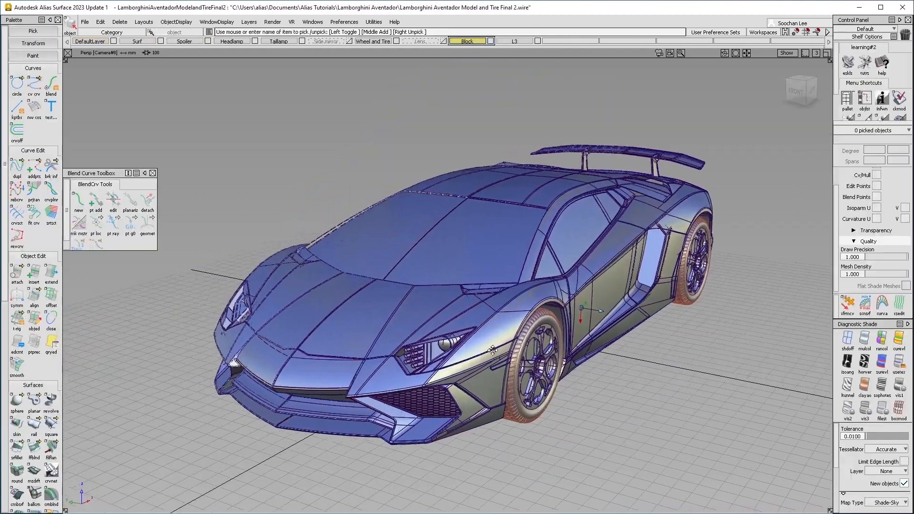
alt+shift+drag(492, 350, 533, 319)
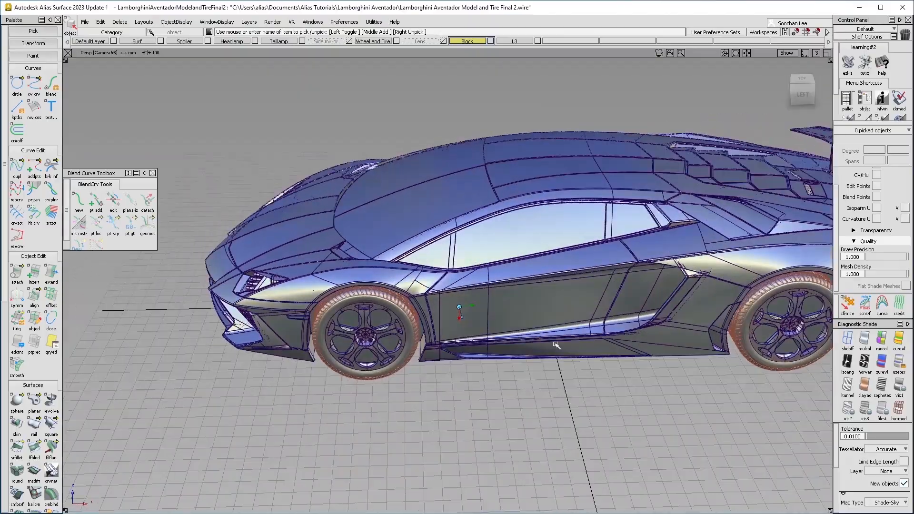